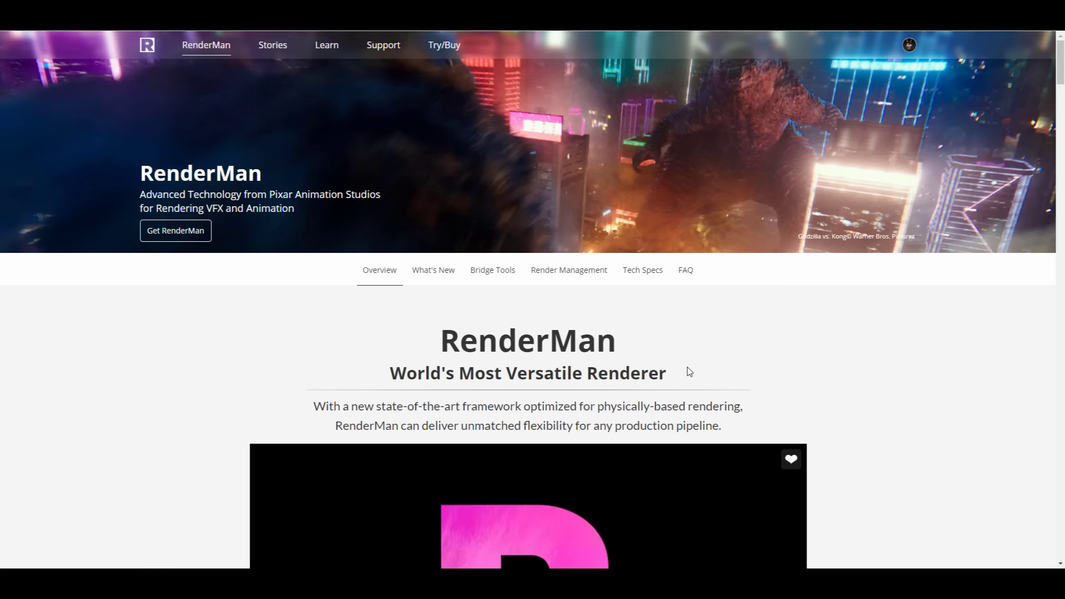
- Look over the RenderMan overview page and open the Try/Buy page
scroll(684, 404, "down", 13)
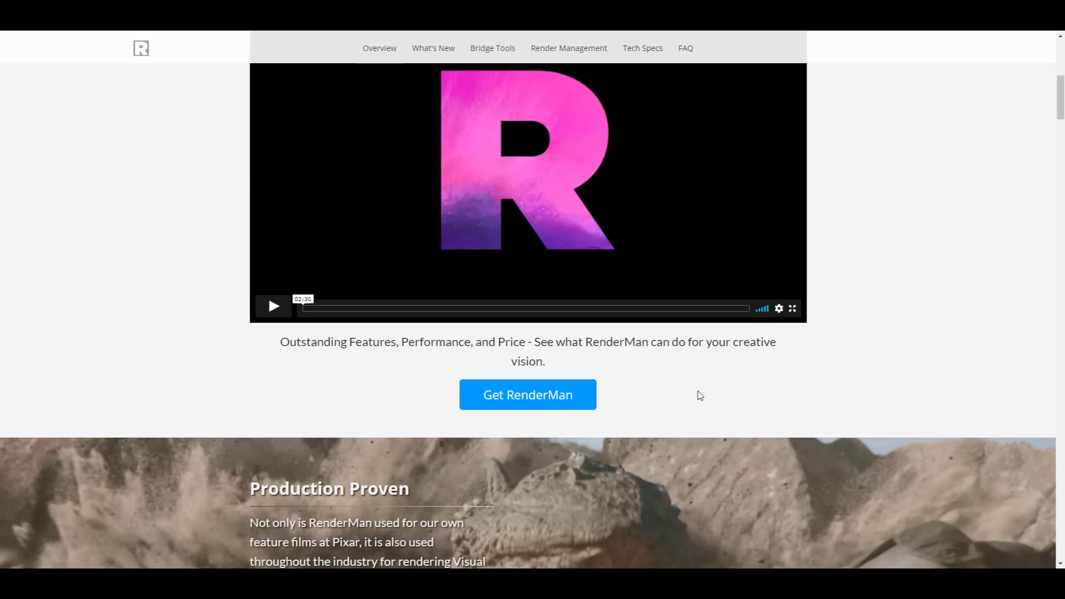
scroll(697, 396, "up", 12)
scroll(794, 400, "up", 1)
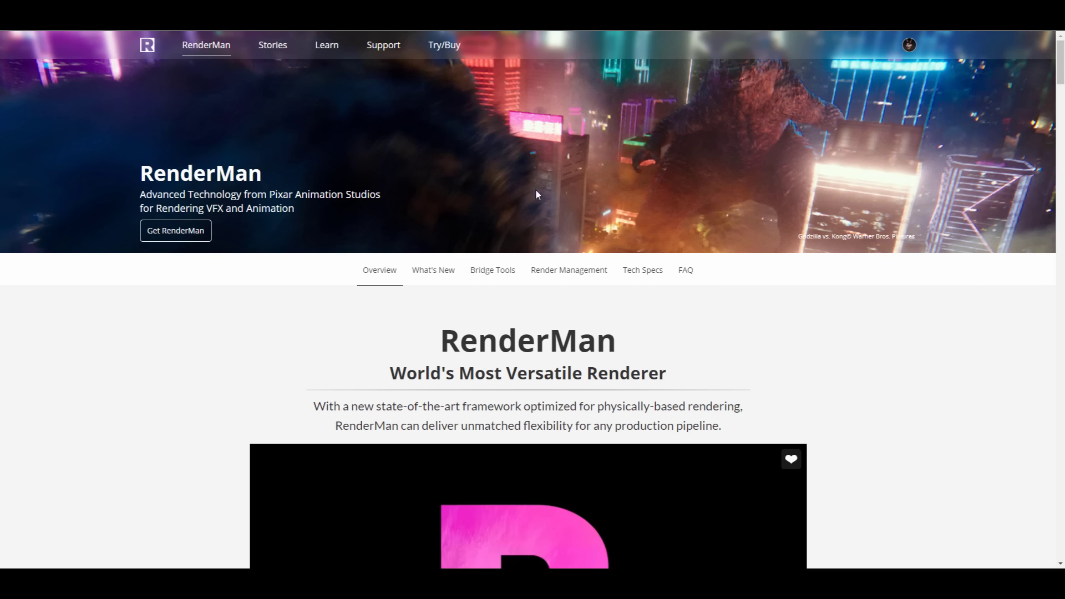
left_click(444, 45)
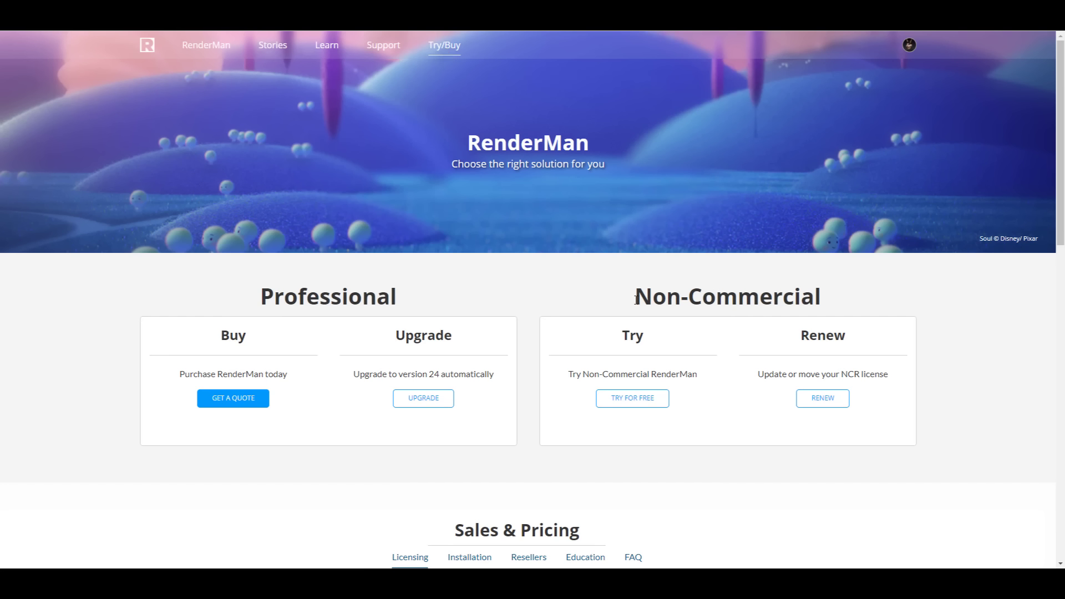
- Examine the Non-Commercial offer and the Sales & Pricing licensing details on the Try/Buy page
left_click_drag(636, 299, 829, 303)
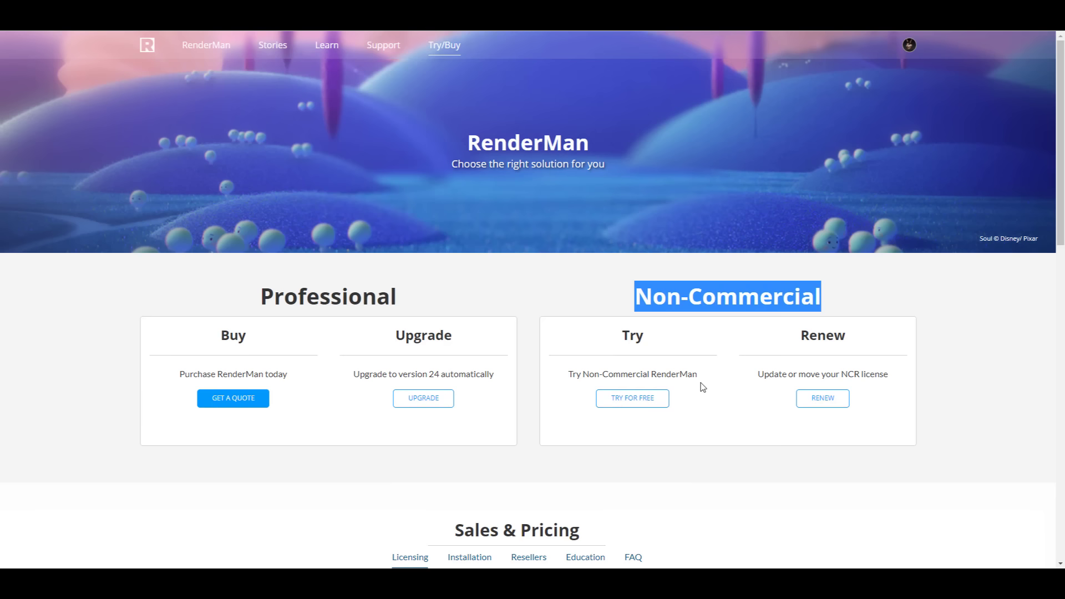
left_click(723, 363)
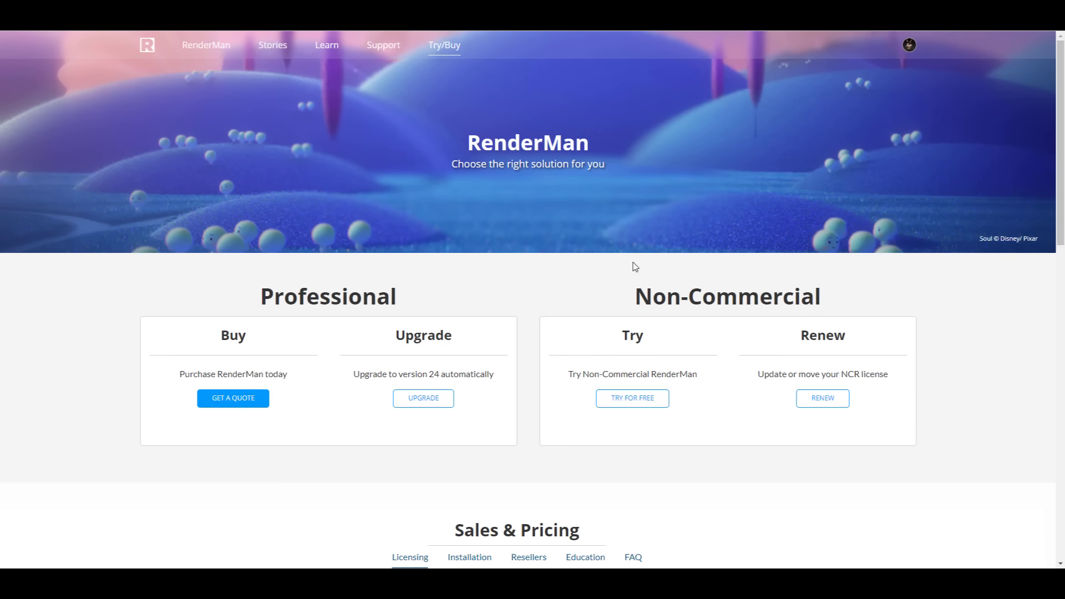
scroll(701, 326, "down", 3)
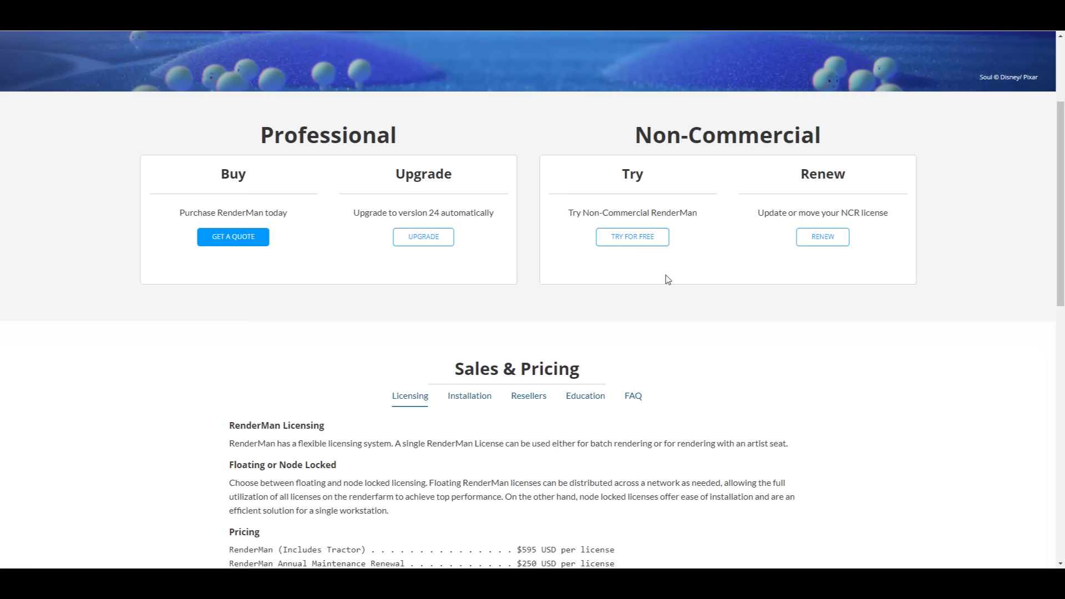
scroll(666, 300, "down", 2)
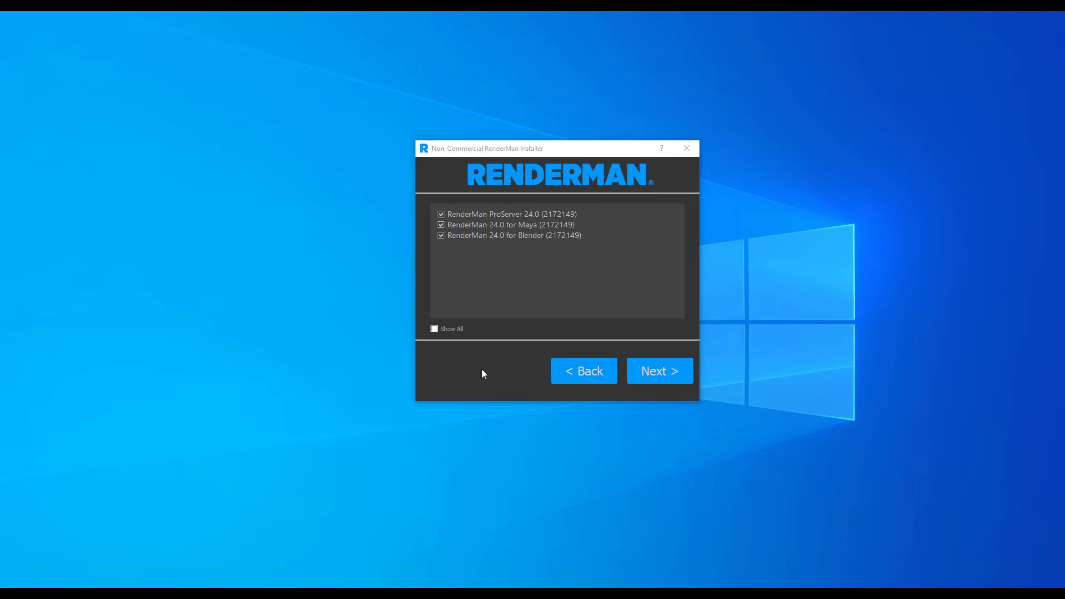
- In the Non-Commercial RenderMan Installer, show all available components and continue
left_click(434, 329)
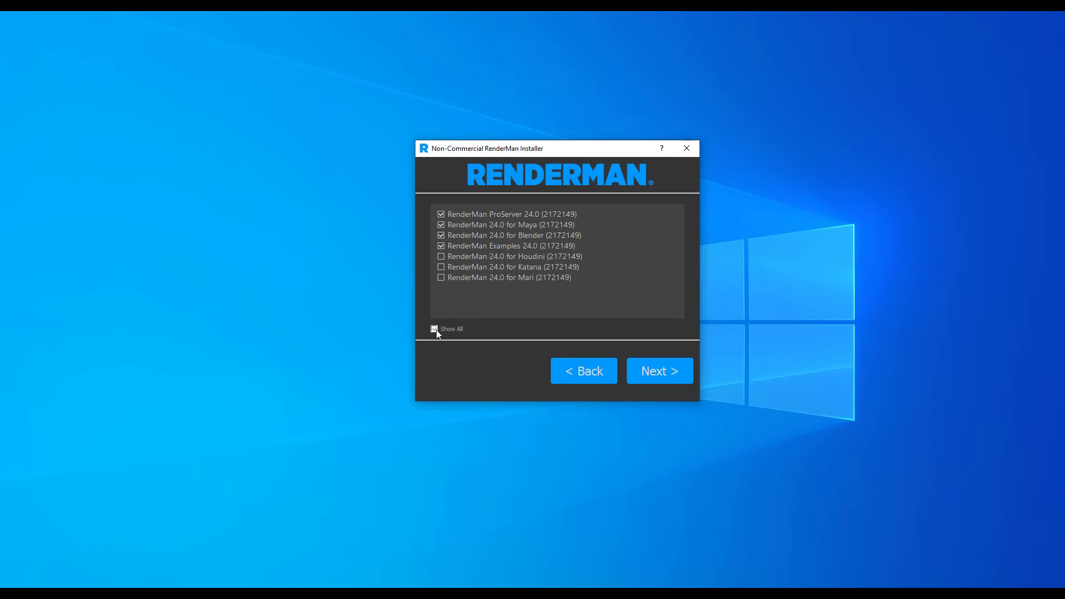
key("Return")
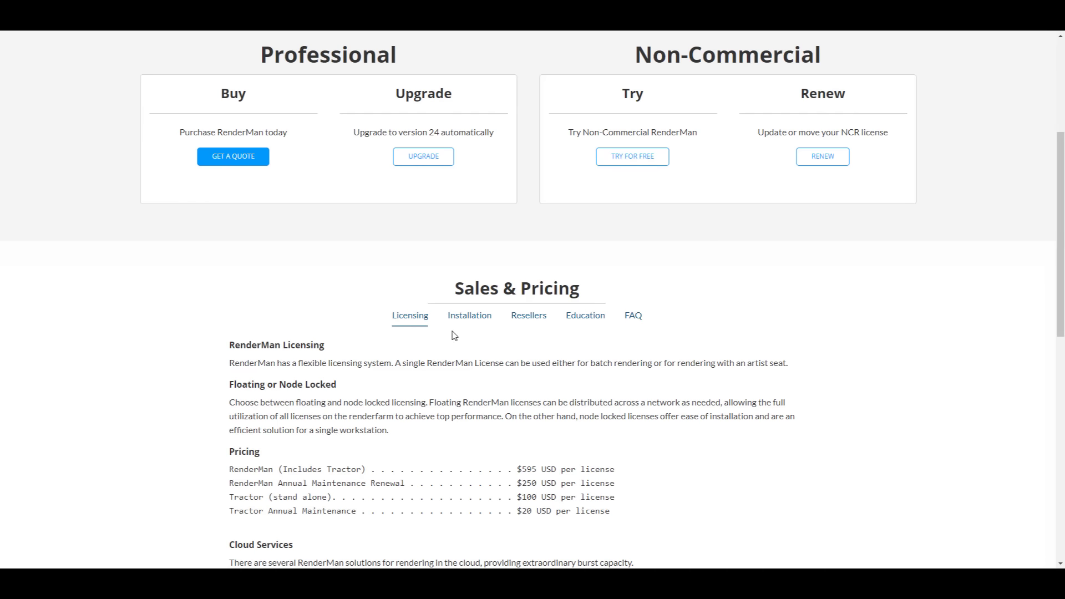
- On the RenderMan website, show the Installation information under Sales & Pricing and open the account's My Downloads page
left_click(483, 322)
scroll(483, 321, "down", 3)
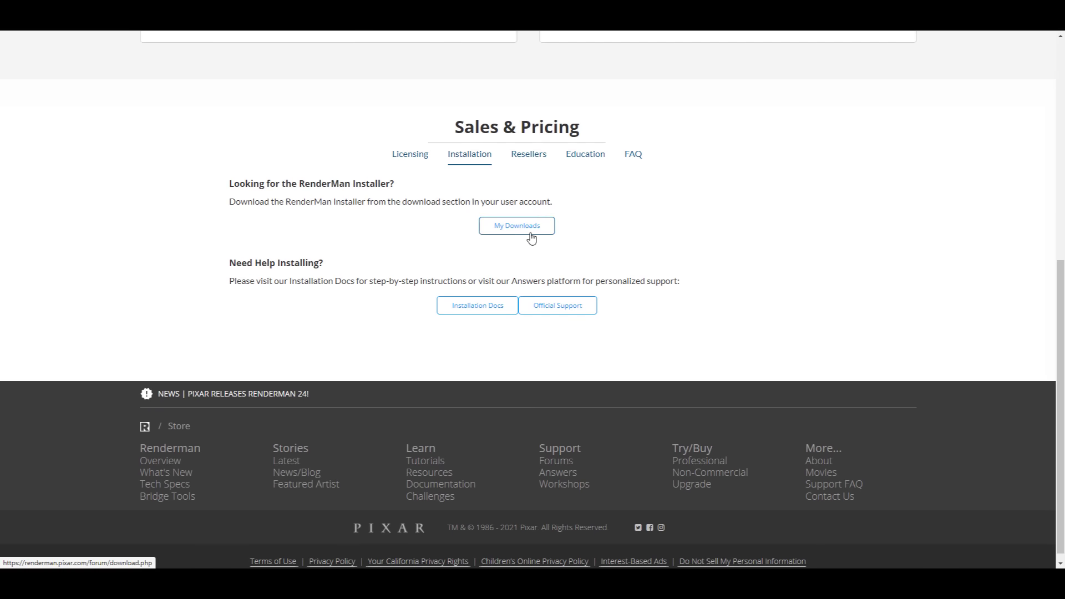
scroll(678, 309, "up", 3)
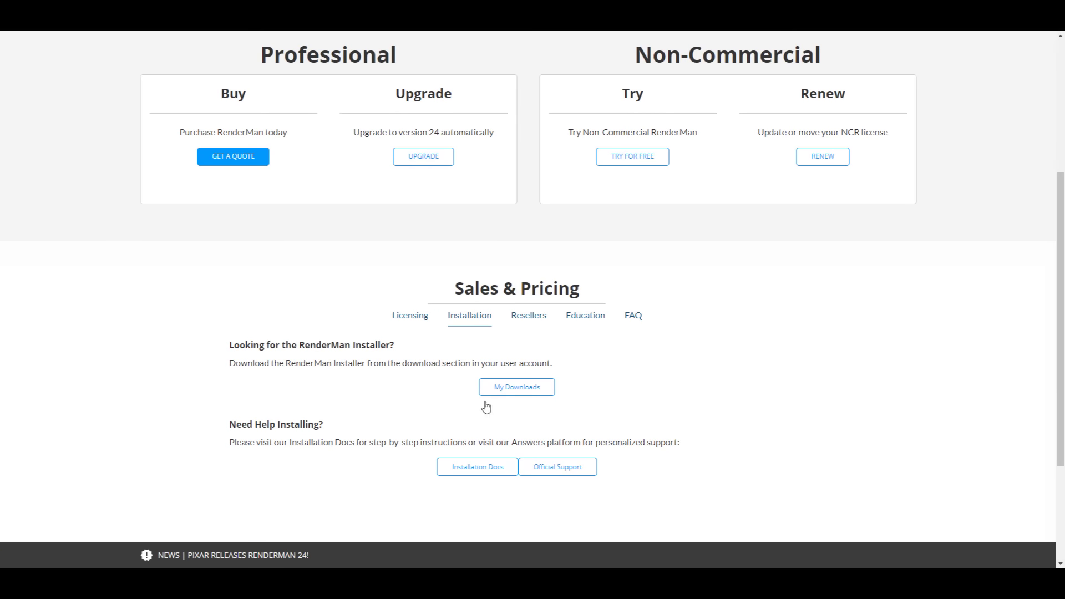
left_click(526, 385)
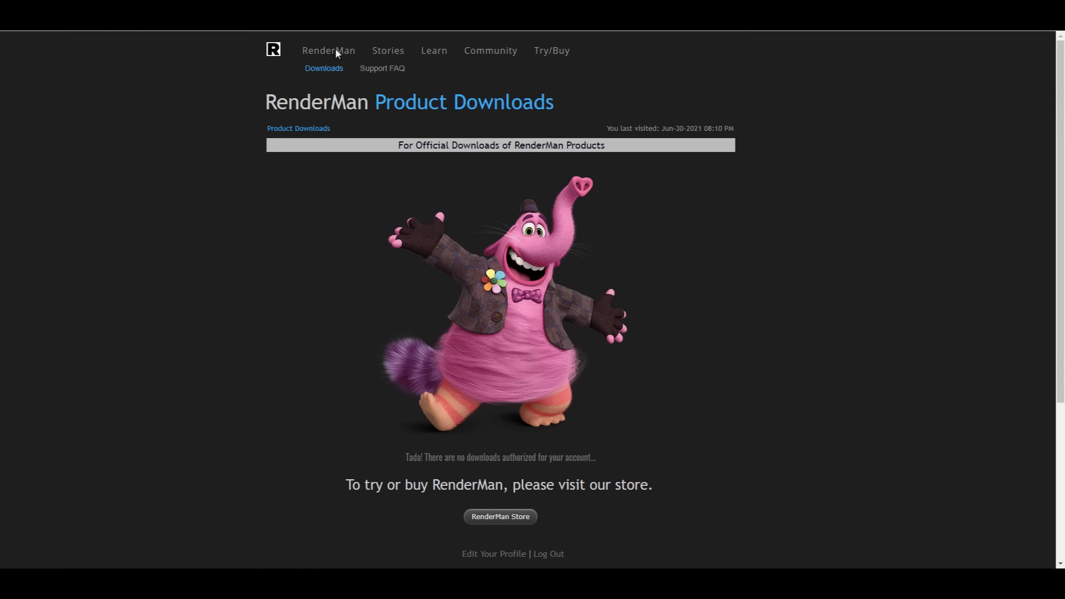
- Return to the Try/Buy page and look through its licensing, pricing, cloud service and rental information
key("alt+Left")
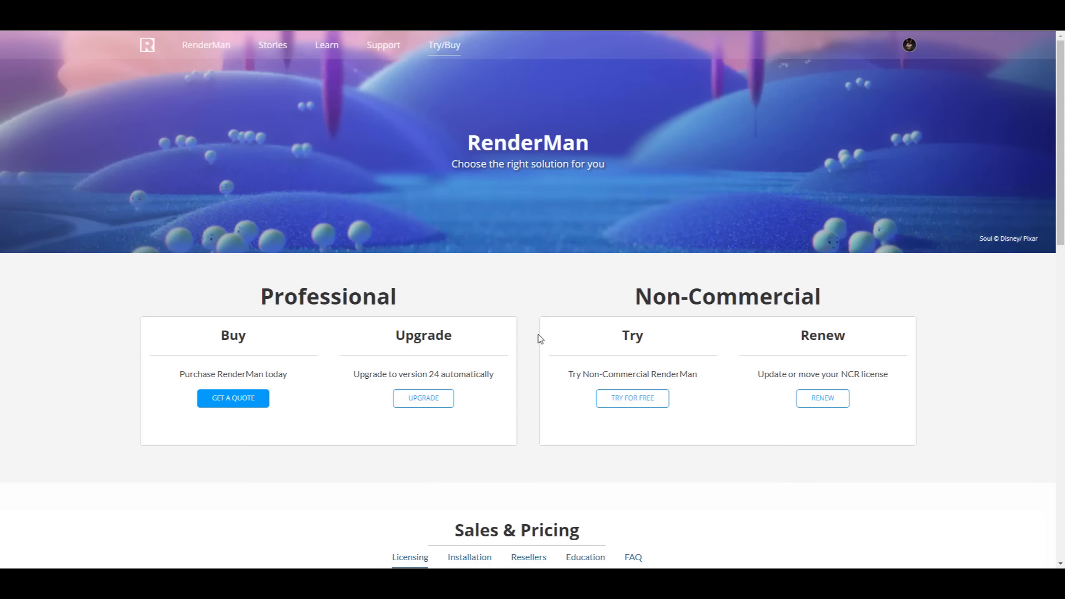
scroll(744, 399, "down", 5)
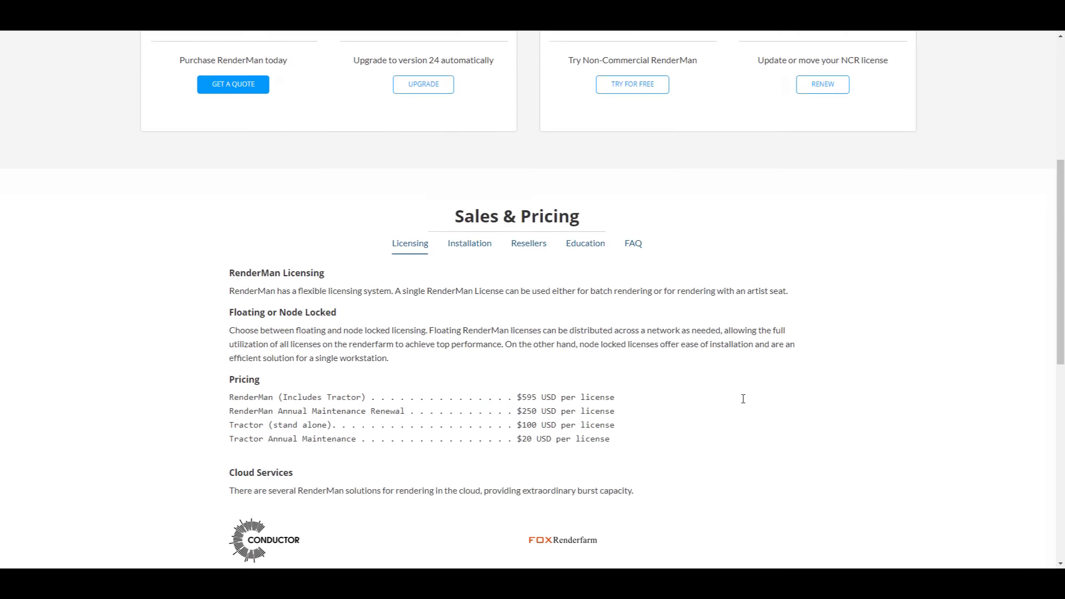
scroll(743, 399, "up", 3)
scroll(744, 400, "down", 9)
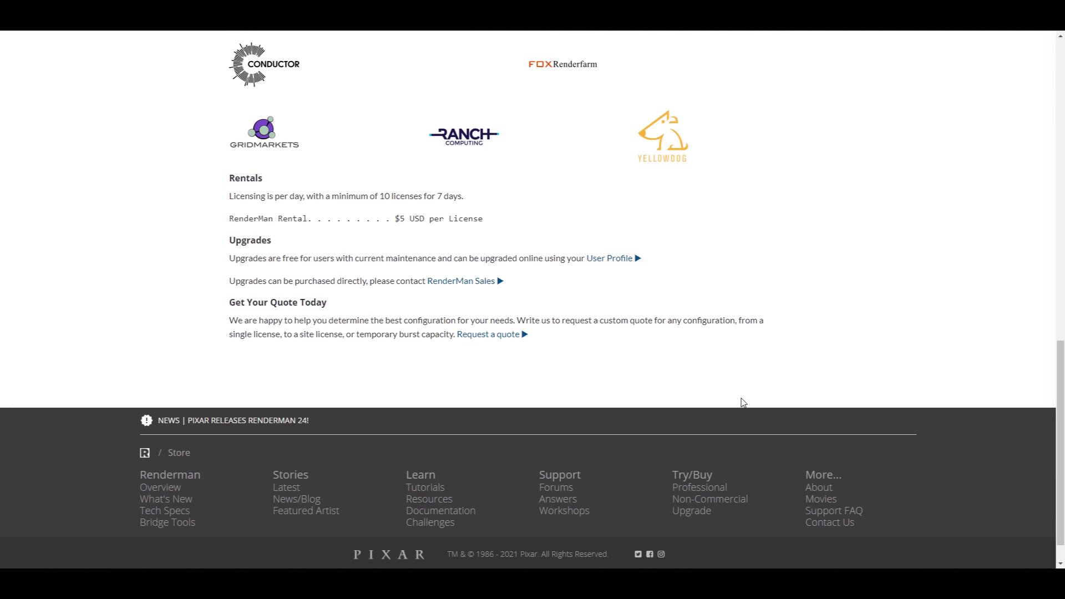
scroll(743, 401, "up", 8)
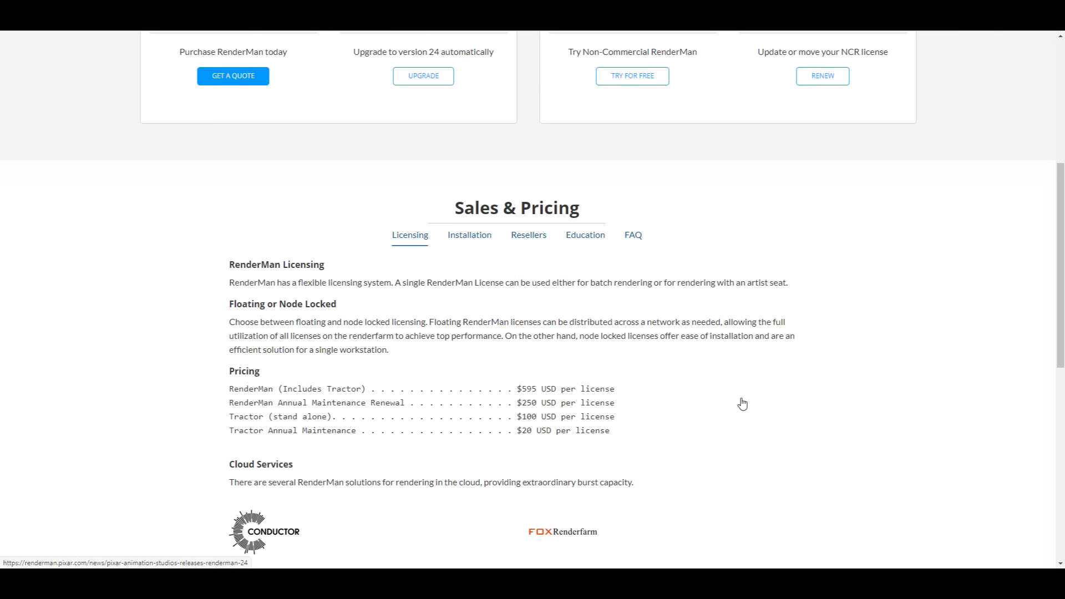
scroll(742, 402, "up", 5)
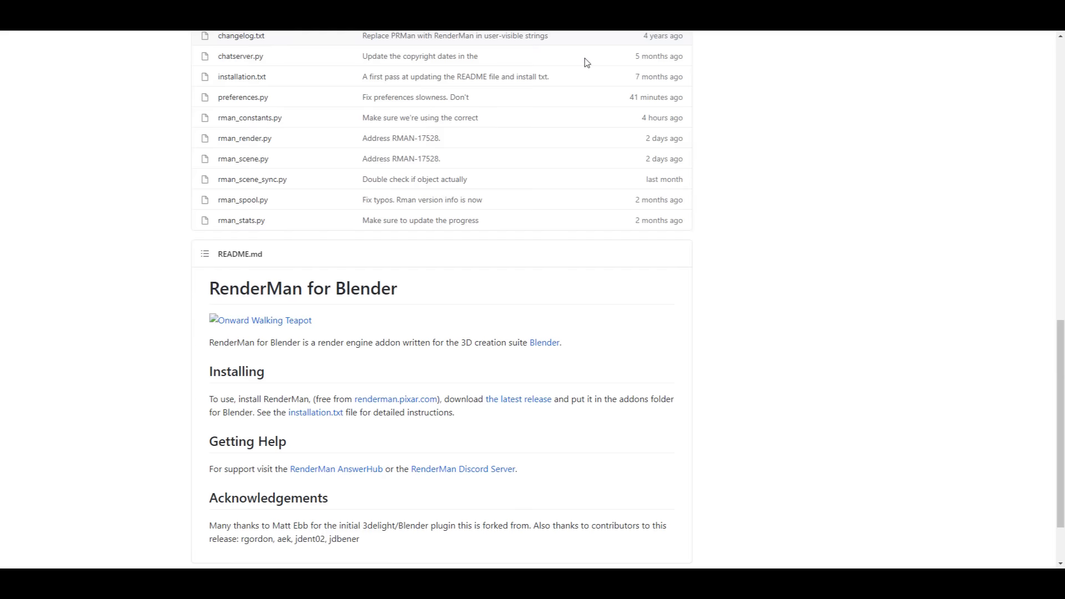
- Open the latest release from the RenderManForBlender GitHub repository's README and review its notes and downloadable assets
scroll(594, 321, "up", 15)
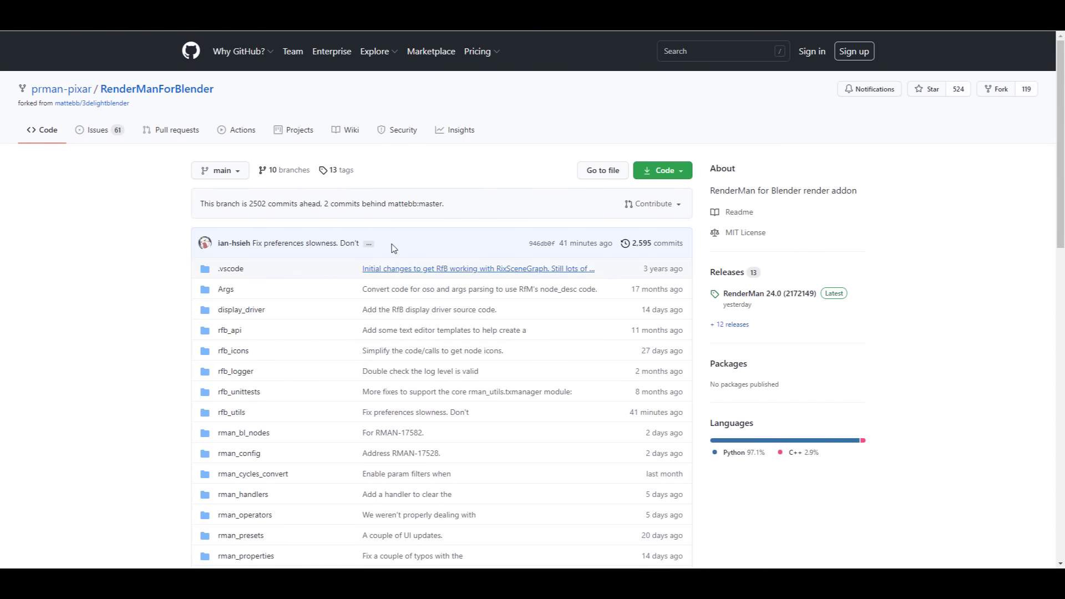
scroll(579, 282, "down", 15)
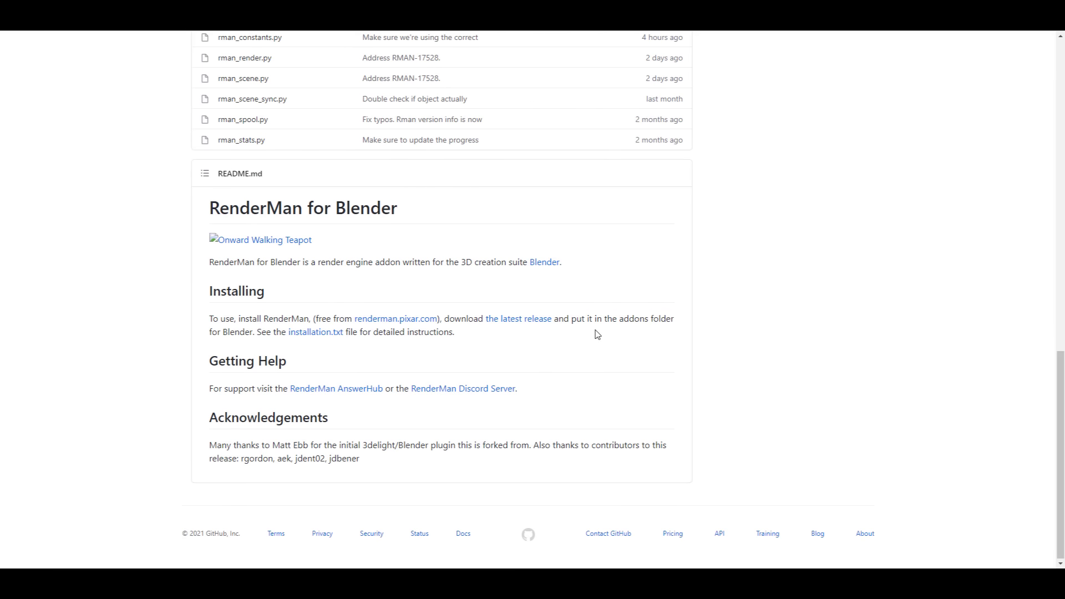
scroll(594, 254, "up", 1)
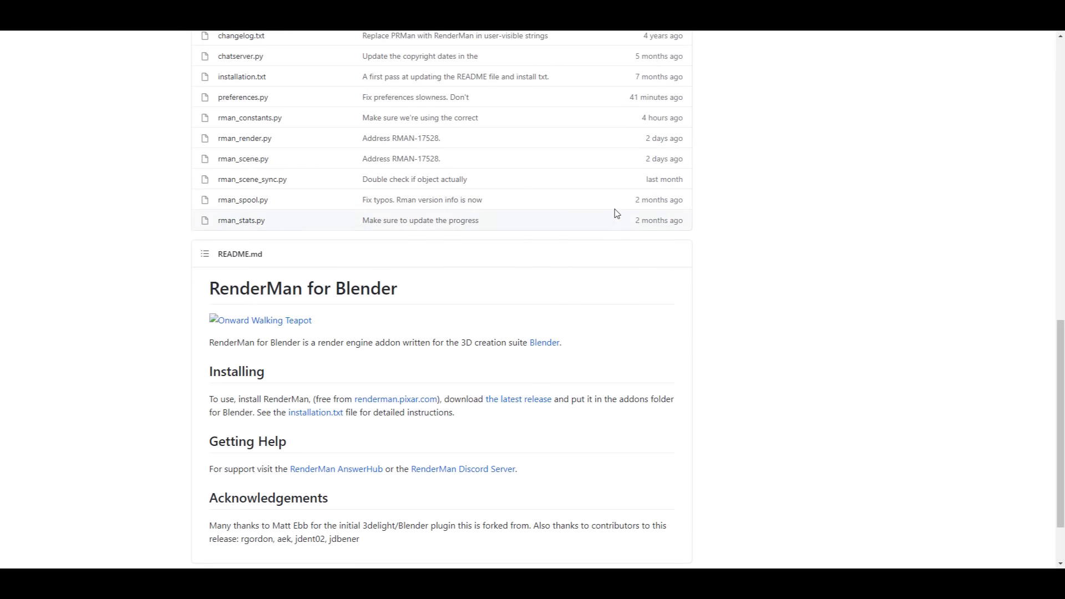
left_click(520, 405)
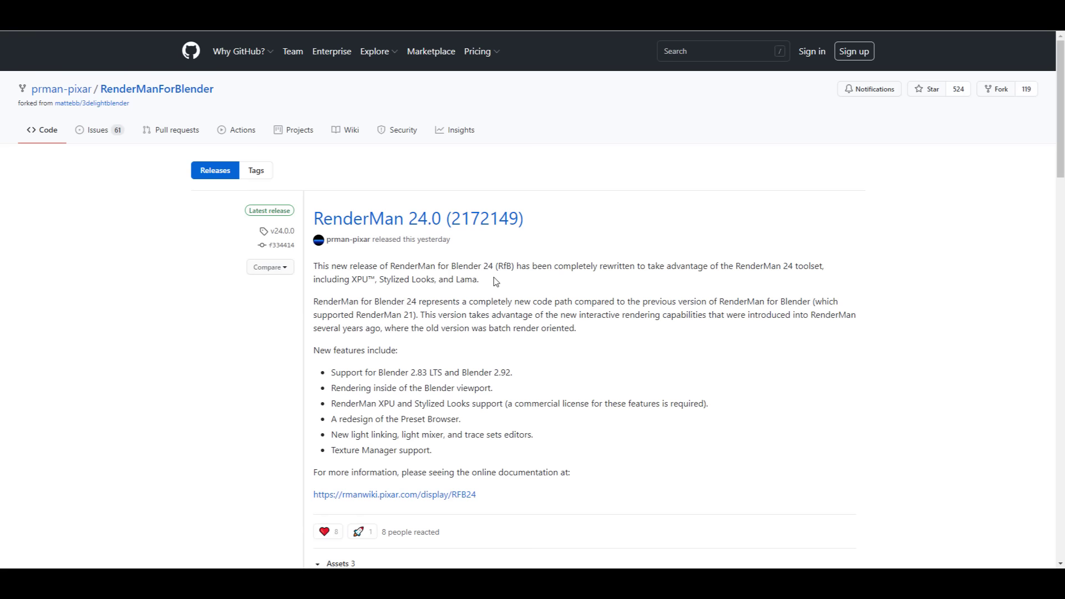
scroll(495, 281, "down", 6)
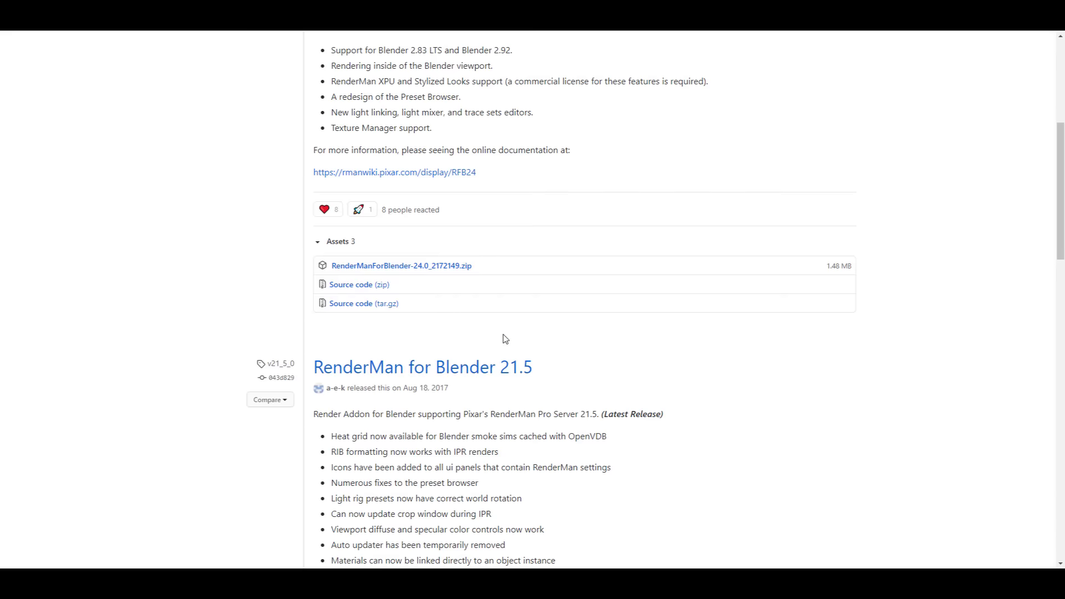
scroll(506, 339, "up", 6)
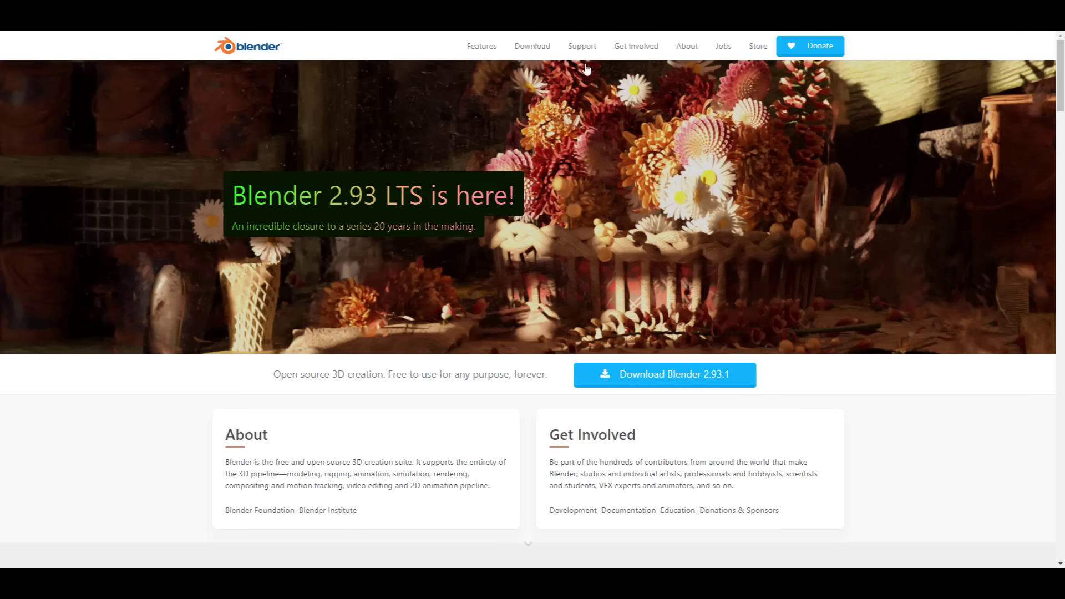
- On the Blender website, open the download index of all previous versions and browse the release folders
left_click(535, 47)
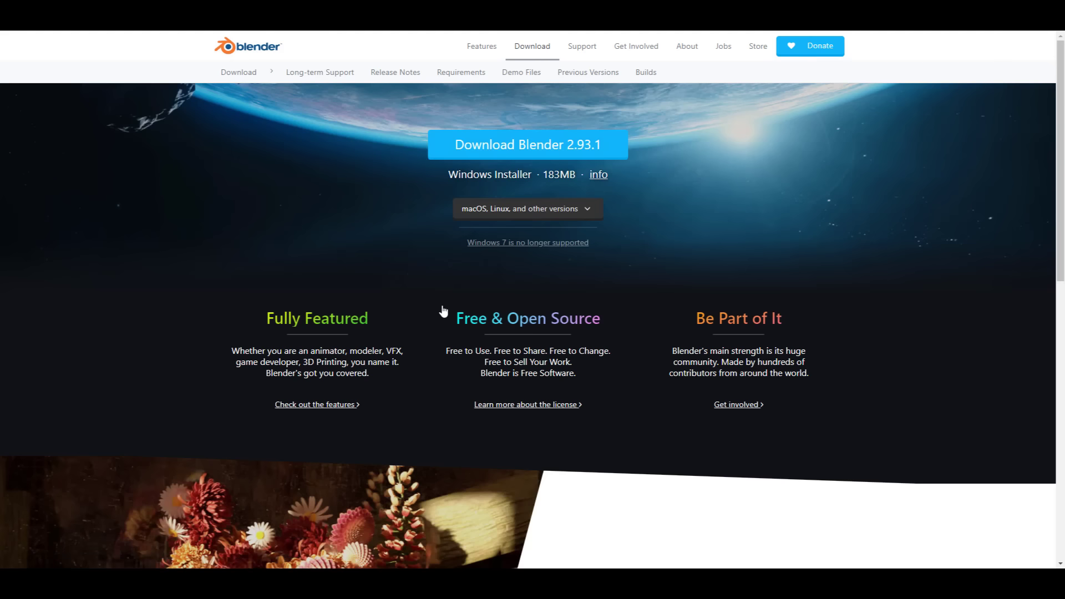
left_click(592, 82)
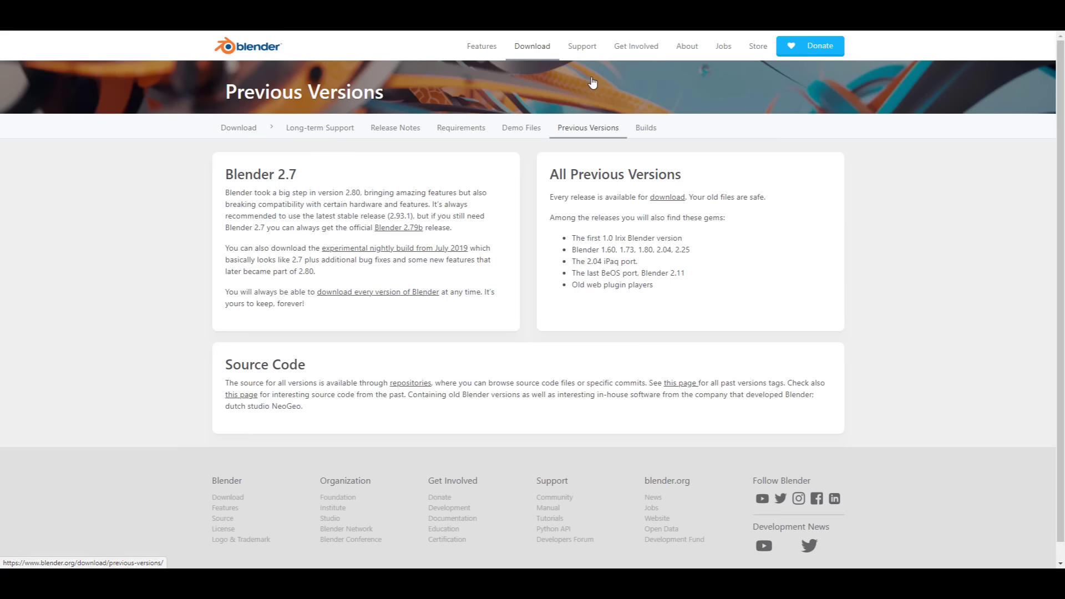
left_click(670, 198)
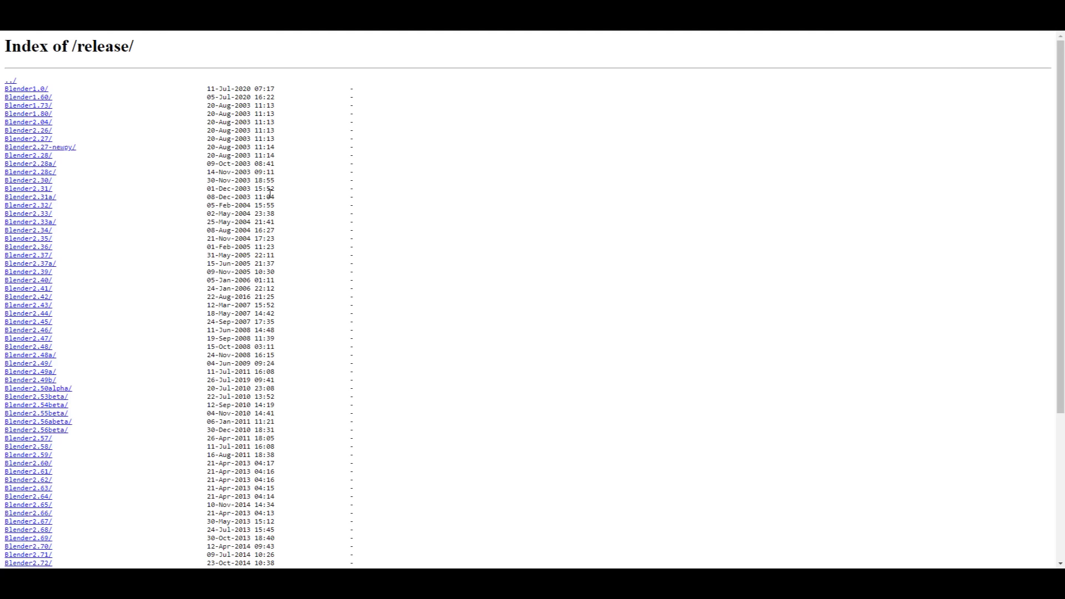
scroll(30, 134, "down", 4)
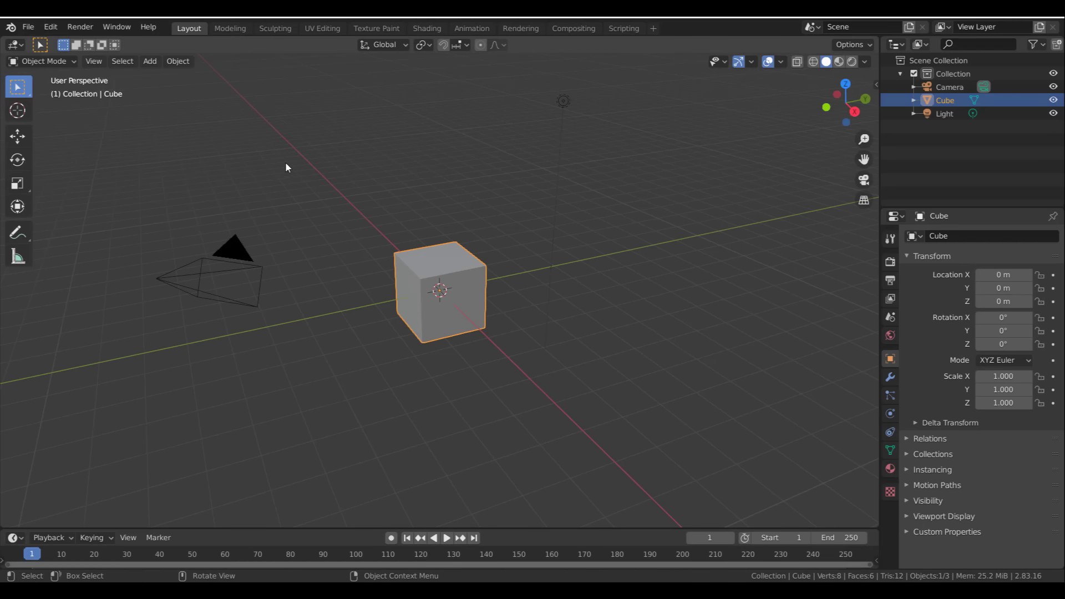
- In Blender's preferences, search the add-ons for "rend" and expand the RenderMan For Blender add-on's details
left_click(50, 26)
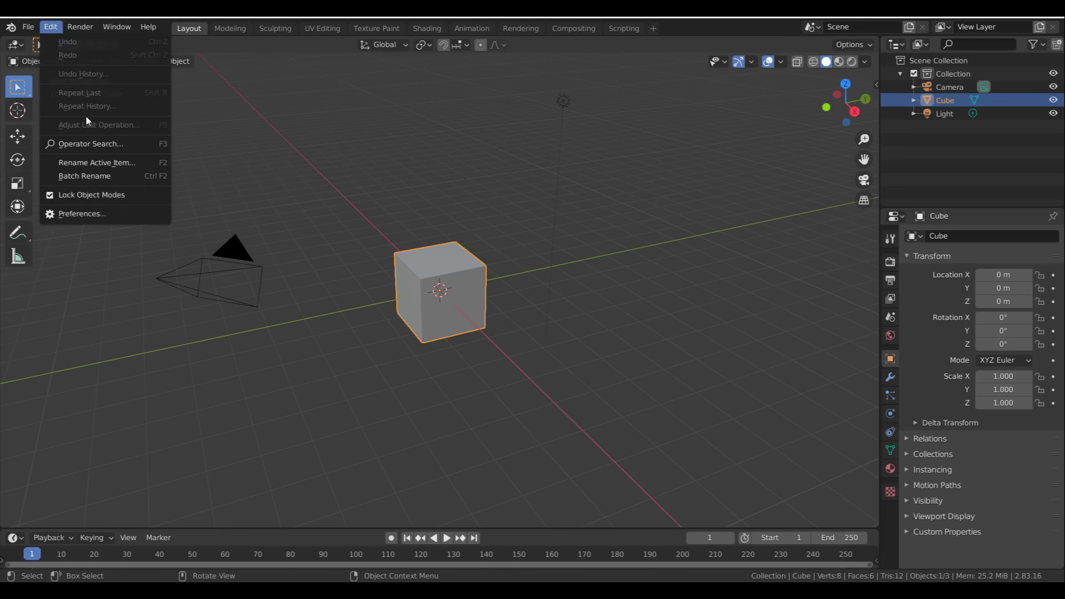
left_click(112, 217)
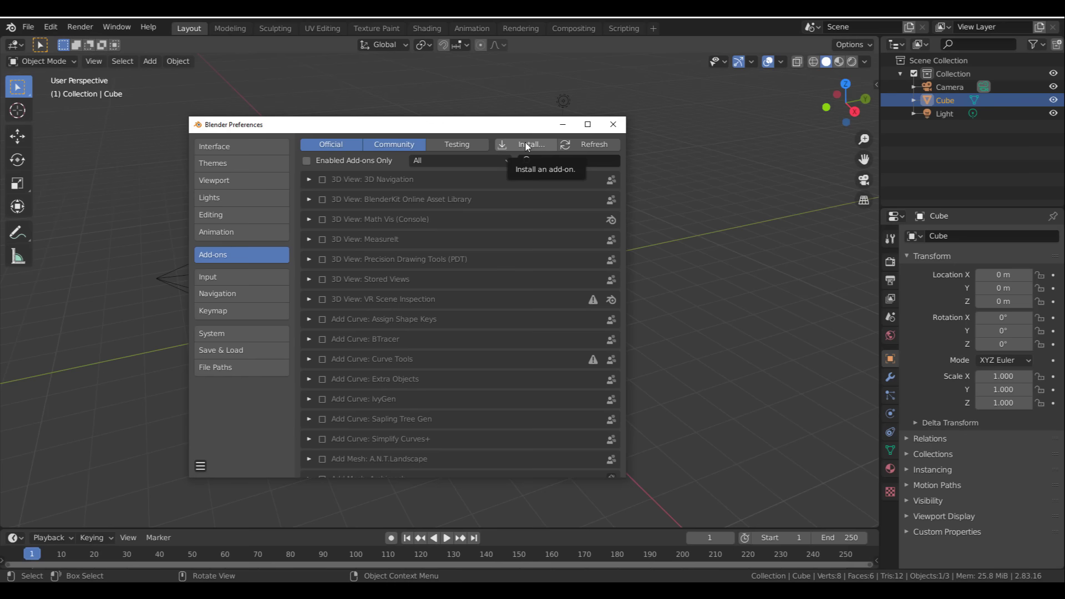
left_click(554, 160)
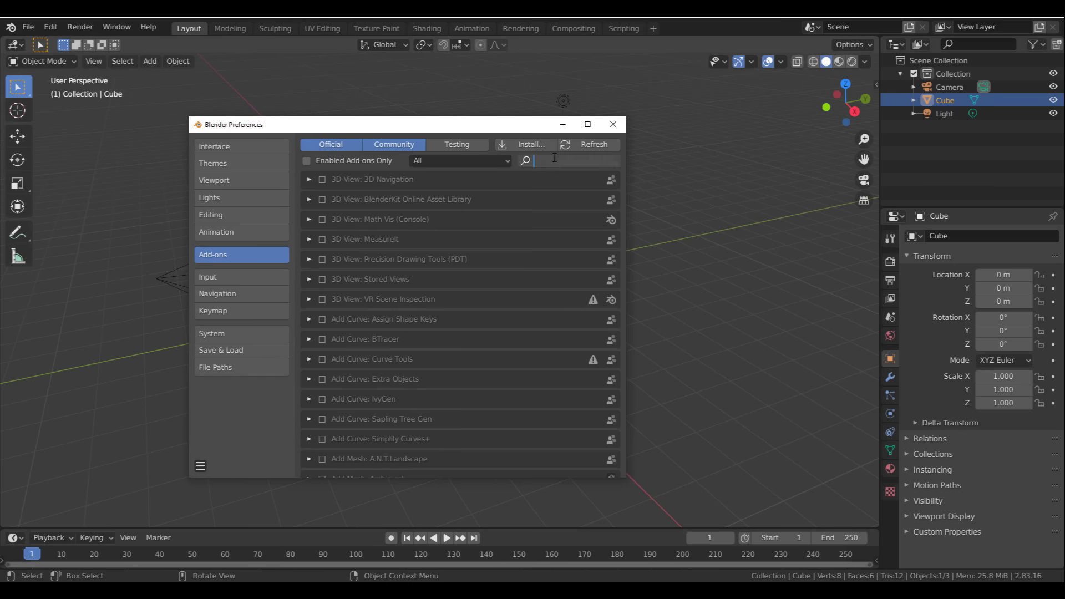
type("rend")
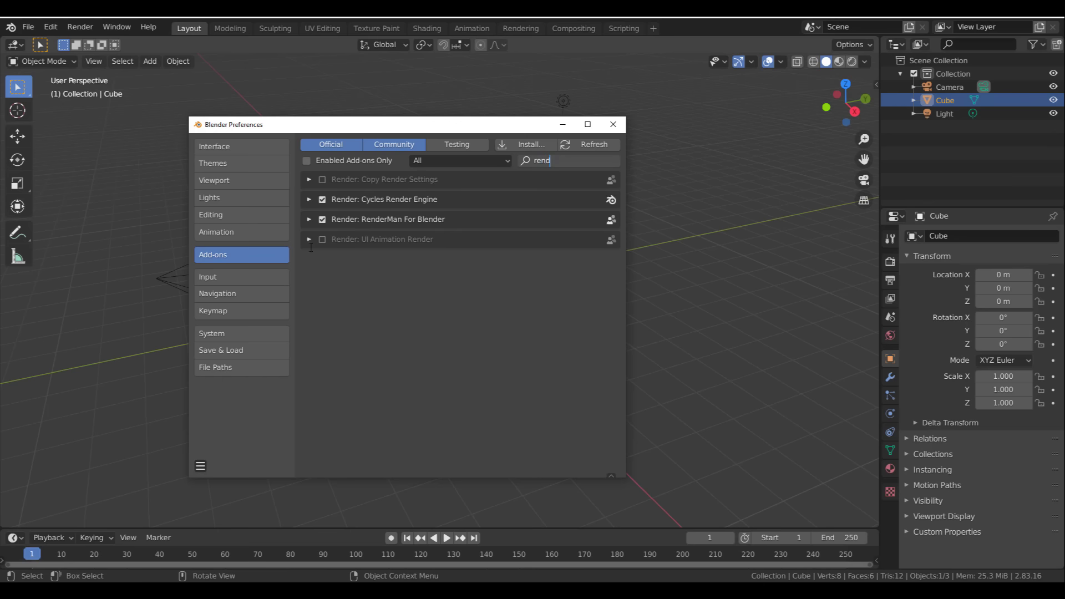
left_click(319, 221)
left_click(309, 220)
- Review the RenderMan For Blender add-on's settings, save the preferences and close the Preferences window
scroll(333, 261, "down", 1)
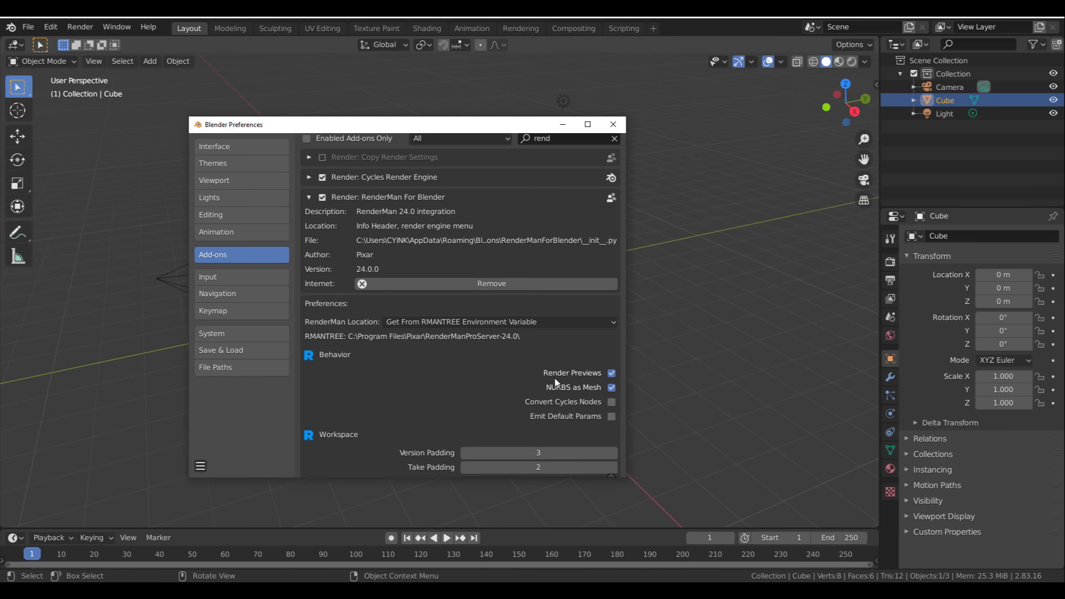
scroll(590, 376, "down", 8)
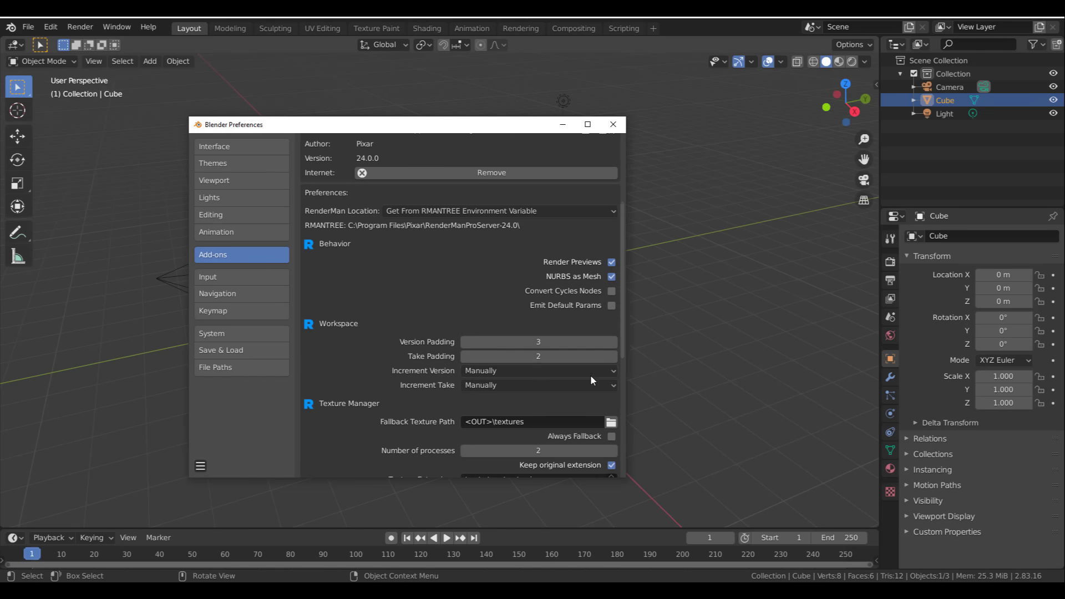
scroll(426, 347, "down", 8)
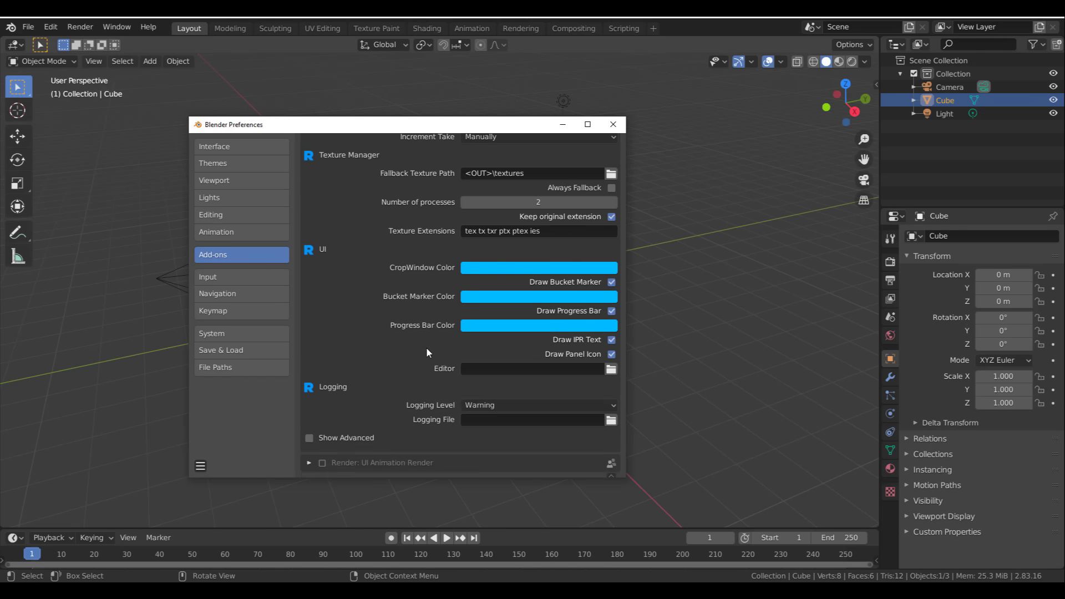
left_click(200, 466)
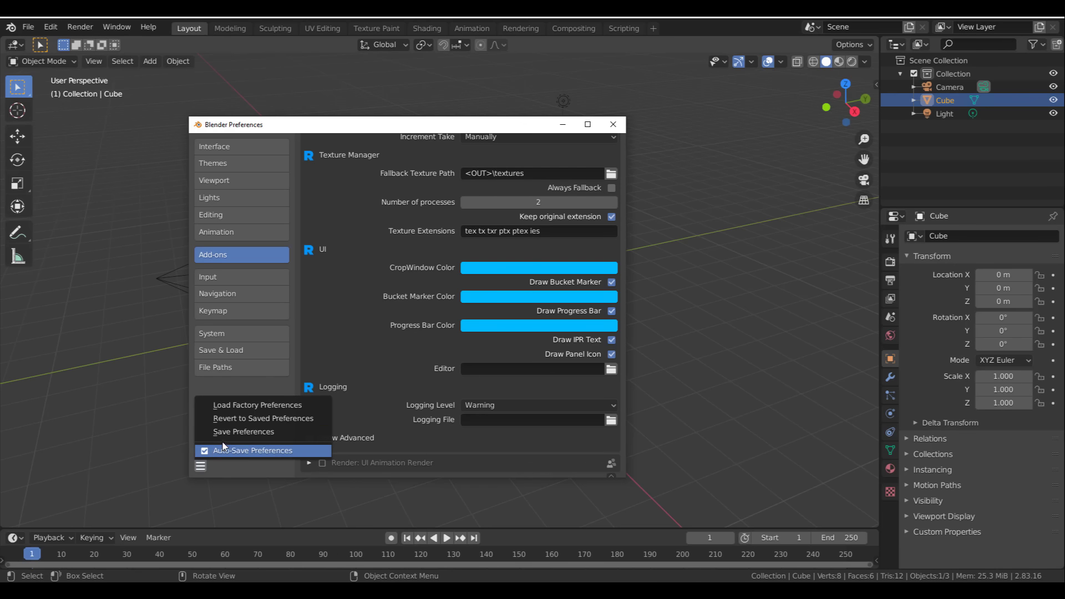
left_click(238, 431)
left_click(614, 126)
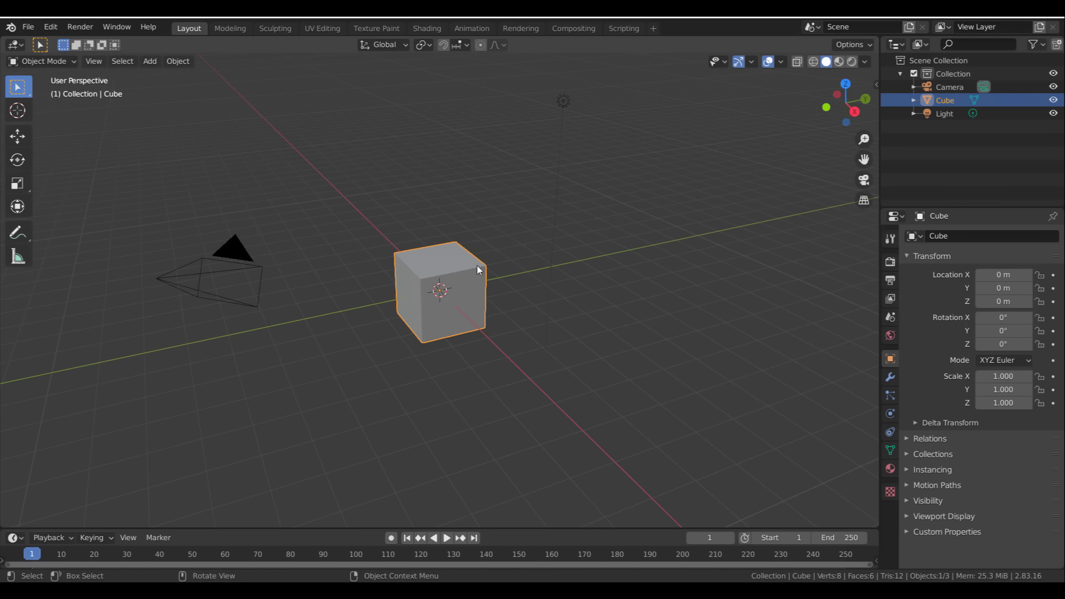
- Add a plane mesh at the scene's center and scale it up into a large floor beneath the cube
key("shift+a")
mouse_move(472, 260)
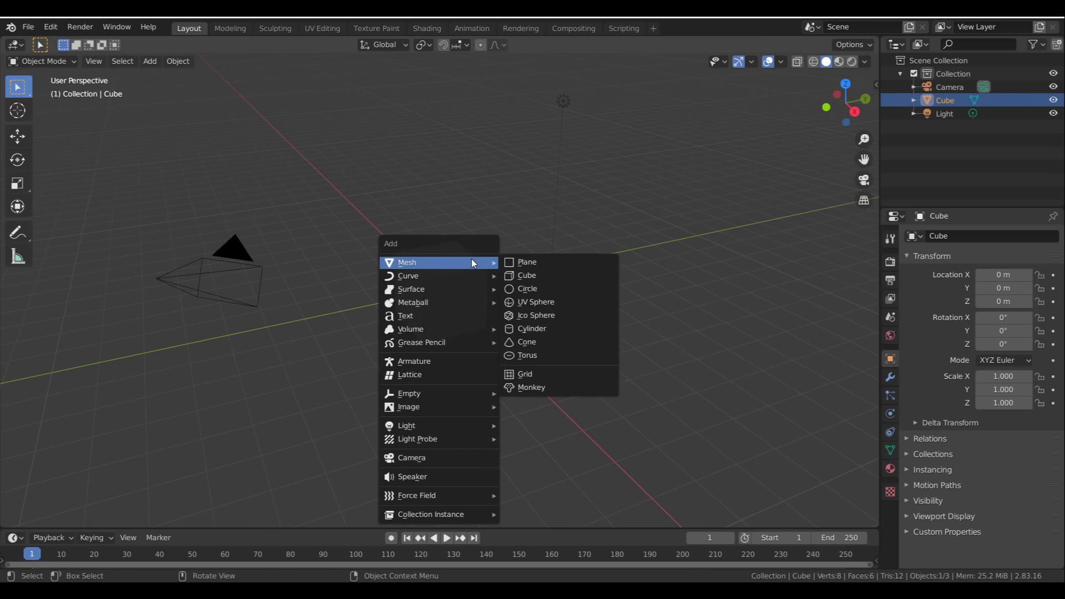
left_click(547, 268)
key("s")
left_click(695, 252)
- Raise the cube above the floor plane to a Z location of about 1.33 m
middle_click_drag(695, 252, 461, 364)
left_click(431, 238)
left_click(10, 138)
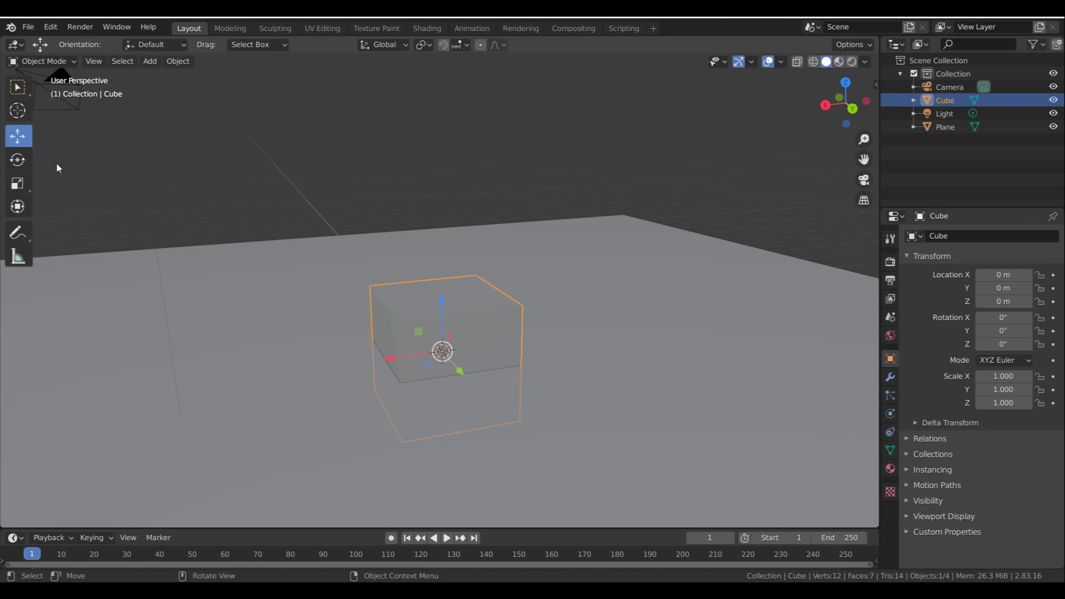
left_click_drag(438, 310, 439, 236)
middle_click_drag(438, 236, 592, 325)
- Add a monkey mesh beside the cube and raise it to a Z location of about 1.33 m
key("shift+a")
mouse_move(592, 323)
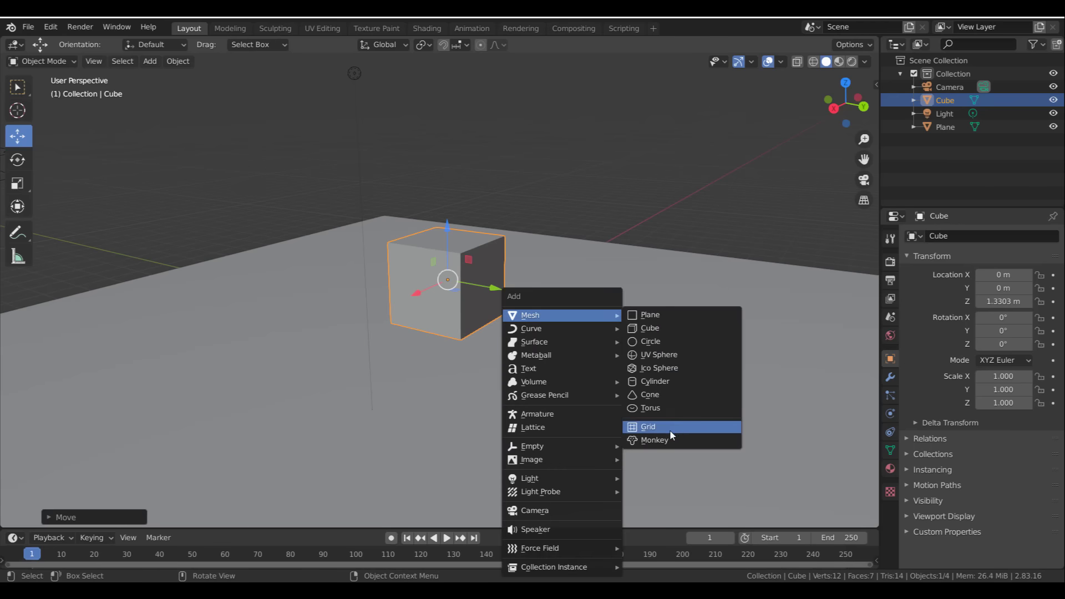
left_click(653, 440)
scroll(624, 344, "up", 5)
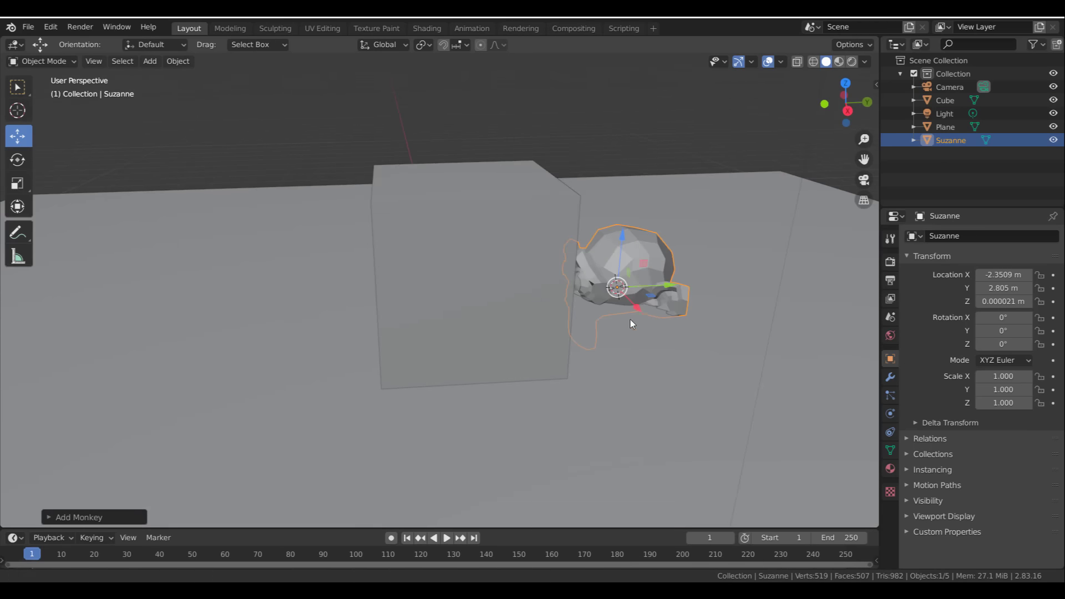
left_click_drag(548, 240, 567, 145)
left_click(567, 178, "shift")
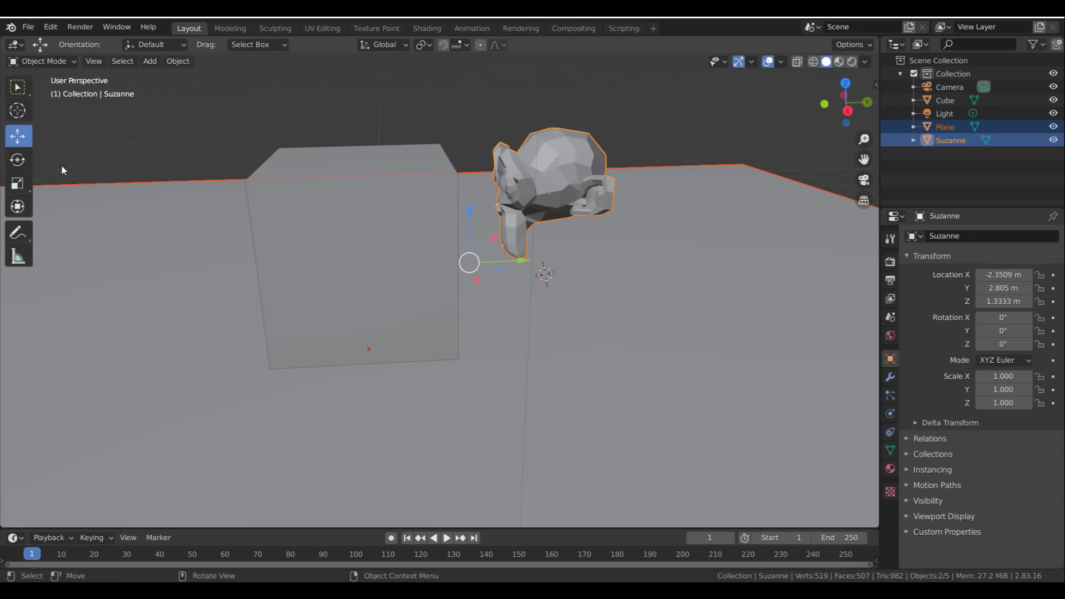
- Rotate only the monkey head about Z to about 125° and give it a level 3 subdivision surface
left_click(570, 141)
left_click(17, 159)
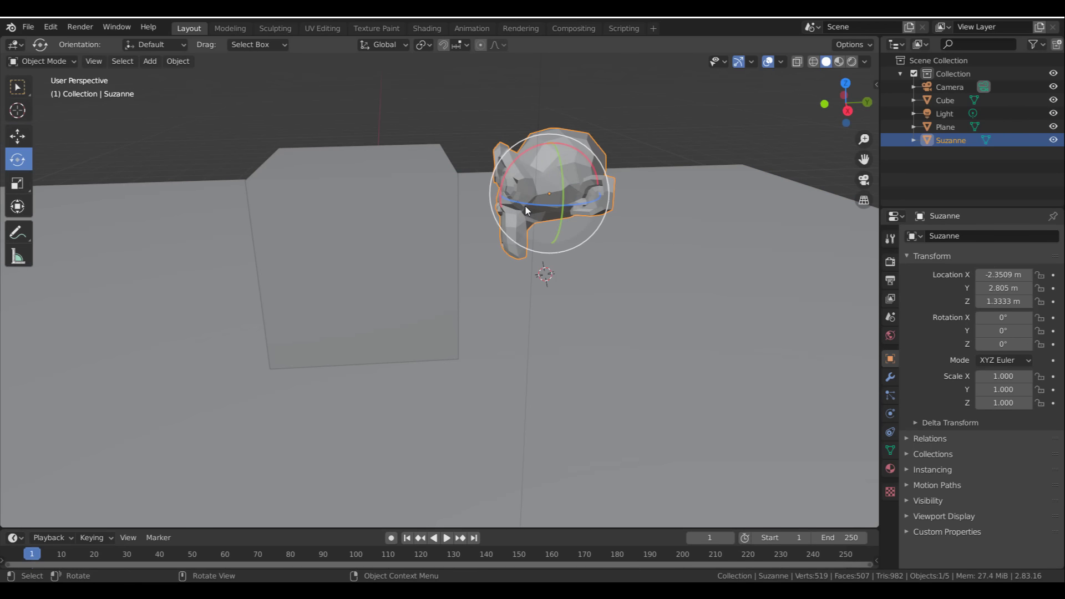
left_click_drag(522, 208, 566, 206)
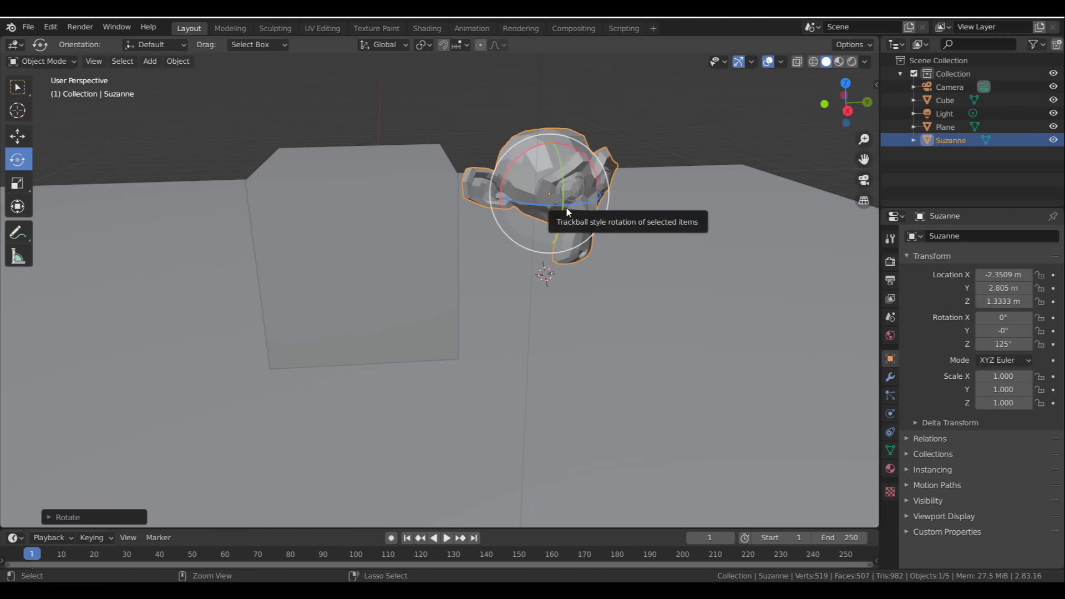
key("ctrl+3")
- Add a UV sphere on the floor in front of the cube and the monkey head
middle_click_drag(690, 300, 544, 361)
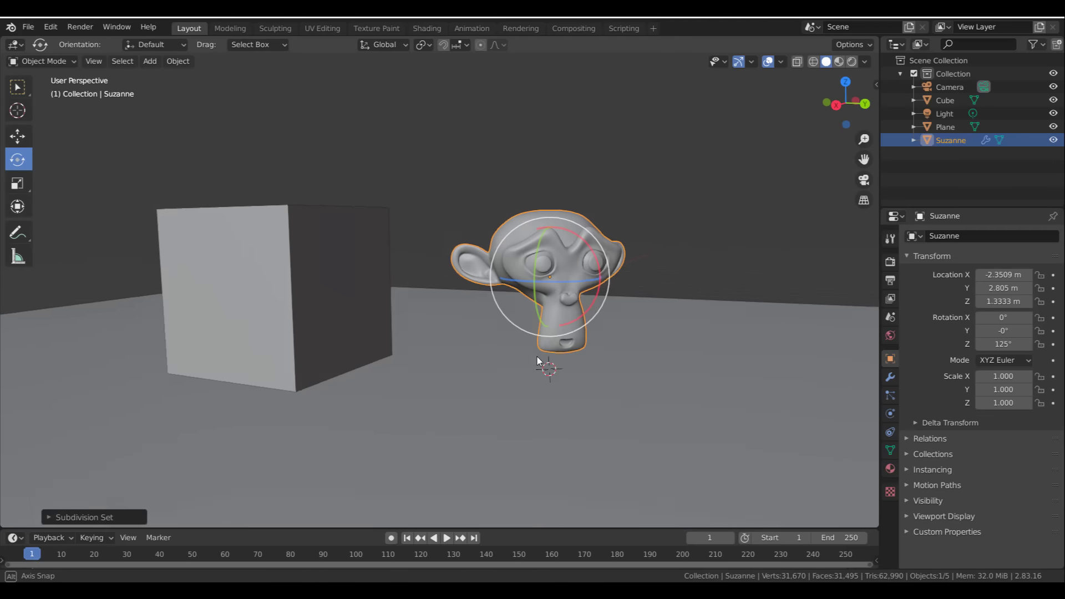
middle_click_drag(418, 390, 480, 398)
key("shift+a")
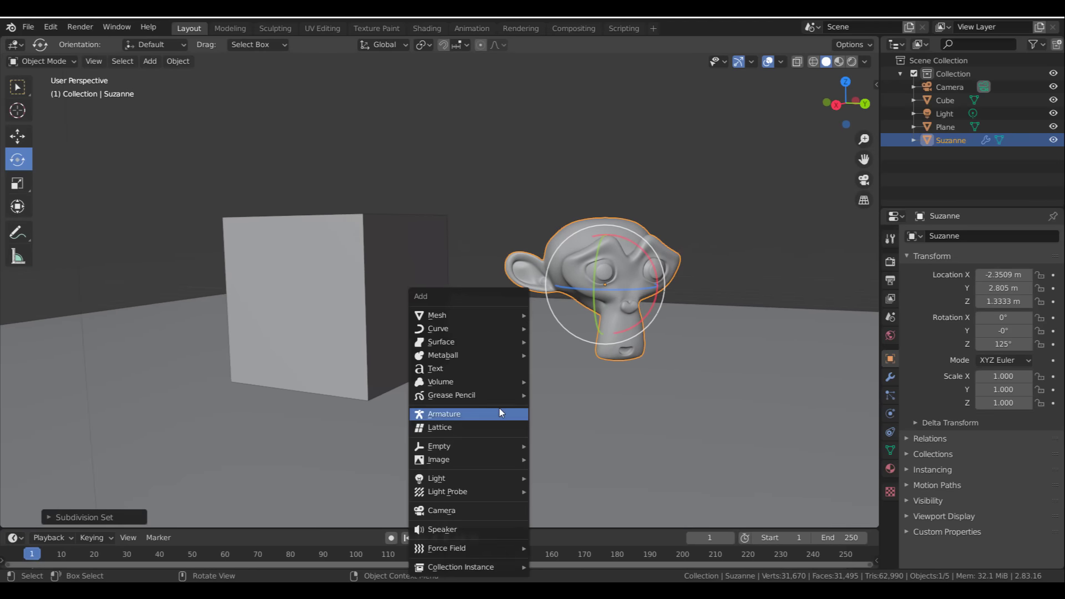
mouse_move(496, 315)
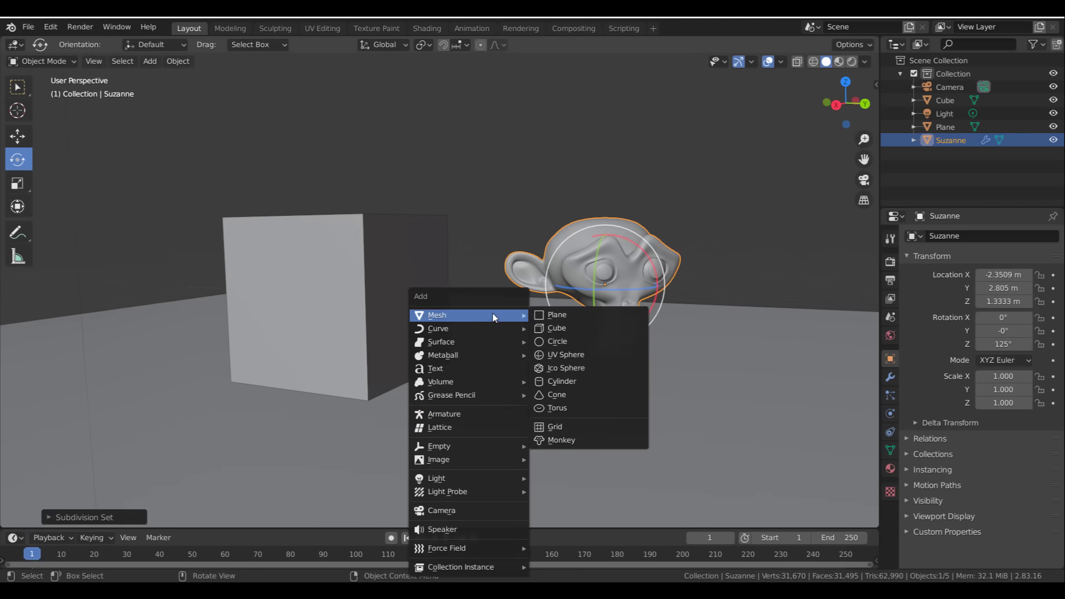
left_click(577, 355)
middle_click_drag(577, 355, 584, 375)
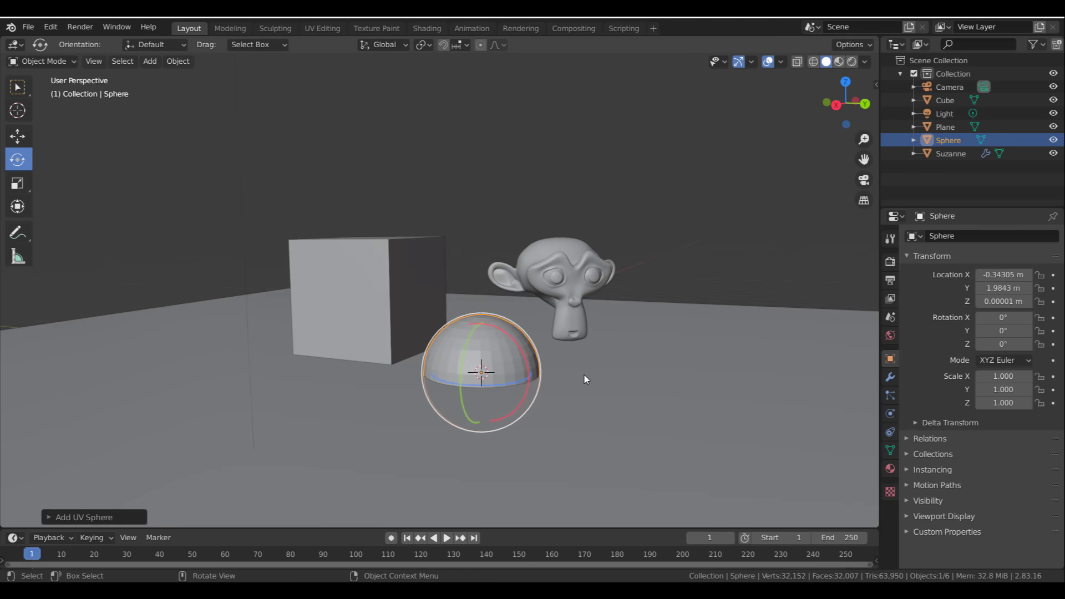
- Raise the sphere to a Z location of about 1.03 m and scale it down to about 0.88
left_click(18, 136)
left_click_drag(481, 329, 480, 269)
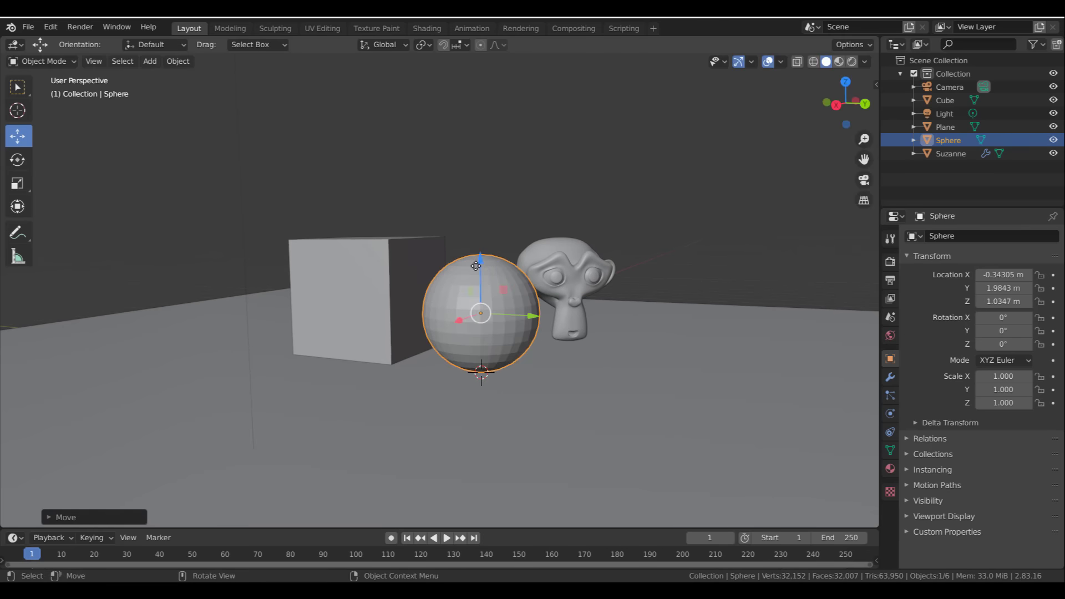
key("s")
left_click(549, 318)
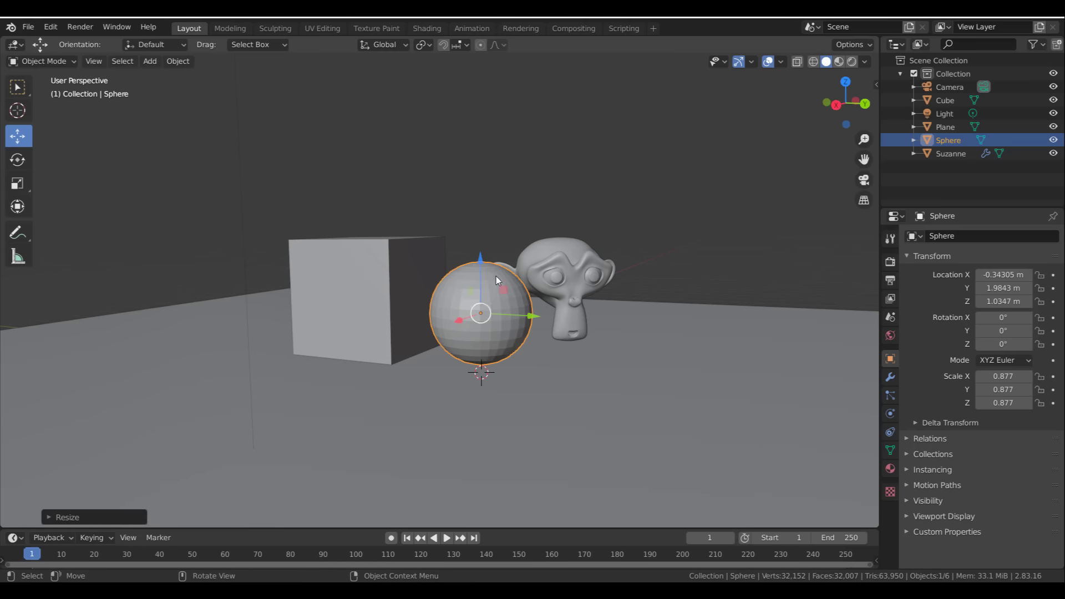
- Apply smooth shading to the sphere, then deselect it
right_click(536, 153)
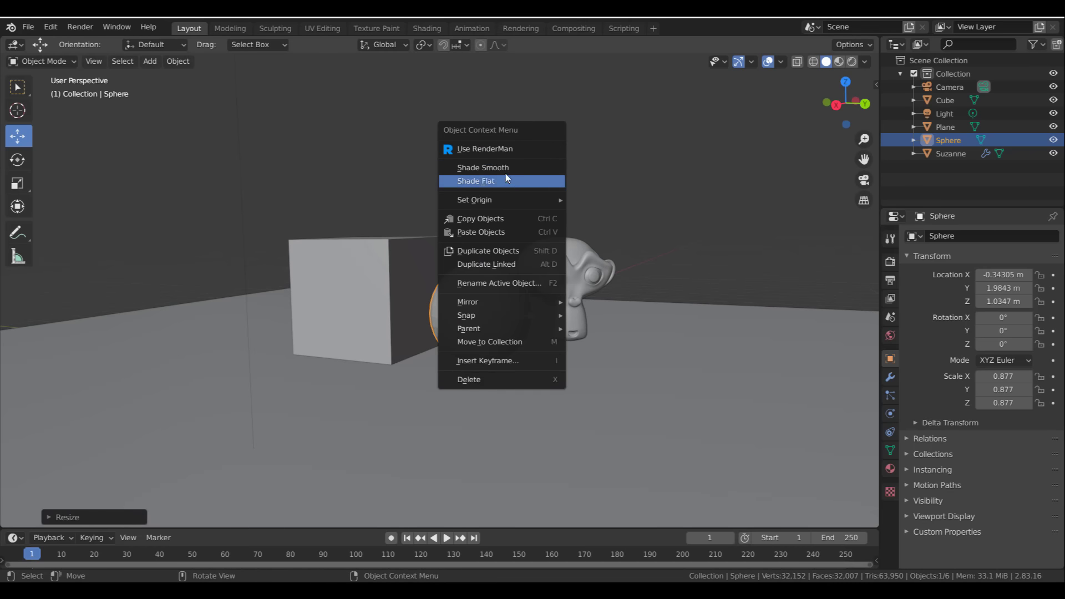
left_click(482, 168)
middle_click_drag(630, 271, 551, 365)
scroll(552, 366, "up", 2)
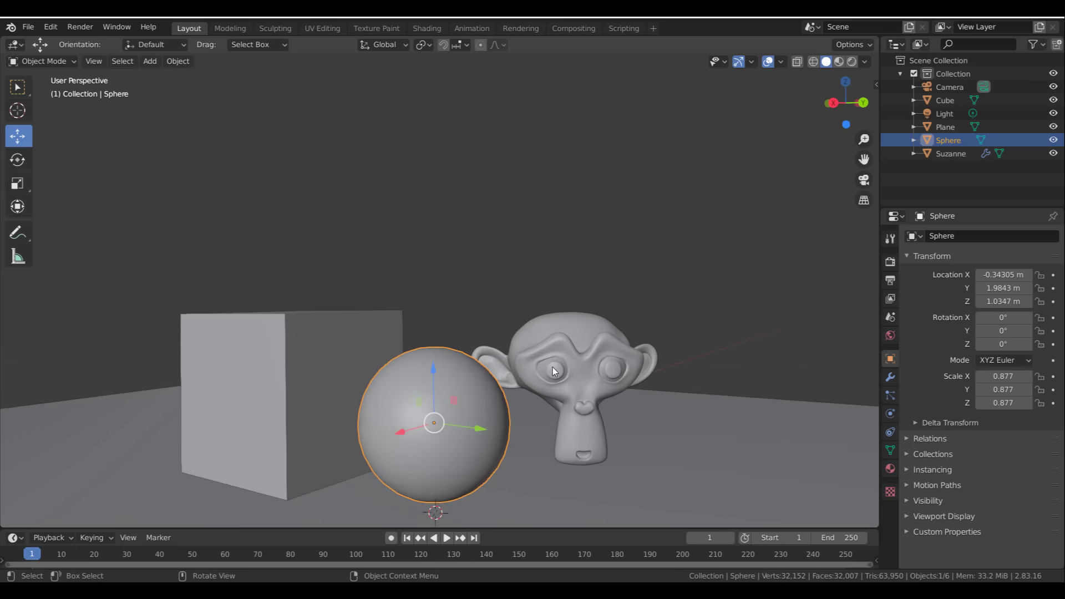
left_click(592, 180)
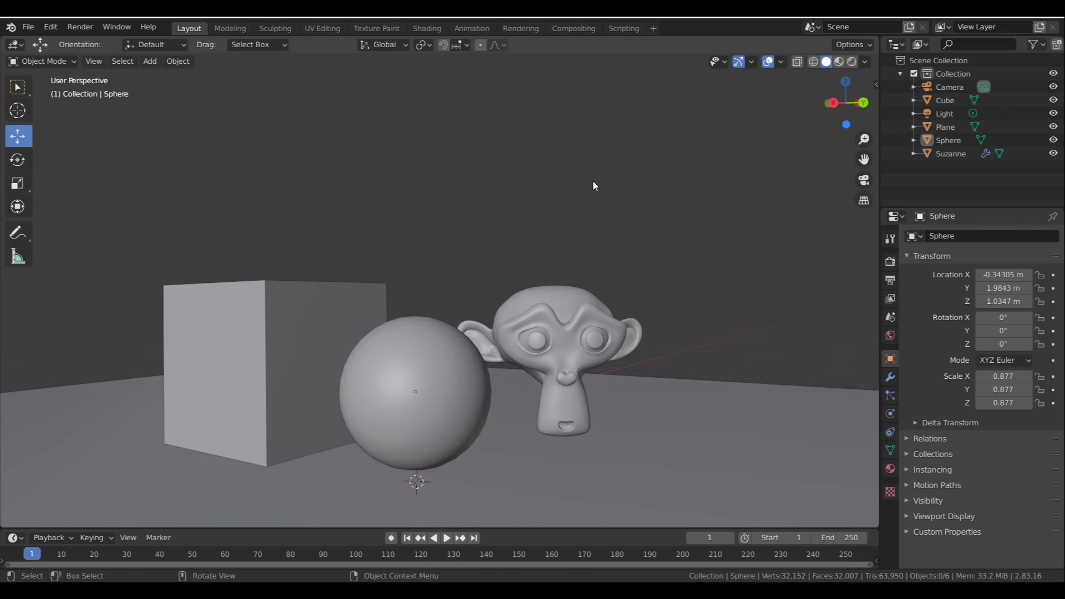
- Show the scene's render settings and switch the render engine from Eevee to RenderMan
left_click(890, 262)
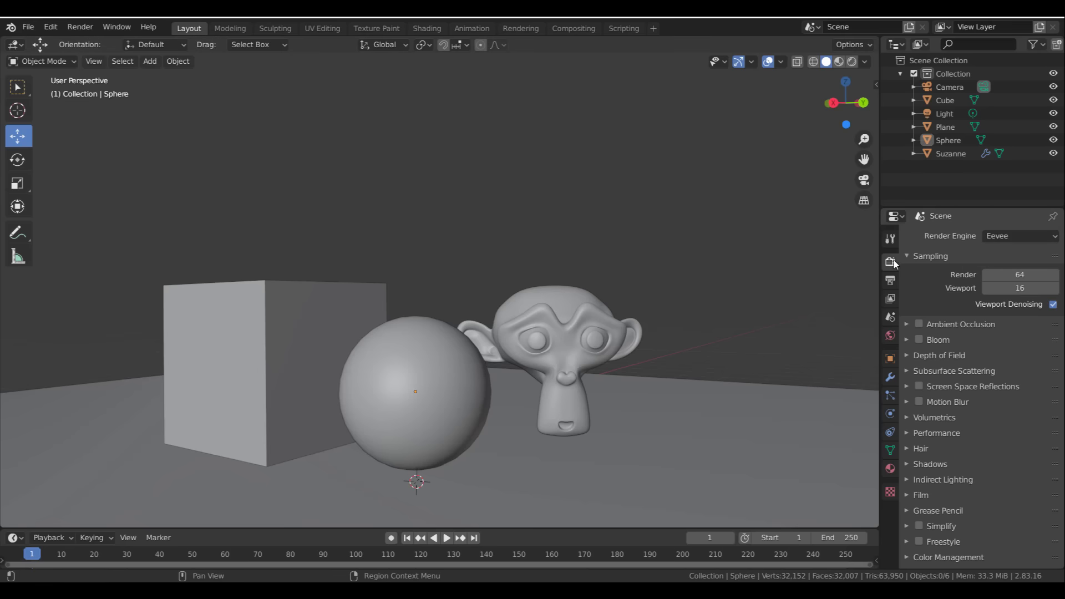
left_click(993, 240)
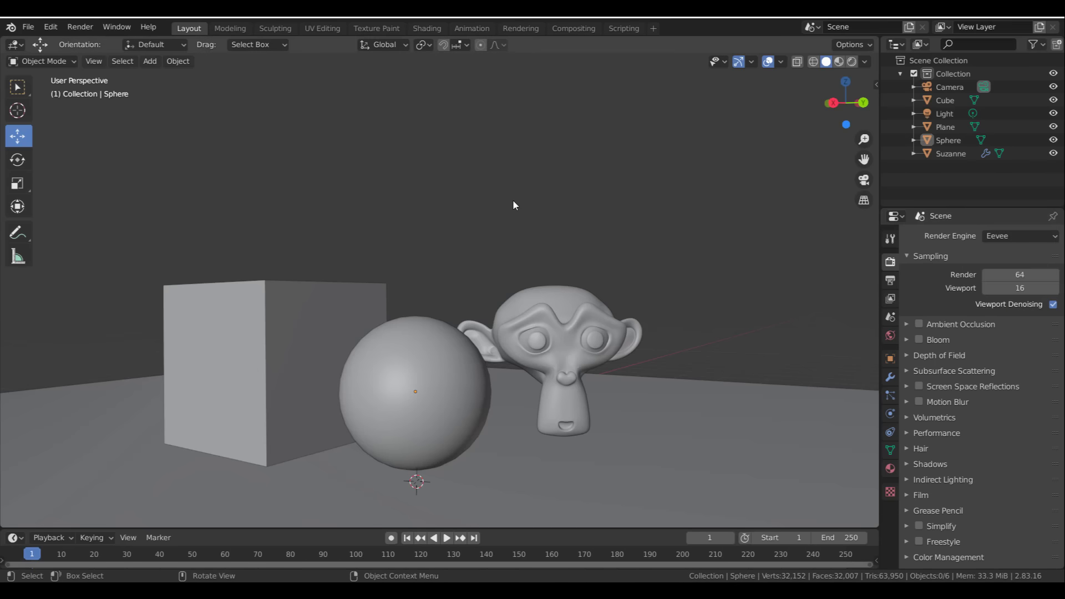
right_click(387, 165)
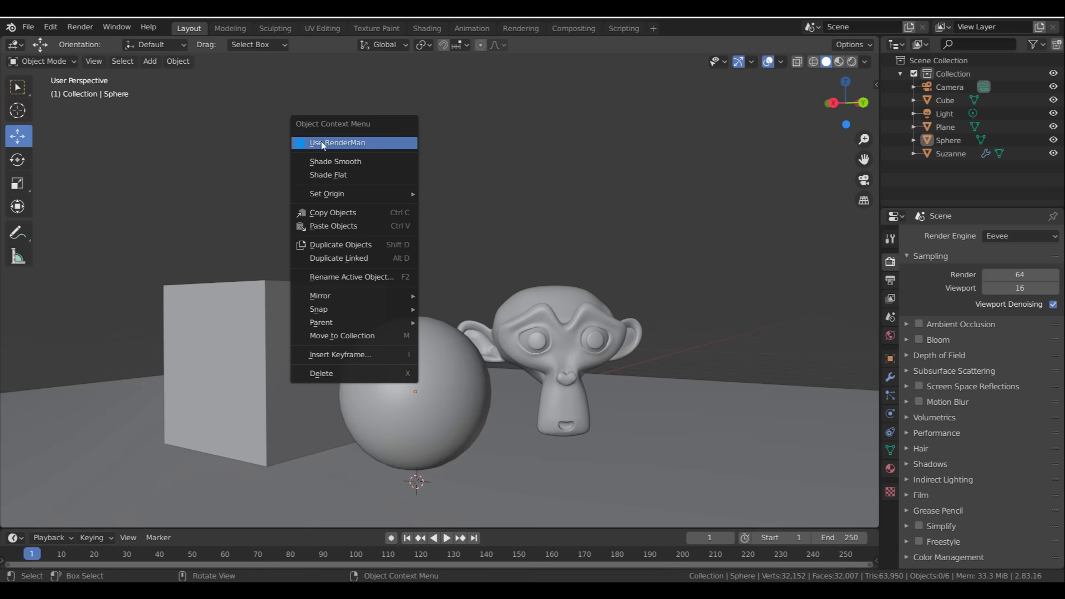
left_click(358, 144)
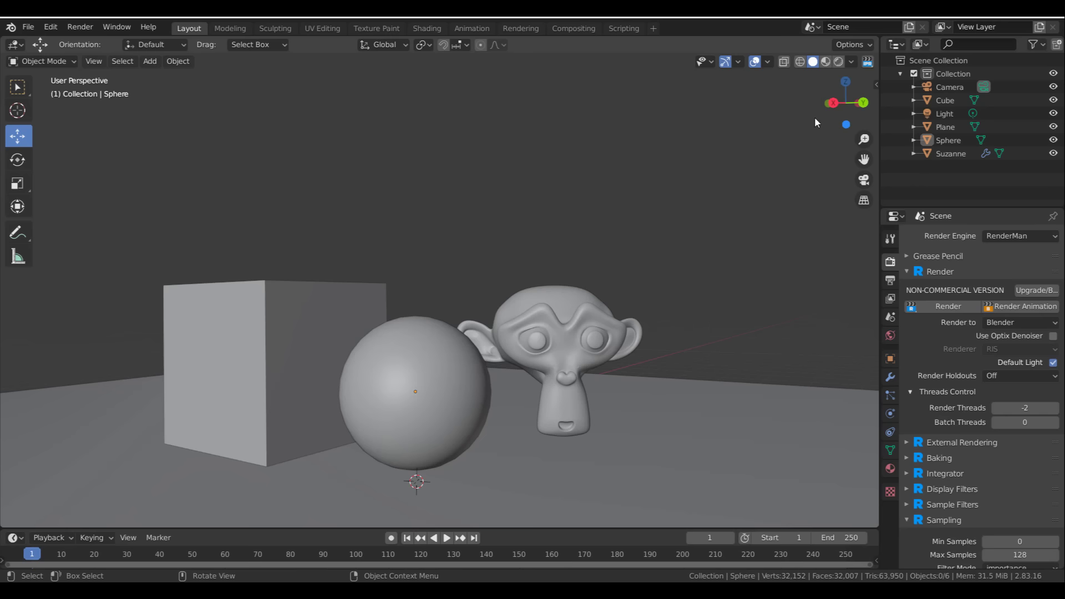
- Start a RenderMan IPR interactive render in the viewport
right_click(423, 236)
mouse_move(425, 241)
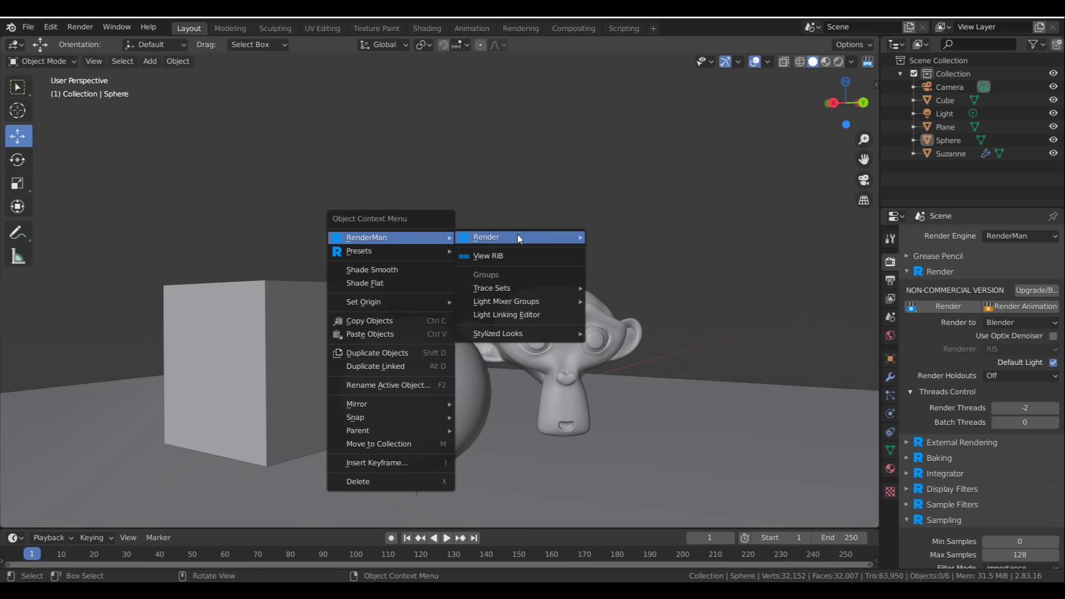
mouse_move(519, 239)
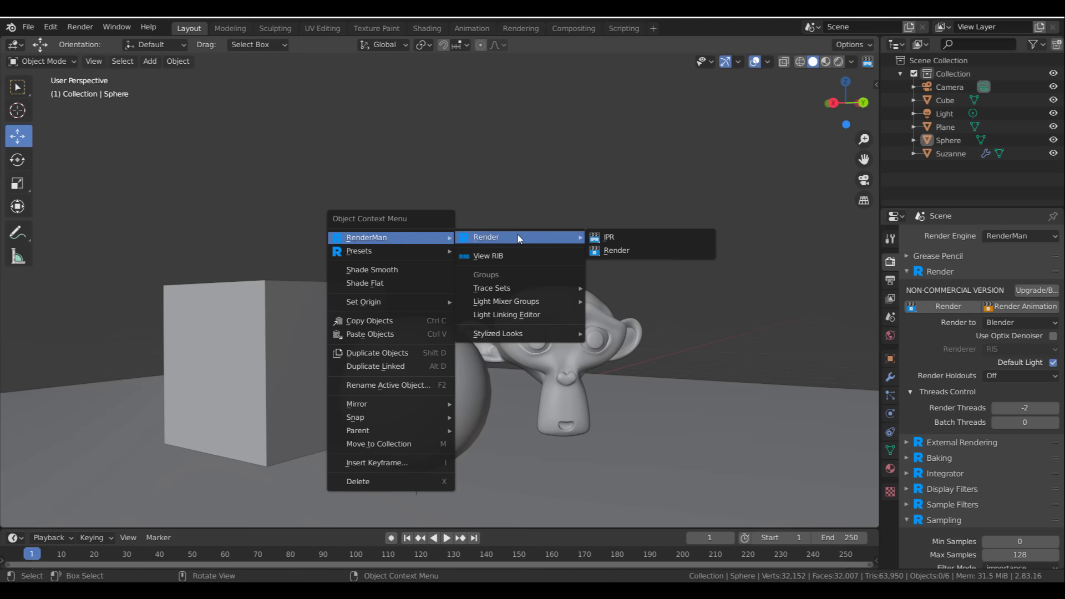
left_click(610, 237)
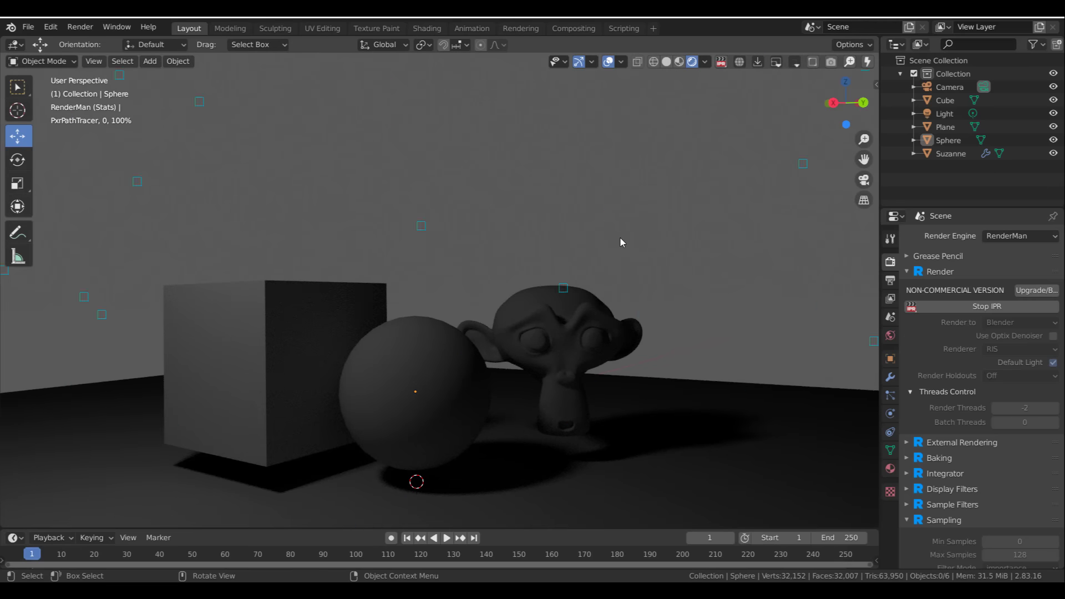
- Lower the scene's light and shift it along the X axis to a position near the cube
scroll(514, 343, "down", 4)
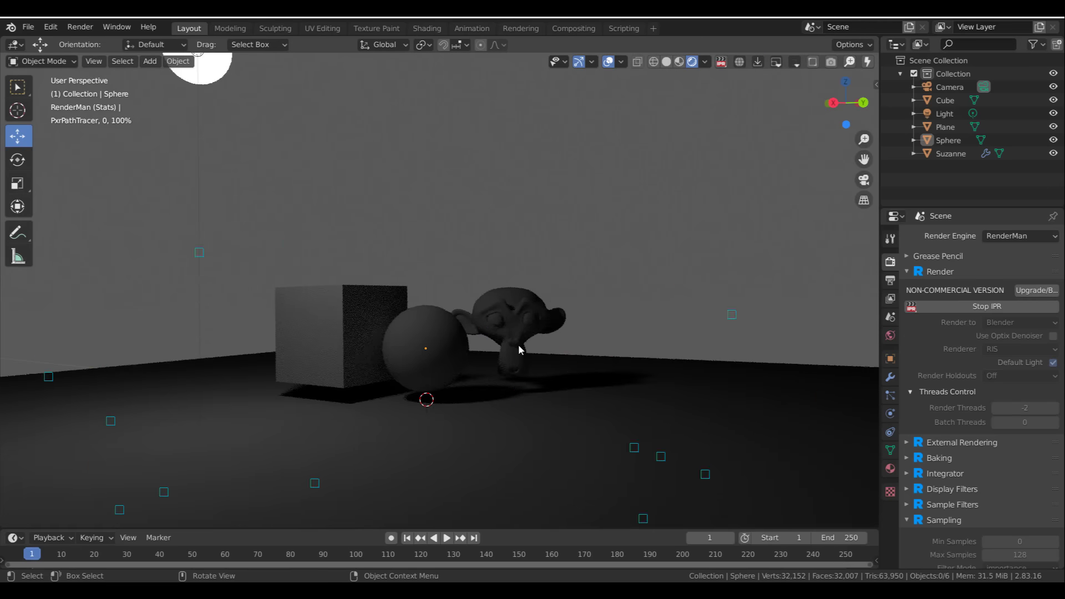
scroll(518, 344, "down", 5)
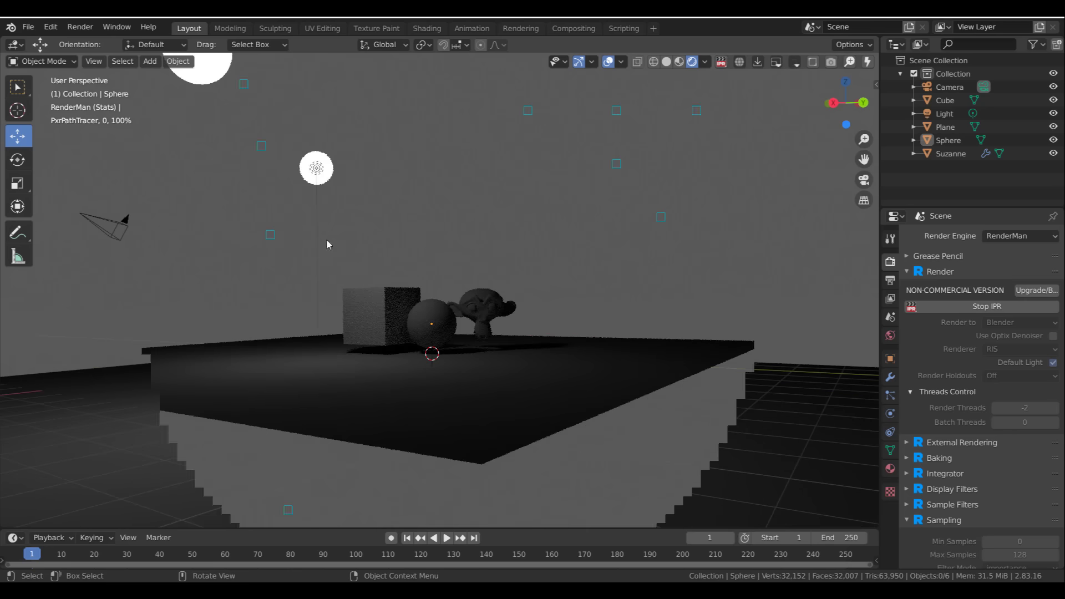
left_click(316, 168)
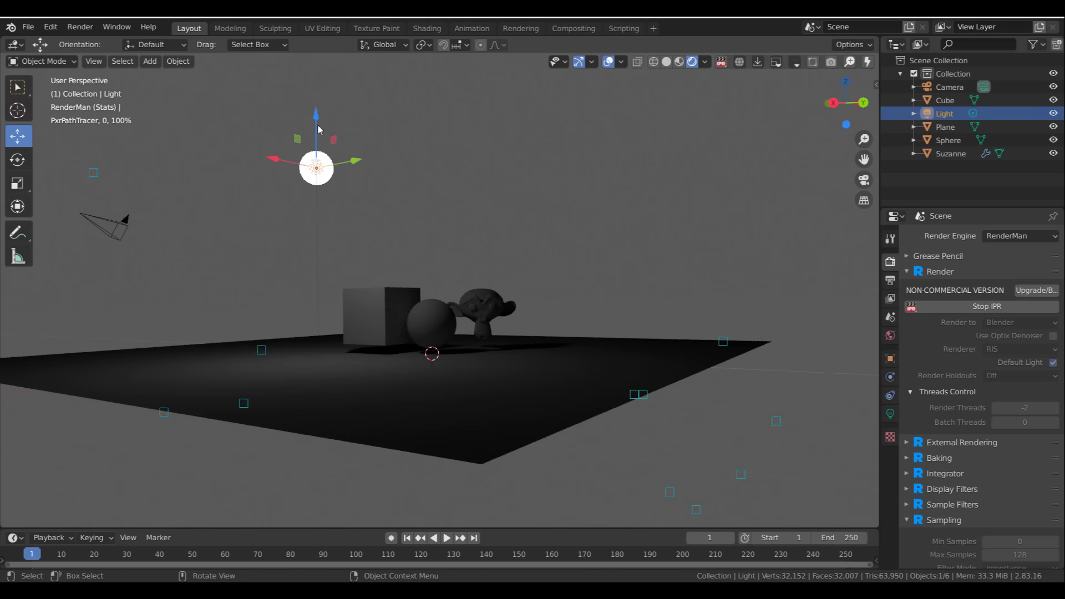
left_click_drag(318, 129, 330, 228)
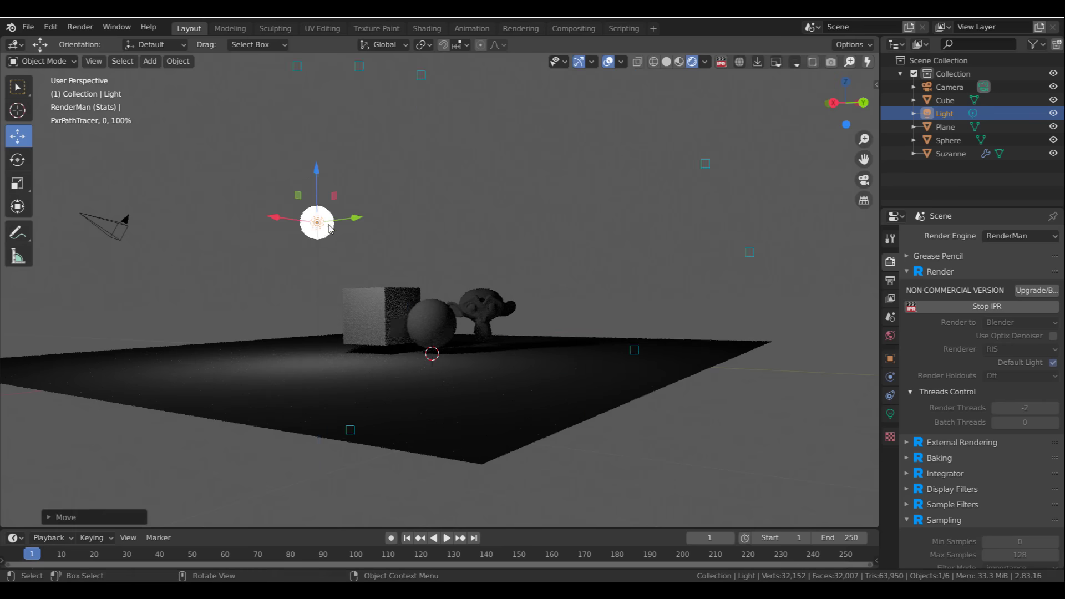
middle_click_drag(330, 228, 302, 389)
key("g")
key("x")
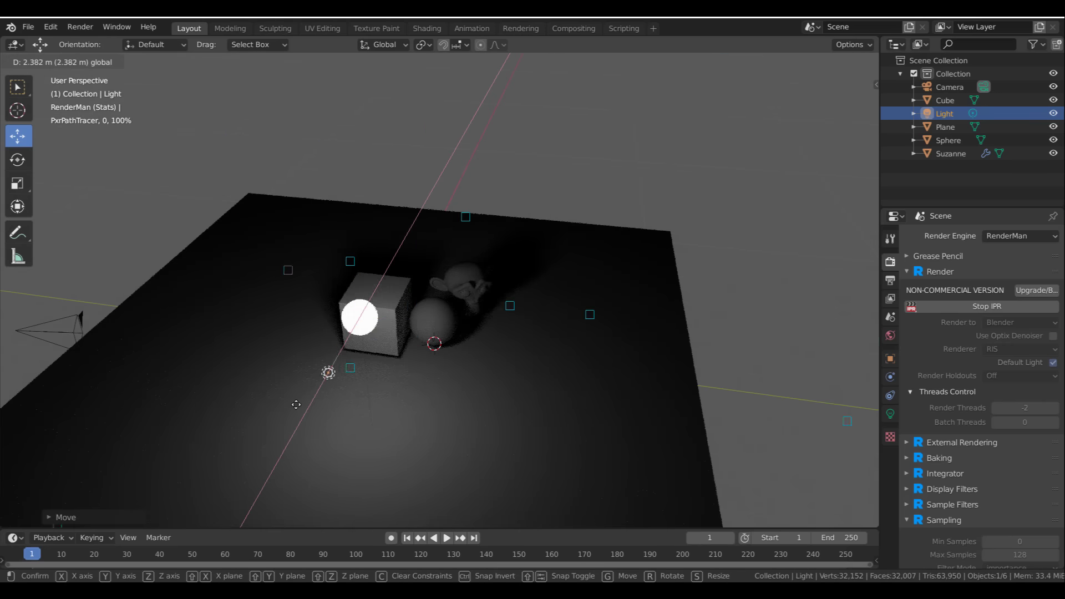
left_click(367, 356)
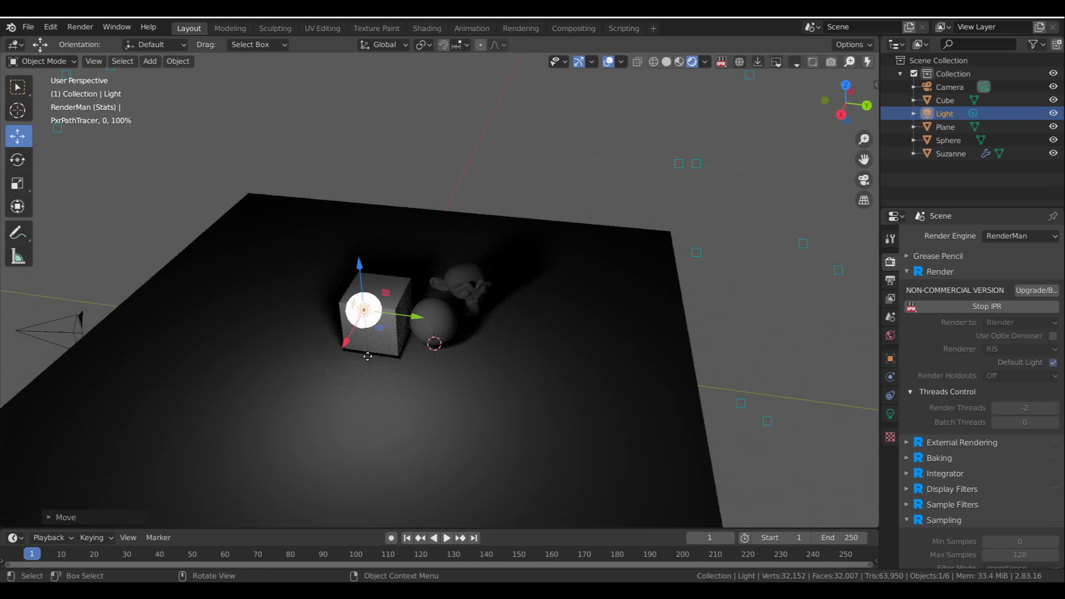
- Duplicate the light and move the copy along the Y axis to about 4.99 m, beyond the sphere
key("shift+d")
key("Escape")
key("g")
key("x")
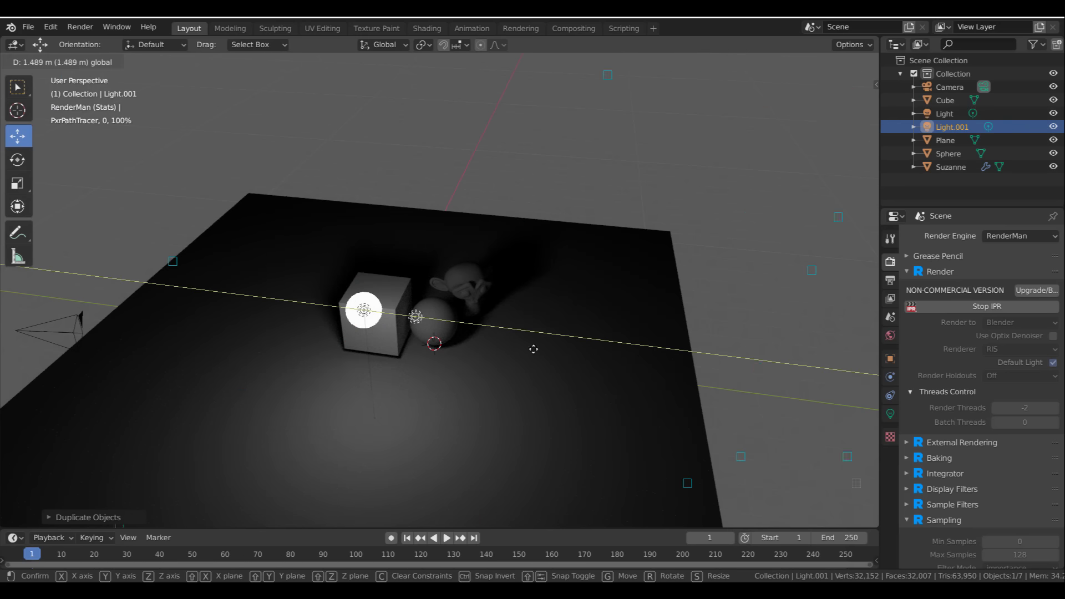
left_click(559, 391)
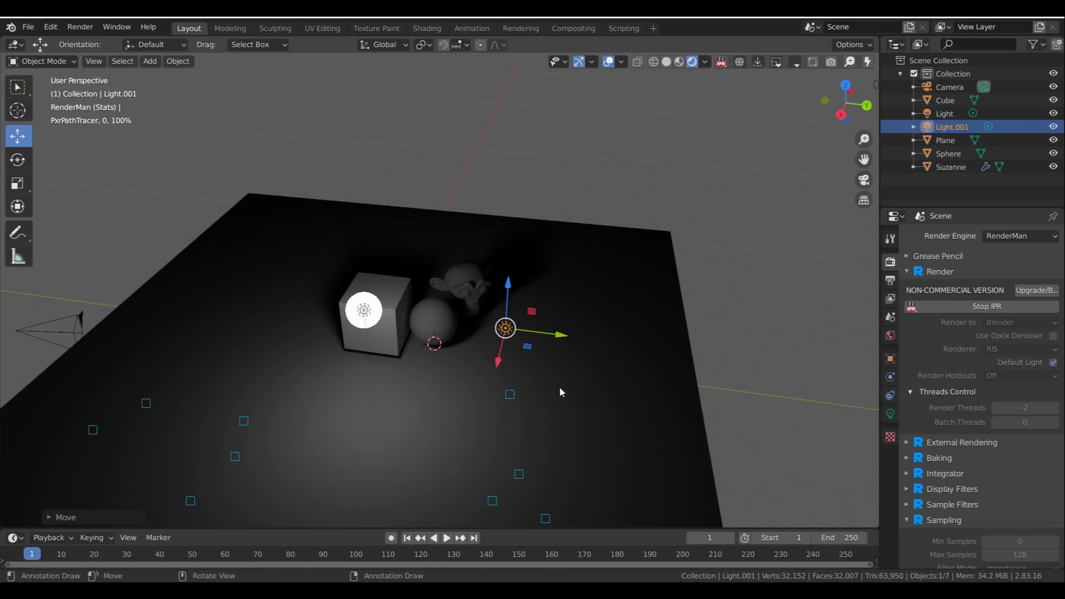
- Move the duplicated light along the X axis to about -1.55 m, above the monkey head
middle_click_drag(559, 392, 496, 310)
key("g")
key("x")
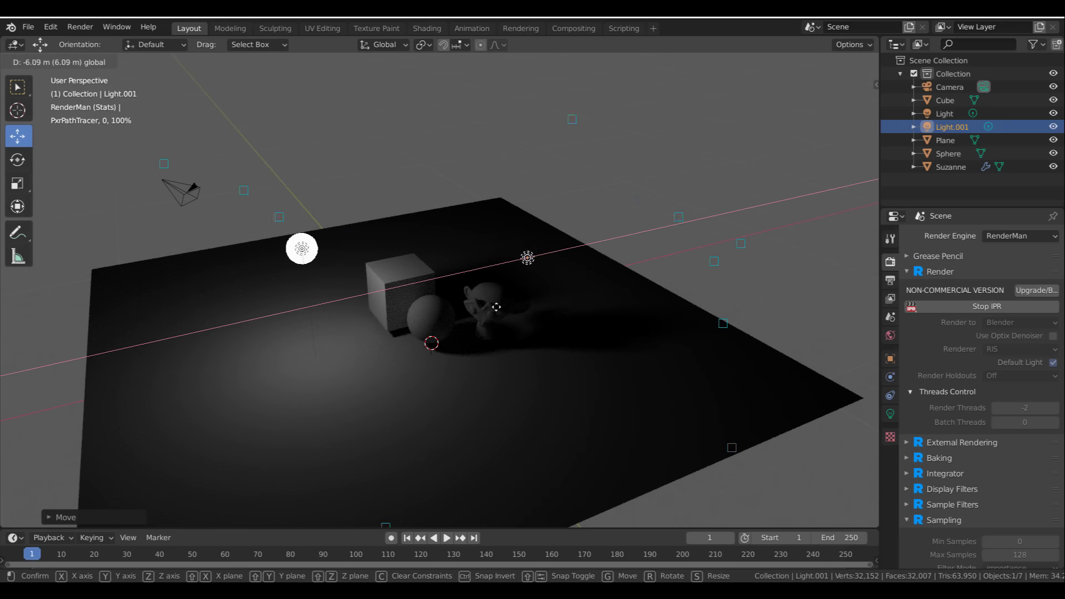
left_click(490, 309)
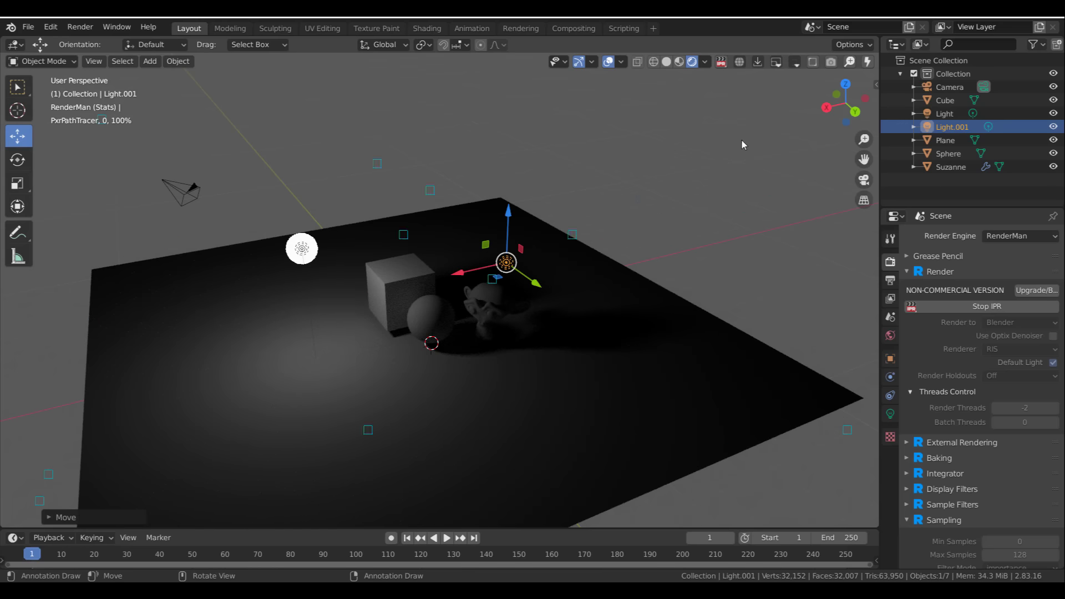
- Stop the running RenderMan IPR render and restart it with the duplicated light in the scene
right_click(559, 137)
mouse_move(559, 138)
mouse_move(700, 143)
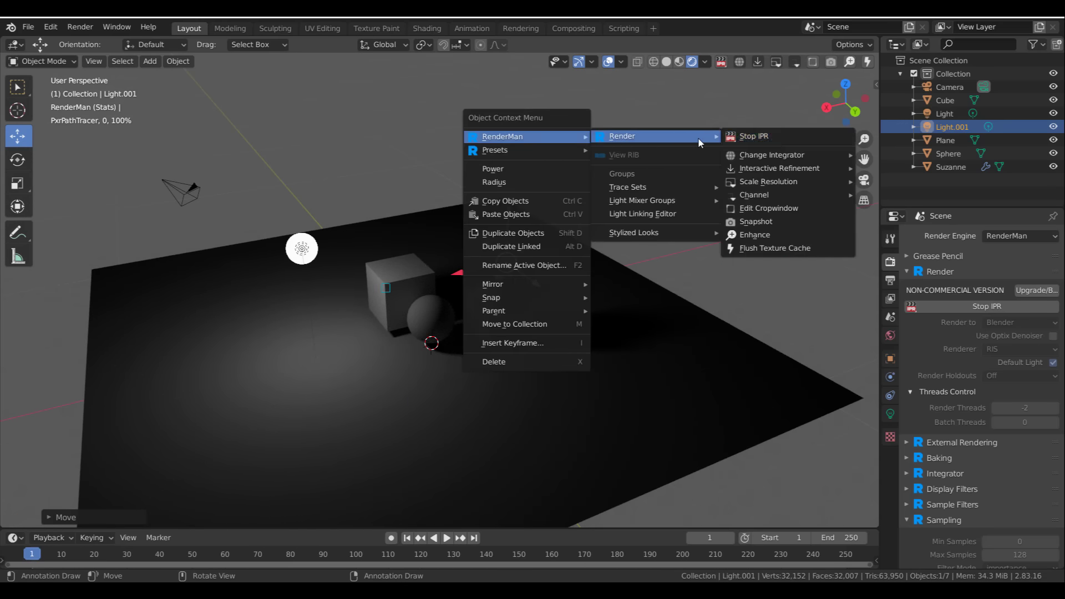
left_click(776, 143)
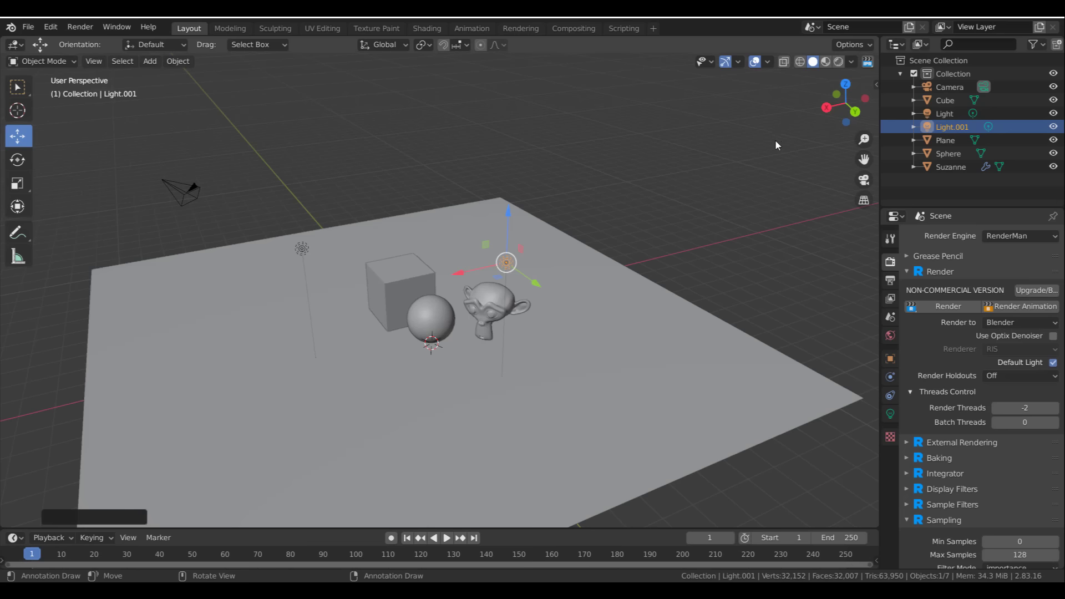
right_click(546, 129)
mouse_move(546, 128)
mouse_move(640, 128)
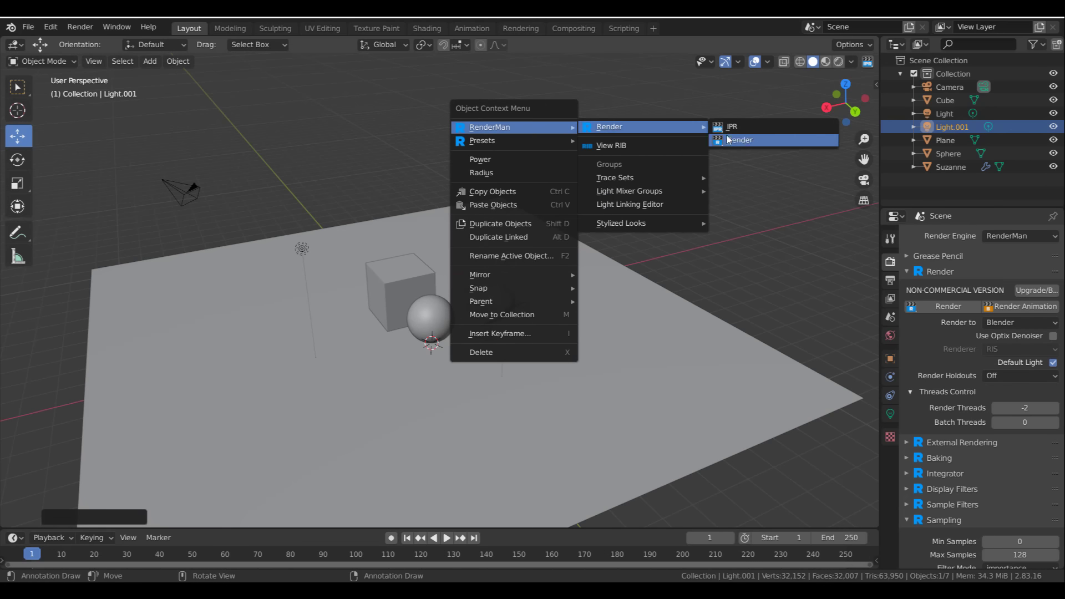
left_click(764, 129)
middle_click_drag(436, 422, 455, 319)
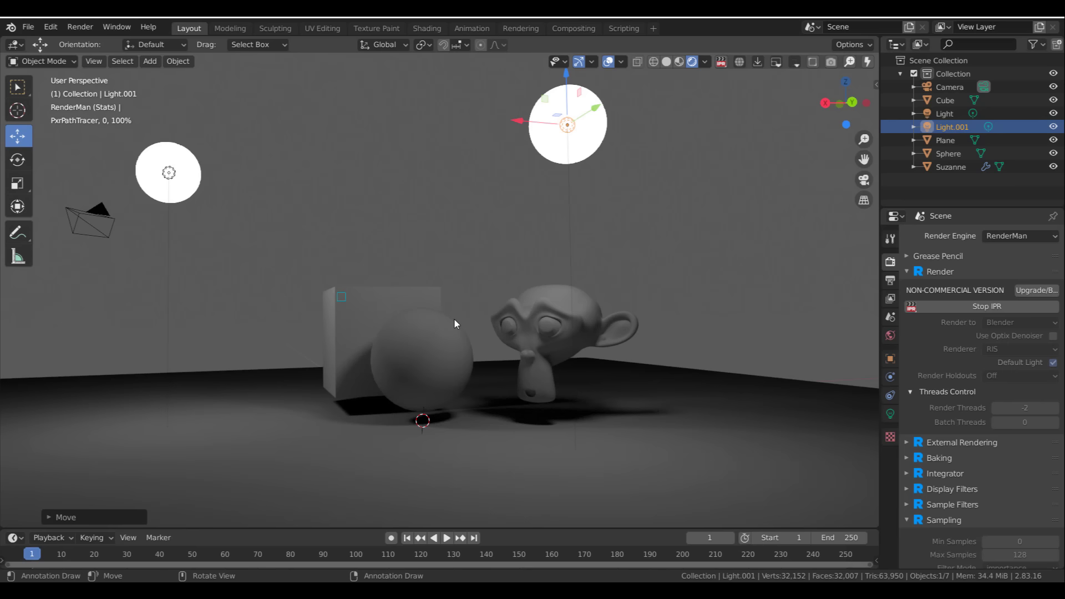
- Open the RenderMan Preset Browser, look through the Indoor, Acrylic, Ceramics, Glass and Metal categories, and close it
key("n")
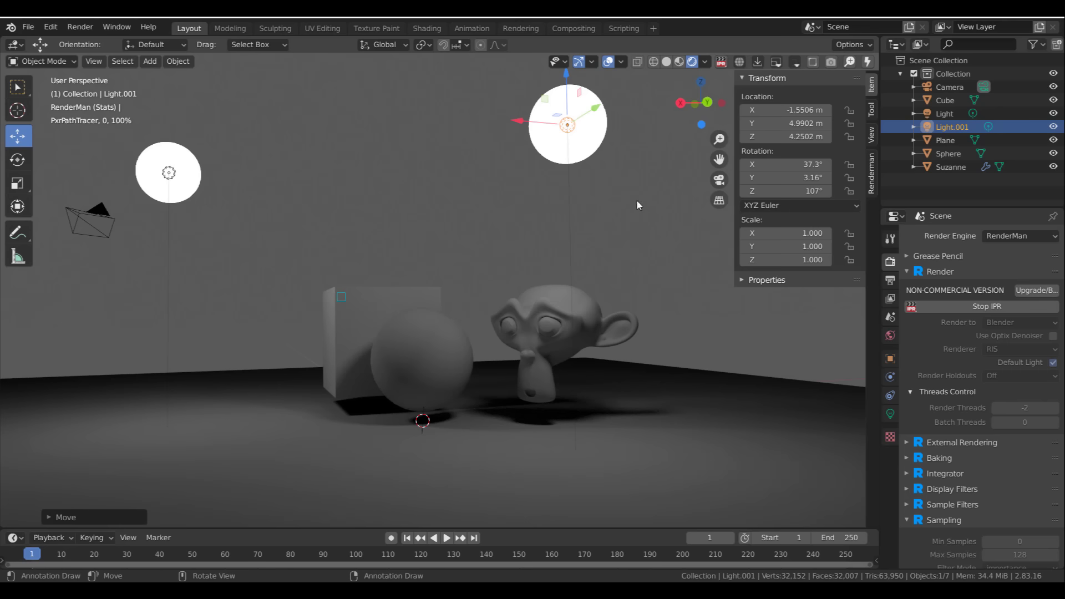
left_click(872, 171)
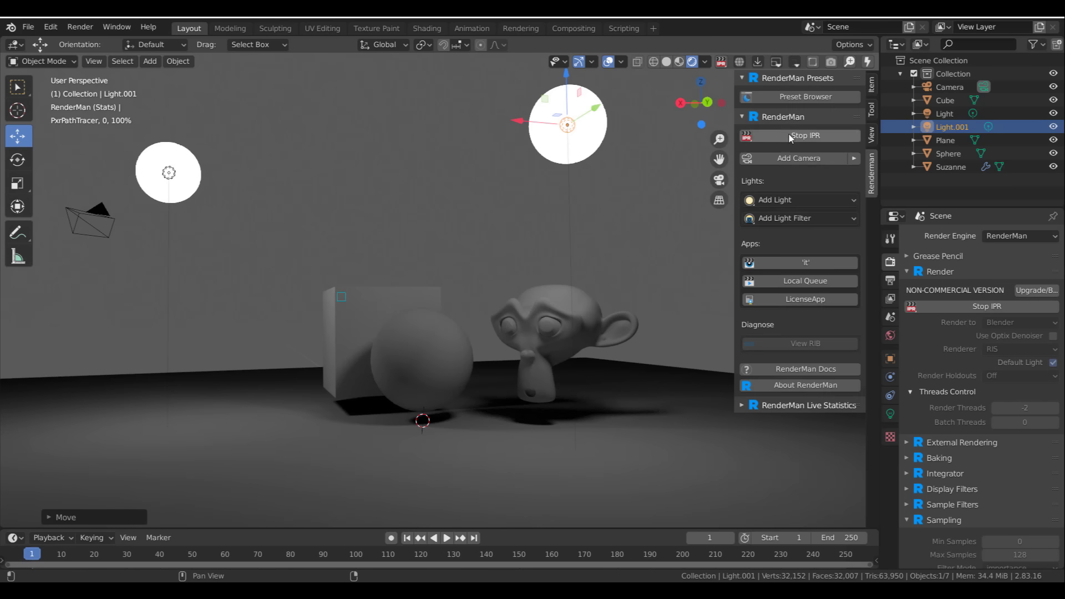
left_click(792, 99)
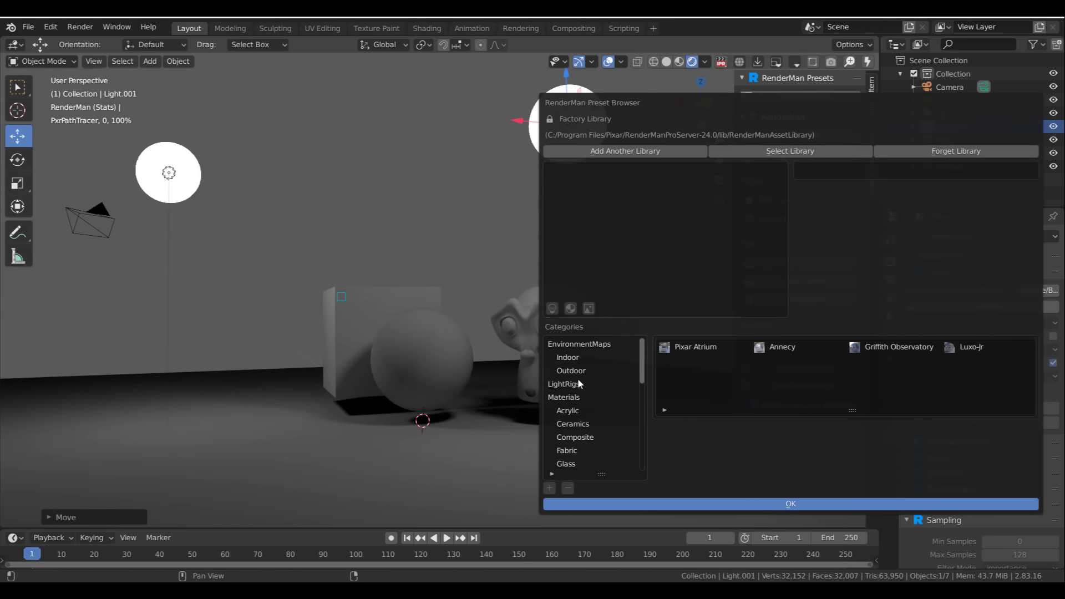
left_click(577, 356)
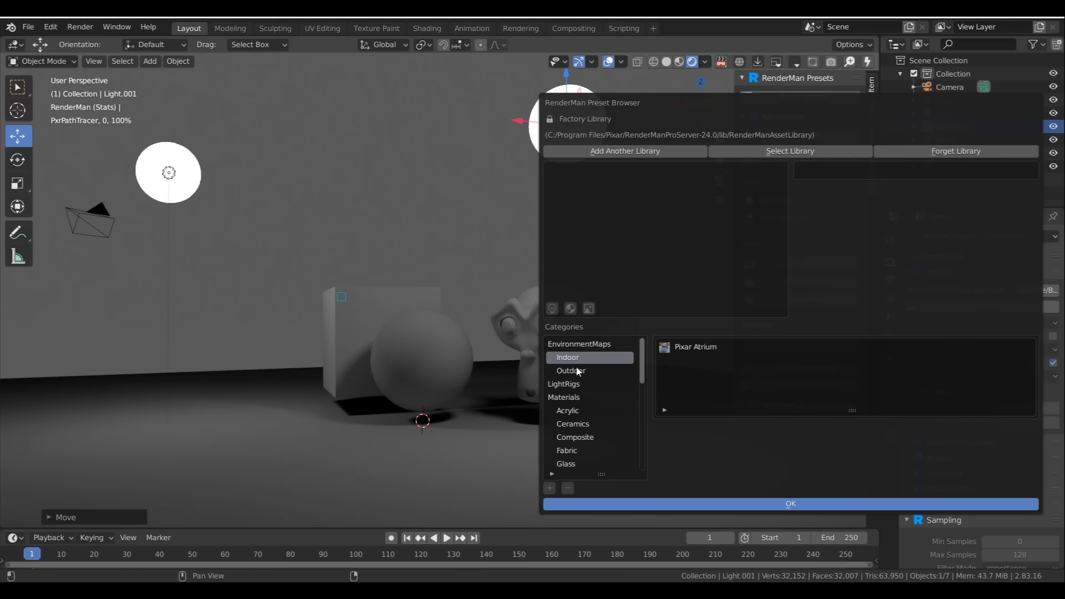
left_click(564, 413)
left_click(566, 425)
scroll(564, 421, "down", 5)
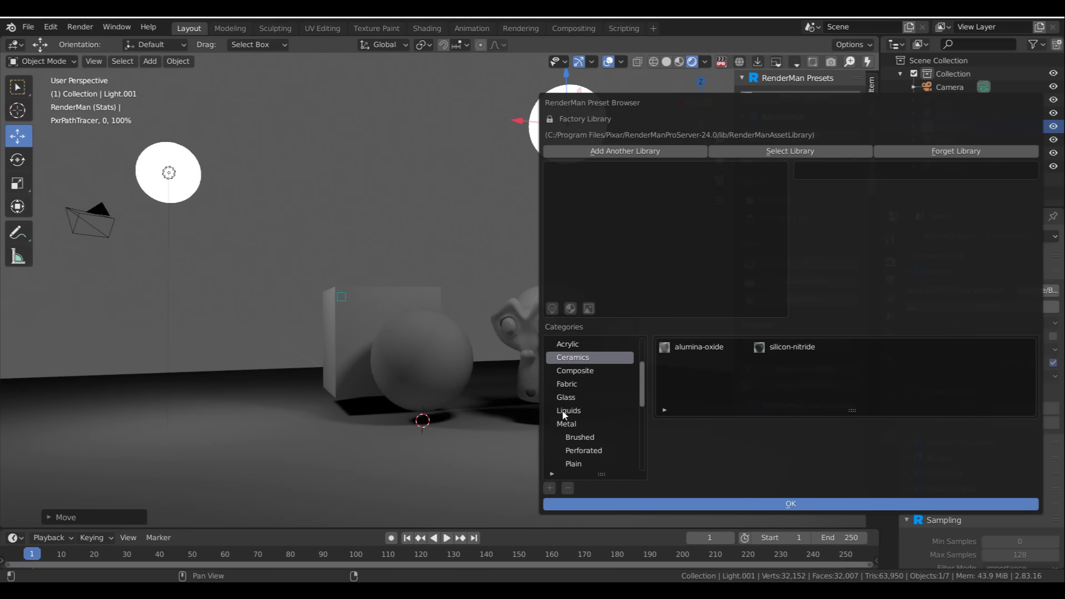
left_click(567, 398)
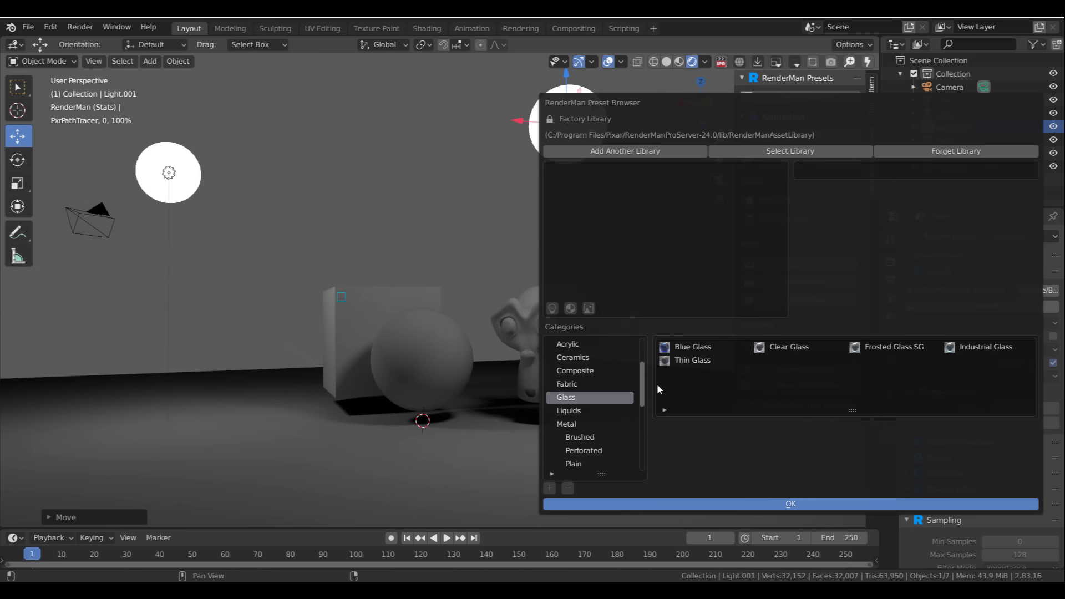
left_click(566, 424)
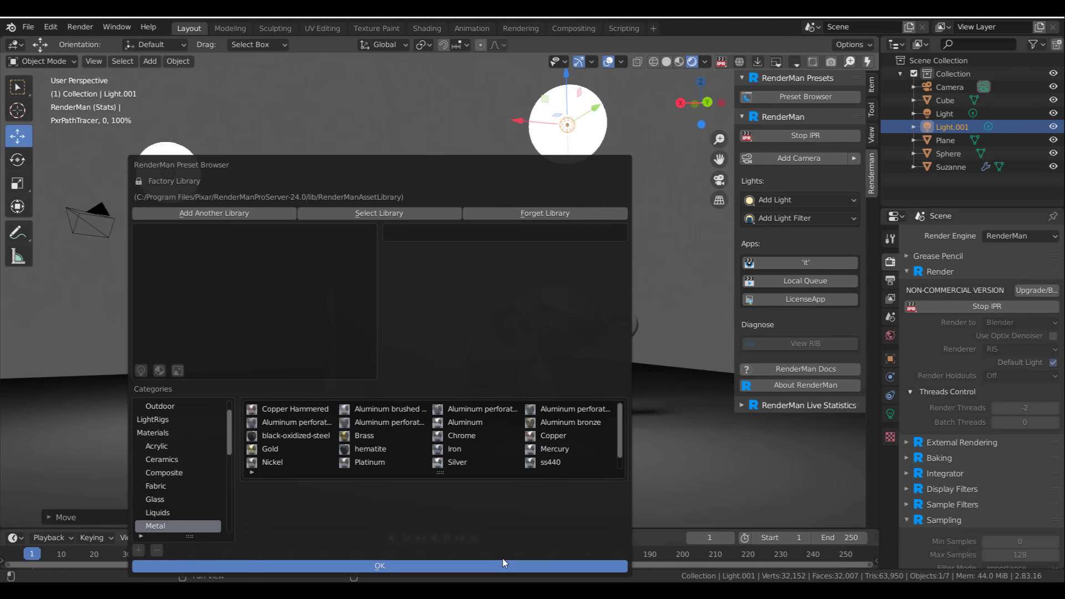
left_click(502, 558)
- Import the Blue Glass preset from the RenderMan Glass materials and assign it to the sphere
left_click(422, 367)
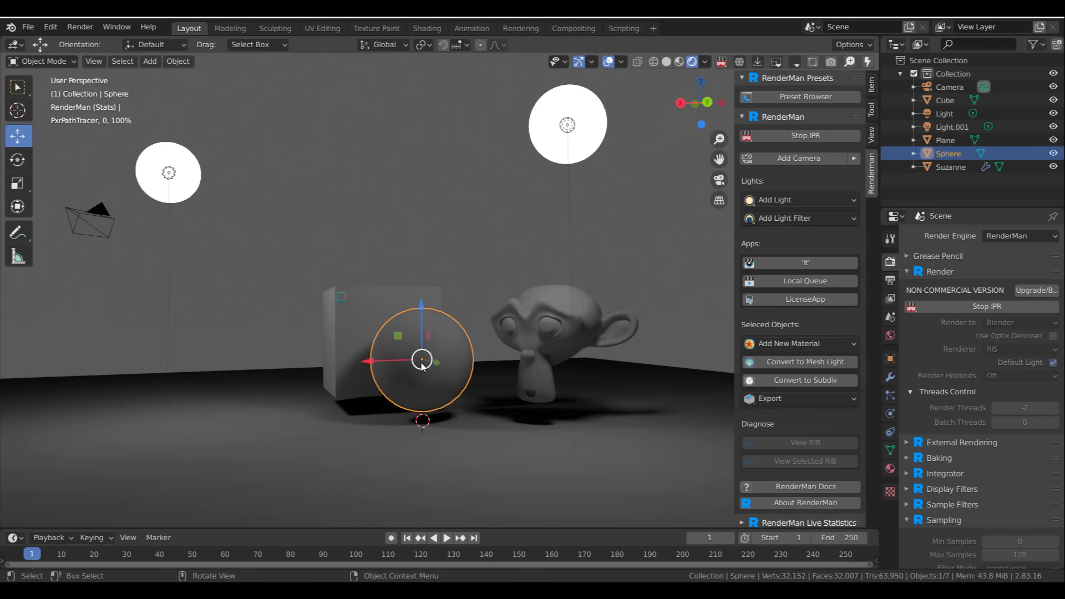
left_click(785, 97)
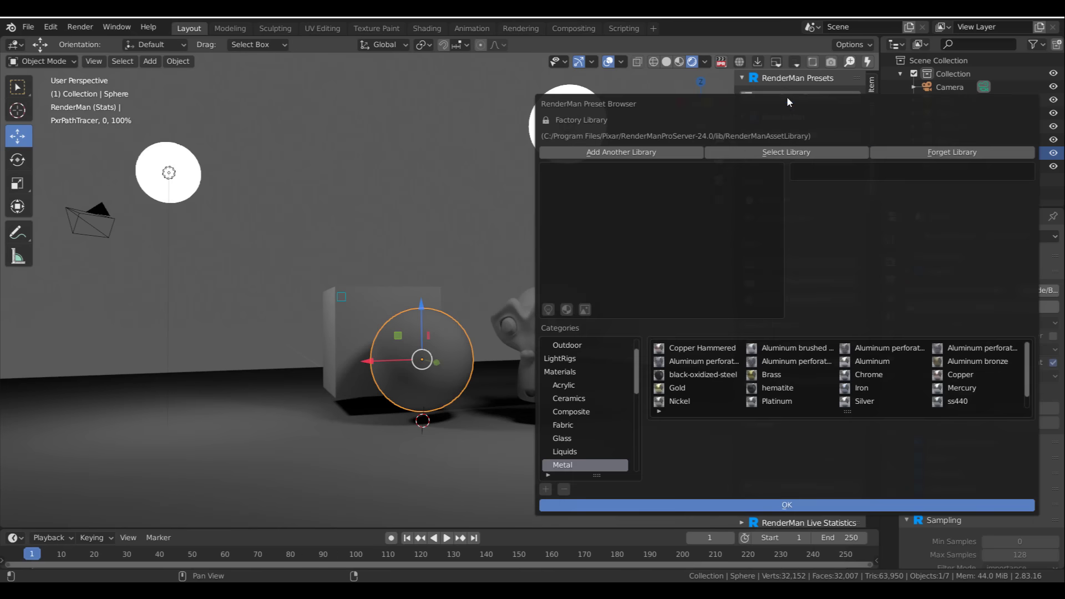
left_click(563, 438)
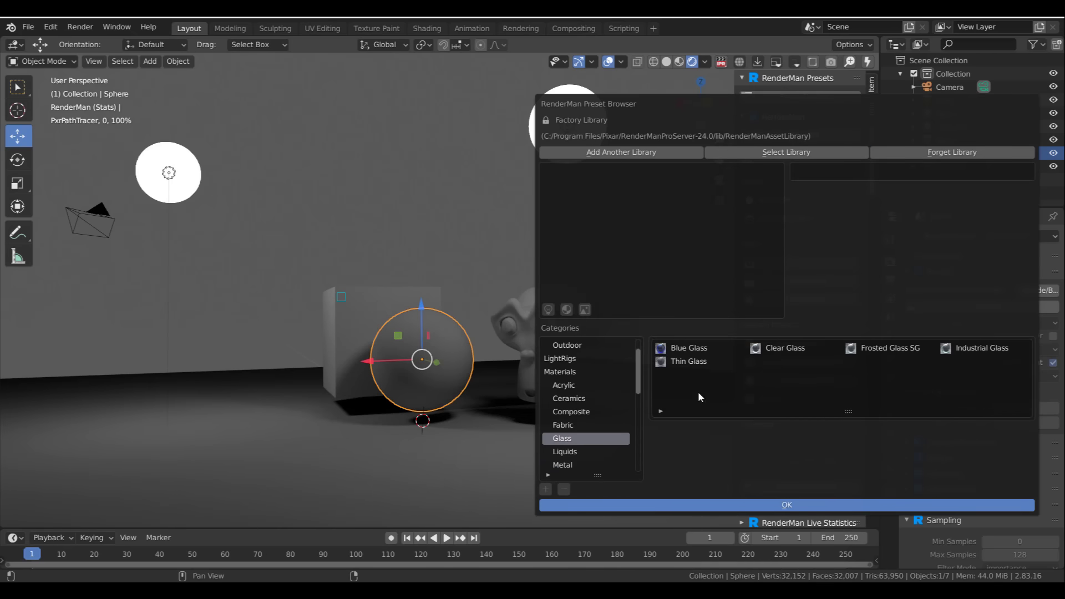
left_click(700, 349)
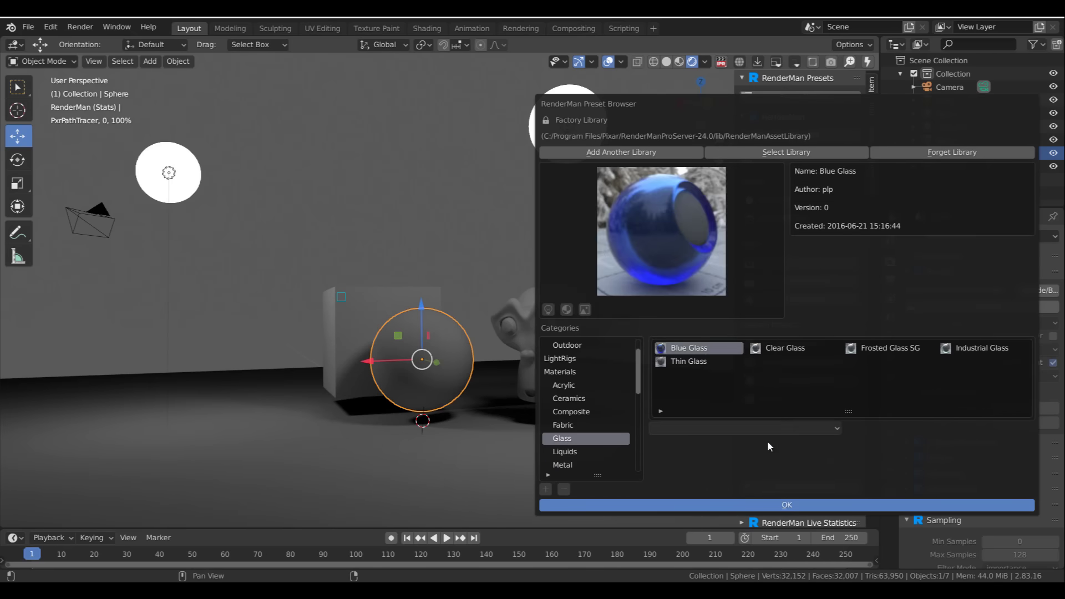
left_click(681, 394)
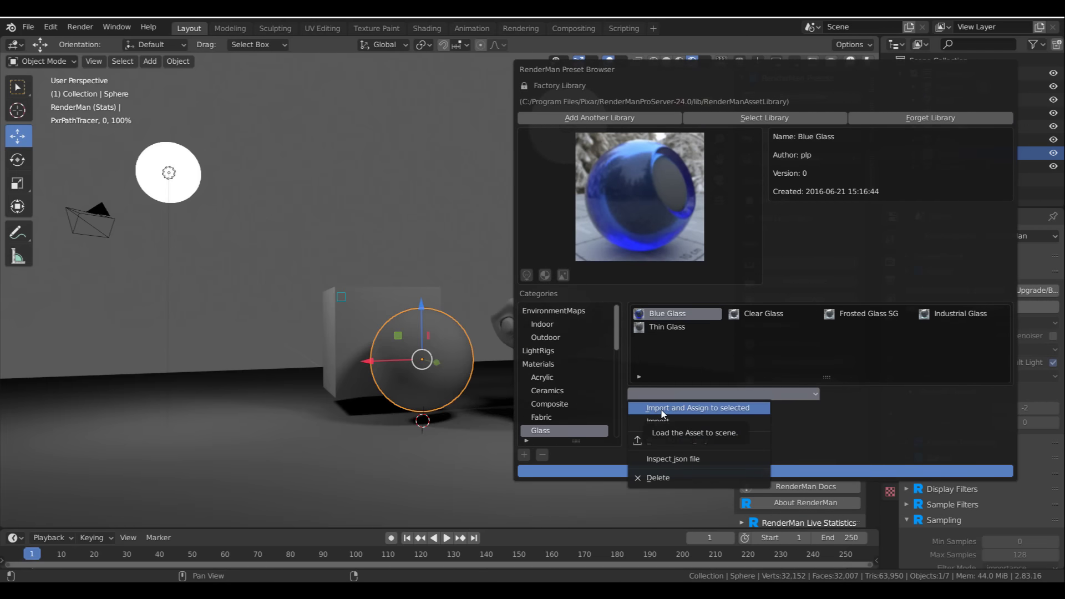
left_click(719, 413)
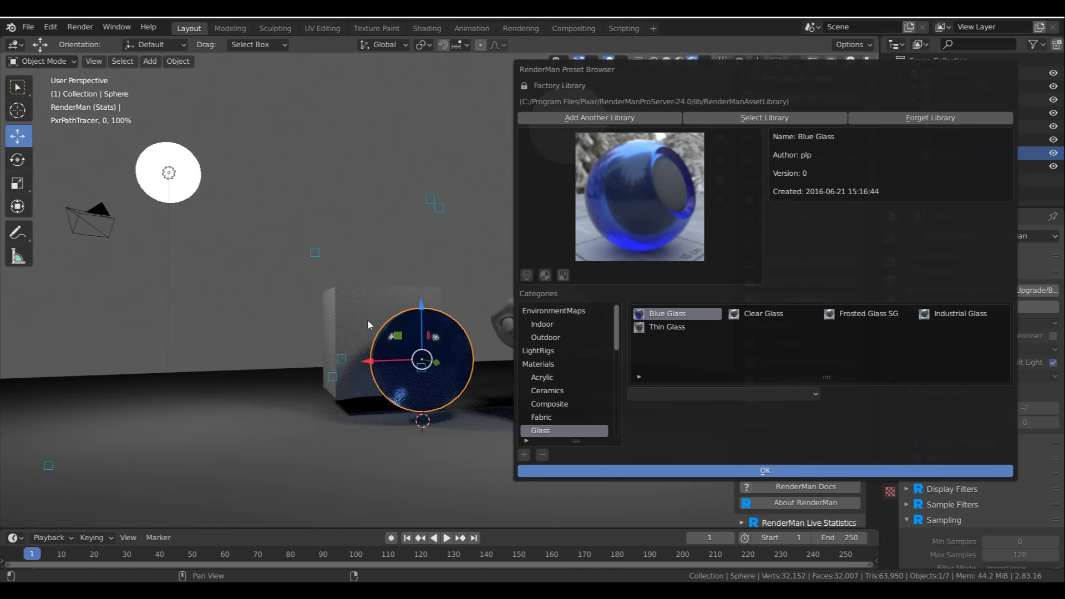
left_click(449, 327)
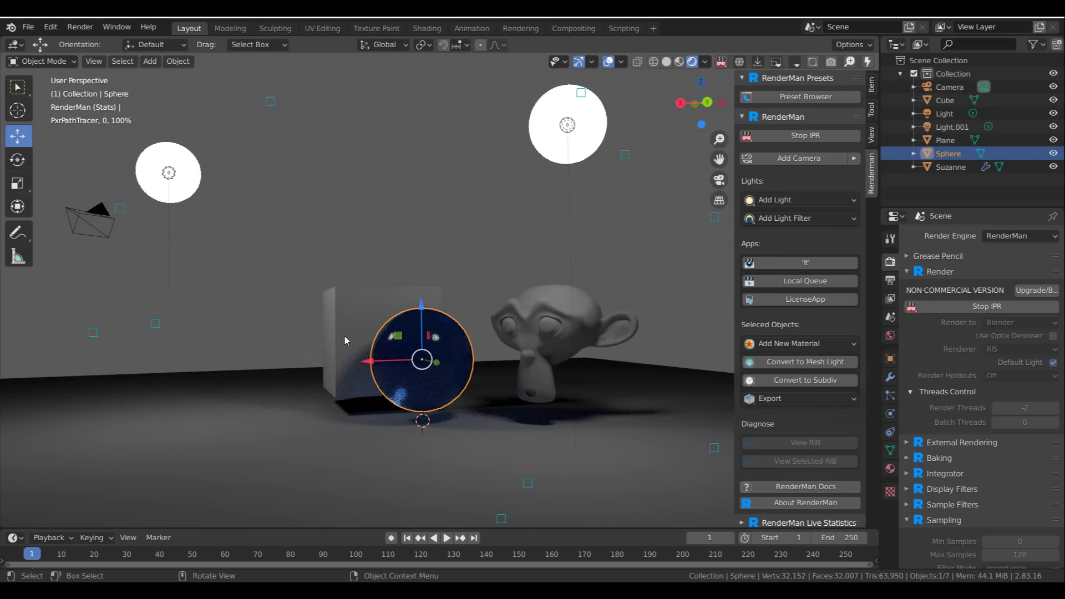
- Import the Gold preset from the RenderMan Metal materials and assign it to the monkey head
middle_click_drag(345, 336, 411, 336)
left_click(396, 332)
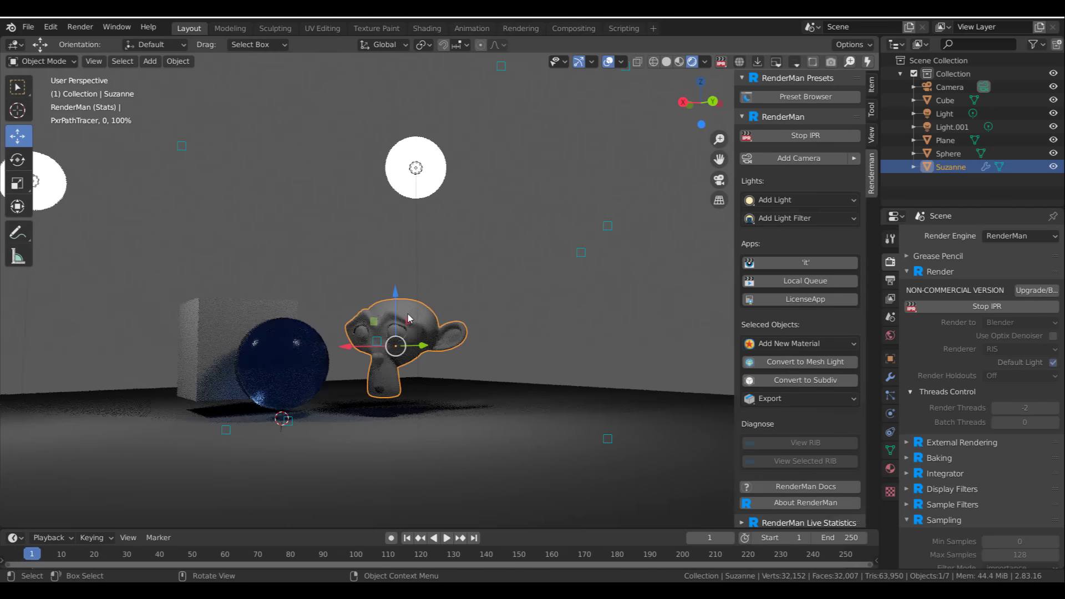
left_click(822, 97)
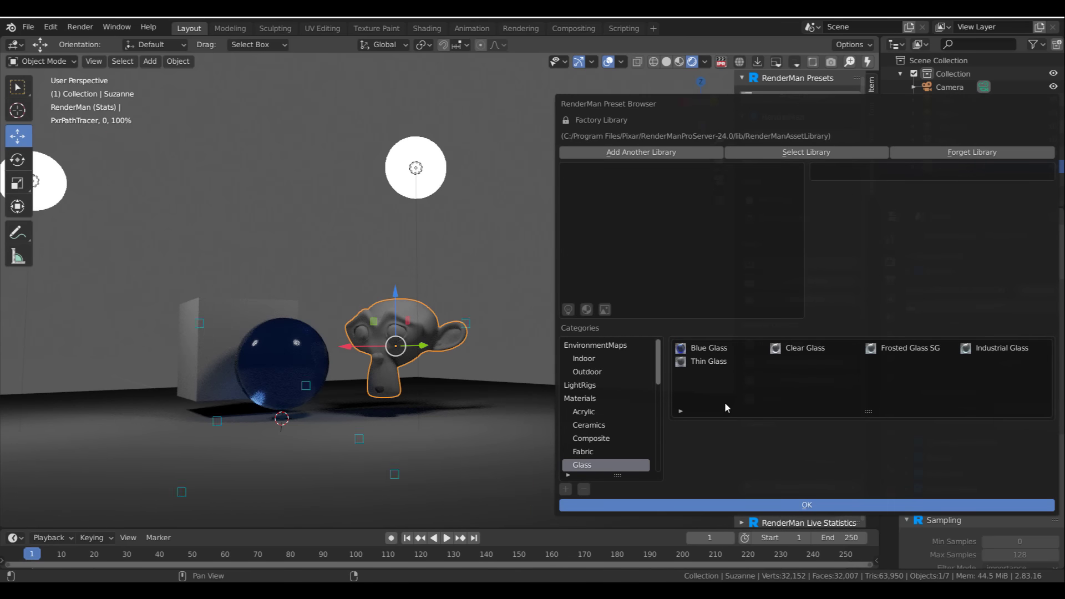
scroll(616, 413, "down", 5)
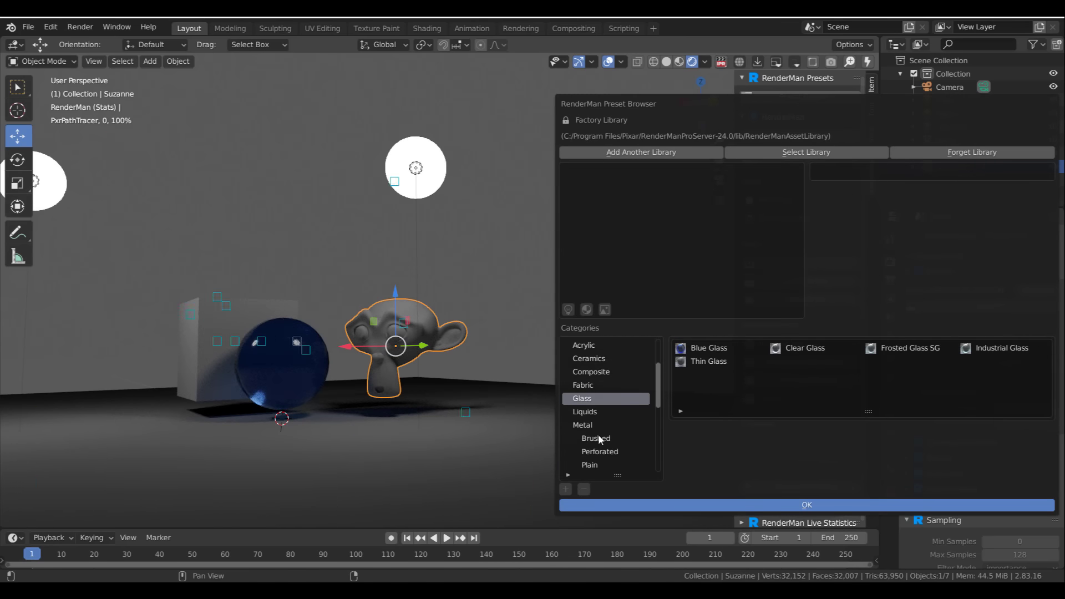
left_click(587, 425)
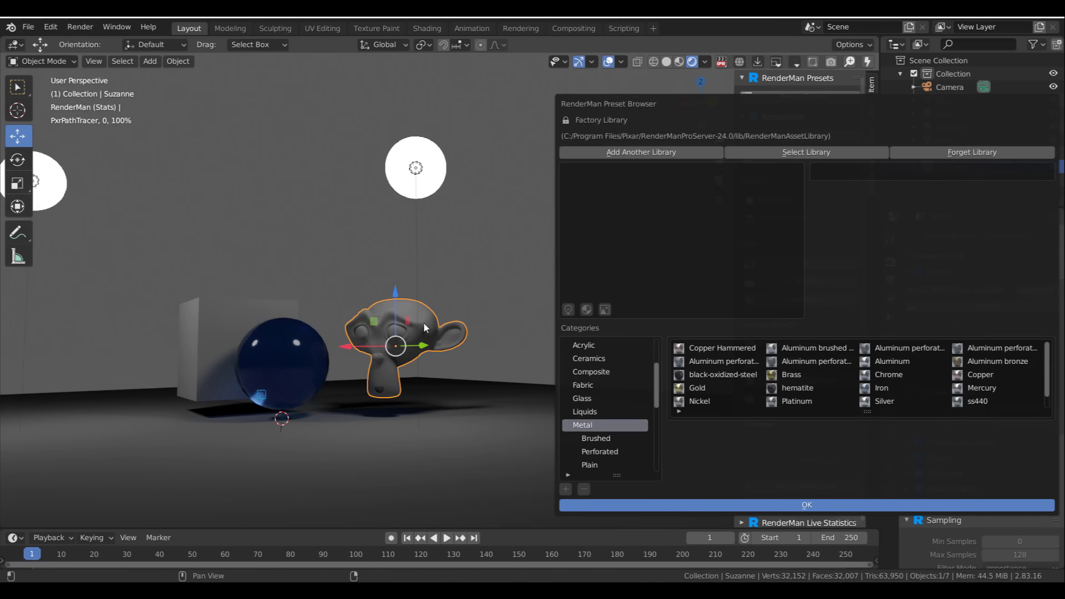
left_click(698, 390)
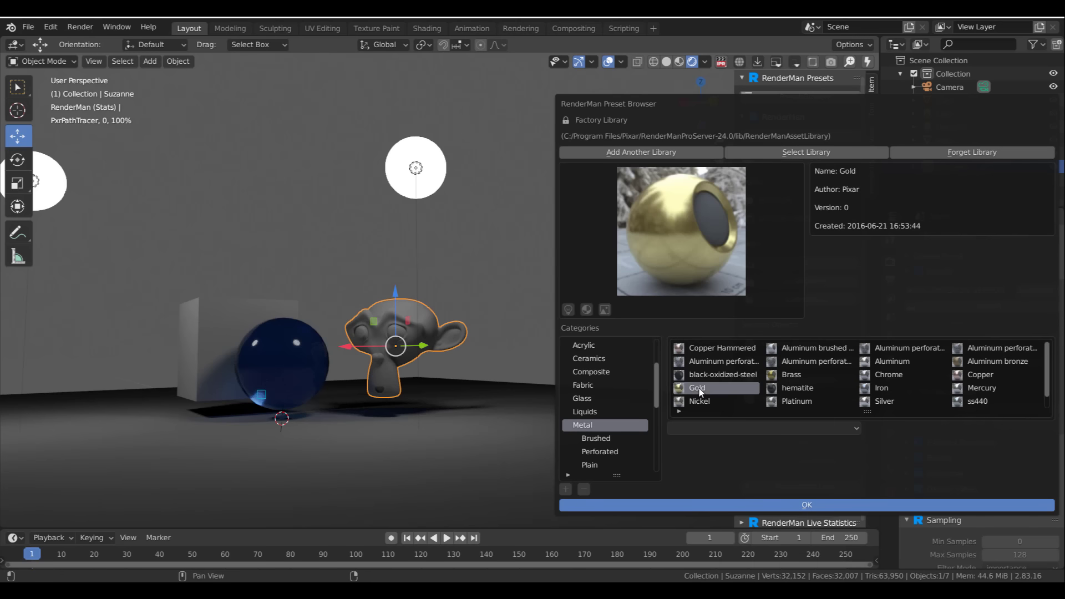
left_click(746, 429)
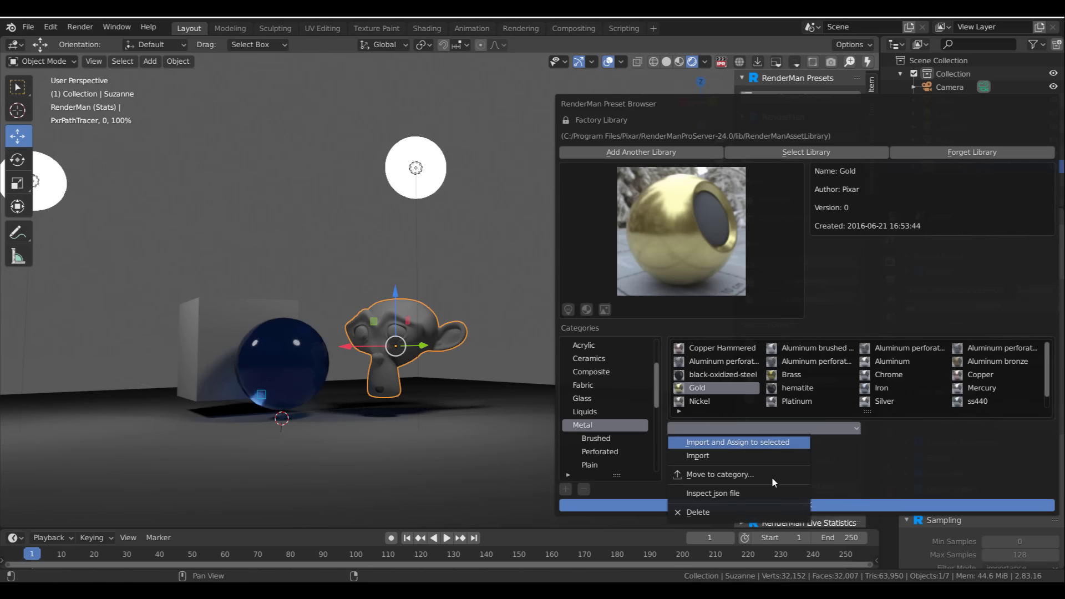
left_click(738, 442)
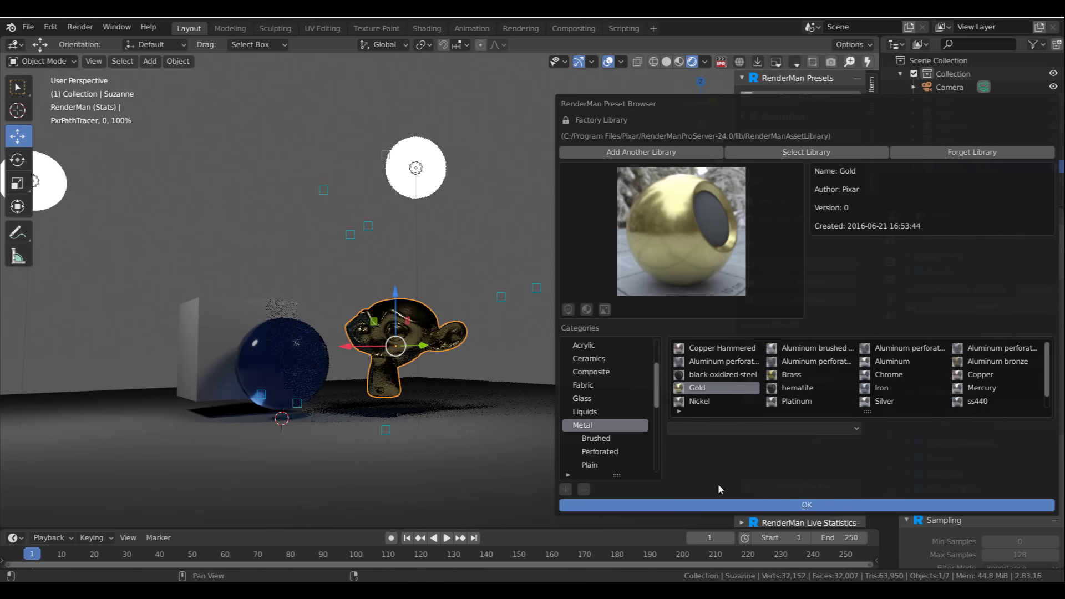
left_click(793, 507)
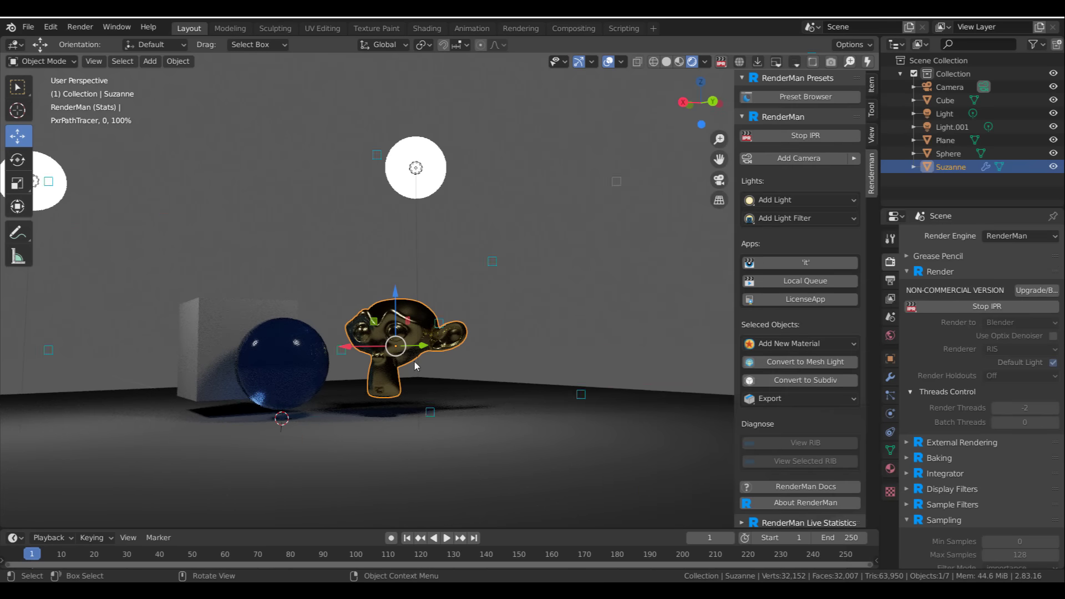
- Check the glass sphere and gold monkey head from other angles, then stop the IPR render
middle_click_drag(415, 362, 447, 371)
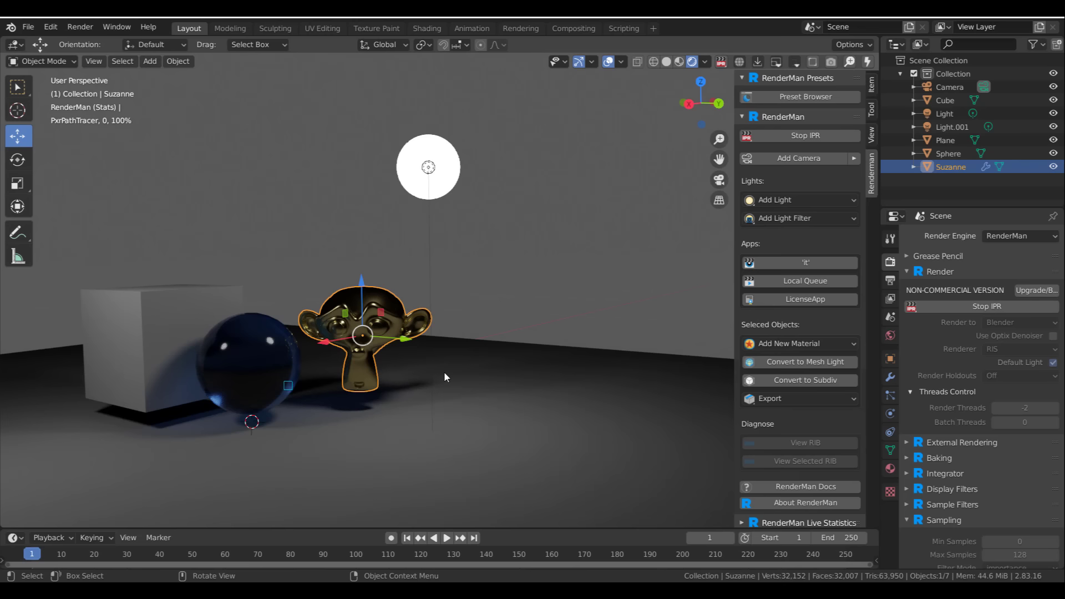
middle_click_drag(519, 297, 427, 381)
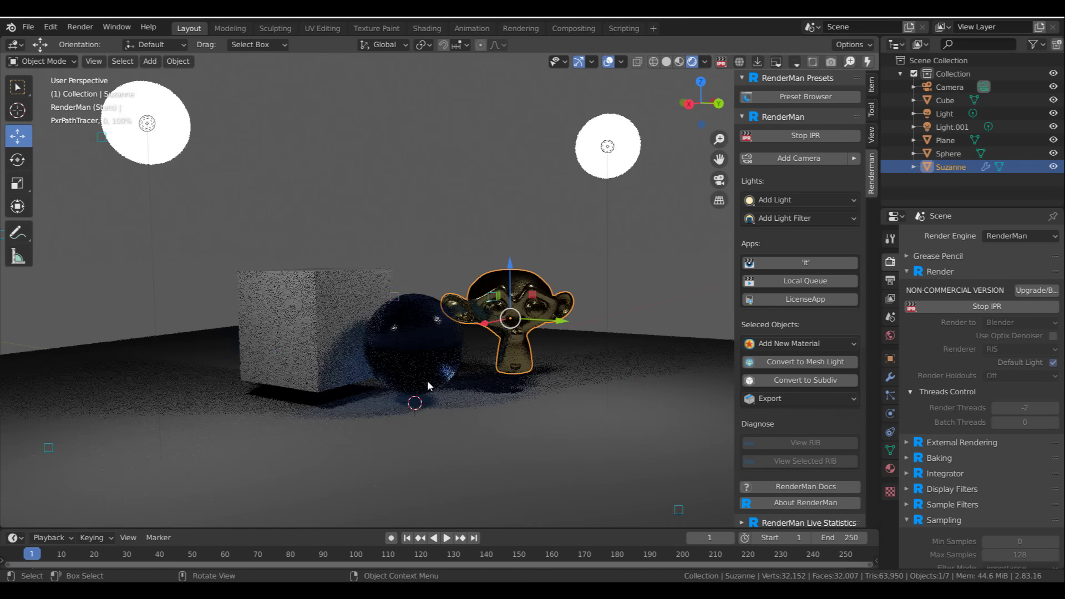
right_click(372, 182)
mouse_move(388, 182)
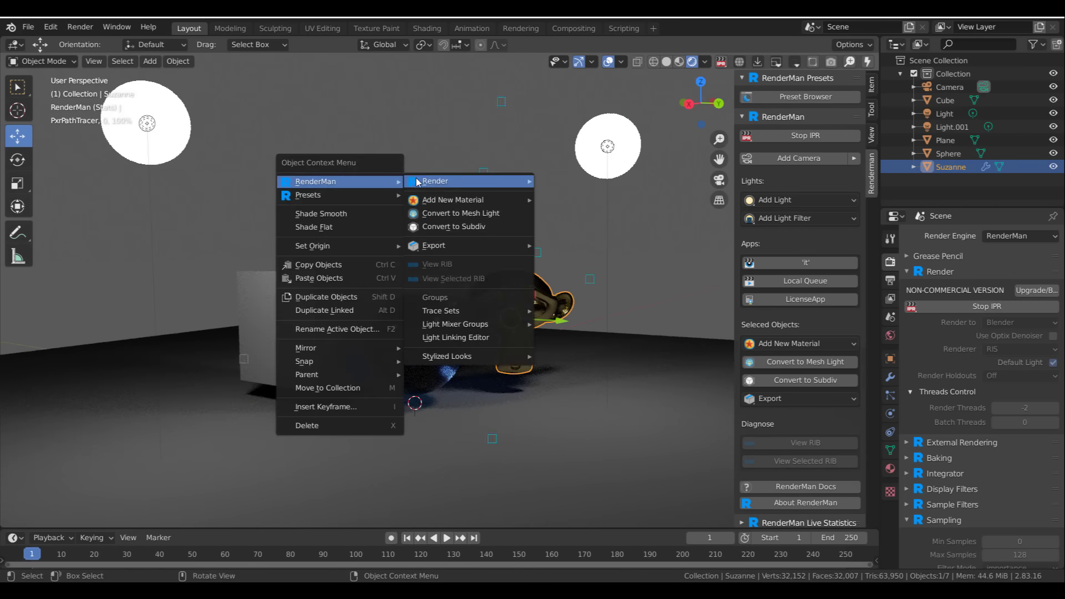
left_click(549, 181)
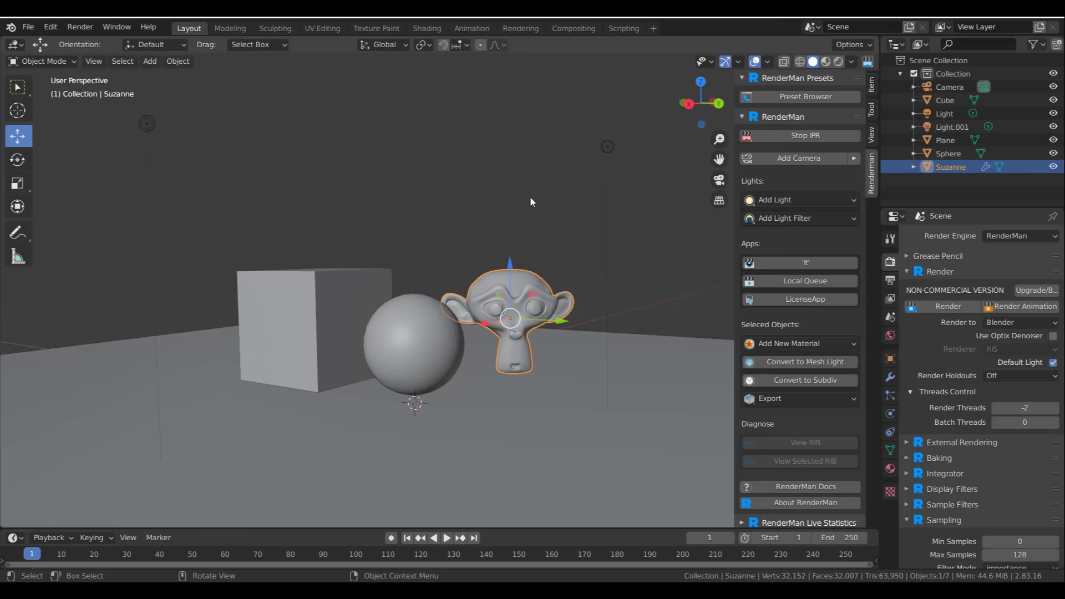
- Add a UV sphere in front of the cube and raise it along the Z axis so it sits on the plane
left_click(417, 314)
middle_click_drag(417, 314, 279, 371)
key("shift+a")
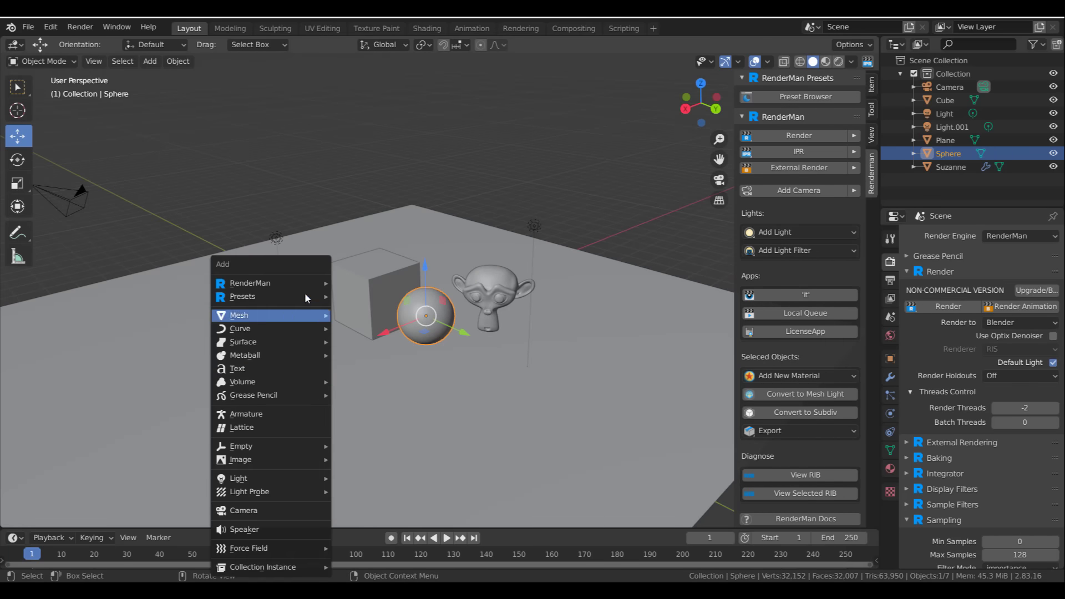
mouse_move(275, 316)
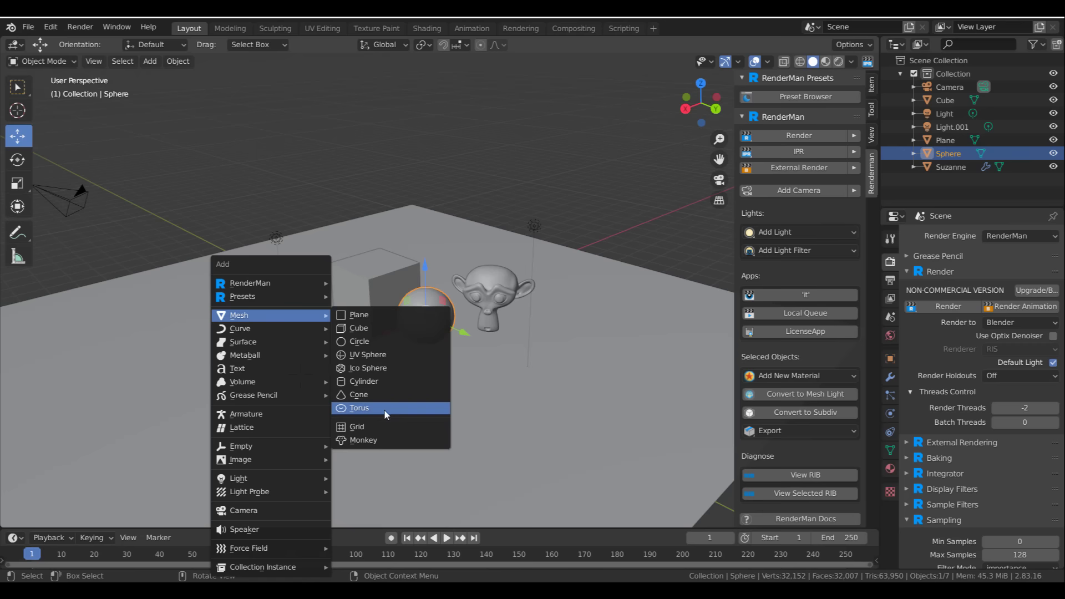
middle_click_drag(393, 449, 454, 357)
key("g")
key("z")
left_click(373, 267)
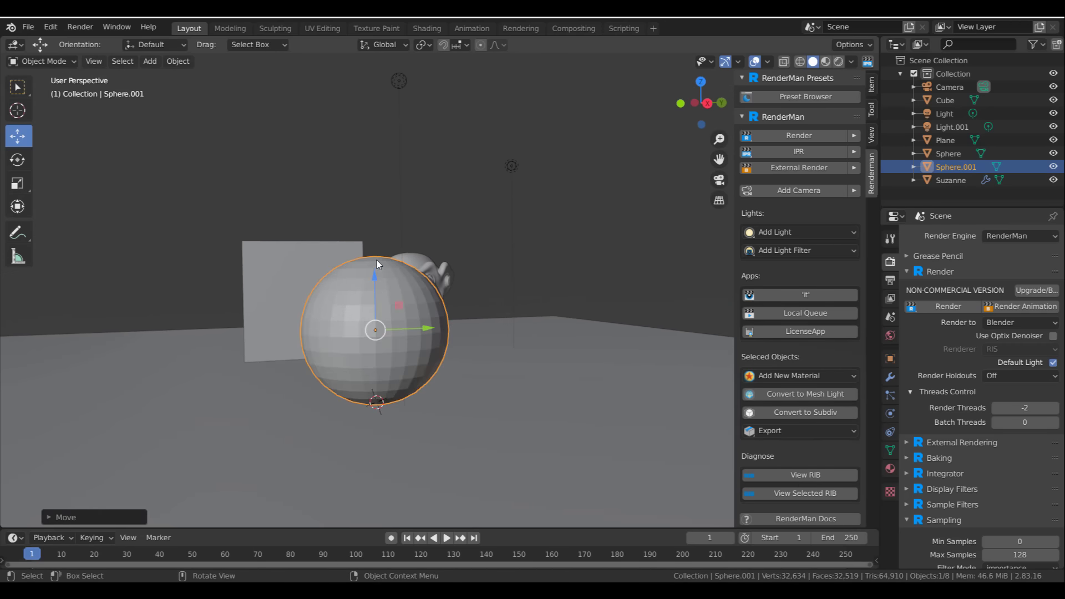
- Apply smooth shading to the newly added sphere
right_click(478, 144)
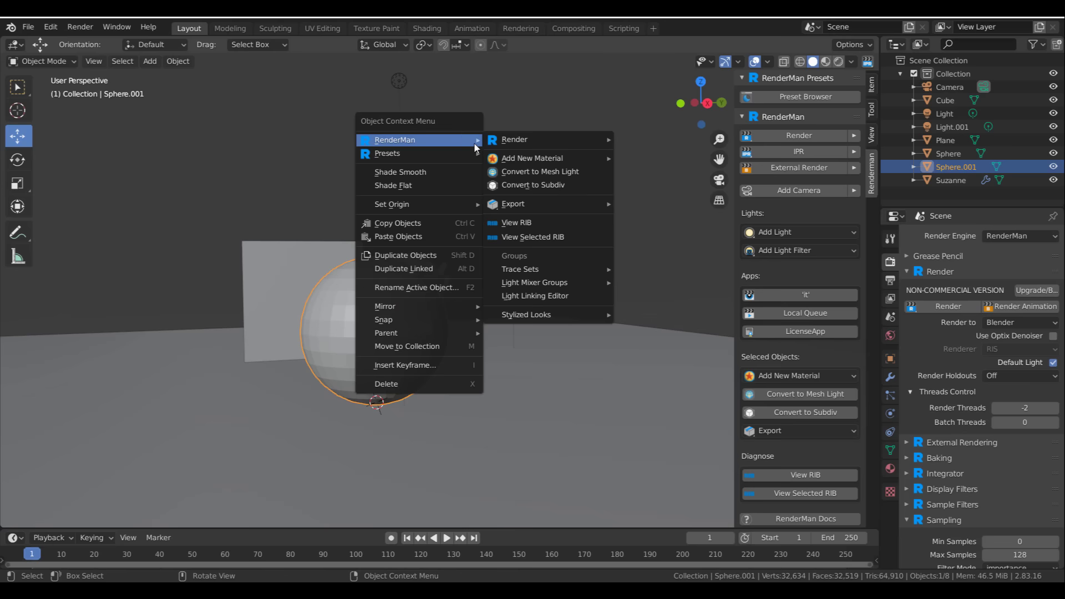
left_click(411, 174)
middle_click_drag(527, 293, 488, 316)
scroll(530, 336, "up", 2)
scroll(530, 333, "up", 1)
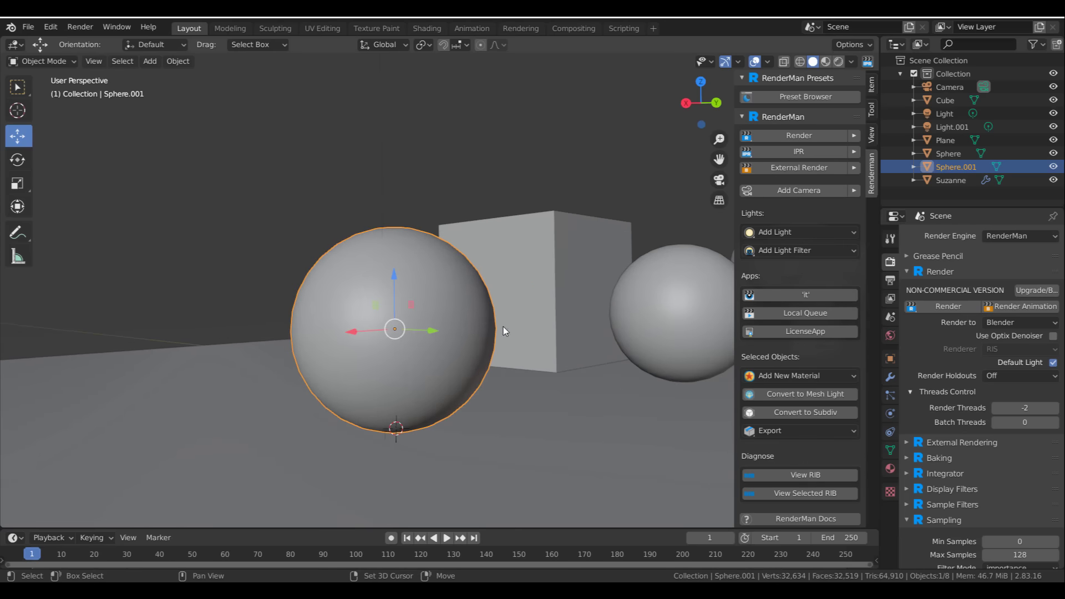
- Create a new material on the new sphere and show its nodes by turning the enlarged timeline area into a Shader Editor
left_click(890, 469)
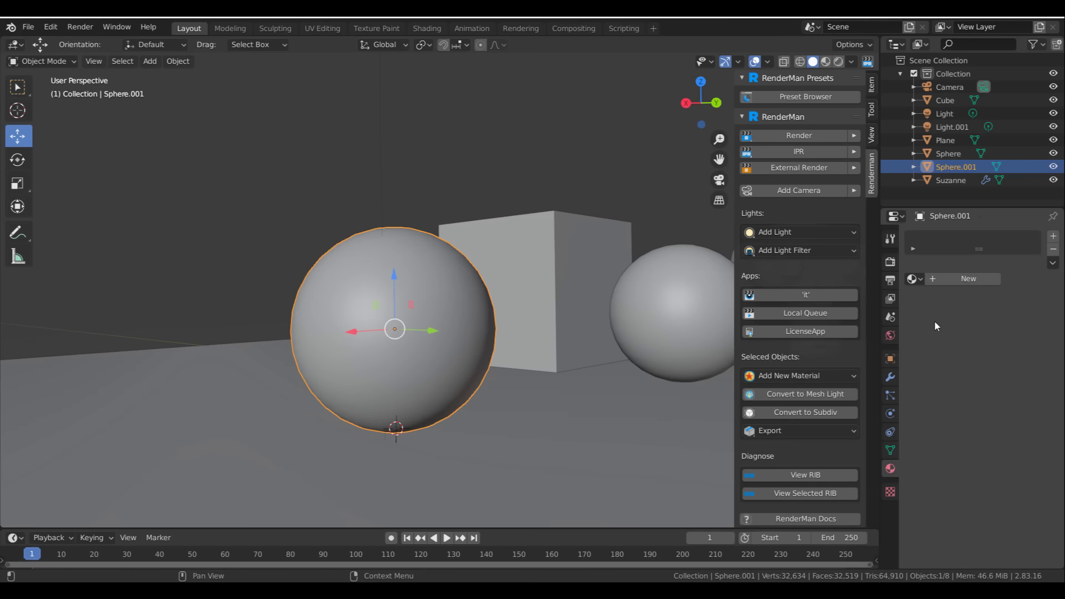
left_click(966, 281)
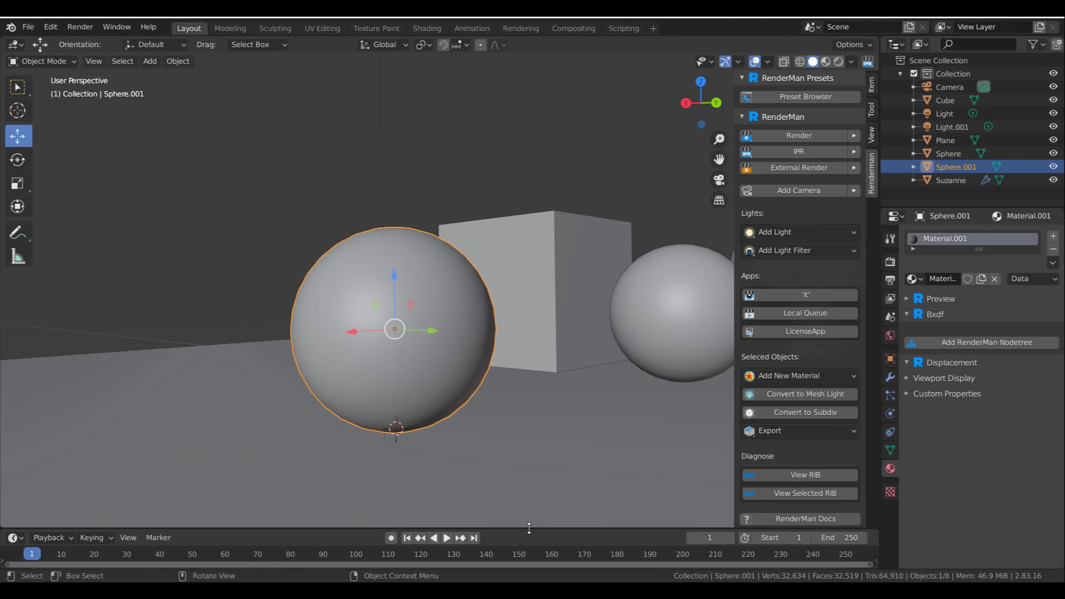
left_click_drag(529, 528, 532, 280)
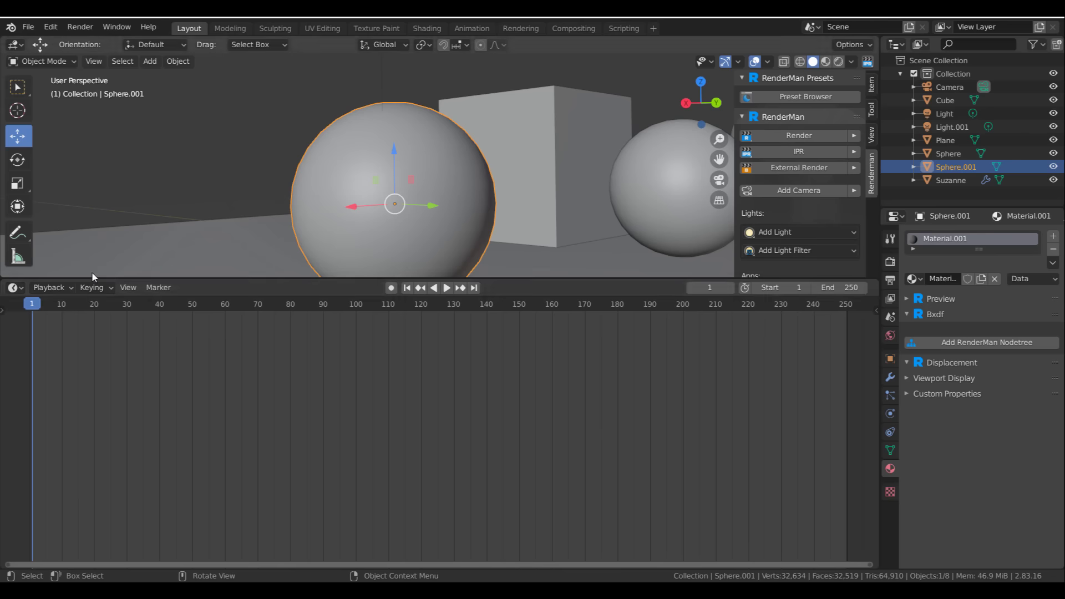
left_click(13, 287)
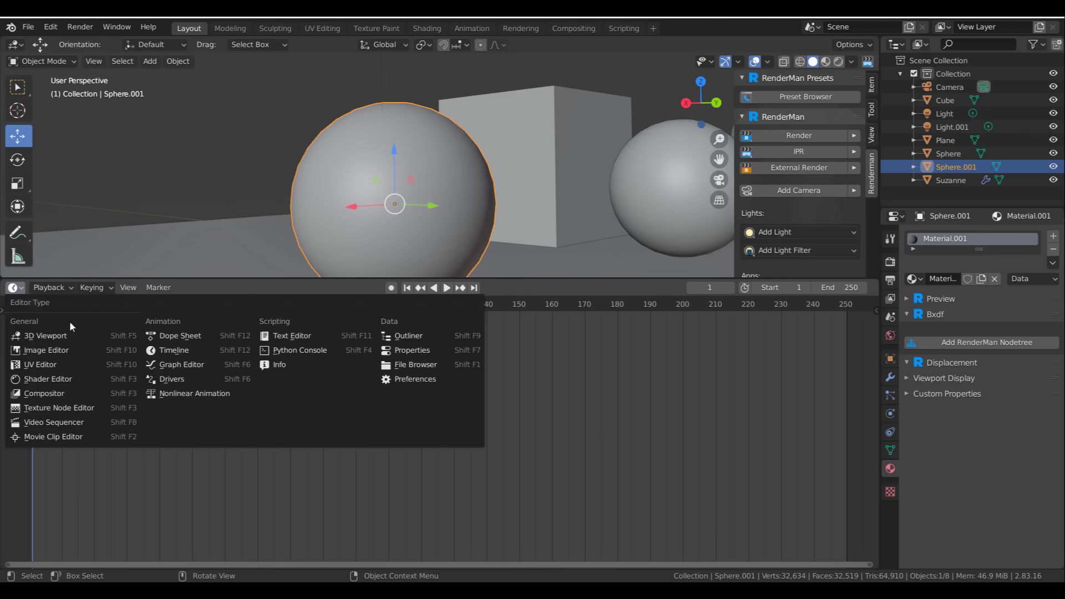
left_click(42, 382)
middle_click_drag(397, 442, 471, 391)
scroll(471, 391, "up", 6)
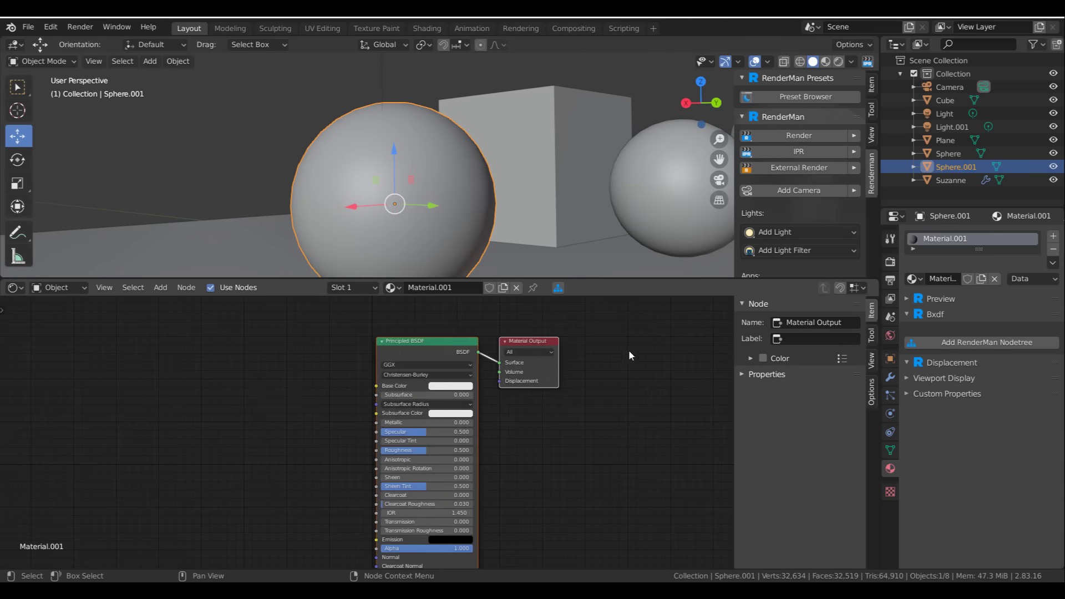
middle_click_drag(367, 398, 393, 437)
scroll(393, 437, "up", 3)
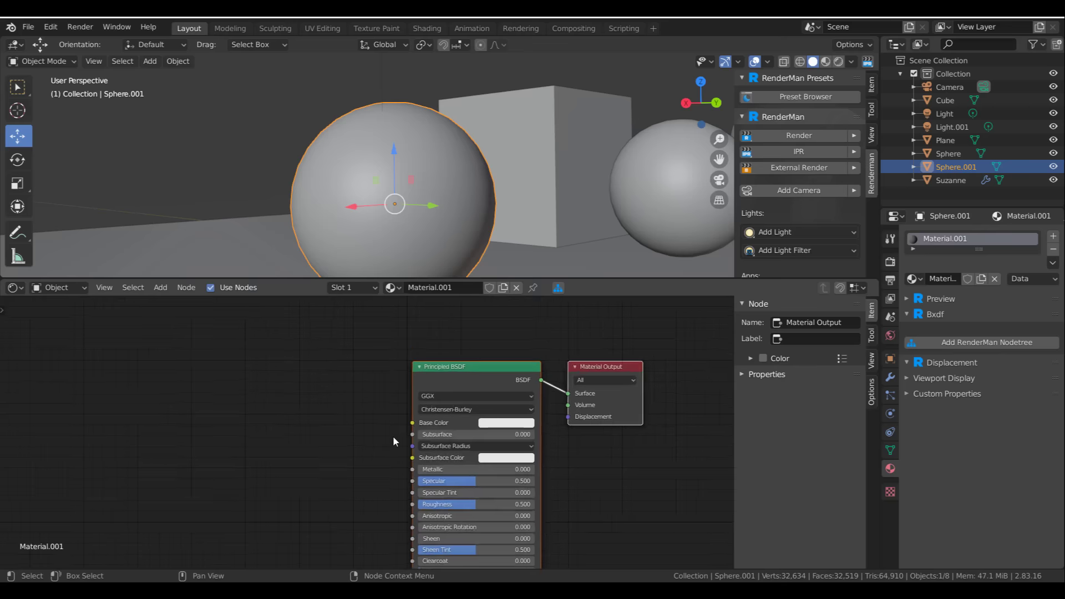
- Add a RenderMan nodetree with the legacy PxrDisney material to the sphere's material and space its nodes apart
left_click(557, 287)
left_click(548, 325)
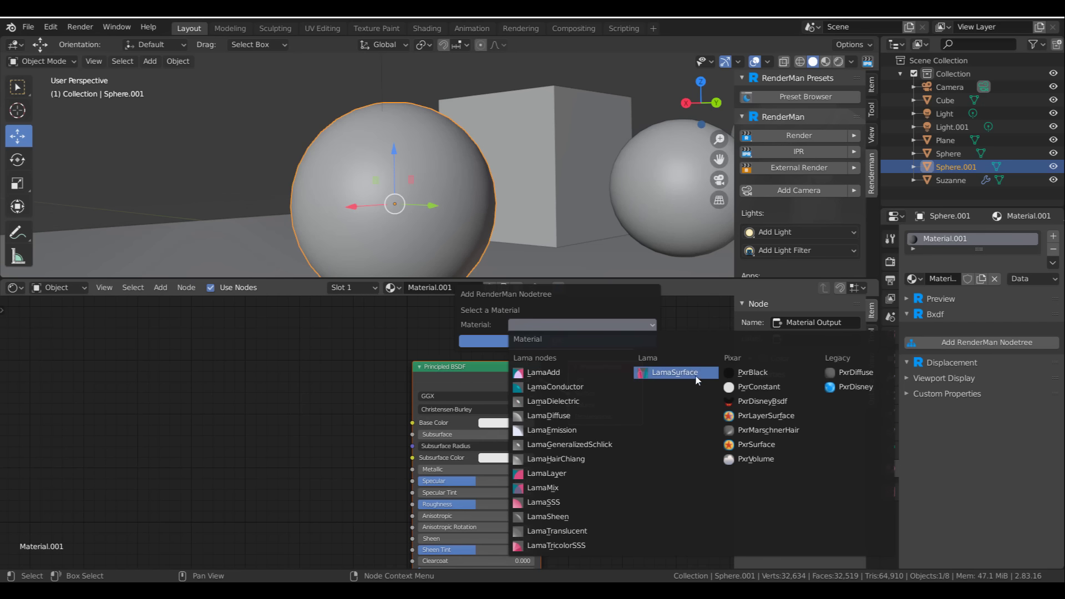
left_click(857, 387)
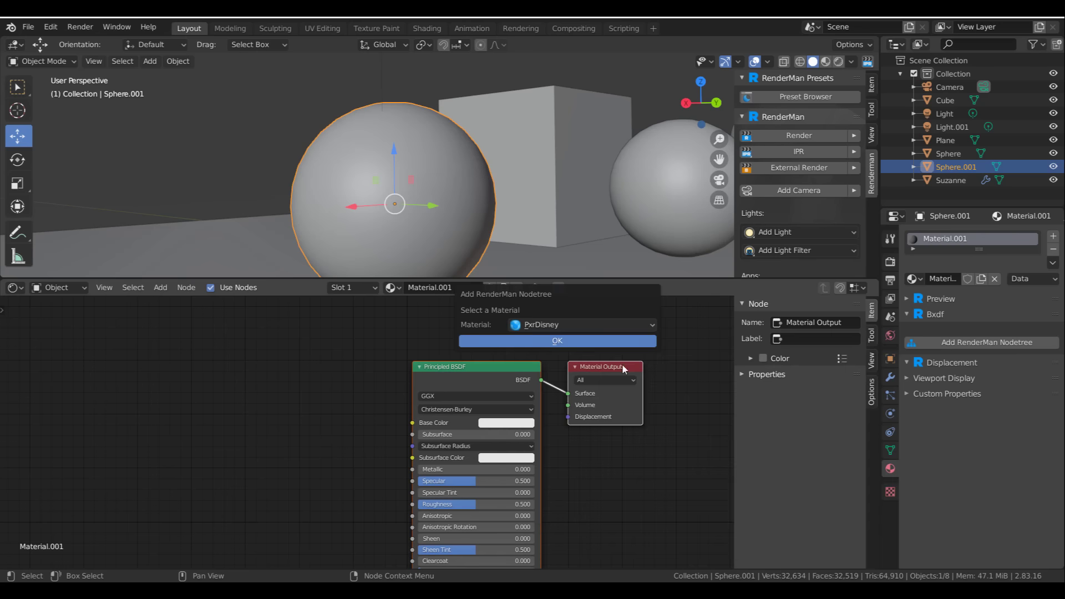
left_click(581, 340)
middle_click_drag(296, 411, 484, 375)
left_click_drag(387, 379, 470, 392)
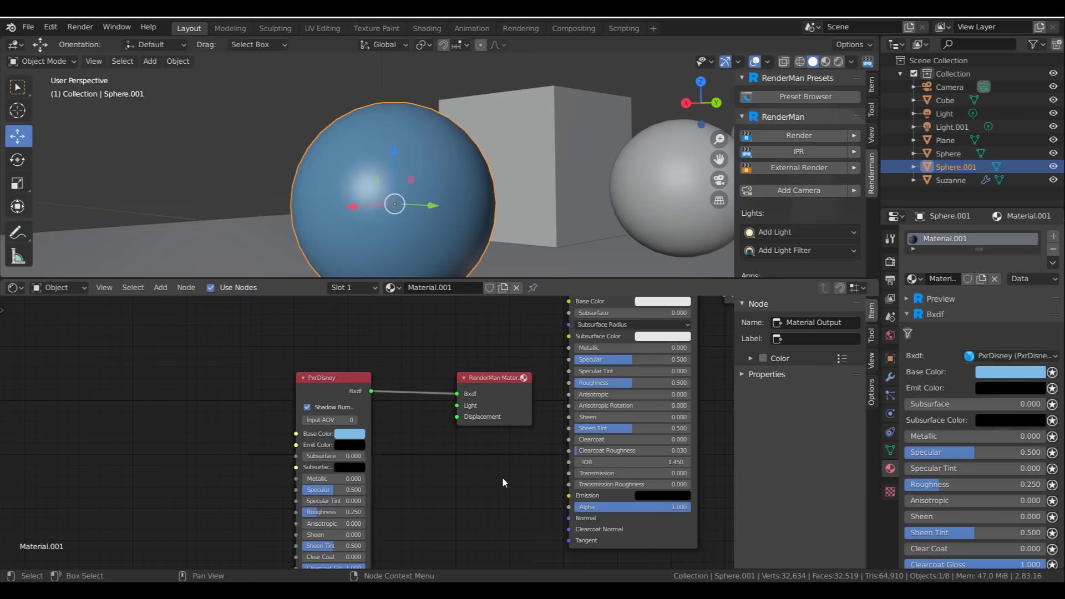
- Try out soloing the PxrDisney node, then restore the full node tree
middle_click_drag(501, 477, 551, 461)
left_click(536, 413)
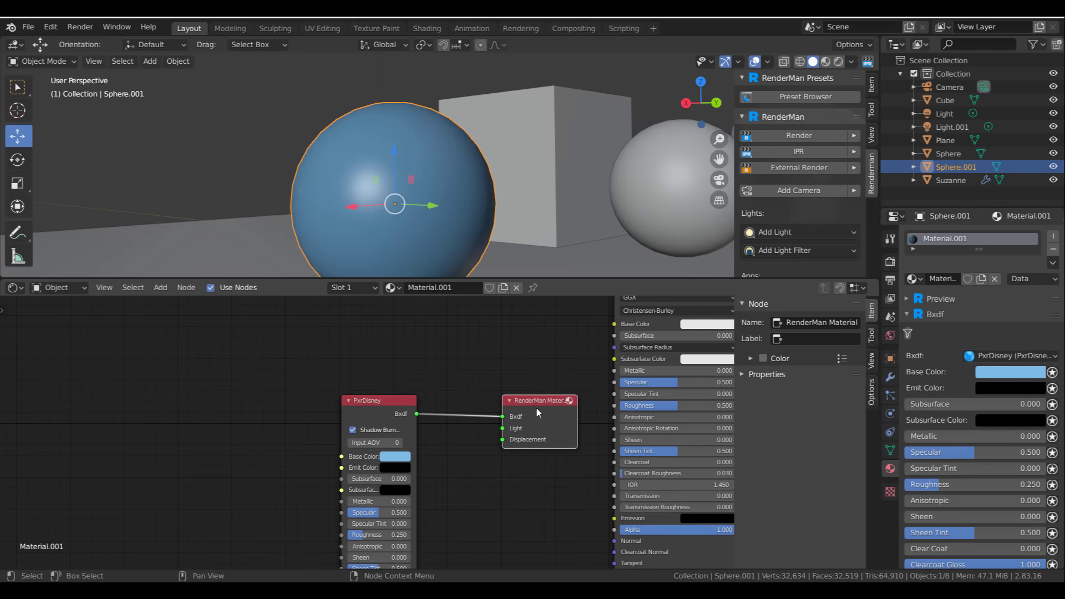
left_click(391, 401)
left_click(560, 289)
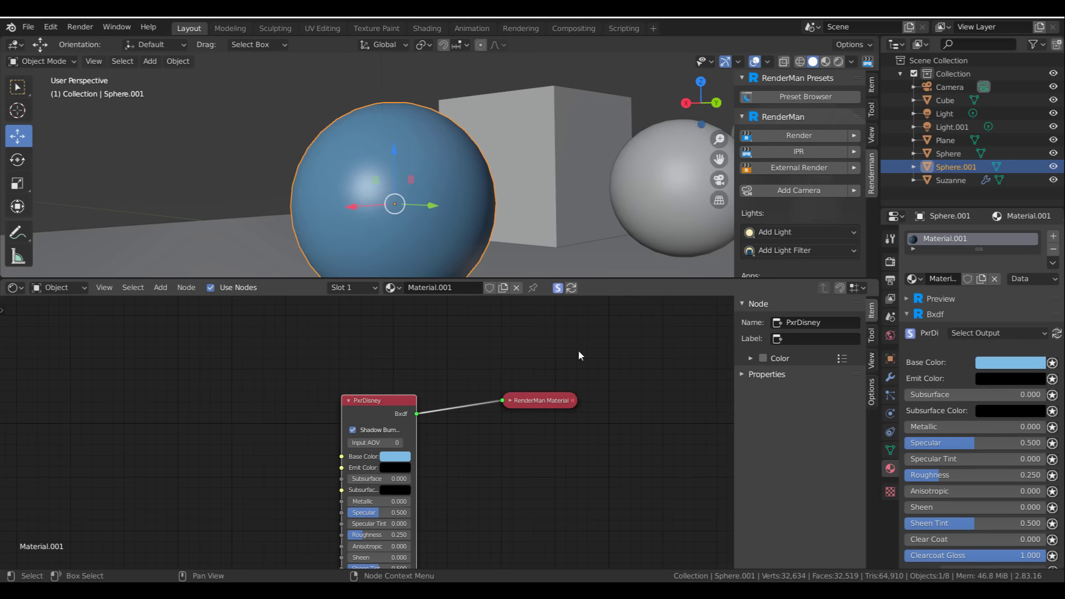
left_click(559, 289)
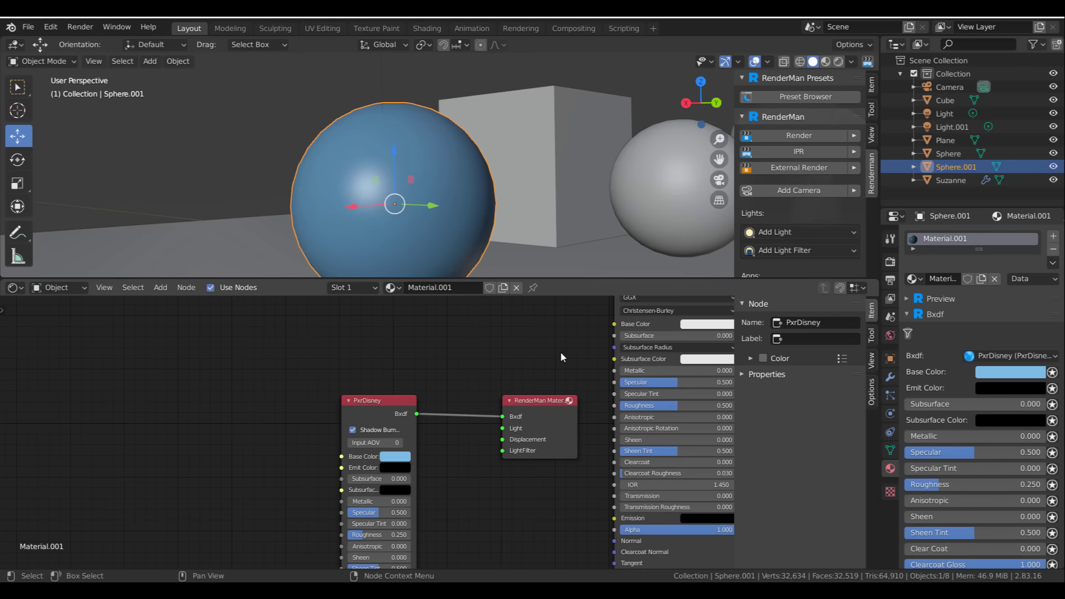
left_click(567, 287)
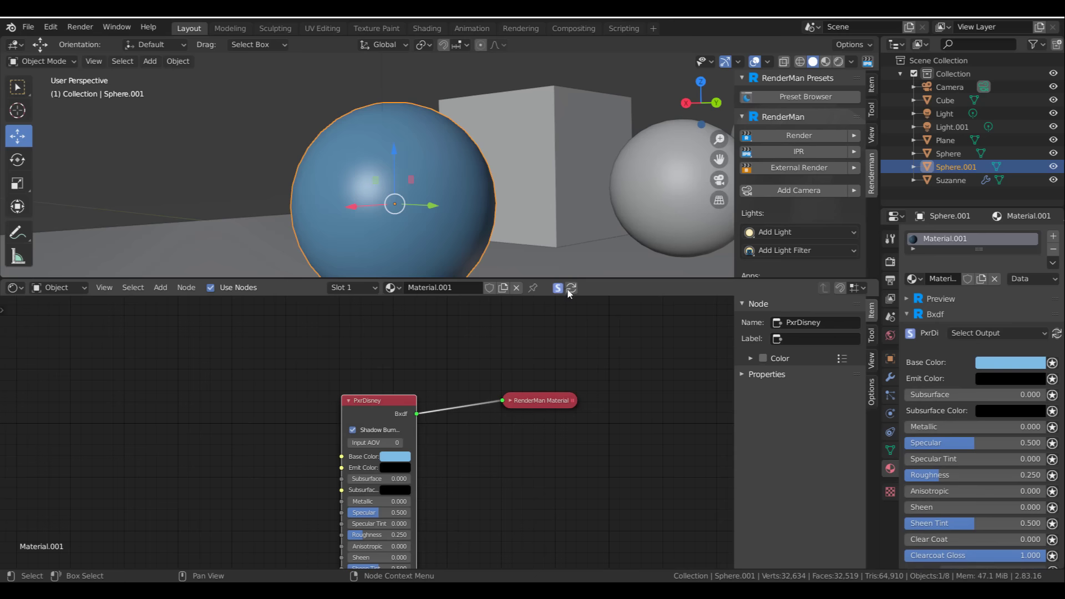
scroll(534, 357, "up", 2)
- Set the PxrDisney node's base color to a light red with hue 0.997, saturation 0.554 and value 0.906
key("h")
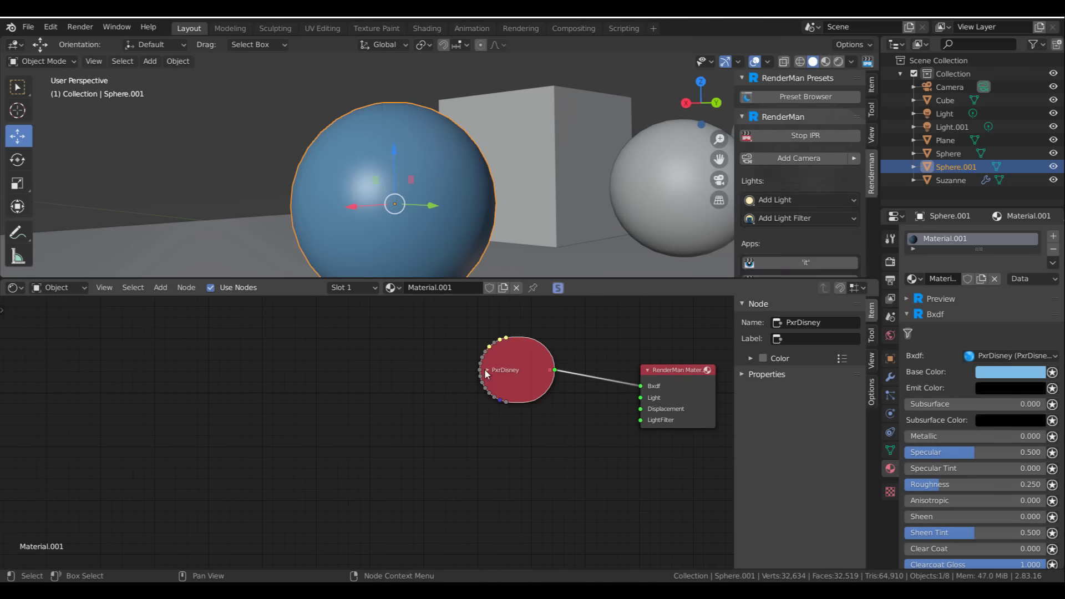
scroll(484, 369, "up", 2)
left_click(519, 353)
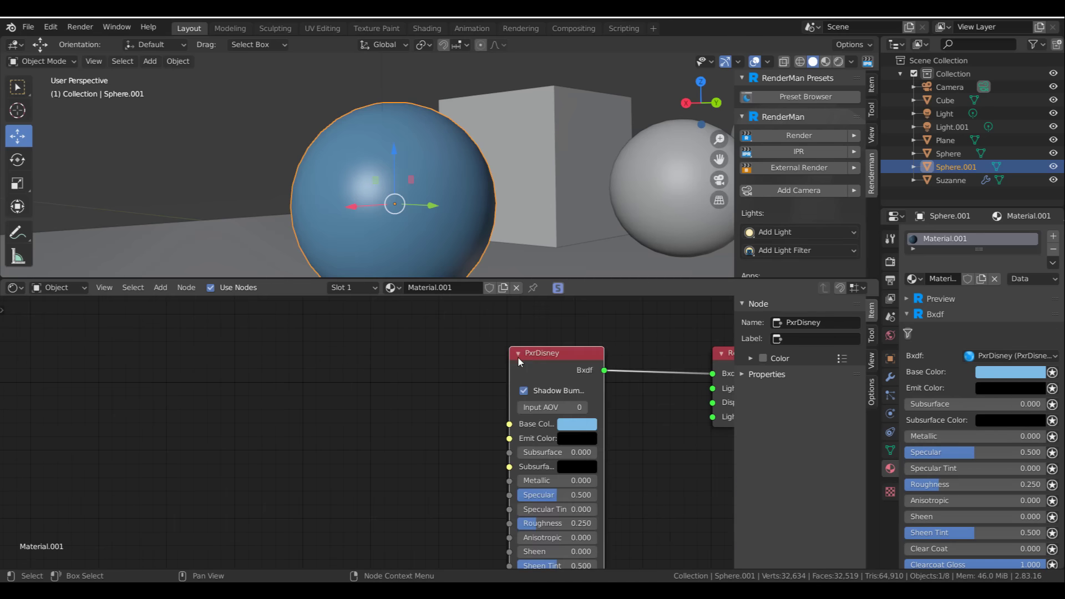
left_click(580, 424)
left_click_drag(616, 373, 655, 373)
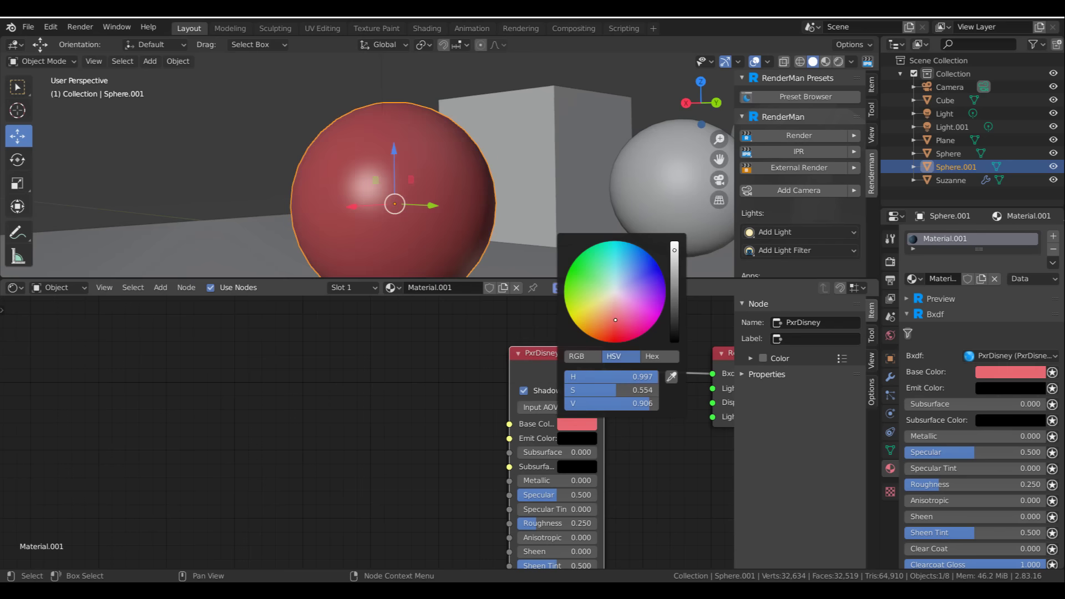
- Move the PxrDisney and RenderMan Material nodes level with the Principled BSDF node, directly beside it
scroll(447, 462, "down", 1)
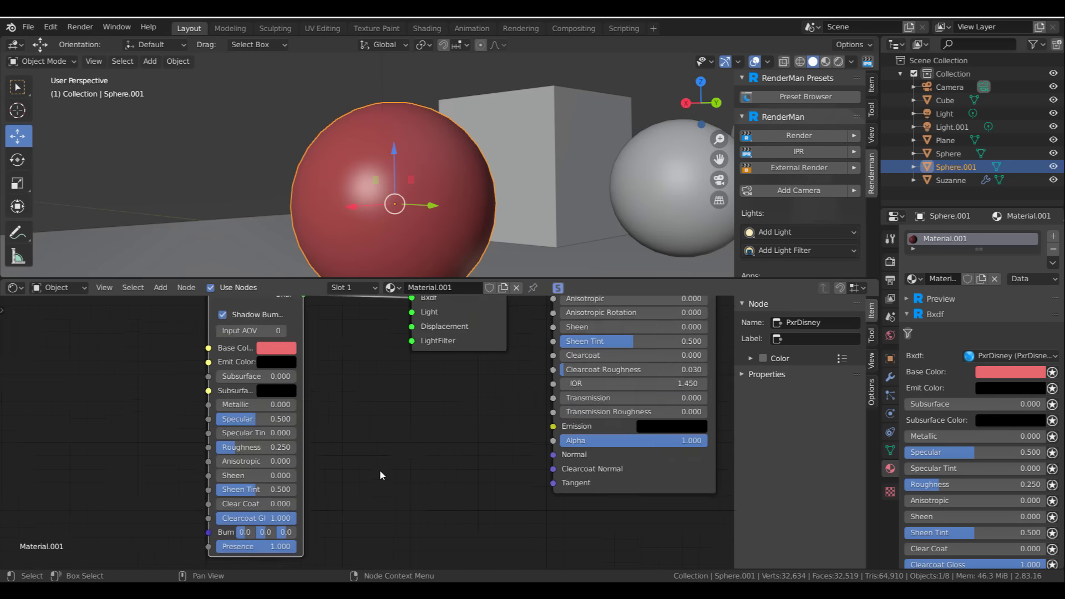
middle_click_drag(381, 476, 478, 497)
left_click_drag(269, 335, 531, 423)
scroll(531, 424, "down", 1)
scroll(532, 424, "down", 1)
middle_click_drag(478, 427, 492, 451)
key("g")
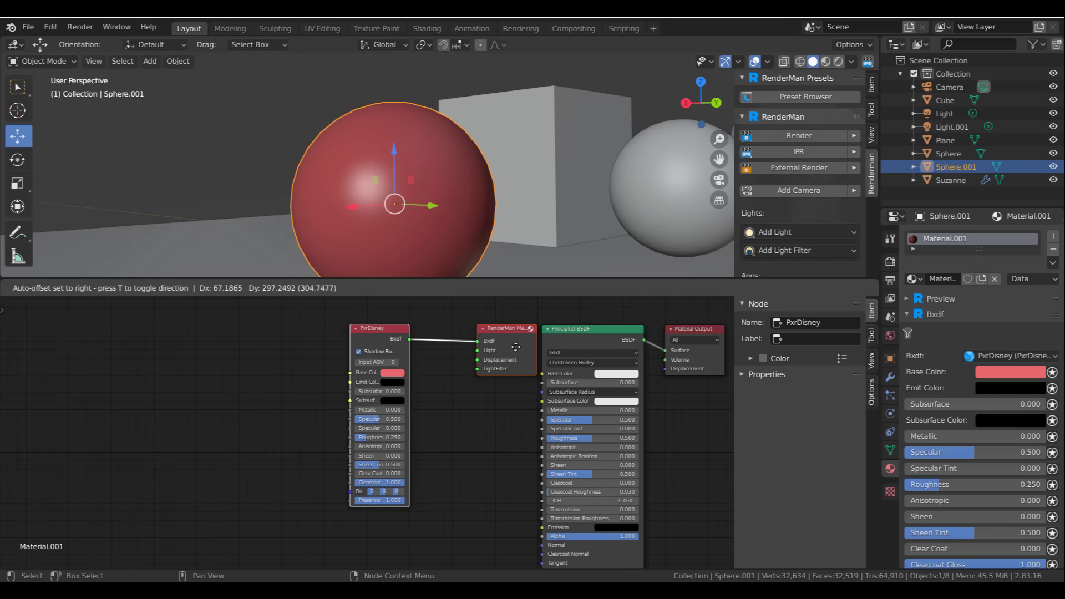
left_click(438, 437)
- Widen the PxrDisney node so that its parameter names are fully readable
scroll(438, 444, "up", 2)
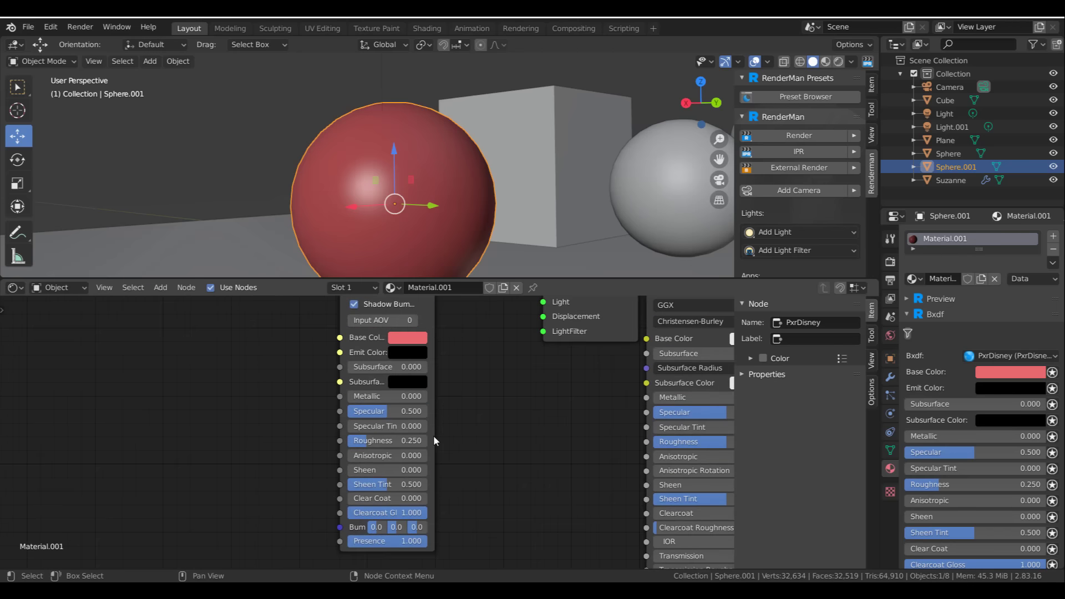
left_click_drag(436, 437, 502, 436)
scroll(544, 435, "down", 1)
middle_click_drag(543, 434, 428, 451)
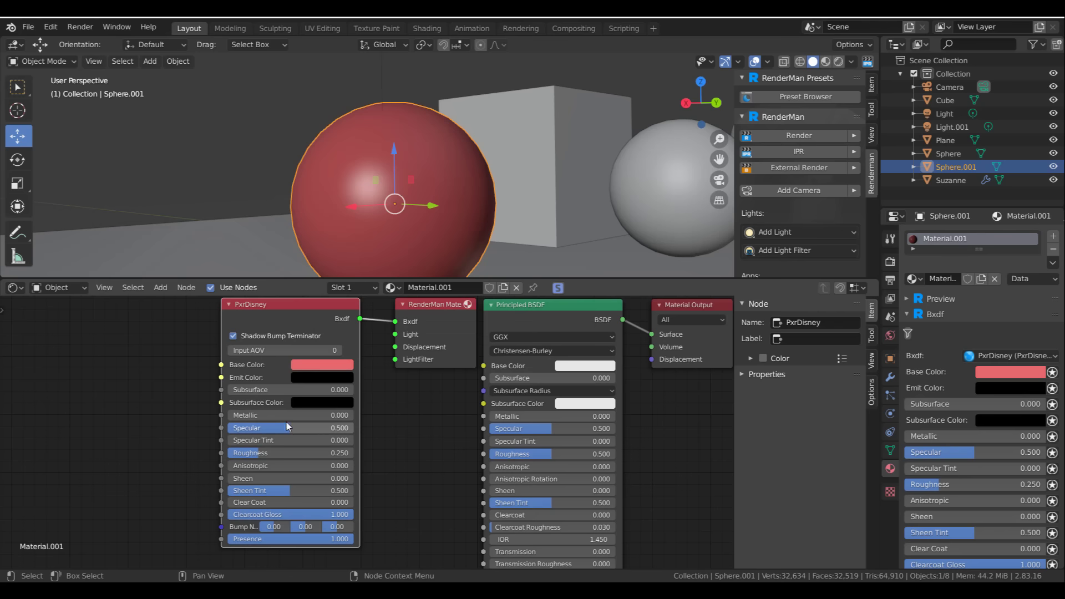
- Set the PxrDisney node's Metallic value to 0.287
mouse_move(246, 417)
left_mouse_down()
mouse_move(311, 417)
mouse_move(282, 418)
left_mouse_up()
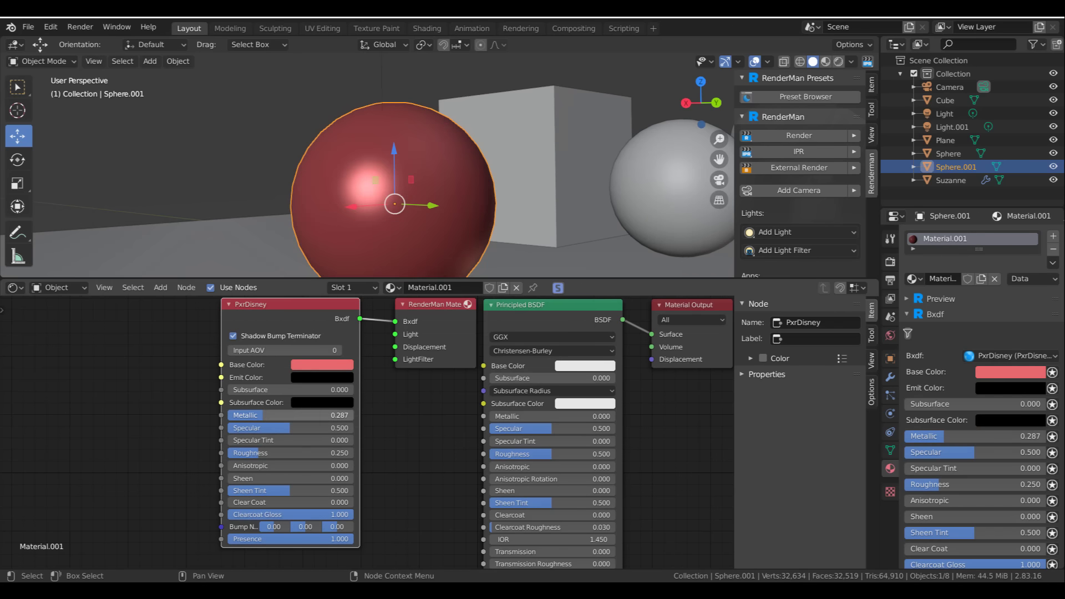
left_click(321, 379)
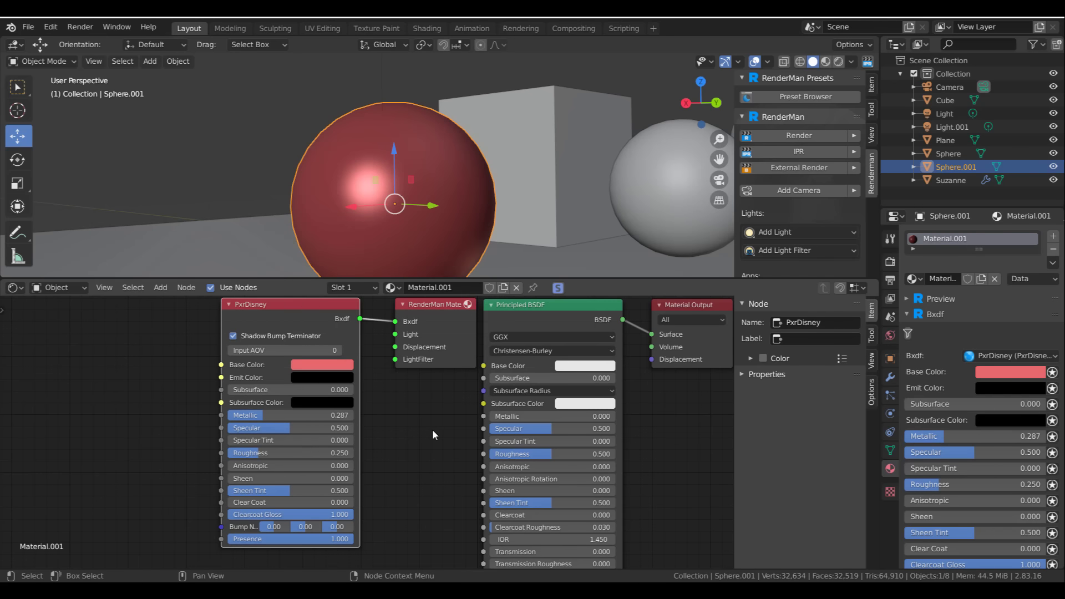
middle_click_drag(375, 478, 415, 495)
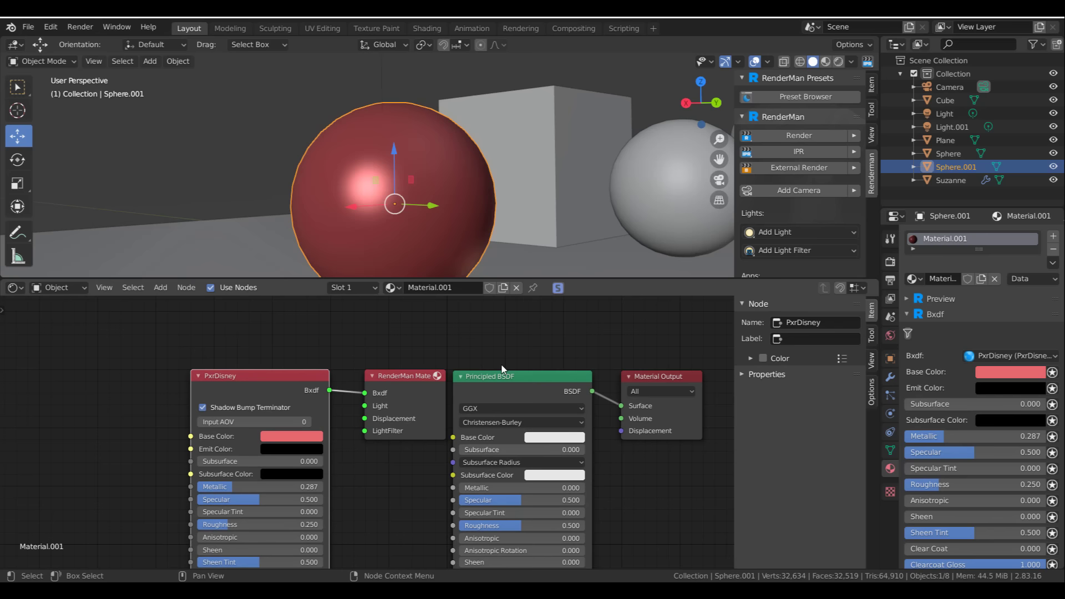
left_click(373, 506)
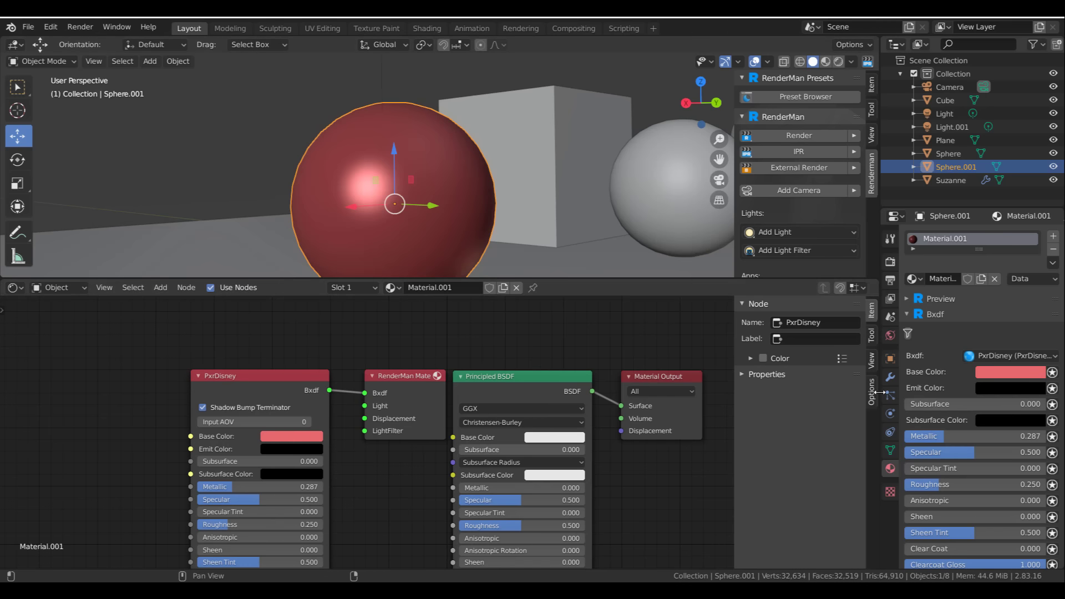
- Enlarge the 3D viewport over the Shader Editor and deselect all objects
scroll(518, 135, "down", 5)
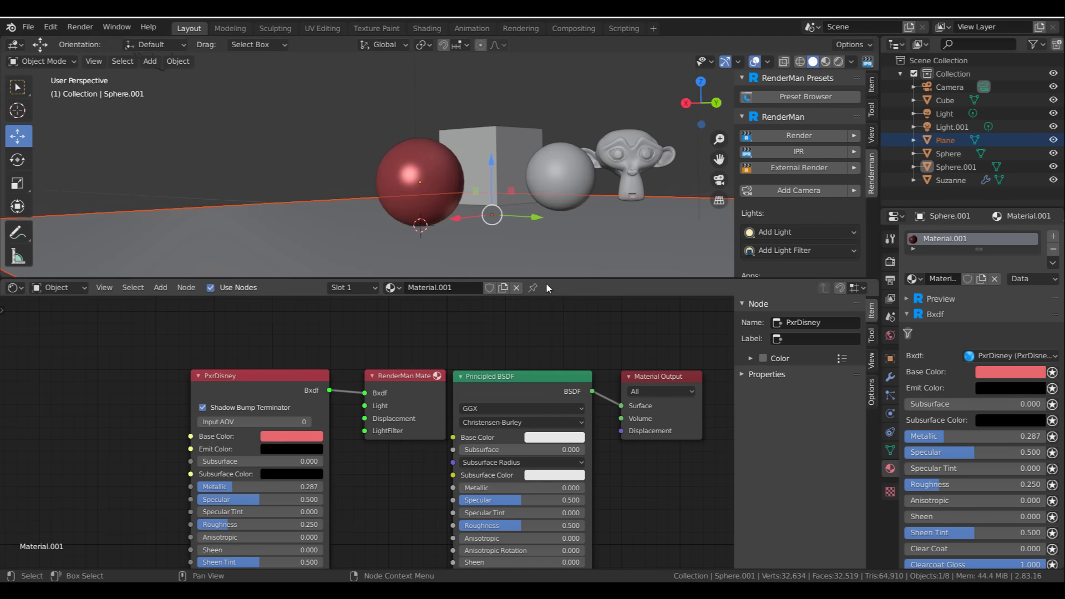
left_click_drag(546, 279, 543, 438)
key("alt+a")
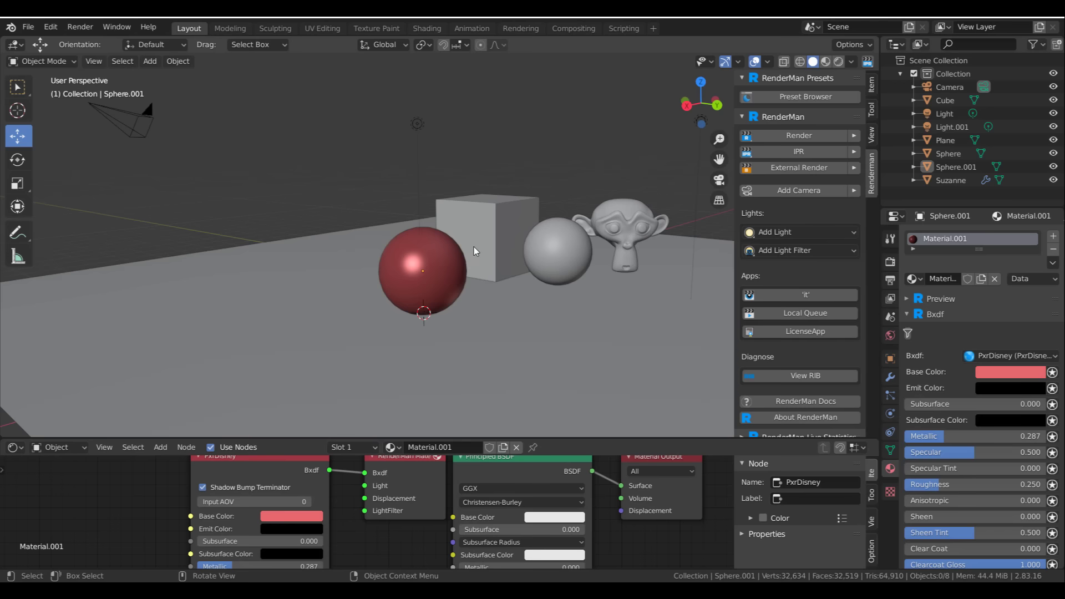
middle_click_drag(553, 225, 534, 218)
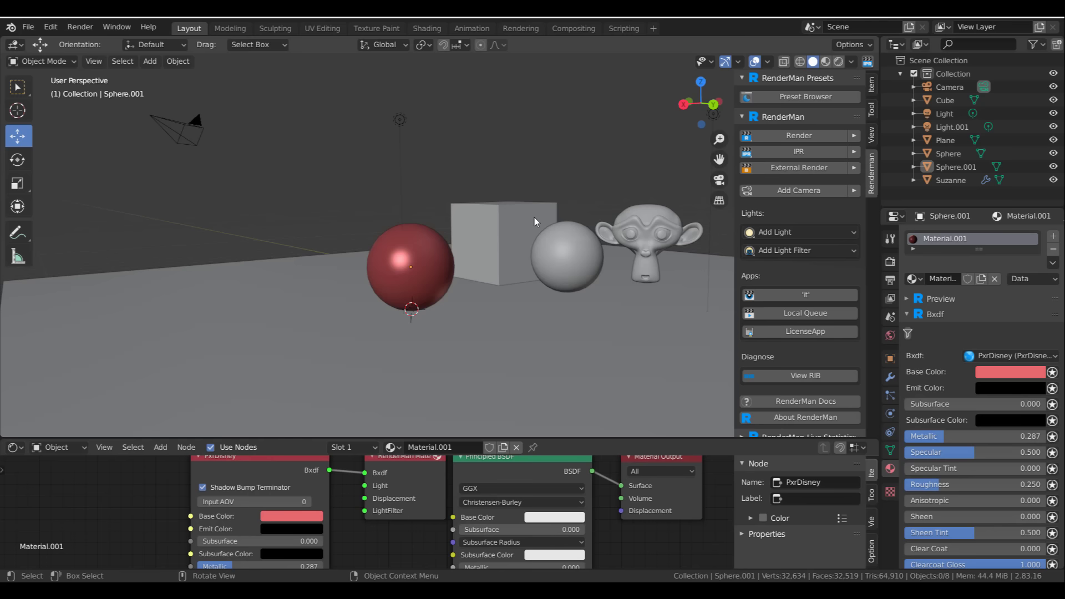
- Duplicate the point light above the red sphere and place the copy about 1.9 m away, higher up and above the cube
scroll(855, 296, "down", 1)
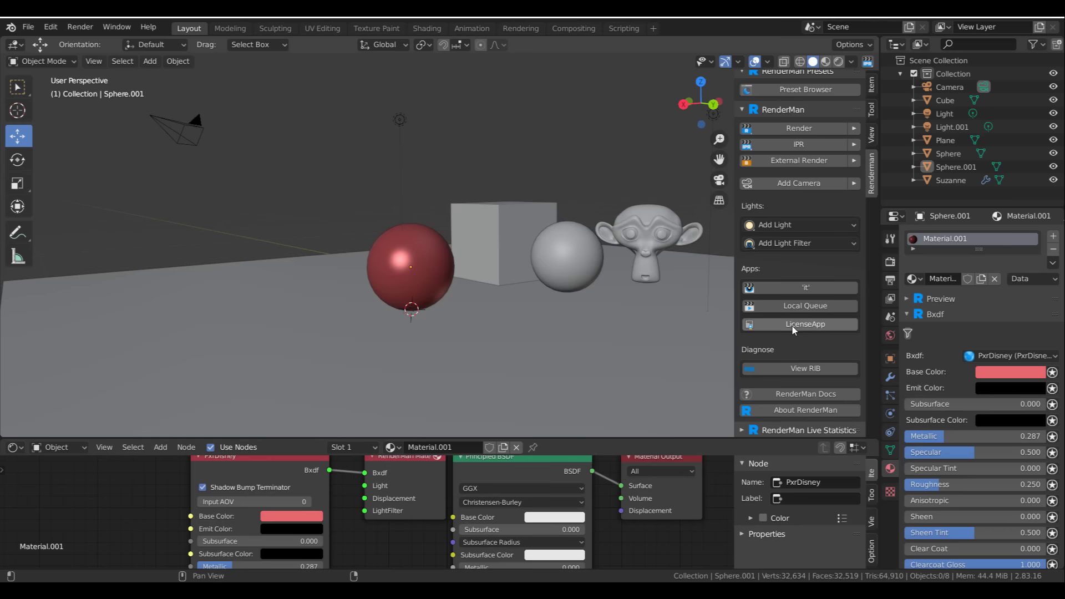
middle_click_drag(590, 262, 494, 260)
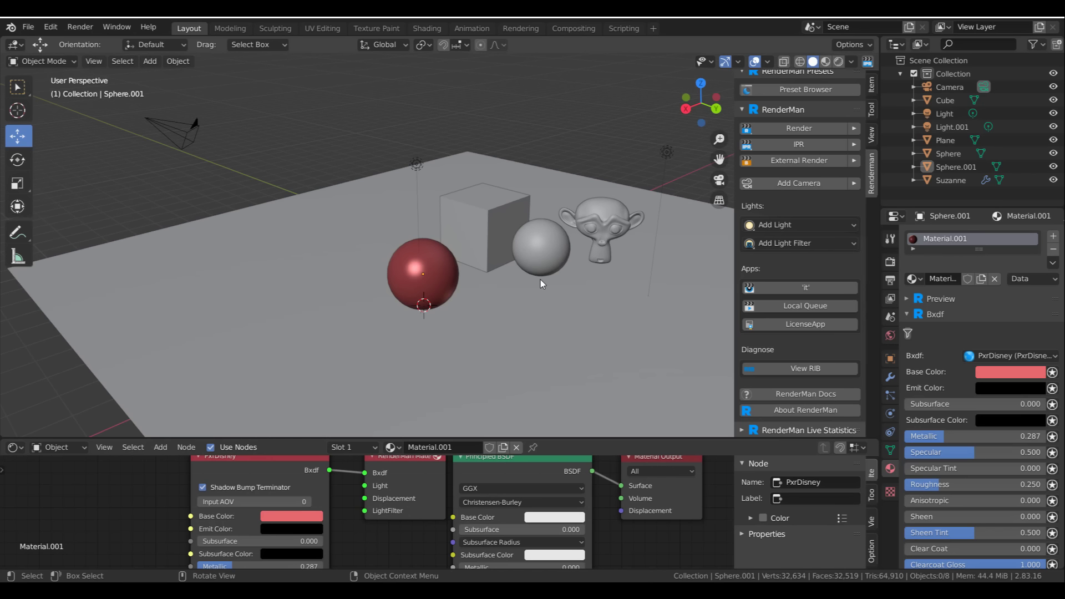
left_click(420, 165)
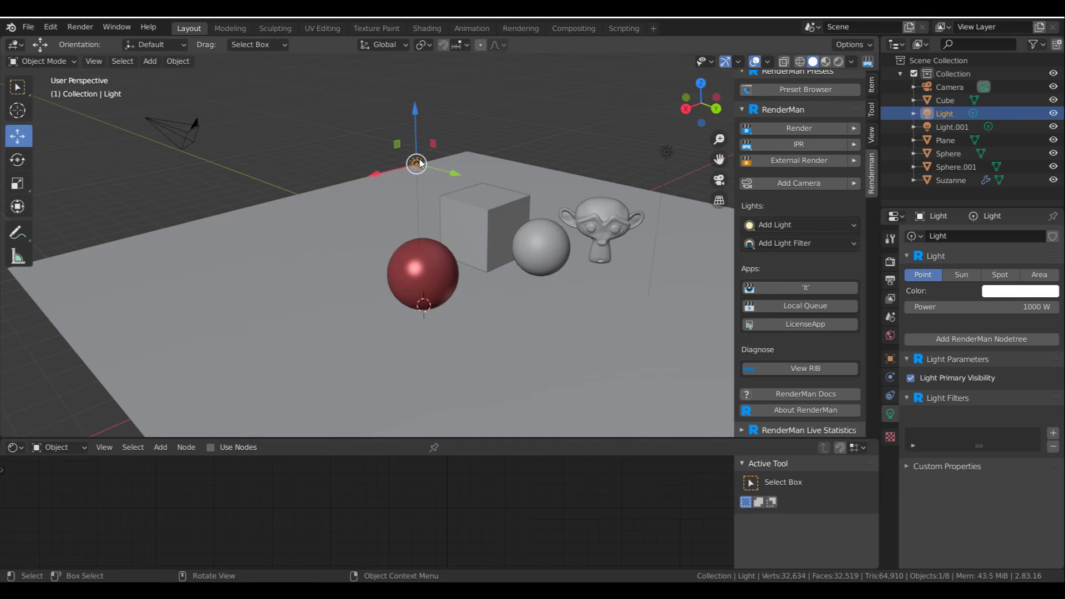
middle_click_drag(427, 167, 464, 292)
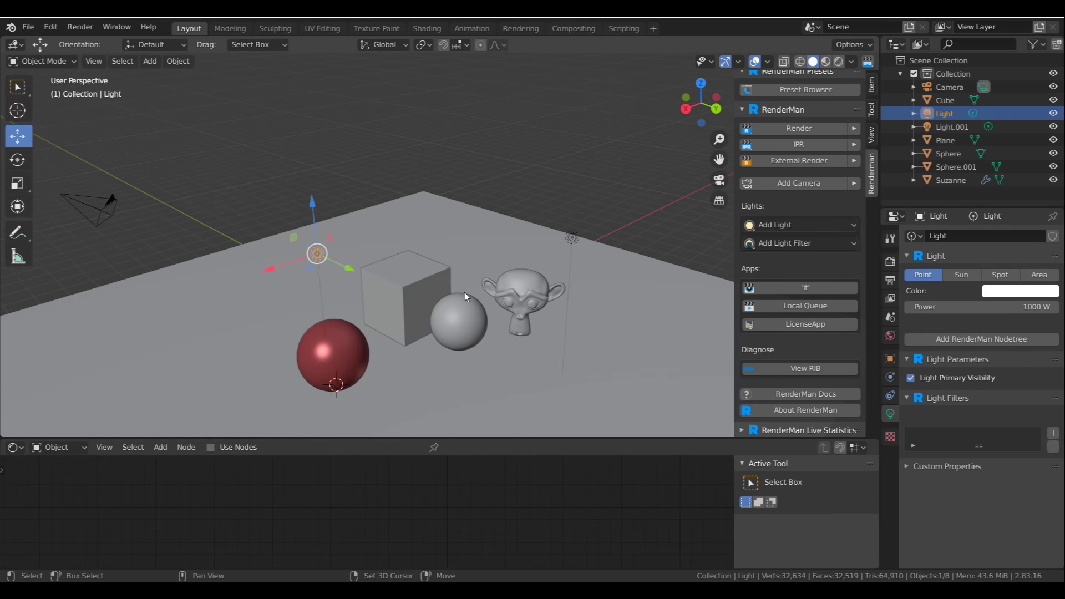
key("shift+d")
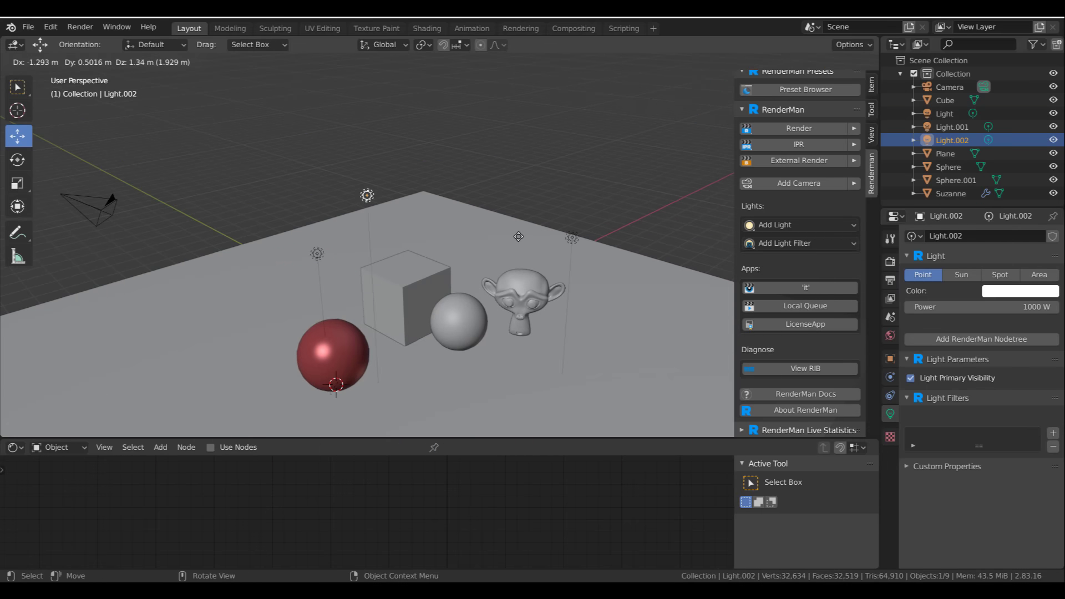
left_click(518, 237)
- Move the duplicated light along the X and Z axes so it hangs above and behind the cube
middle_click_drag(518, 237, 561, 251)
left_click_drag(527, 146, 369, 148)
mouse_move(369, 147)
middle_mouse_down()
mouse_move(355, 144)
mouse_move(365, 140)
middle_mouse_up()
left_click_drag(301, 142, 367, 143)
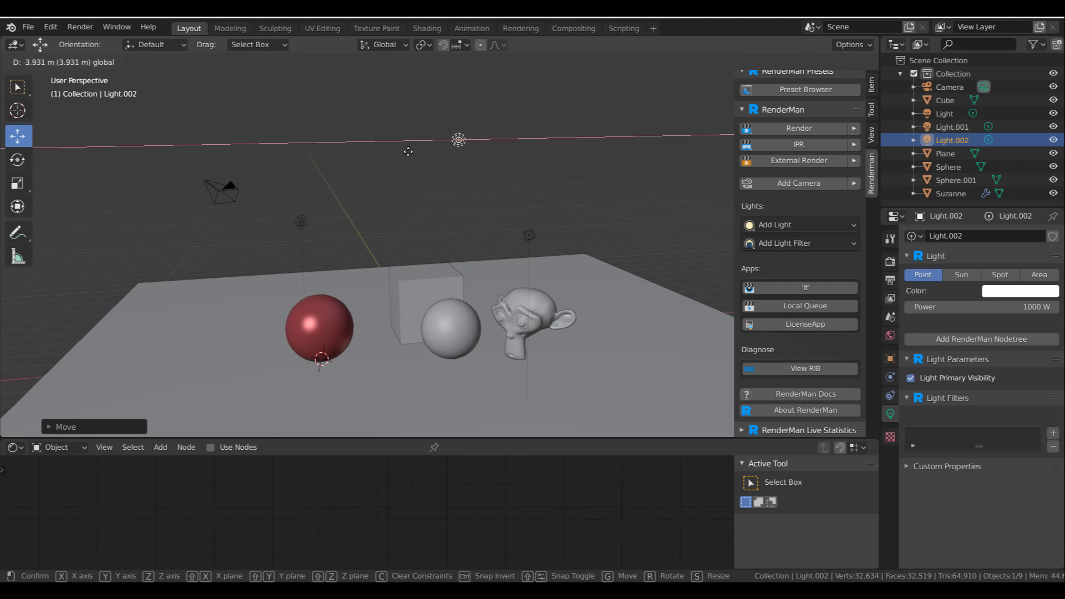
middle_click_drag(367, 143, 550, 91)
left_click_drag(539, 113, 539, 146)
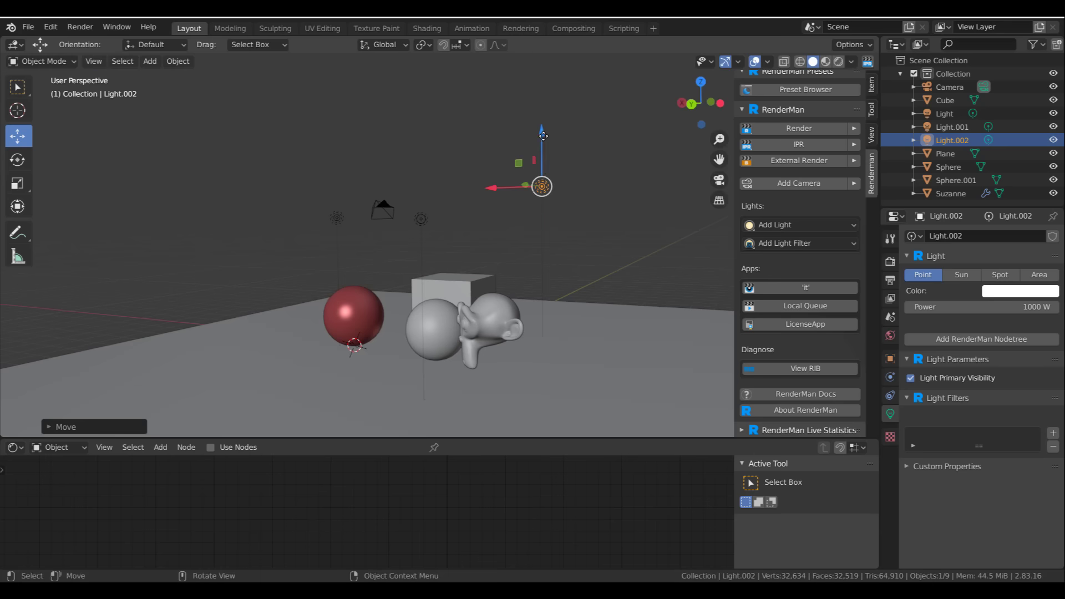
middle_click_drag(557, 244, 471, 221)
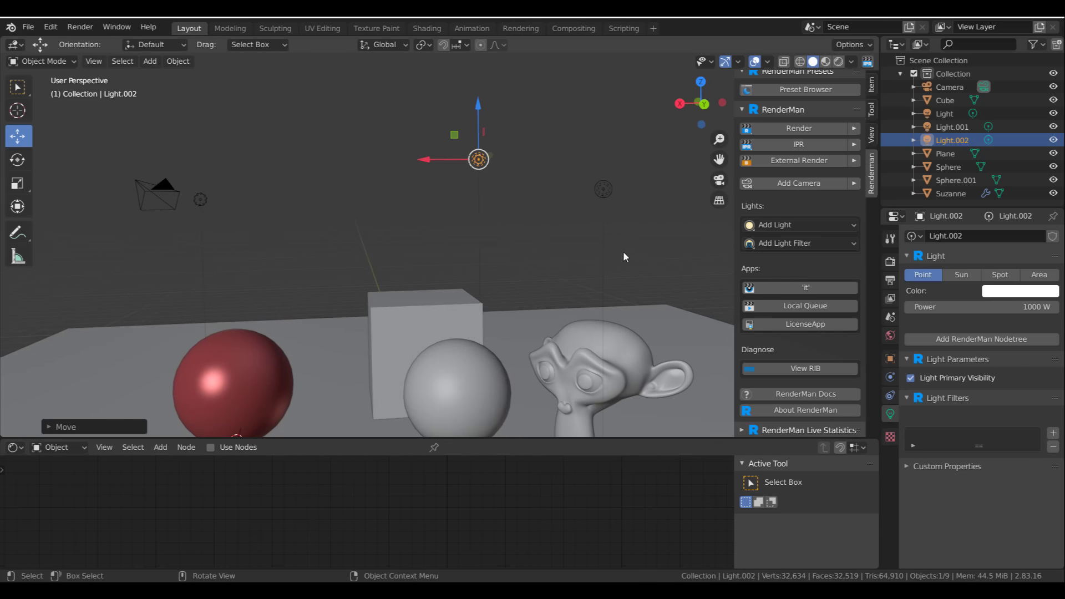
- Add a RenderMan node tree to each of the three point lights
left_click(995, 339)
left_click(603, 189)
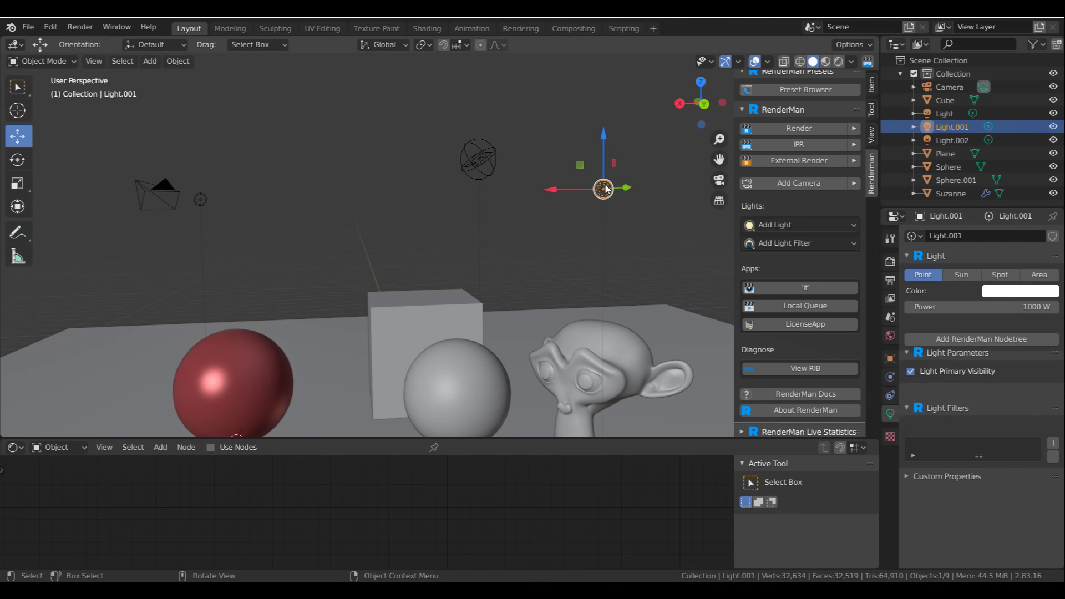
left_click(1016, 339)
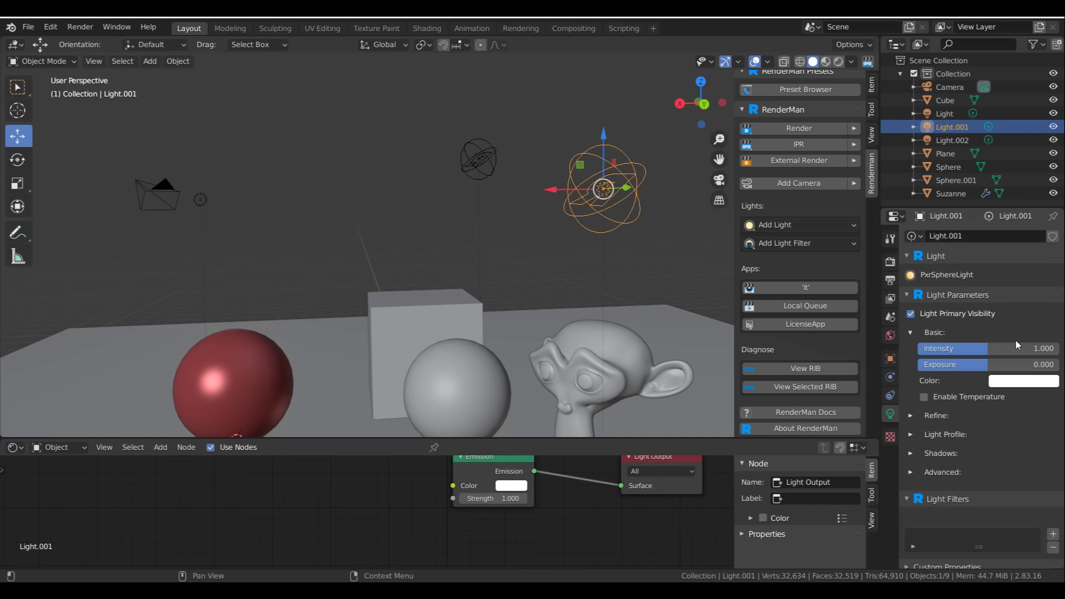
left_click(201, 200)
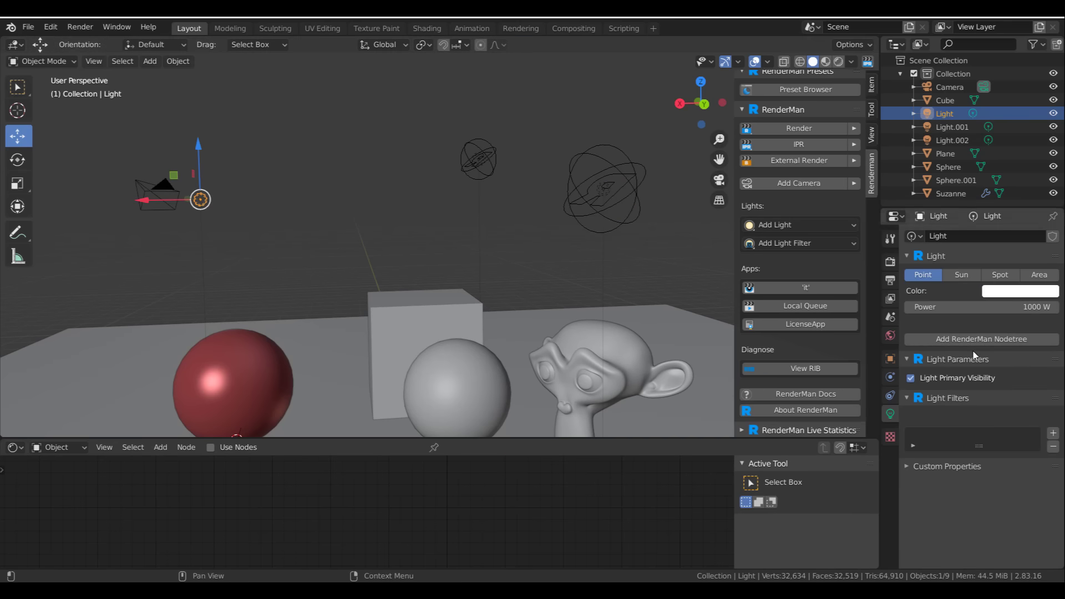
left_click(998, 339)
scroll(364, 220, "up", 2)
scroll(364, 220, "down", 3)
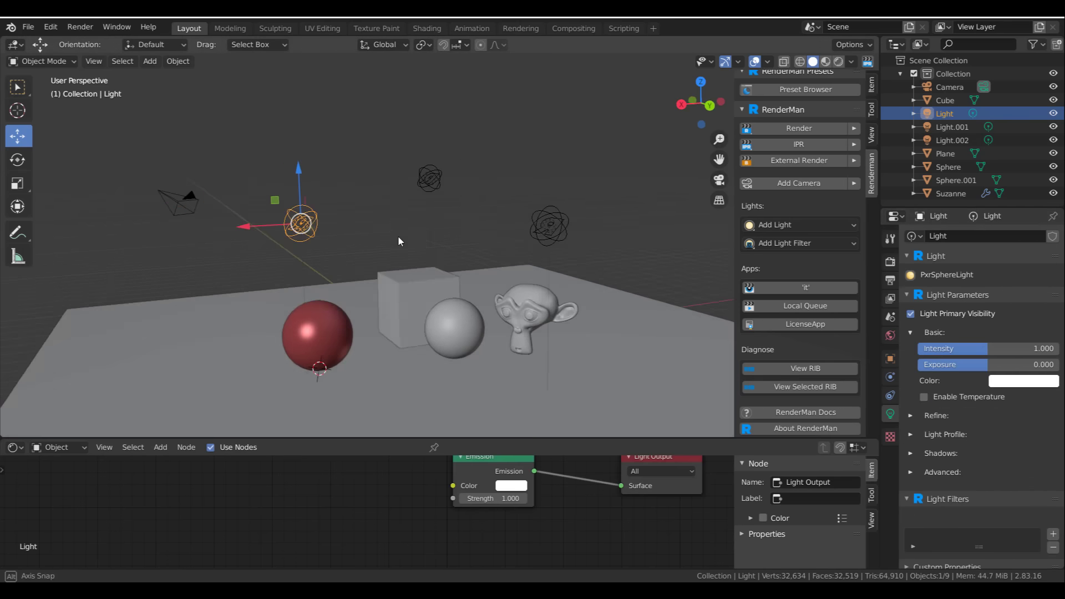
scroll(376, 506, "down", 4)
middle_click_drag(376, 540, 383, 422)
scroll(374, 515, "up", 8)
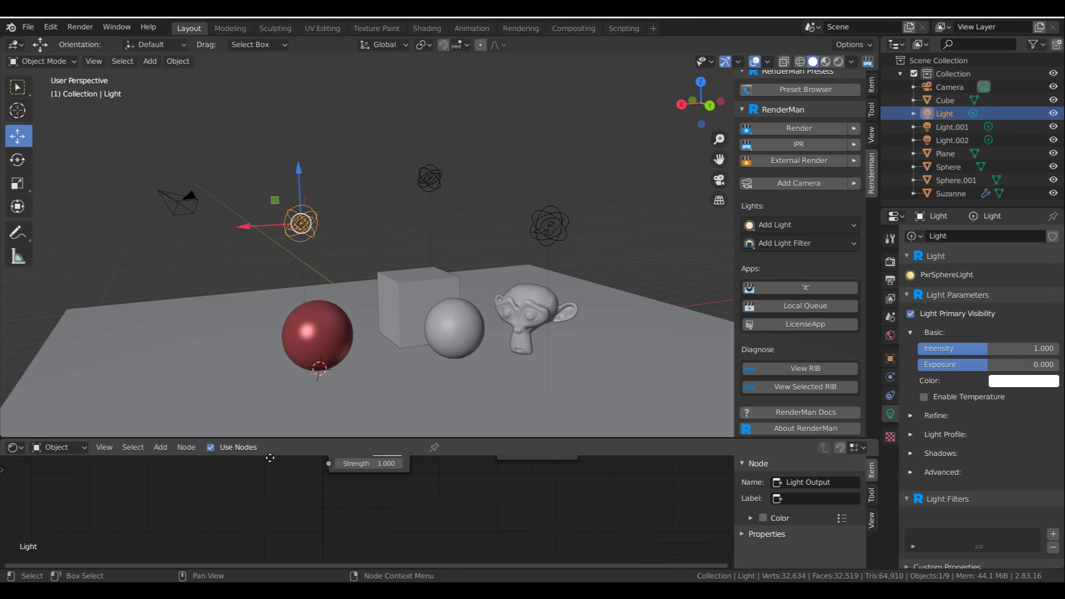
- Start a RenderMan IPR render in the viewport, framed on the lights and the test objects
scroll(398, 245, "up", 5)
middle_click_drag(395, 218, 443, 251)
right_click(420, 166)
mouse_move(420, 166)
mouse_move(524, 166)
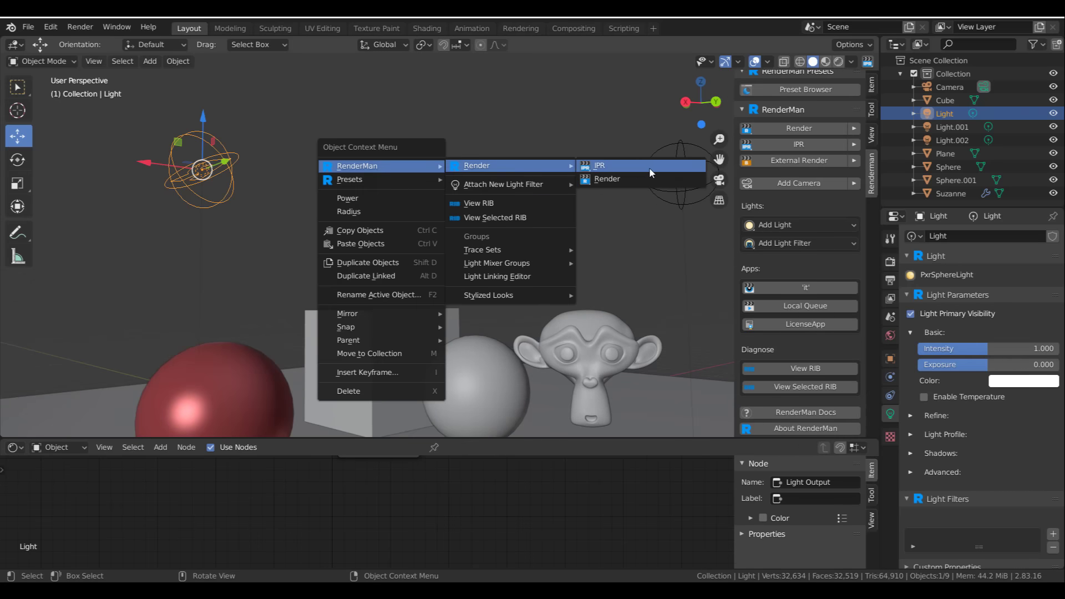
left_click(598, 179)
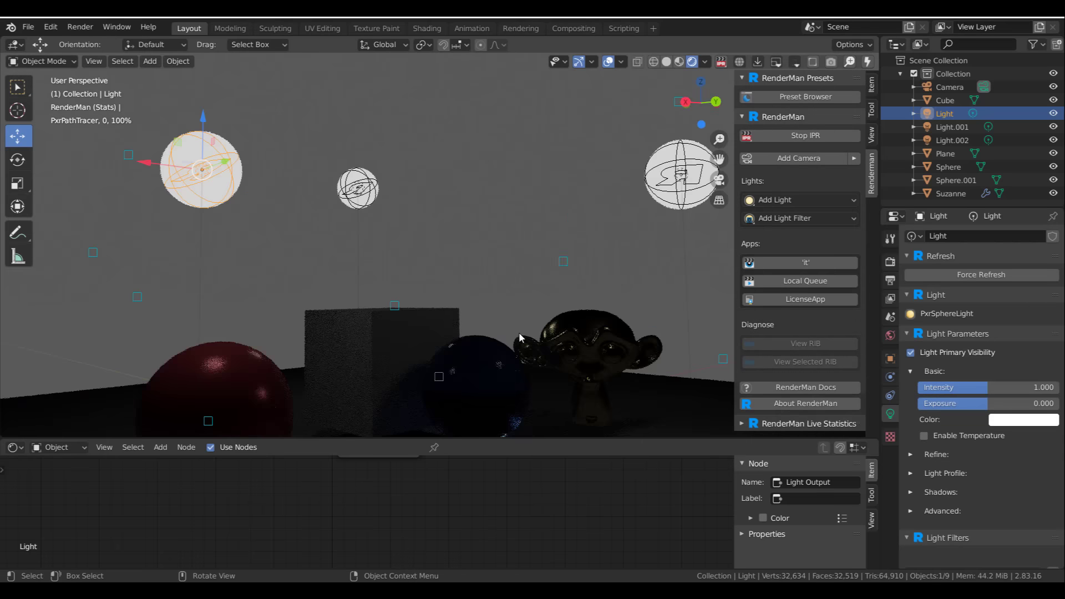
right_click(489, 208)
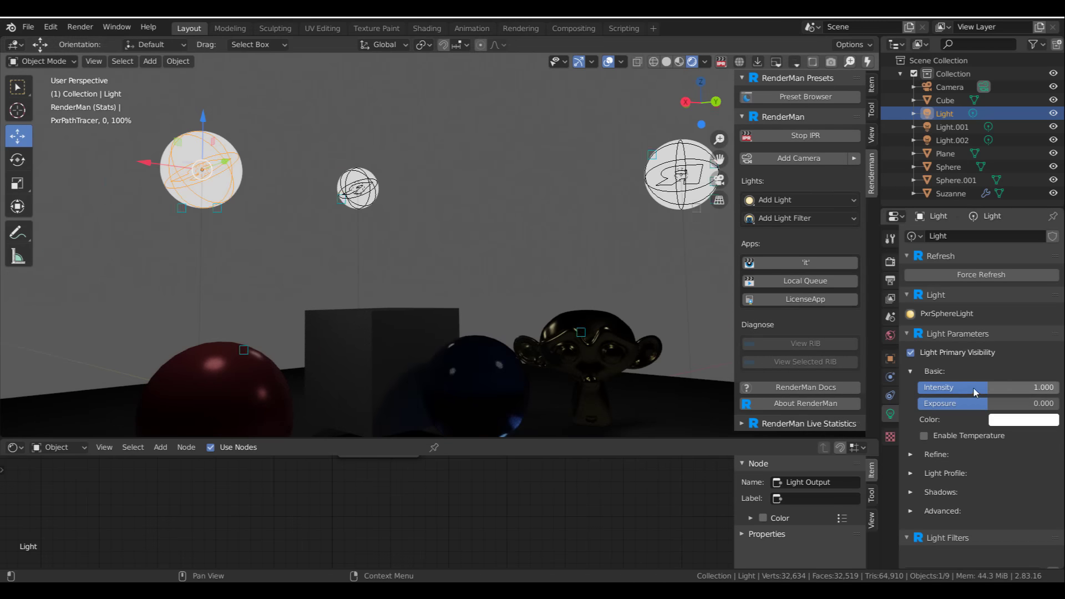
- Set the Intensity of the sphere light above the red sphere to 10
left_click_drag(974, 388, 1058, 388)
left_click(1026, 388)
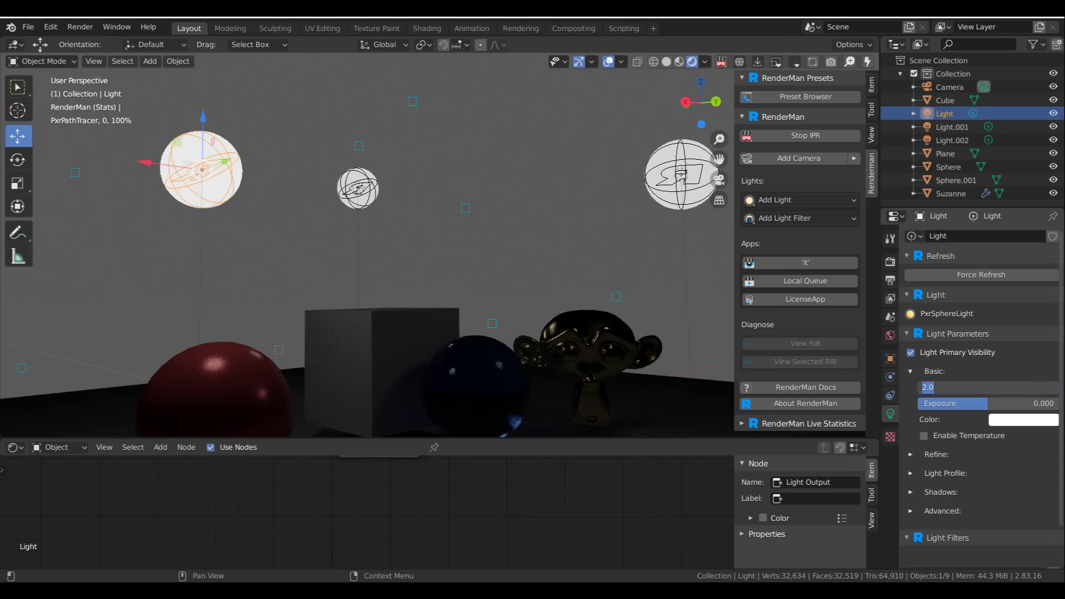
type("10")
key("Return")
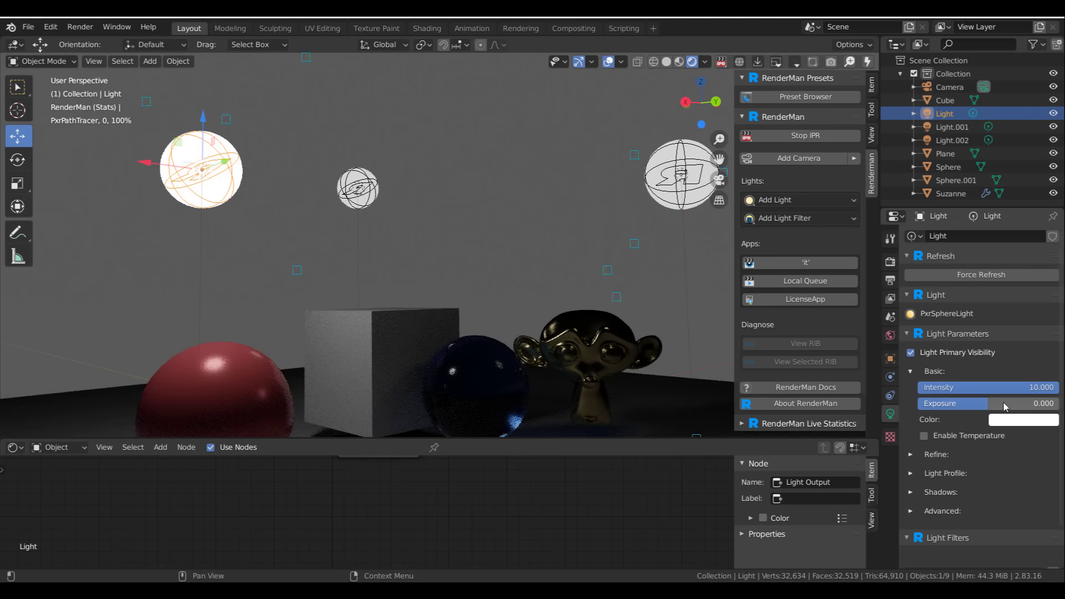
- Set the same light's Exposure to 1 and enable a colour temperature of about 4593
left_click(990, 404)
type("0.1")
key("Return")
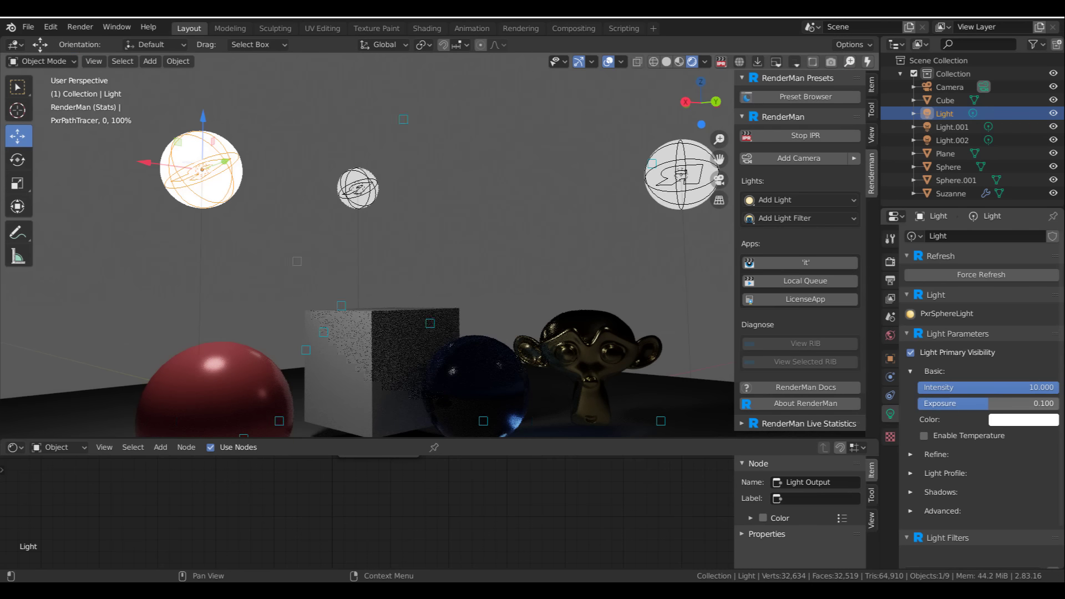
left_click(996, 404)
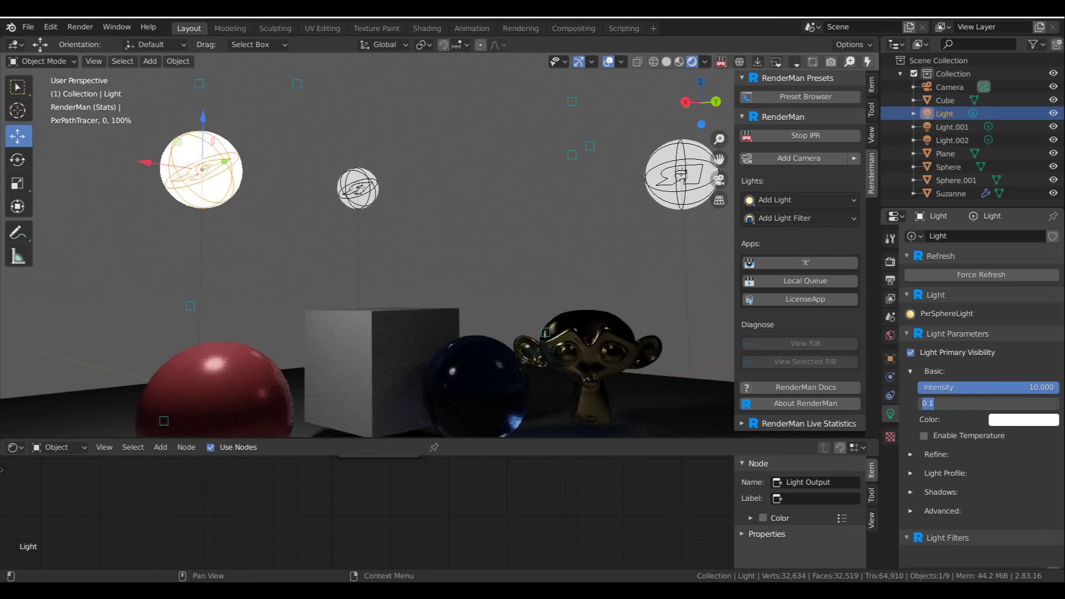
type("1")
key("Return")
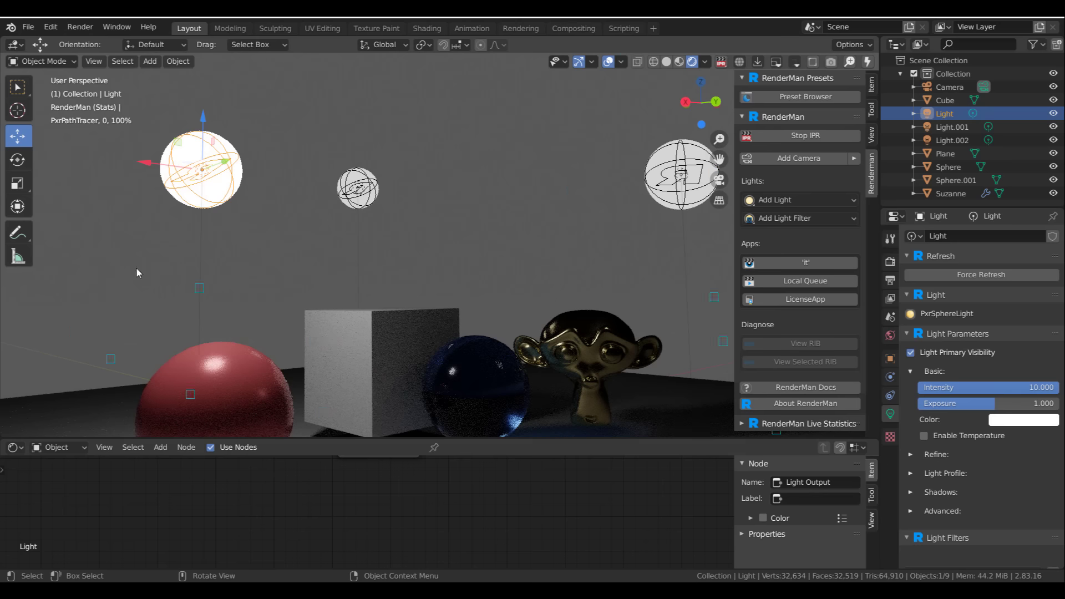
left_click(958, 435)
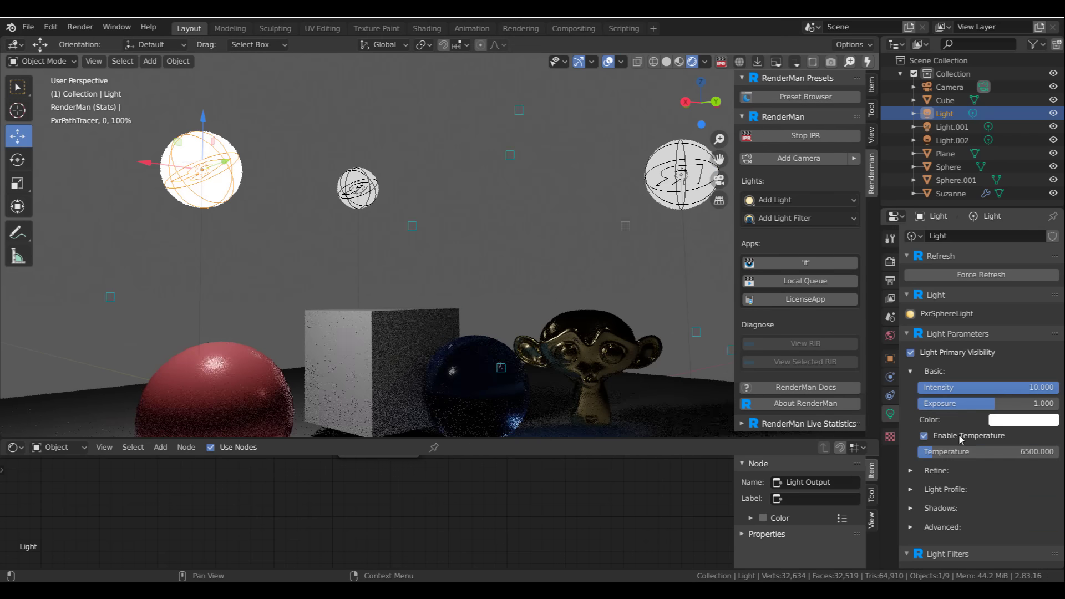
mouse_move(924, 452)
left_mouse_down()
mouse_move(1033, 451)
mouse_move(938, 452)
left_mouse_up()
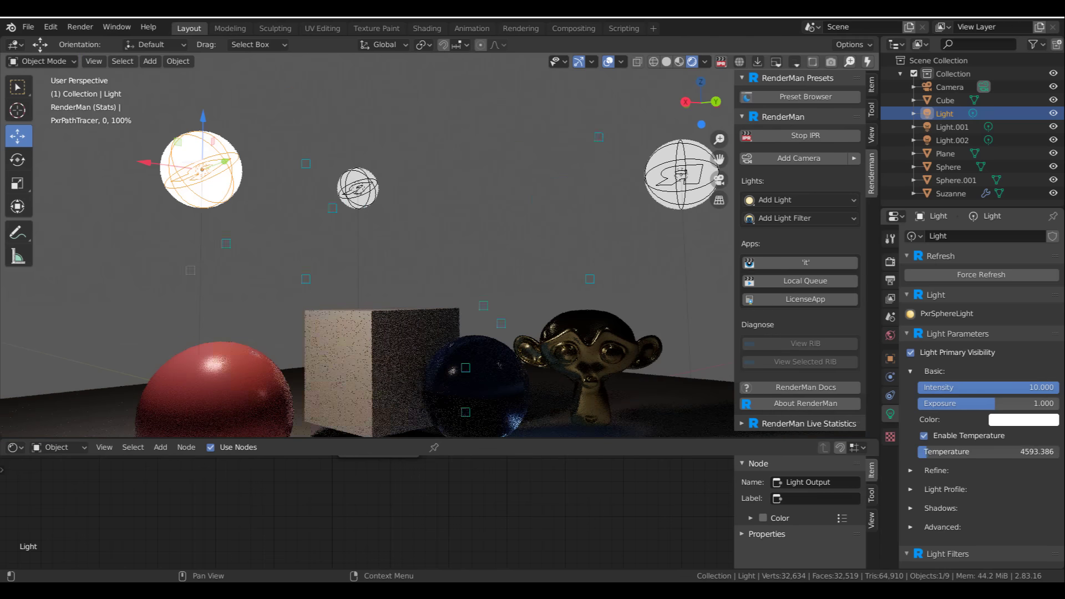
- Change the colour of the light behind the cube to a saturated blue with hue 0.680 and saturation 0.934
left_click(358, 189)
middle_click_drag(257, 244, 402, 267)
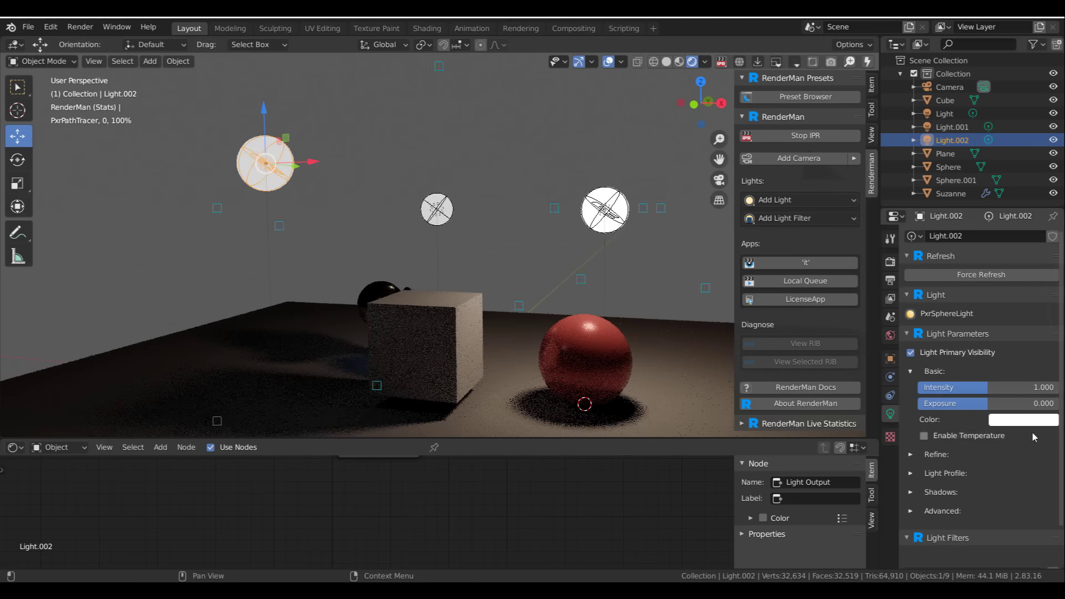
left_click(1018, 421)
left_click(992, 327)
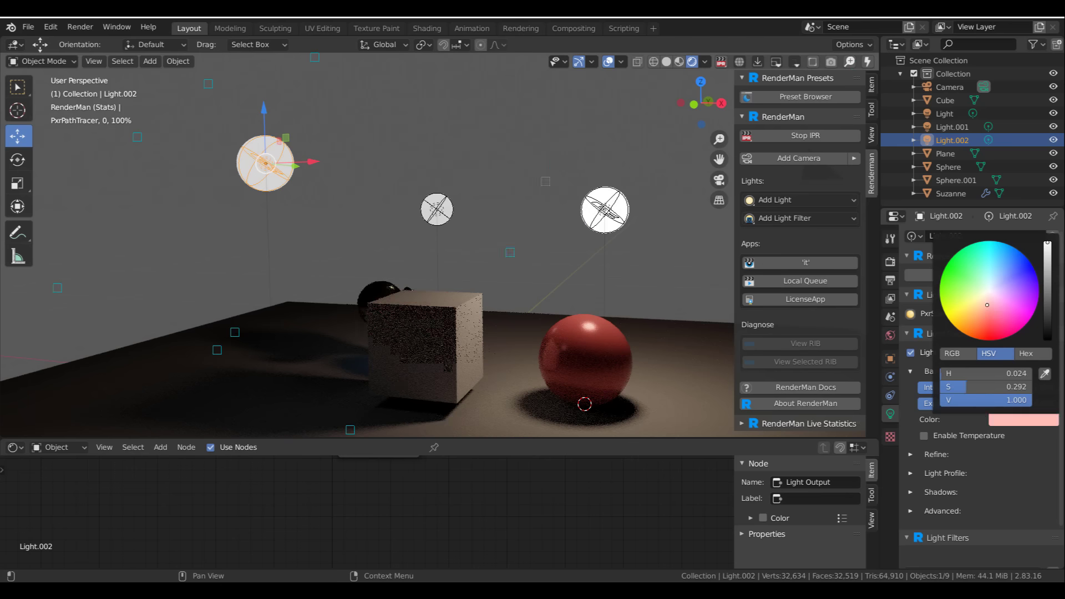
mouse_move(993, 326)
left_mouse_down()
mouse_move(1028, 302)
mouse_move(1031, 270)
left_mouse_up()
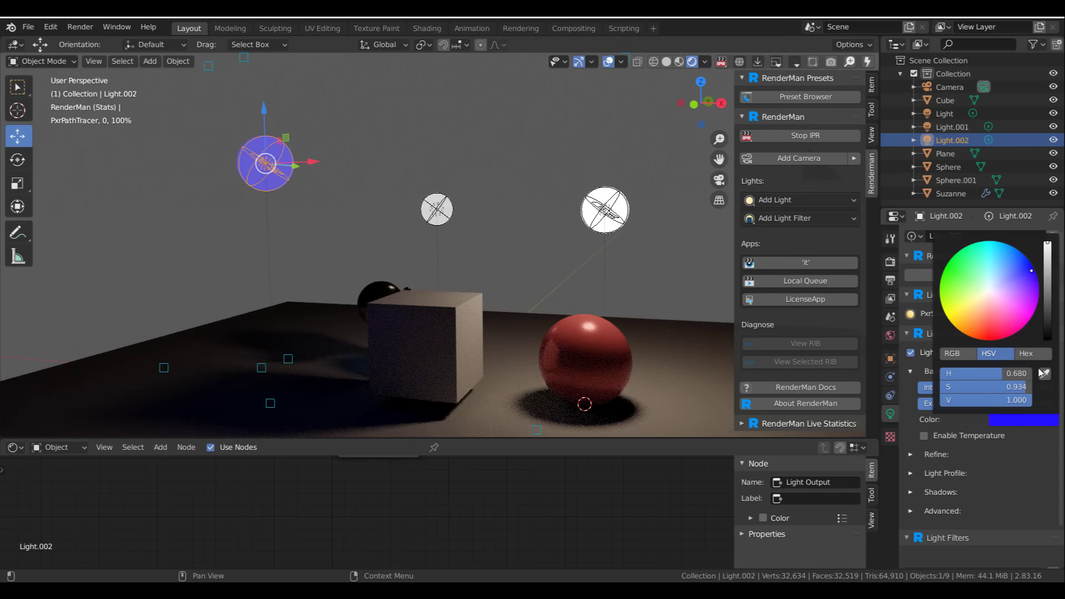
- Set the blue light's Intensity to 10 and its Exposure to 1
left_click(983, 388)
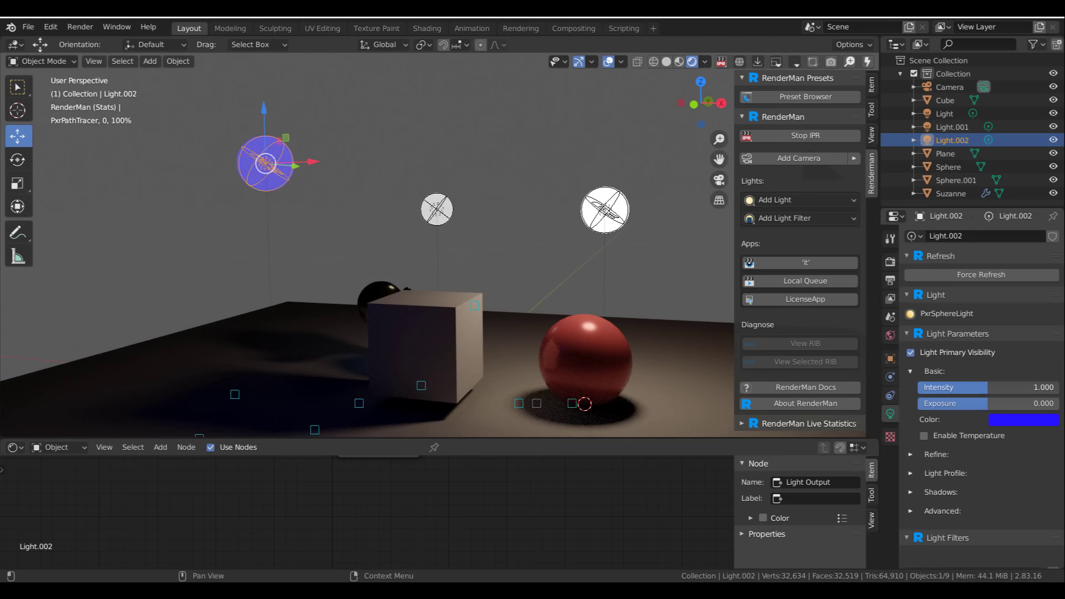
type("2")
key("Return")
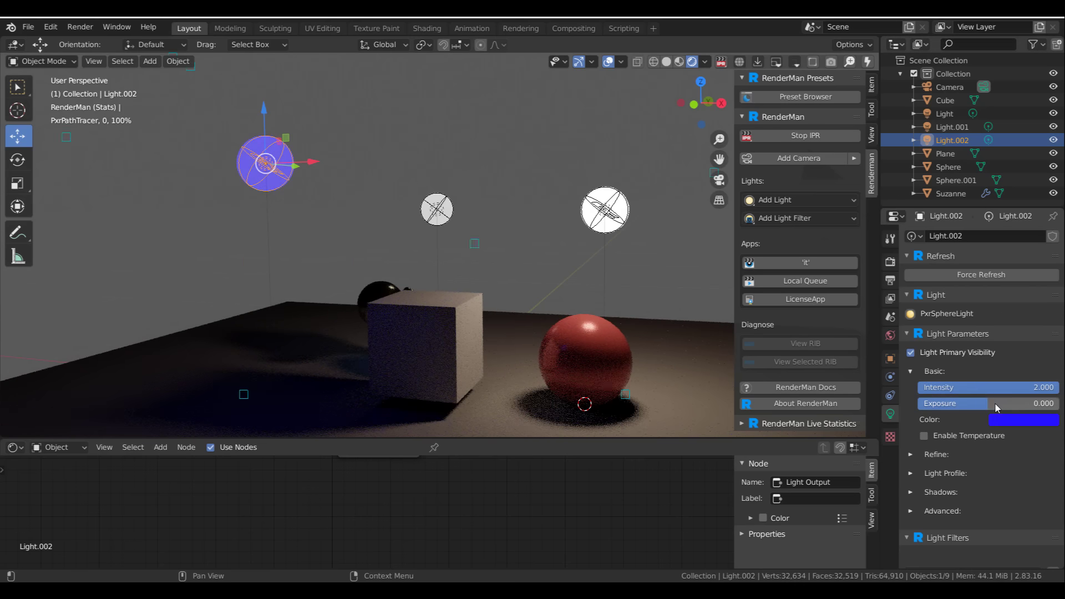
left_click(996, 404)
type("1")
key("Return")
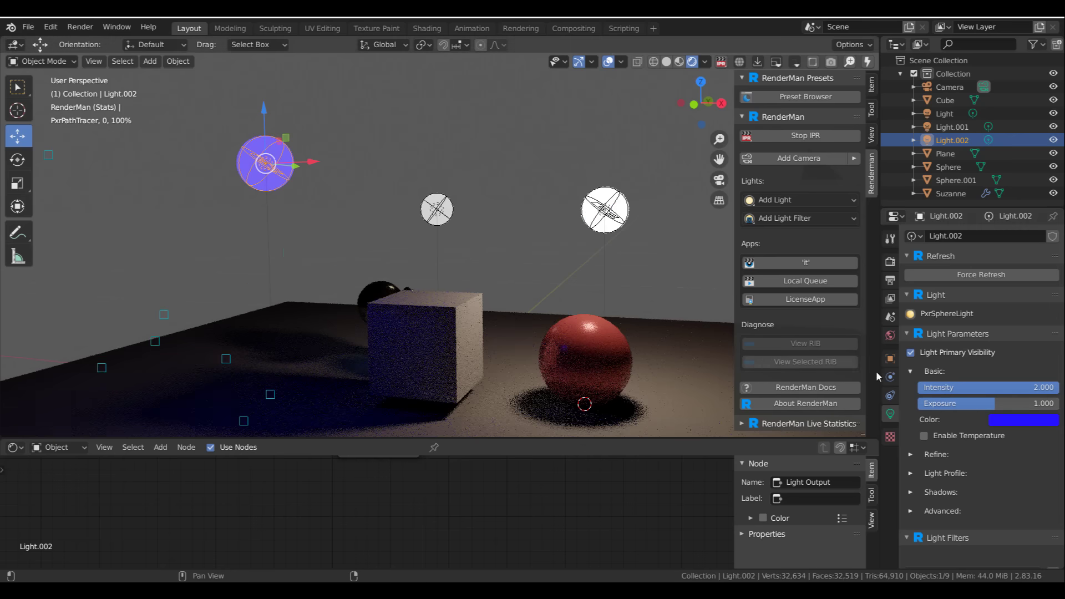
left_click(1031, 388)
type("10")
key("Return")
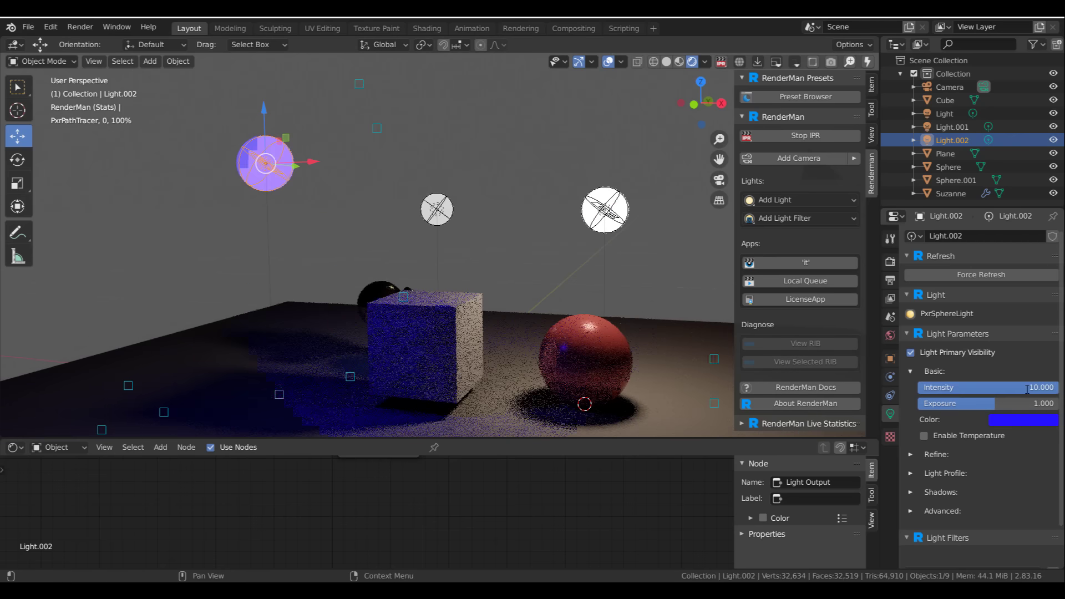
- Change the colour of the light near the monkey head to a saturated green
middle_click_drag(541, 377, 543, 289)
left_click(589, 209)
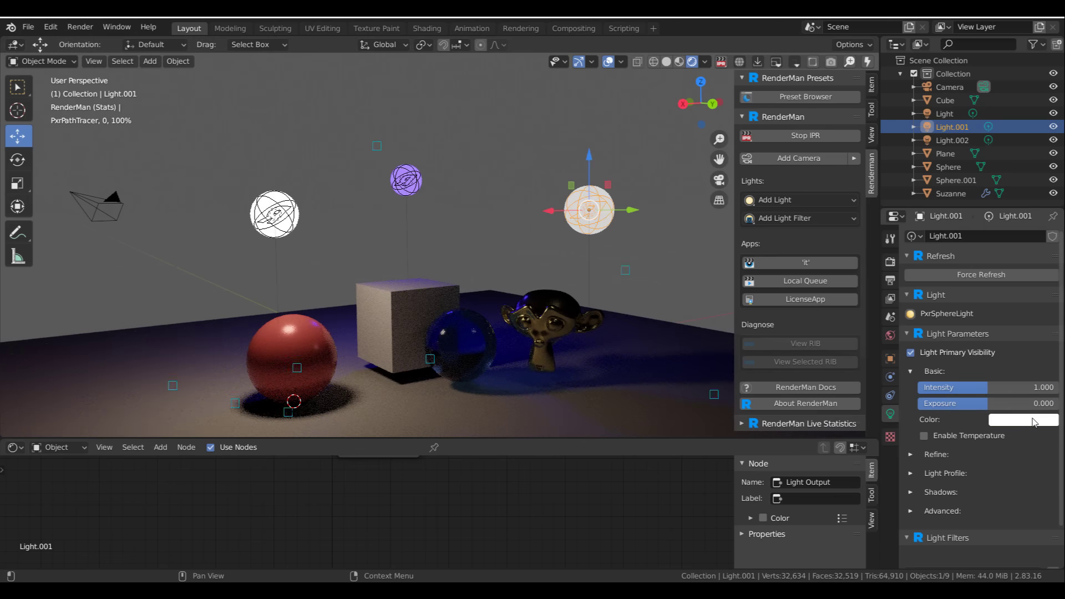
left_click(1033, 419)
left_click_drag(992, 296, 949, 261)
- Set the green light's Intensity to 10 and its Exposure to 1
left_click(1024, 390)
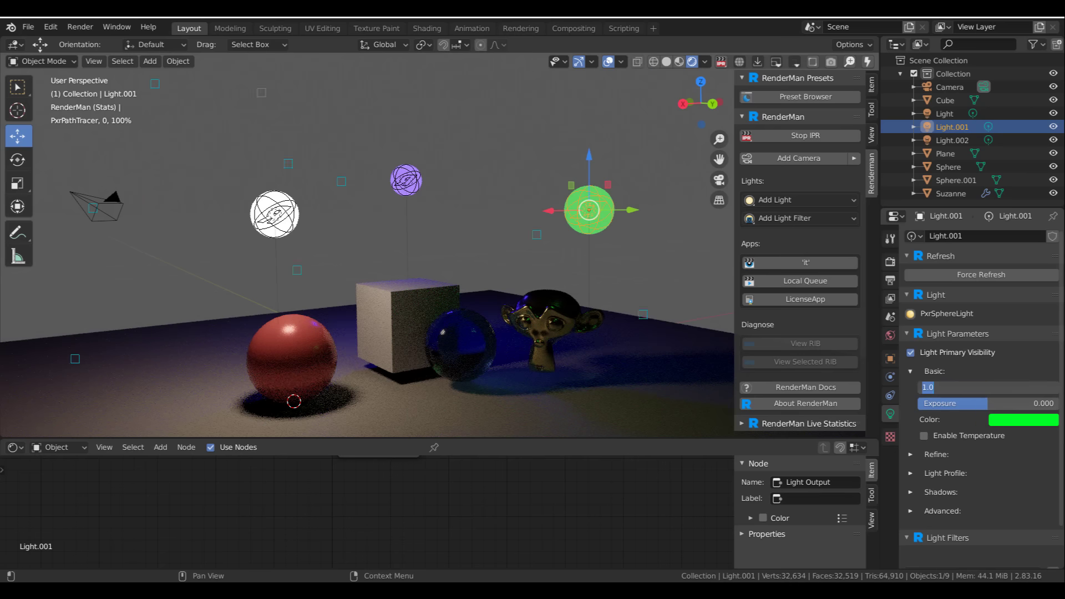
type("10")
key("Return")
left_click(1028, 405)
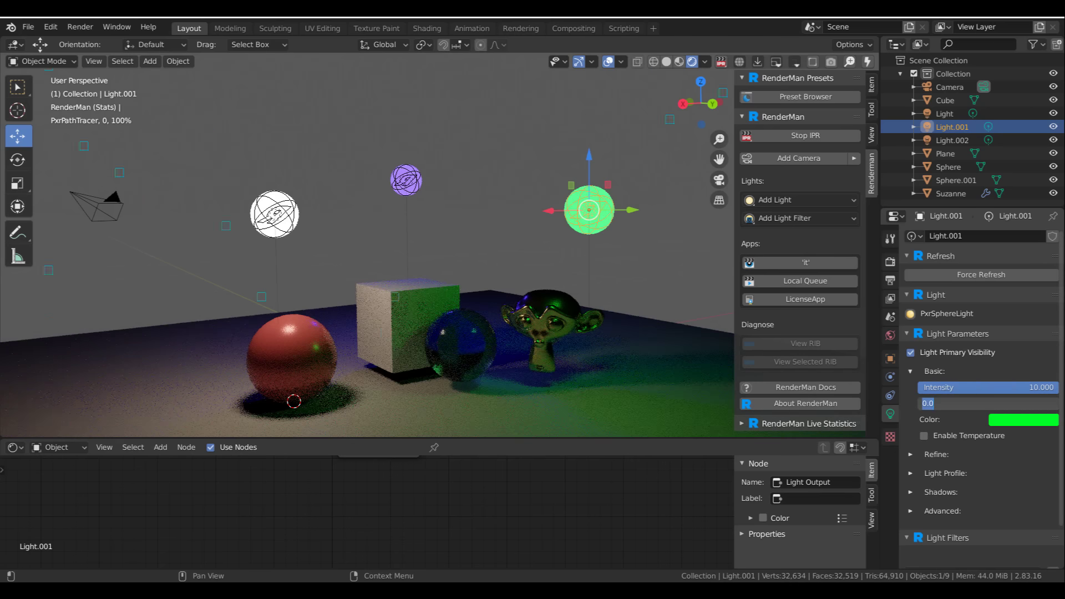
type("1")
key("Return")
middle_click_drag(438, 349, 477, 322)
scroll(480, 323, "up", 3)
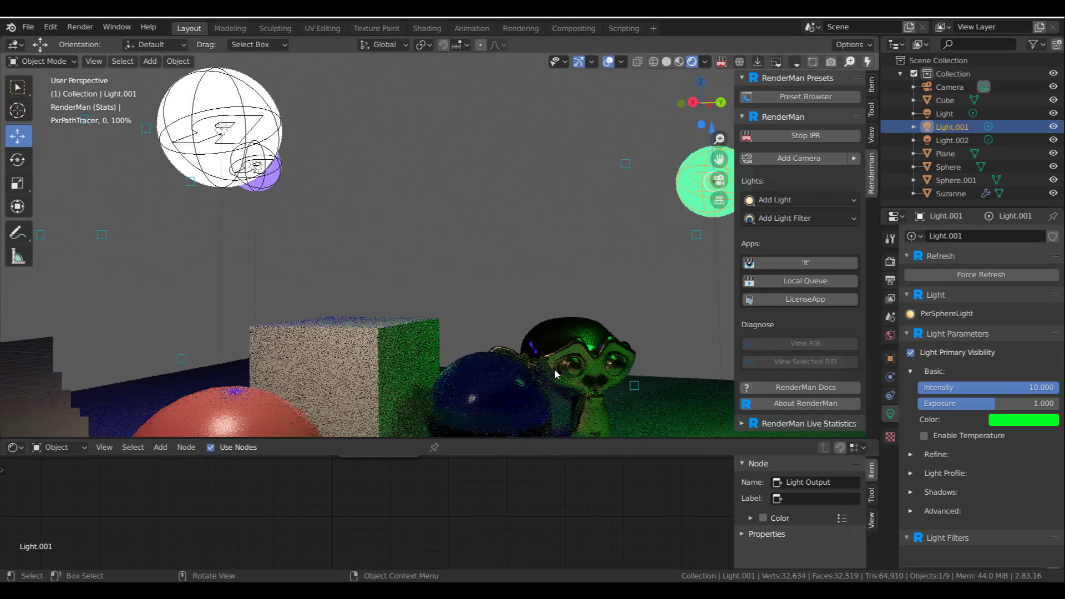
middle_click_drag(554, 366, 498, 372)
scroll(499, 372, "down", 4)
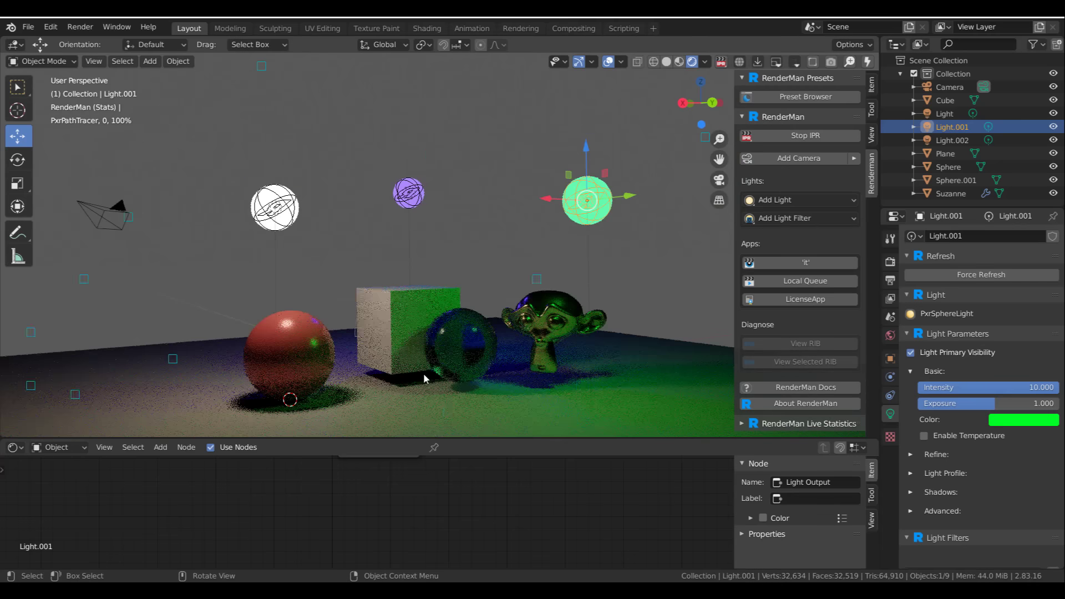
- Open the RenderMan Light Linking Editor for the scene's lights and objects
middle_click_drag(424, 372, 400, 345)
scroll(400, 345, "up", 3)
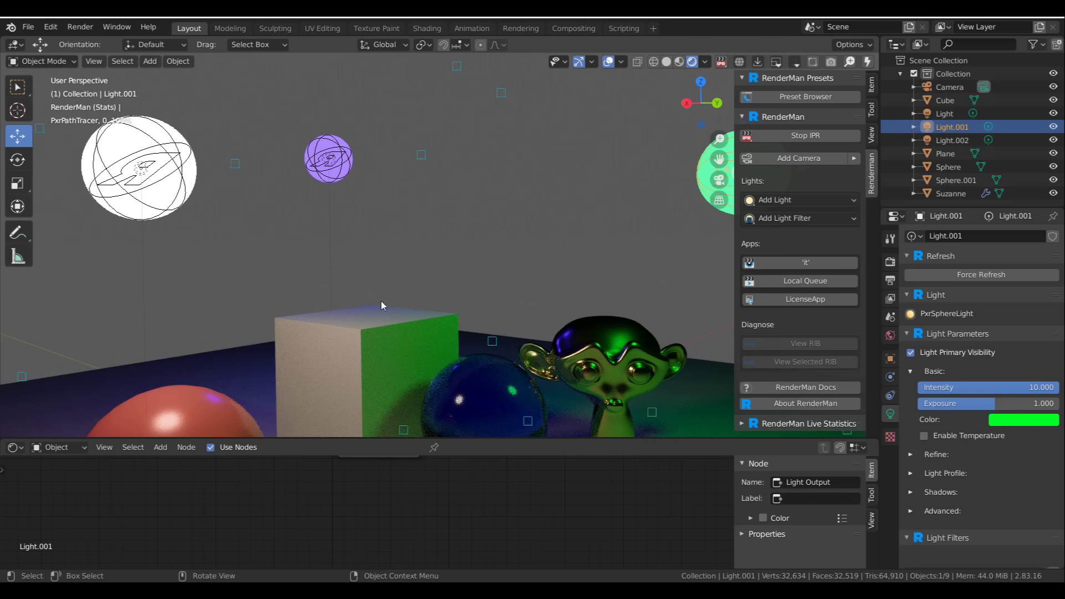
right_click(404, 188)
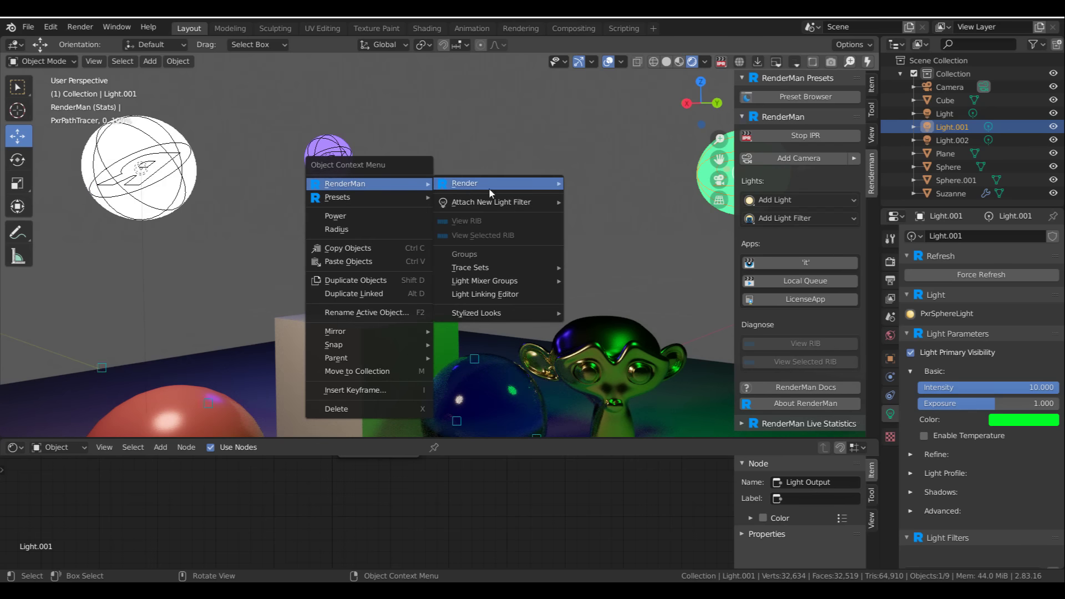
left_click(494, 296)
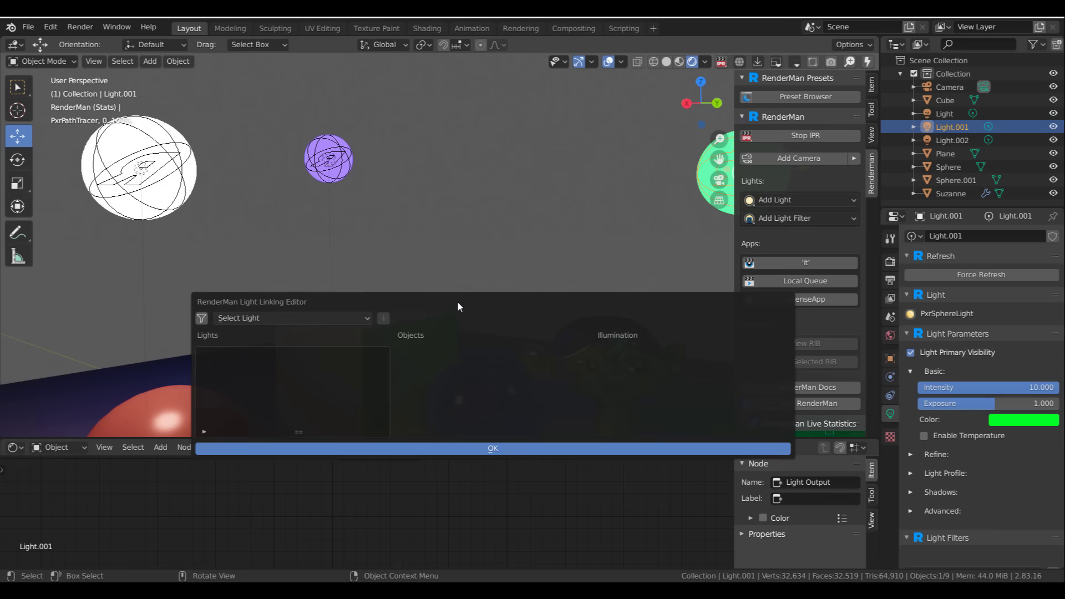
left_click_drag(457, 307, 604, 227)
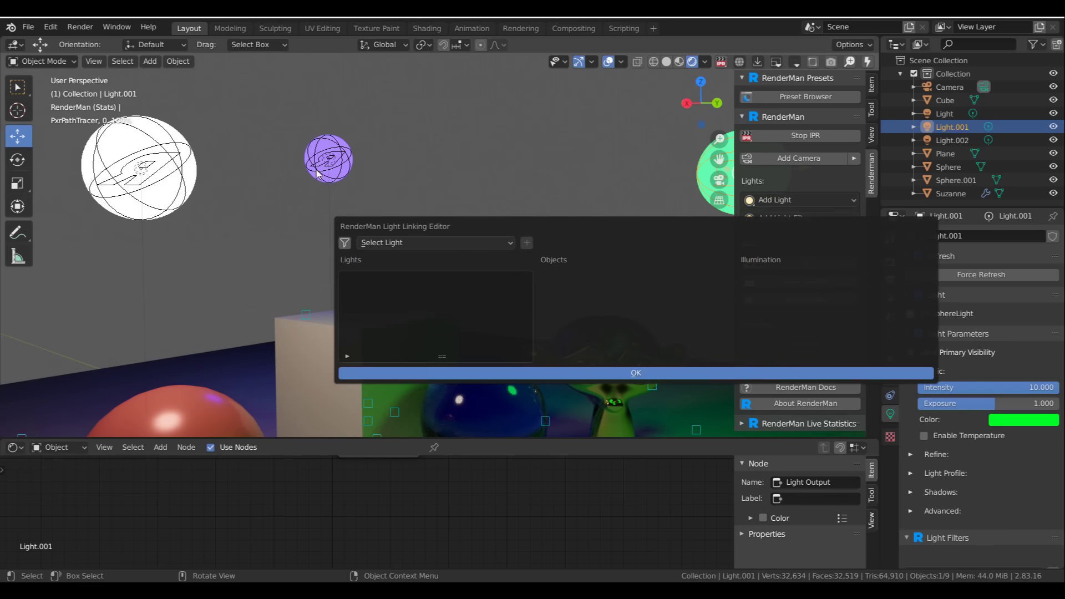
- Add Light, Light.001 and Light.002 to the lights list of the Light Linking Editor
left_click(460, 243)
left_click(391, 271)
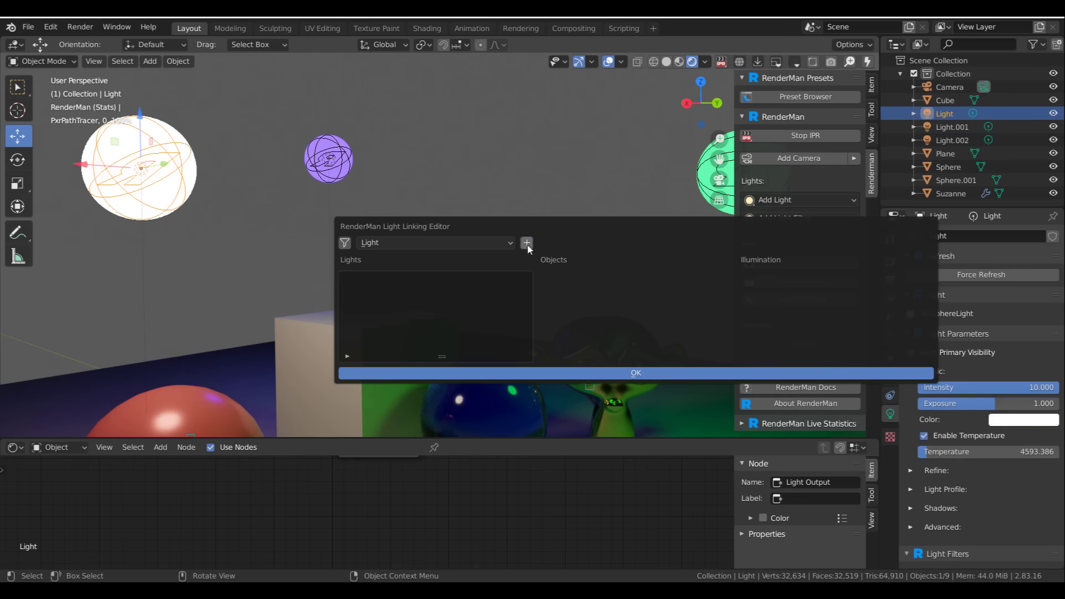
left_click(527, 242)
left_click(438, 243)
left_click(416, 272)
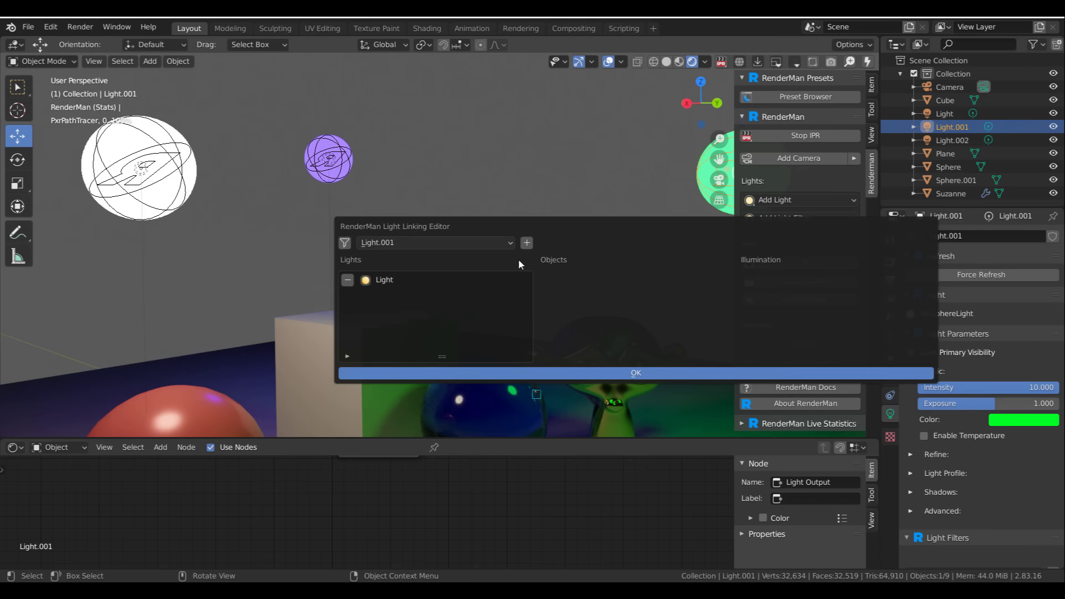
left_click(527, 242)
left_click(433, 244)
left_click(409, 271)
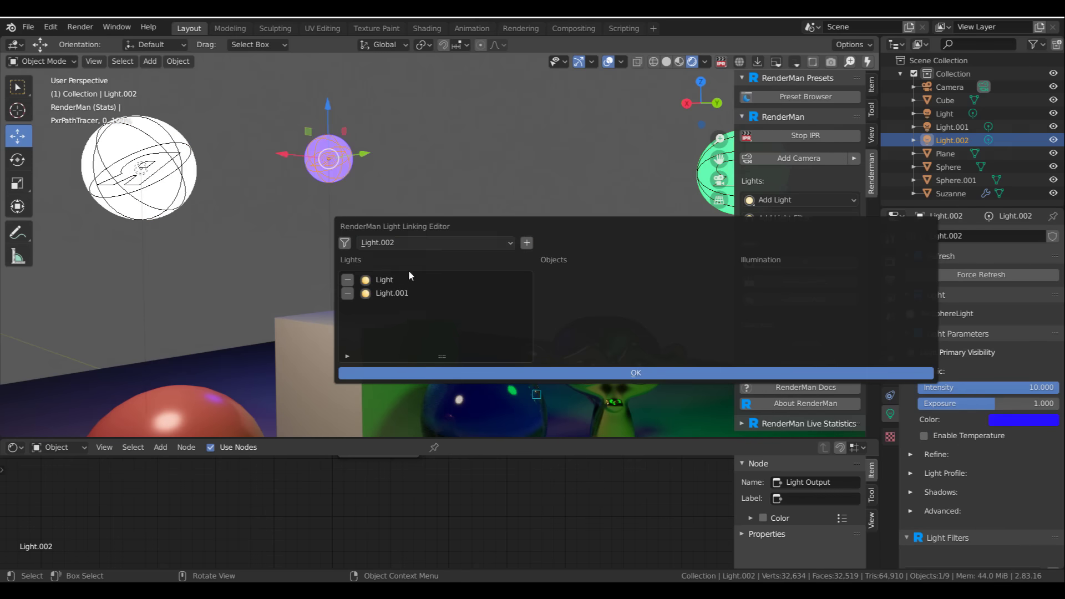
left_click(527, 244)
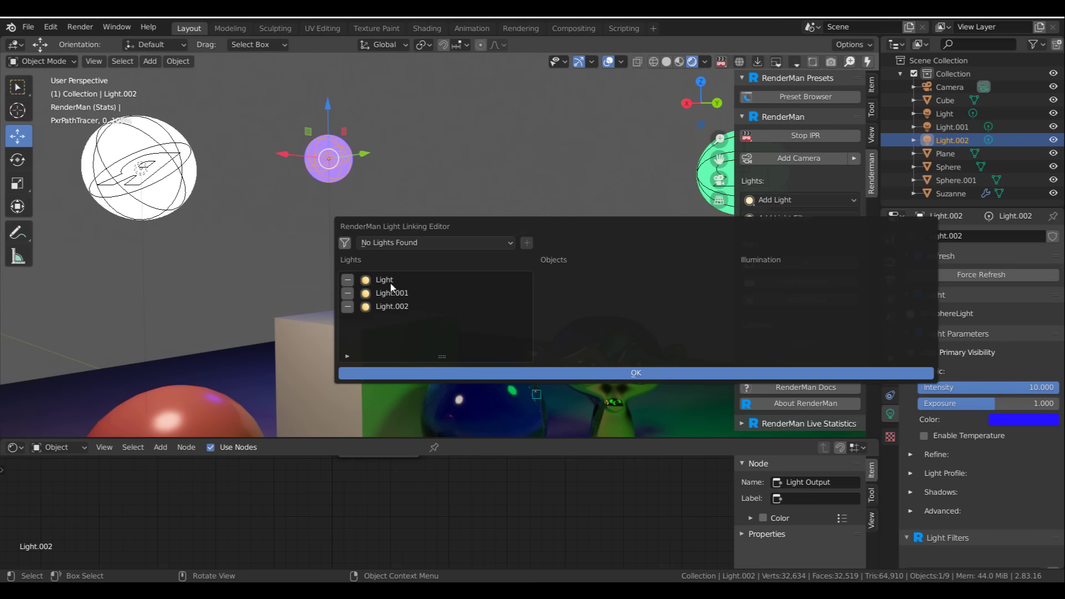
left_click(388, 280)
left_click(636, 279)
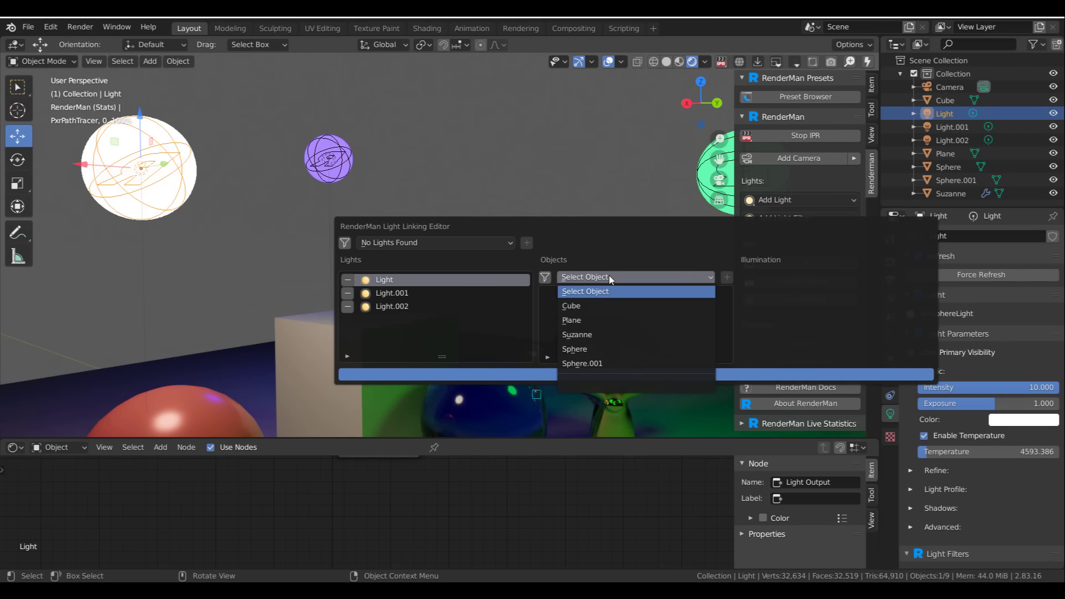
left_click(614, 289)
left_click(416, 306)
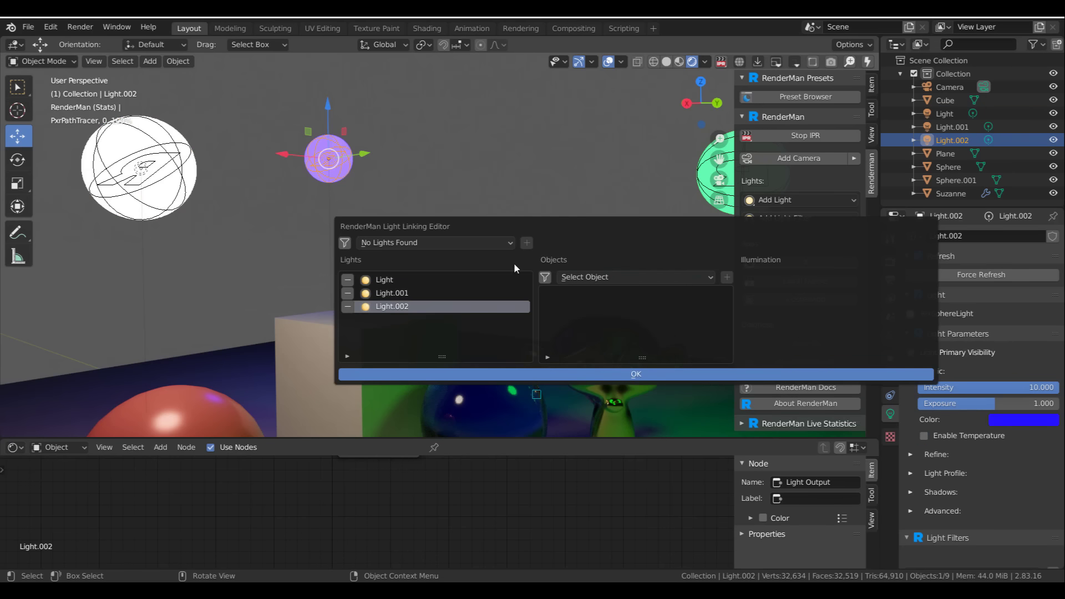
- Add Suzanne to the objects linked to the green light, Light.001, and select that entry
left_click(383, 294)
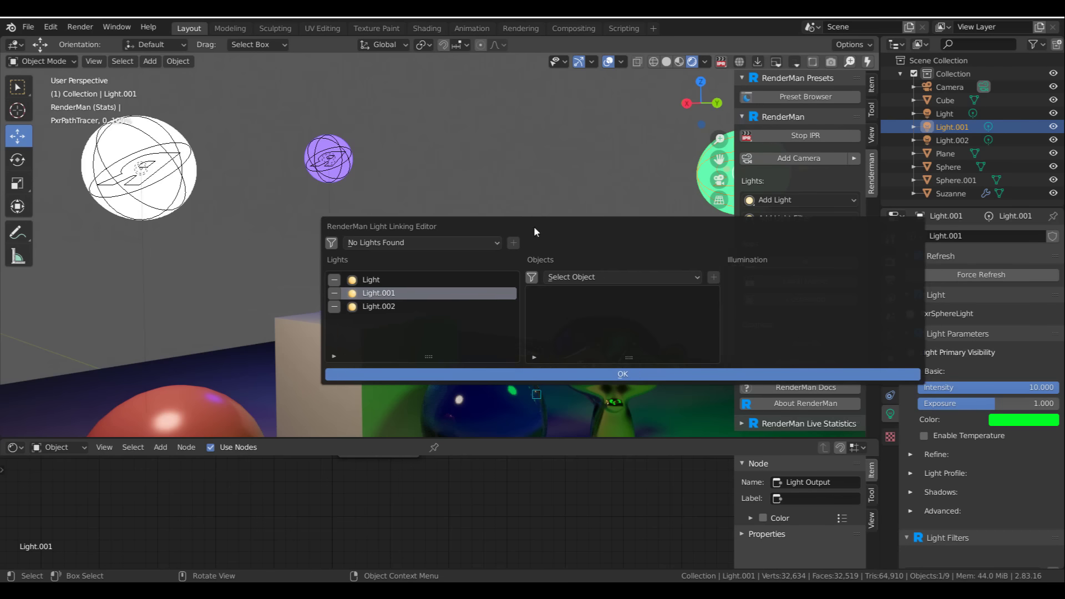
left_click_drag(534, 226, 444, 260)
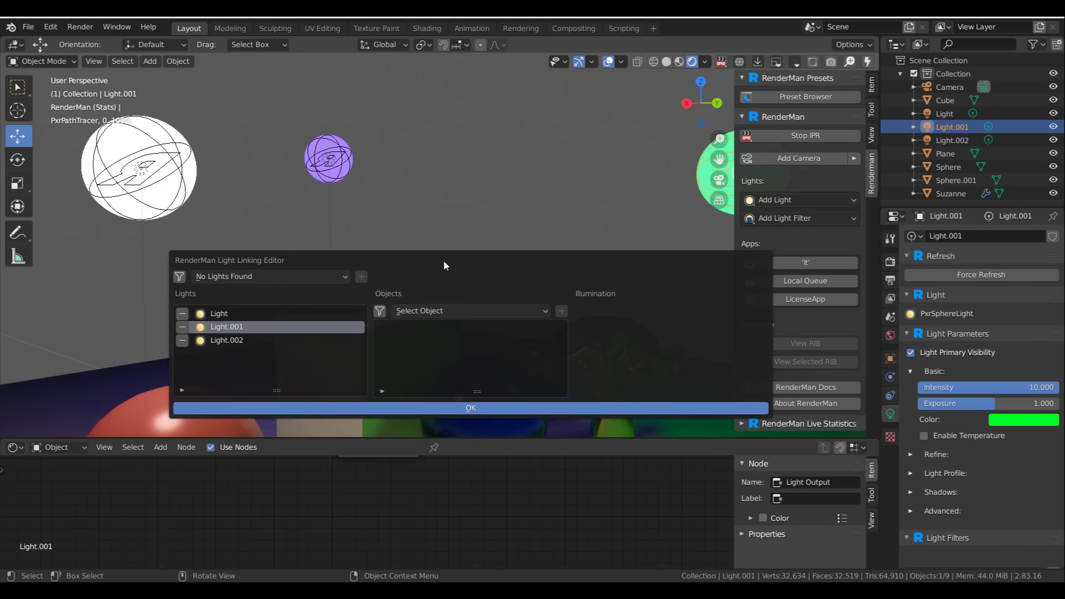
left_click(464, 311)
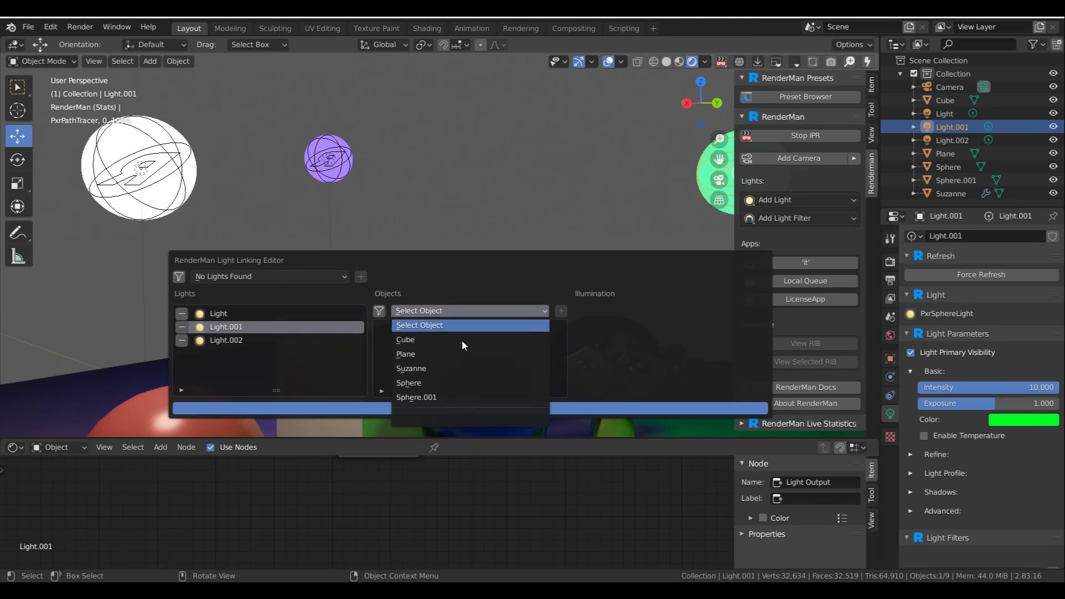
left_click(441, 369)
left_click_drag(584, 269, 472, 137)
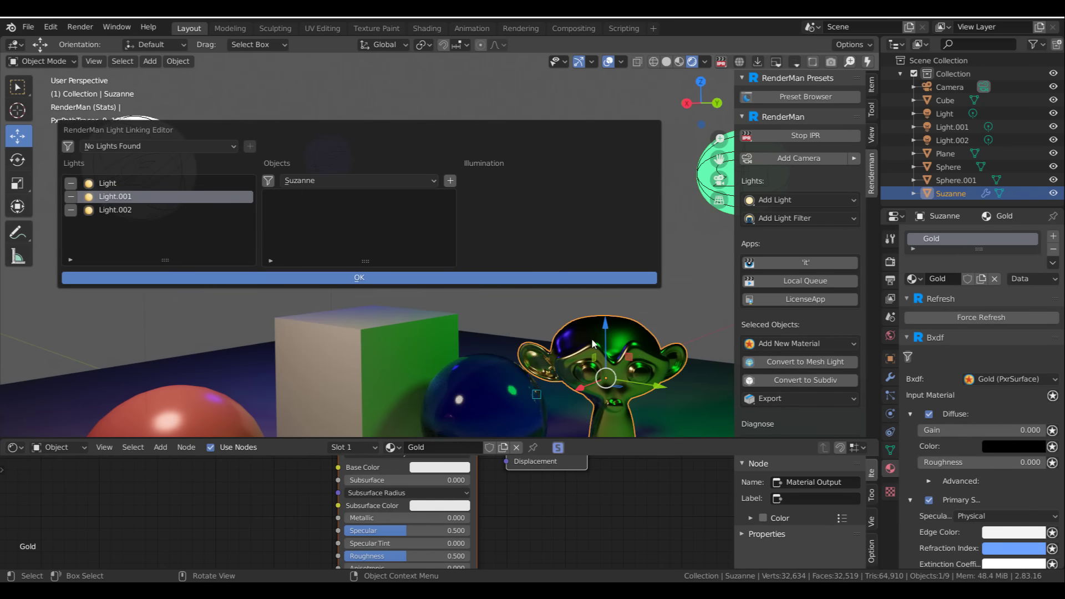
left_click(450, 181)
left_click(314, 198)
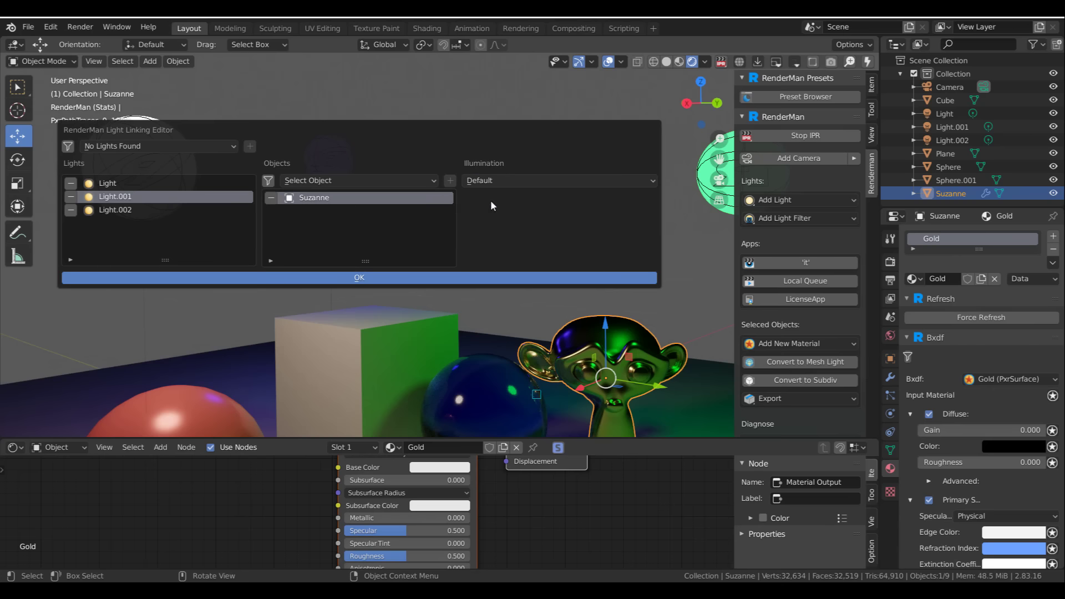
- Switch Light.001's illumination of Suzanne to Off and On twice to compare, ending on On
left_click(517, 180)
left_click(491, 224)
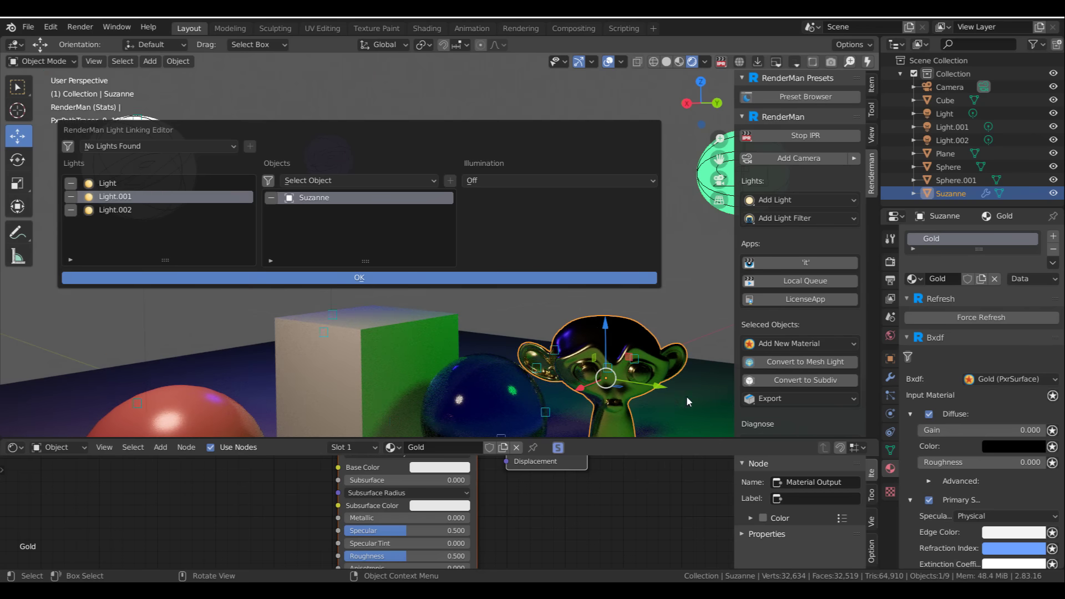
left_click(489, 182)
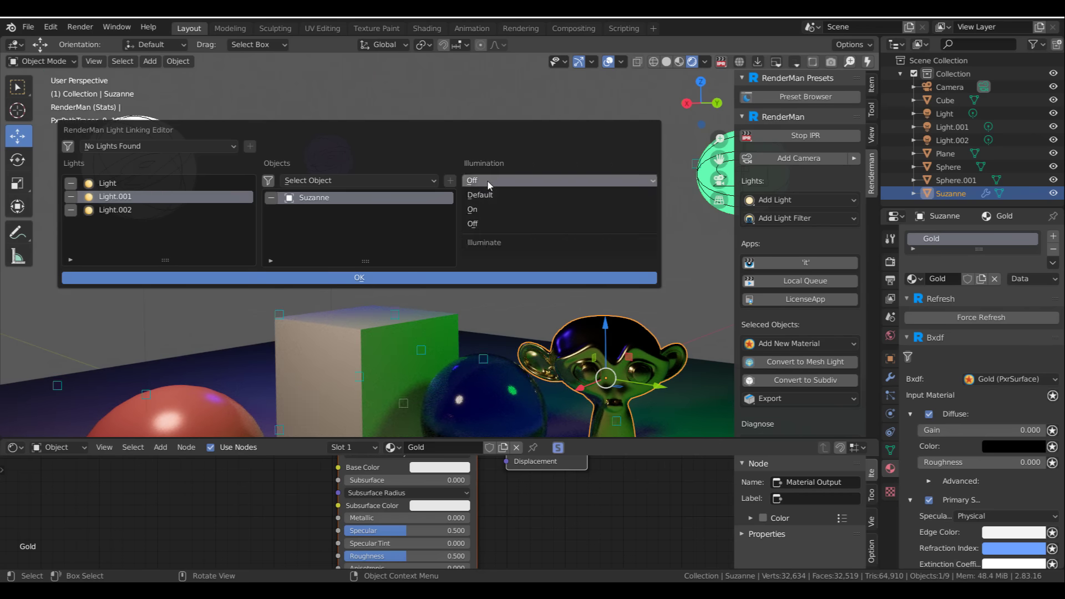
left_click(487, 211)
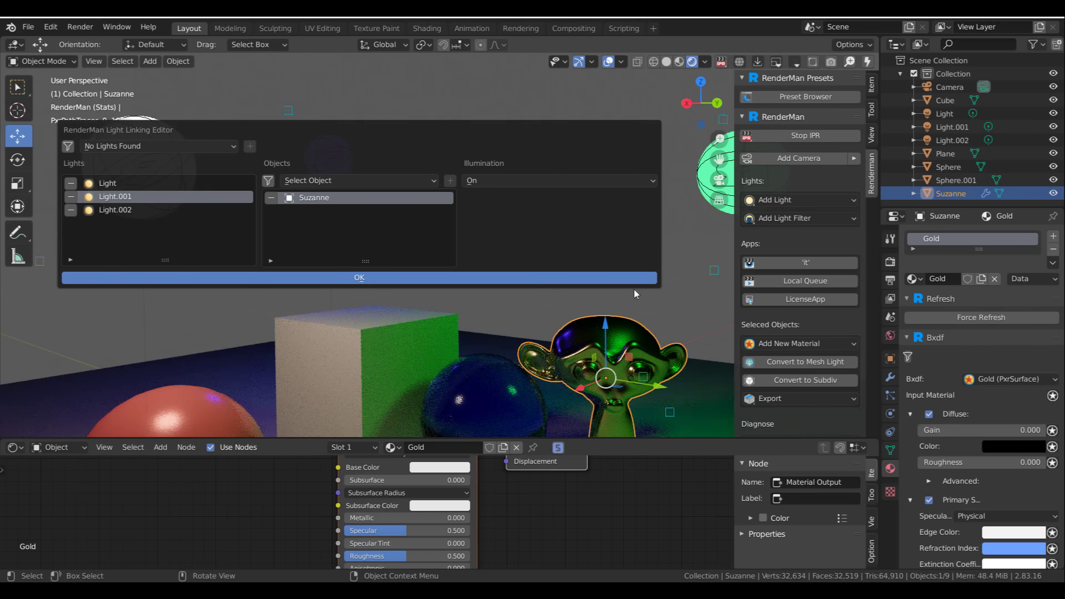
left_click(496, 182)
left_click(488, 222)
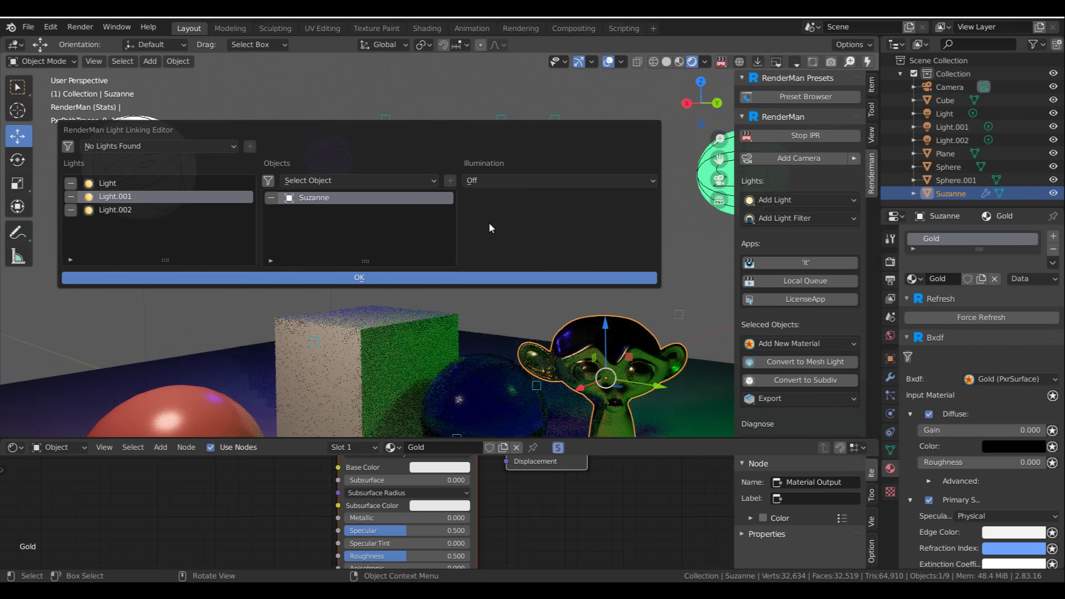
left_click(501, 175)
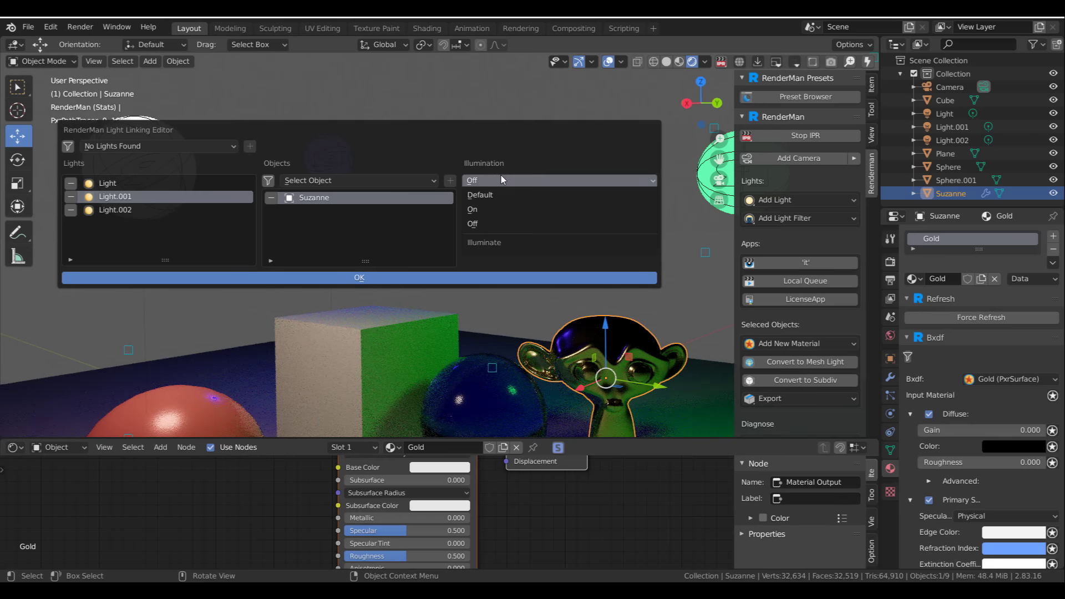
left_click(499, 211)
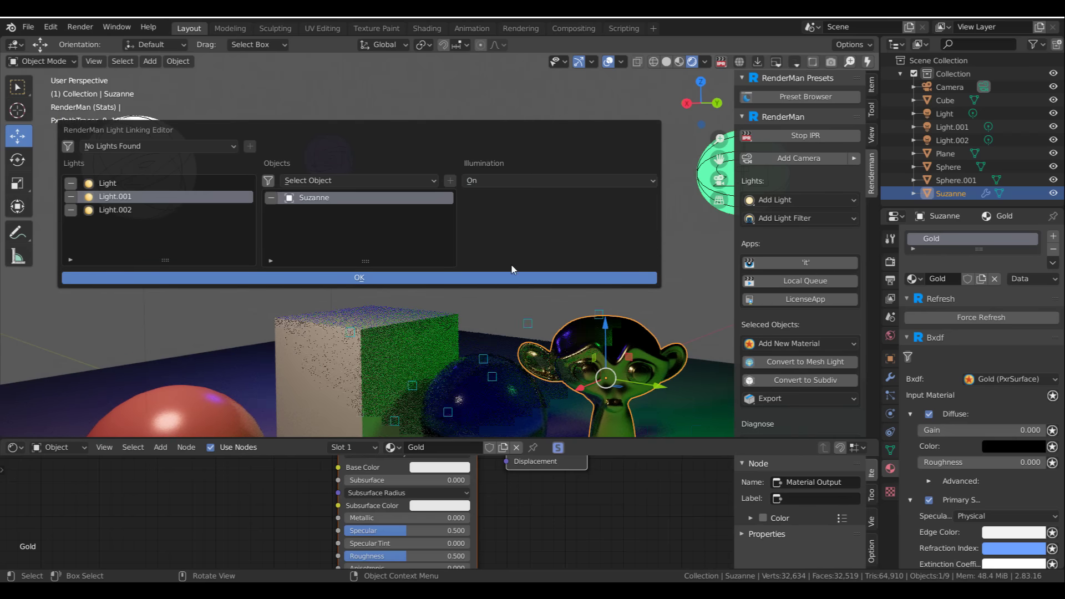
- Replace Suzanne with the Cube in Light.001's linked objects and set the illumination to Off
left_click(271, 198)
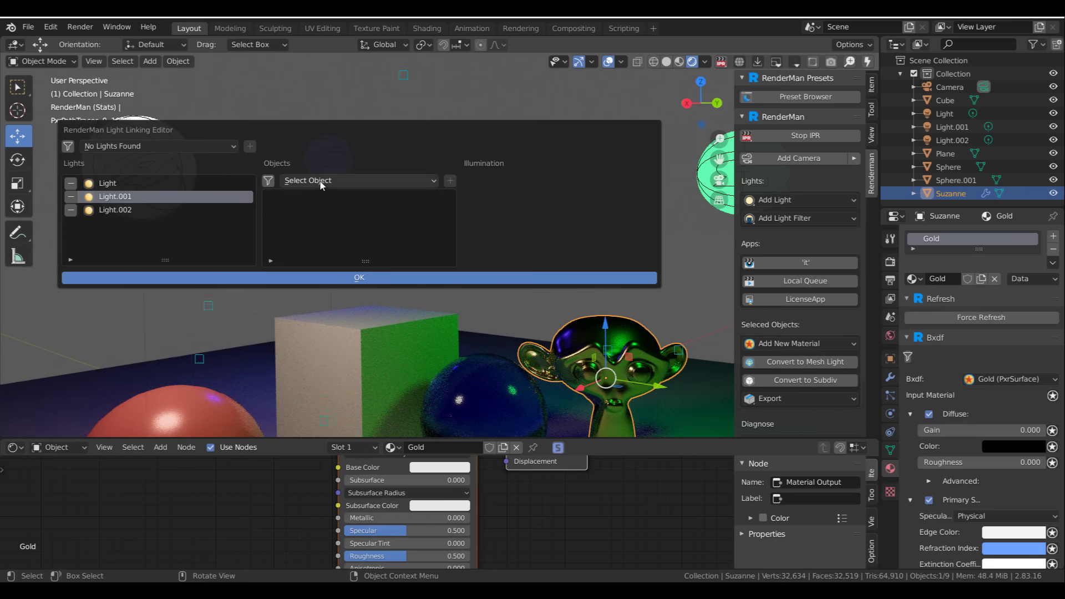
left_click(358, 180)
left_click(383, 209)
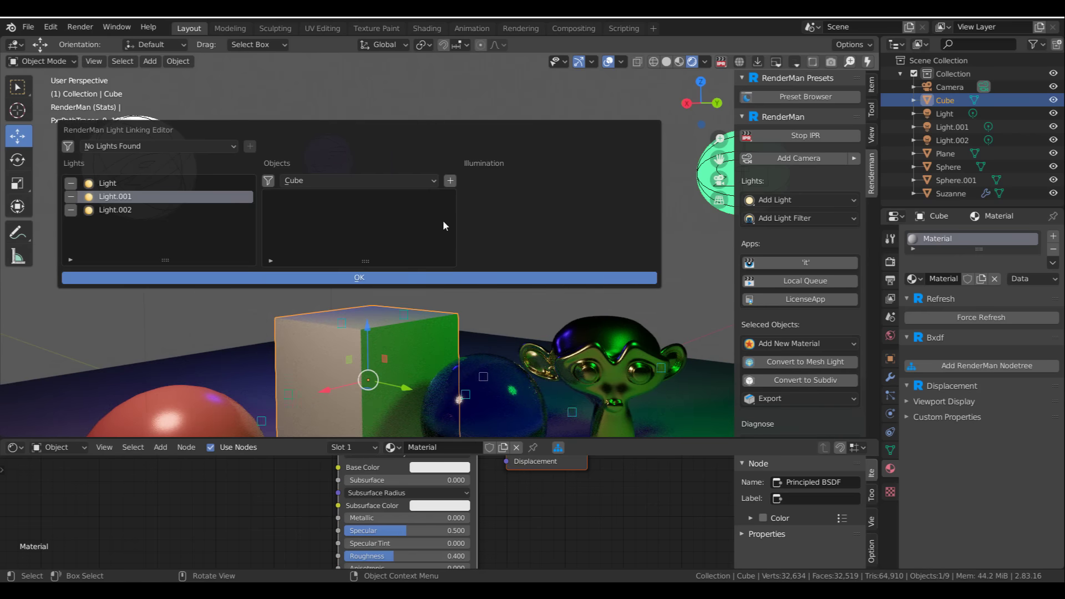
left_click(449, 182)
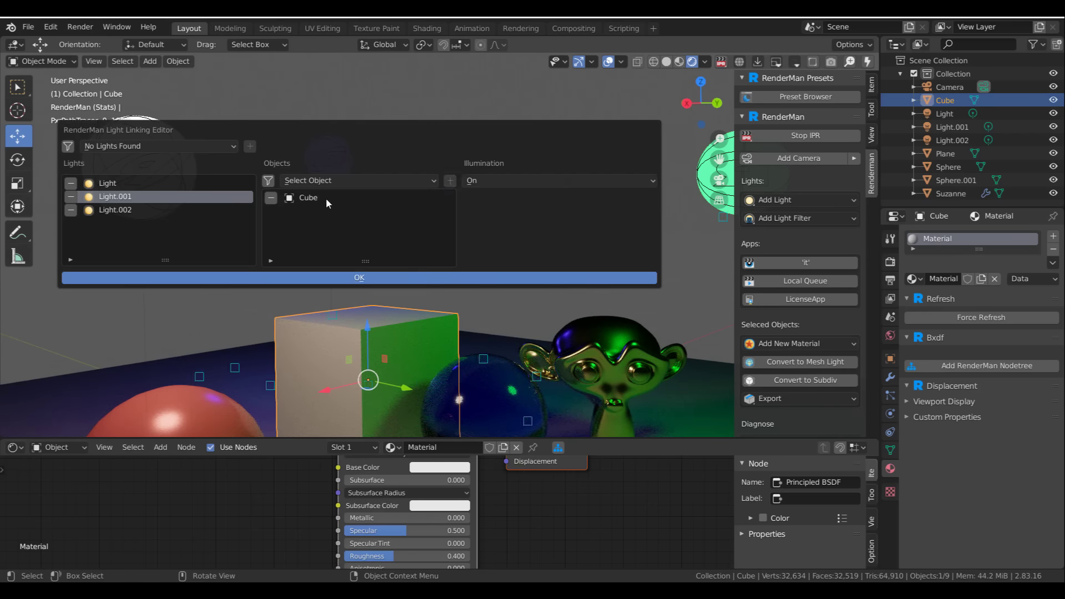
left_click(514, 181)
left_click(481, 224)
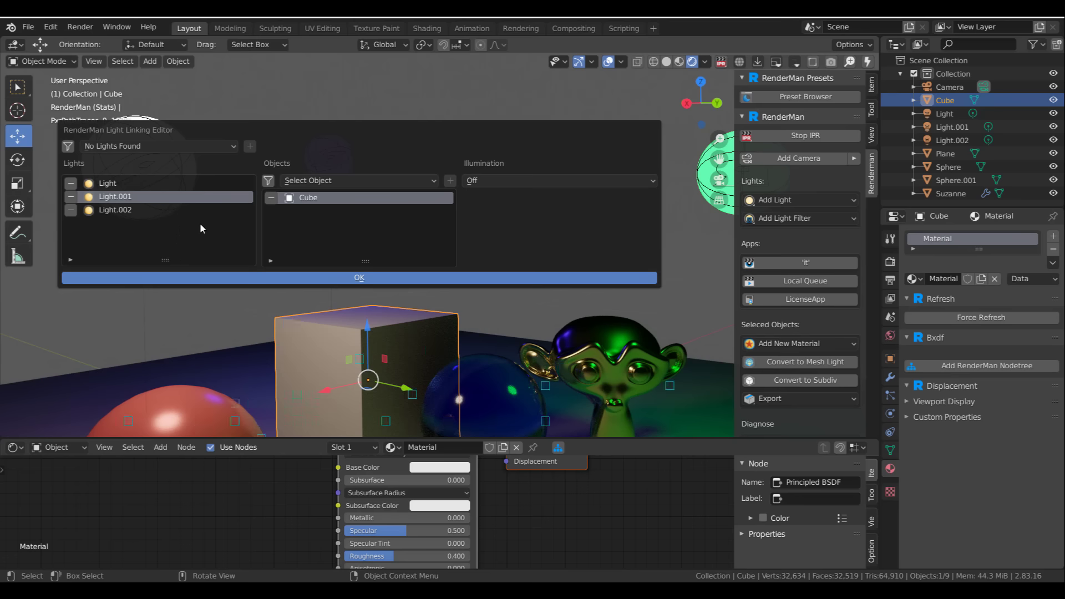
- Link the Cube to the blue light, Light.002, with illumination set to Off, and close the Light Linking Editor
left_click(122, 211)
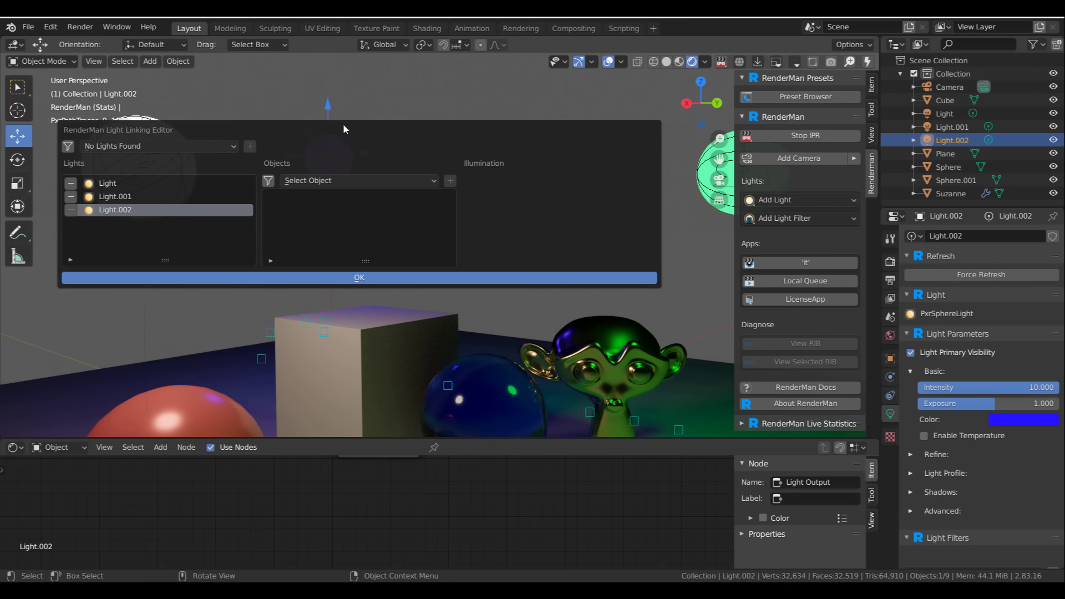
left_click_drag(342, 123, 413, 409)
left_click(447, 460)
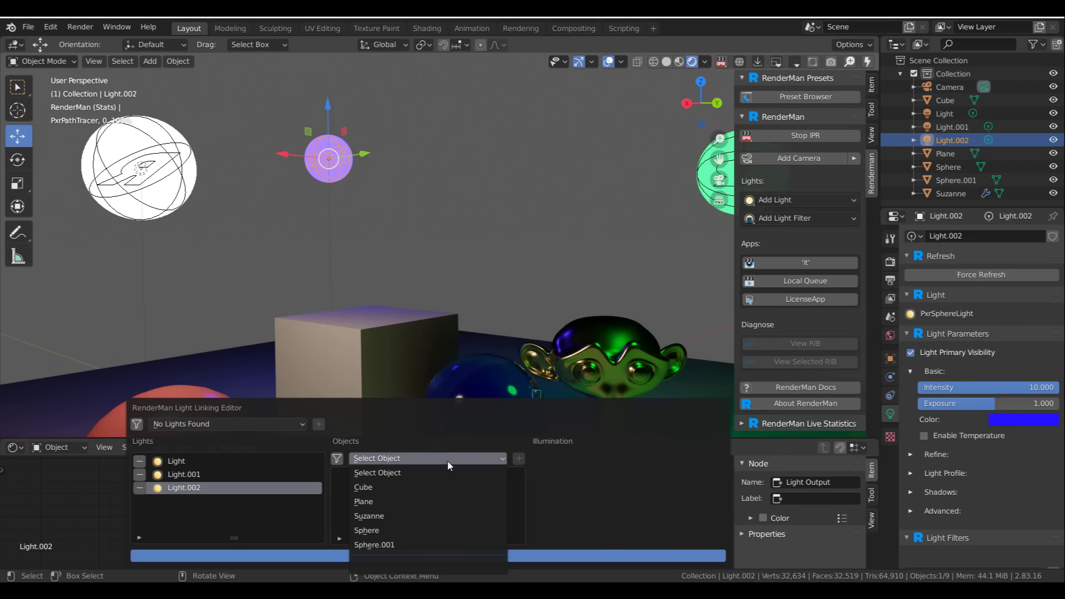
left_click(382, 487)
left_click(518, 459)
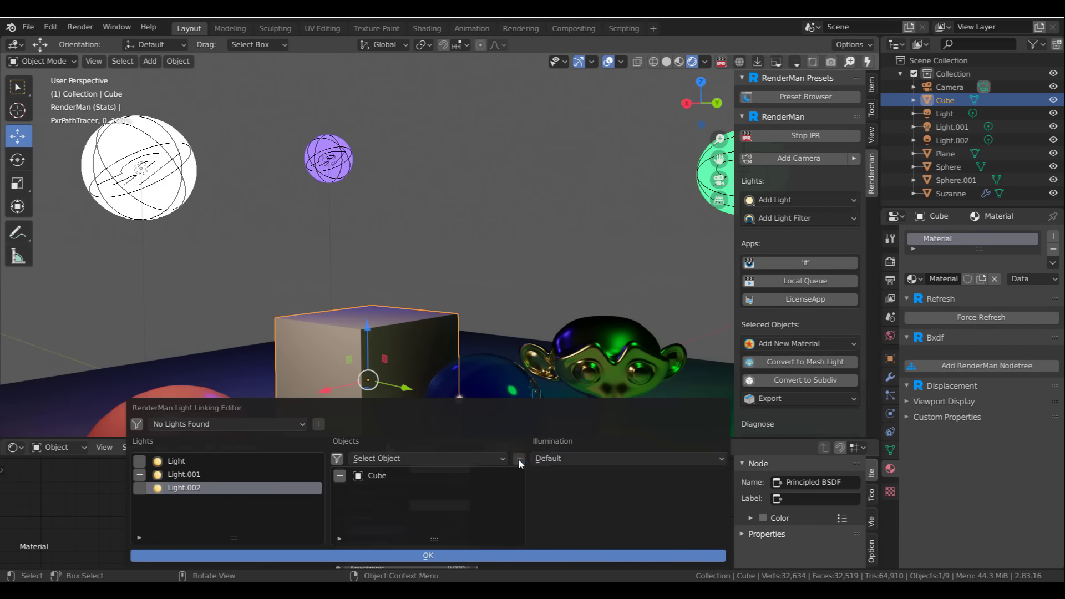
left_click(380, 478)
left_click(611, 459)
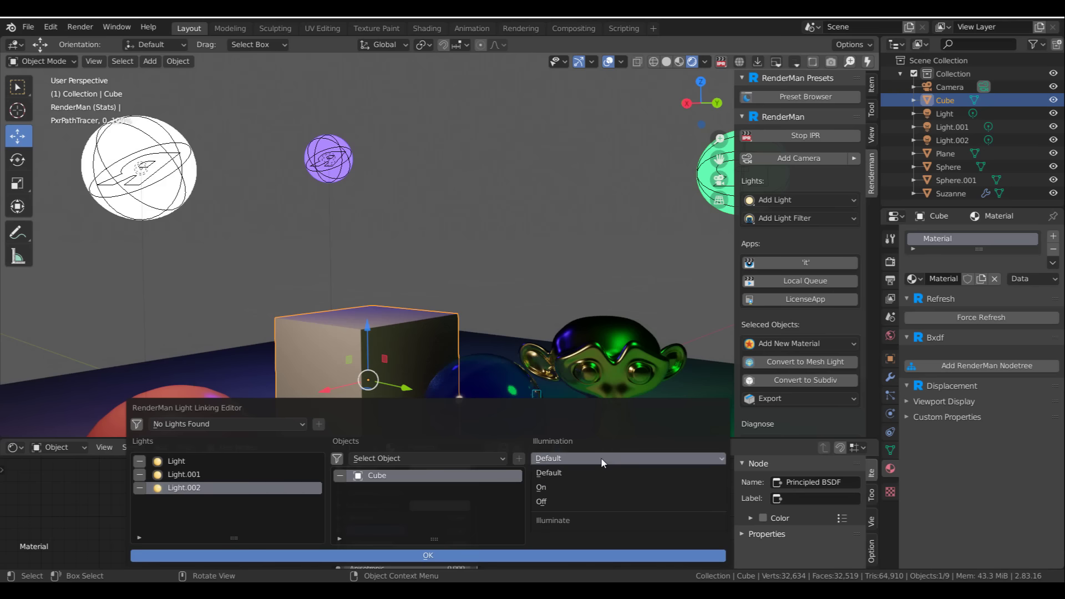
left_click(554, 501)
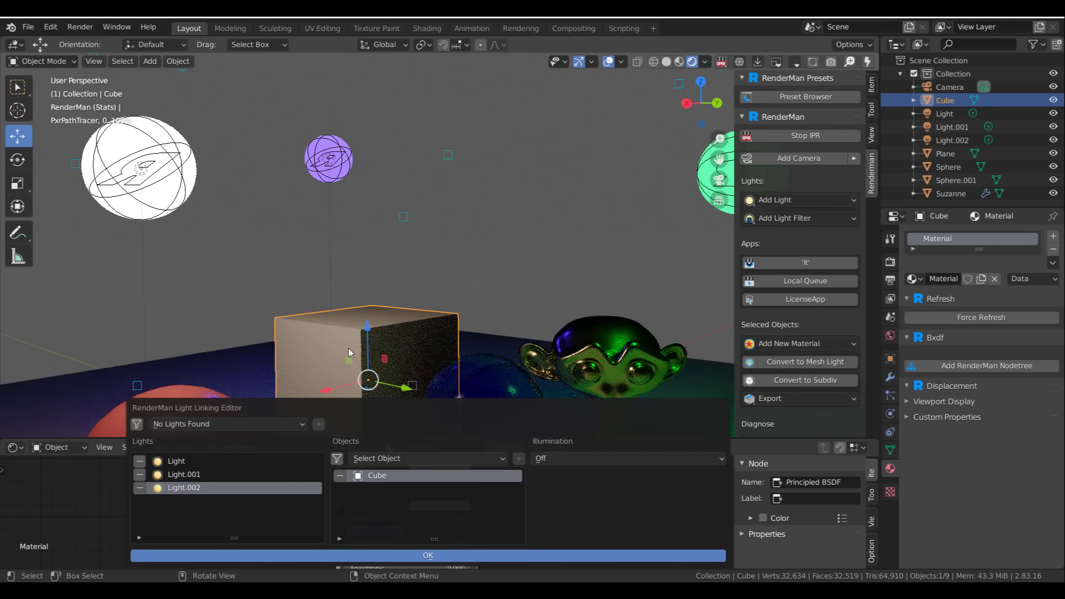
left_click(484, 557)
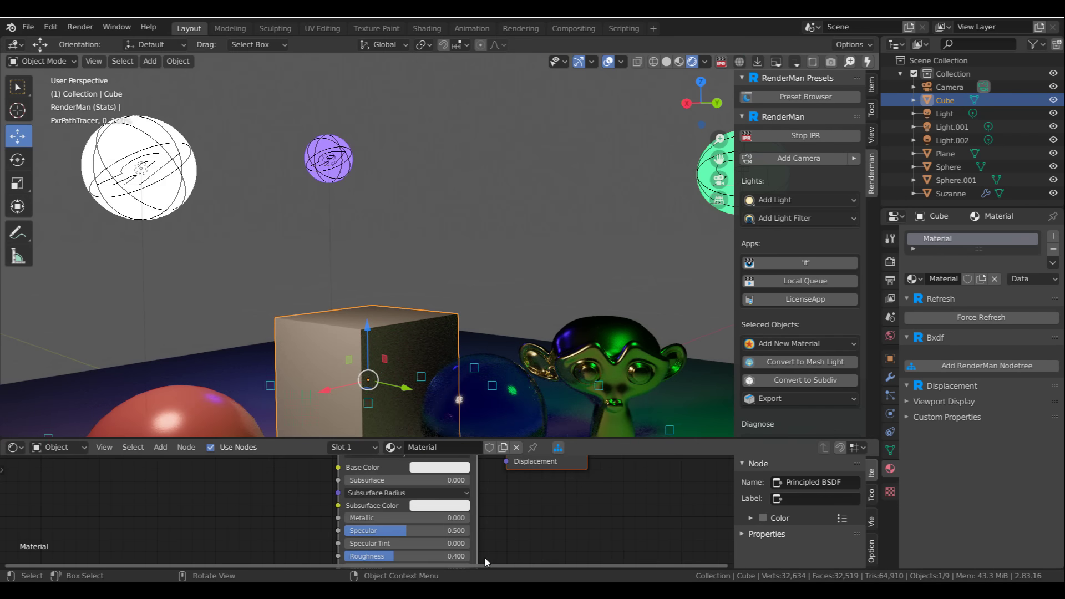
- Open RenderMan's Light Mixer Editor and add a new light mixer group
scroll(389, 142, "down", 2)
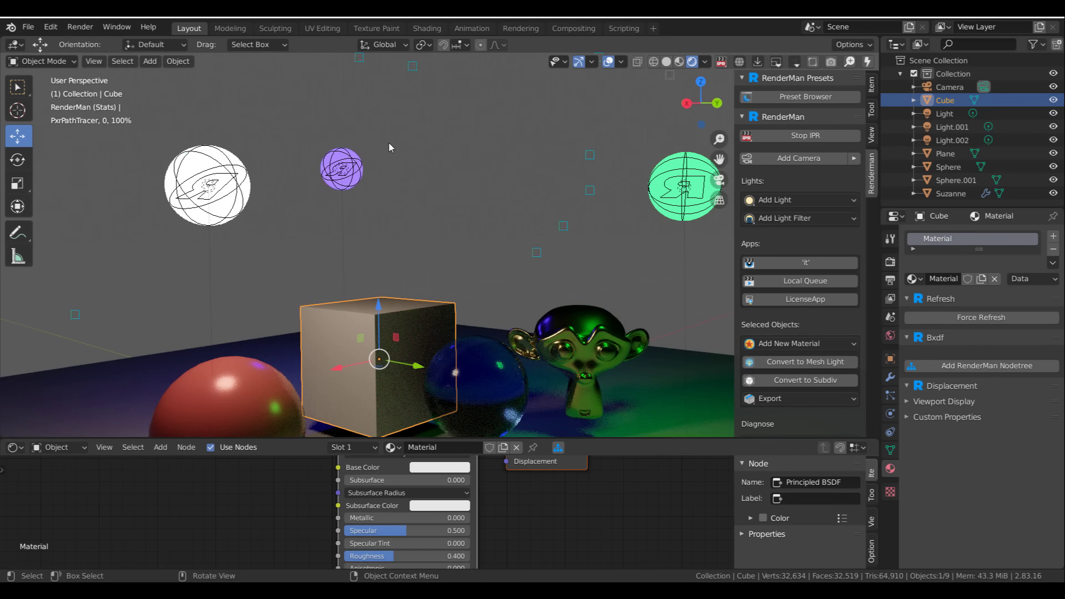
scroll(388, 143, "down", 1)
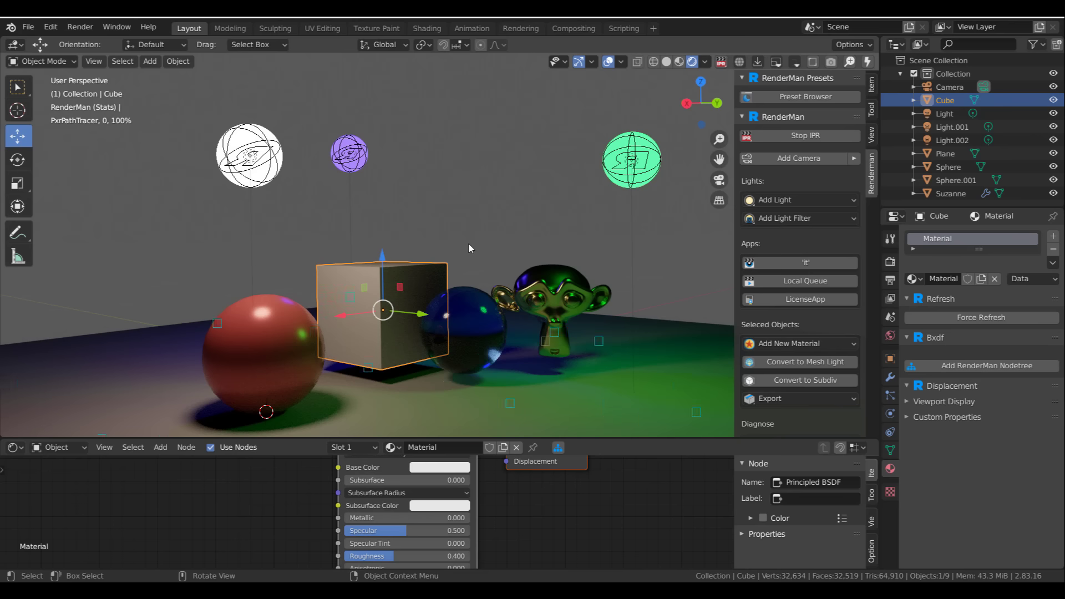
key("shift+a")
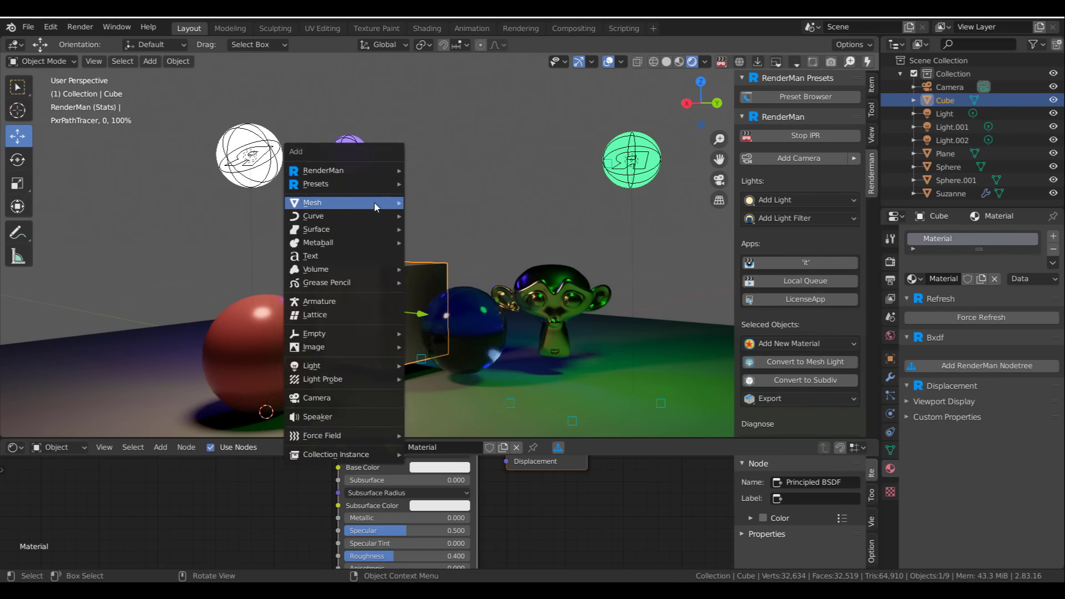
left_click(410, 183)
right_click(411, 172)
mouse_move(413, 173)
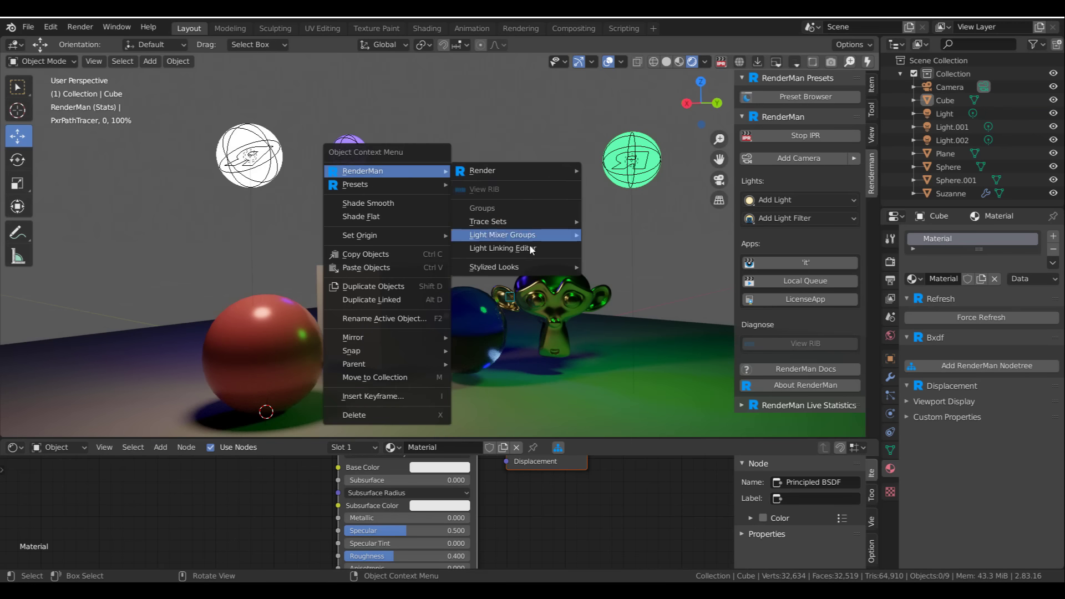
mouse_move(541, 240)
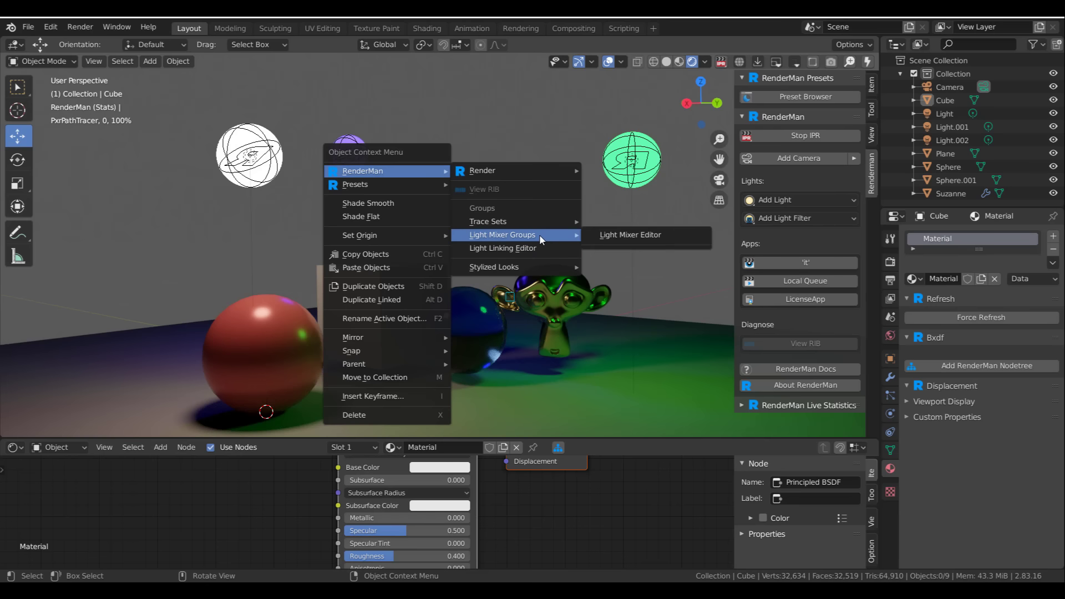
left_click(637, 240)
left_click(719, 235)
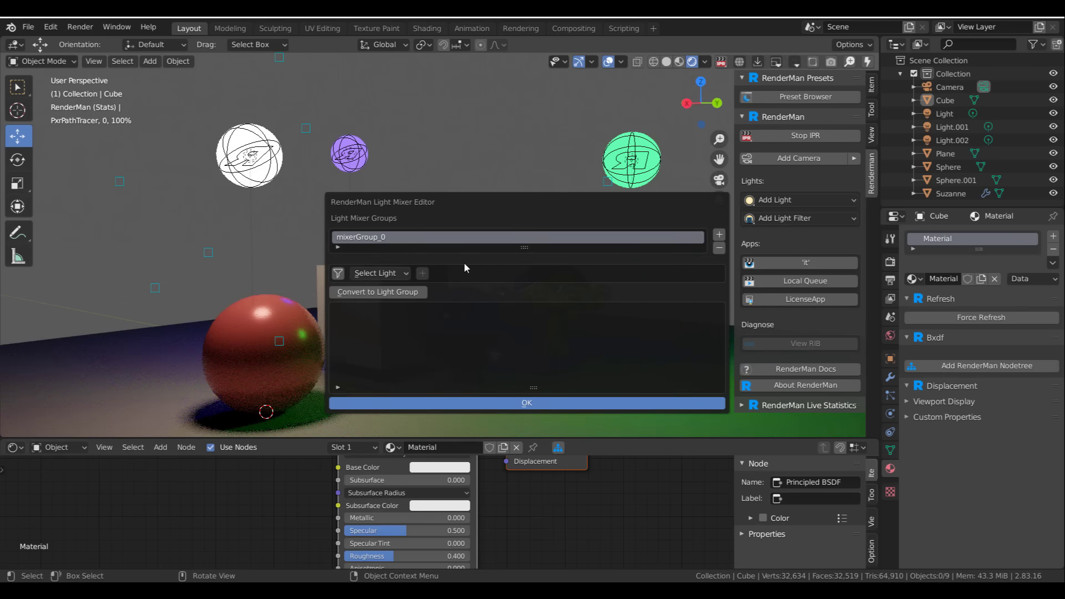
- Add Light, Light.001 and Light.002 to the light mixer group mixerGroup_0
left_click(386, 273)
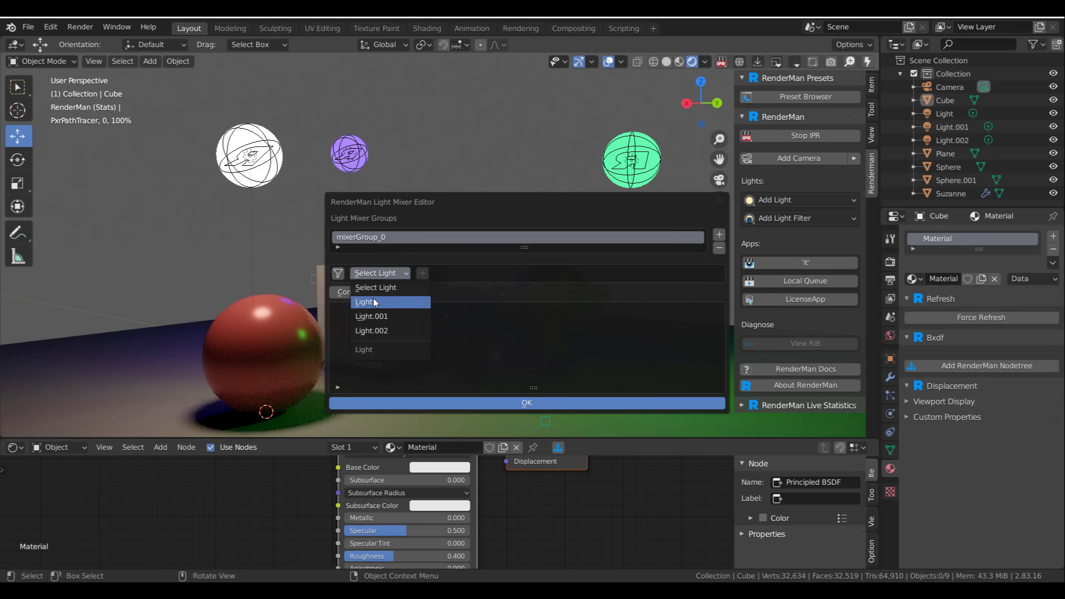
left_click(374, 299)
left_click(422, 273)
left_click(382, 273)
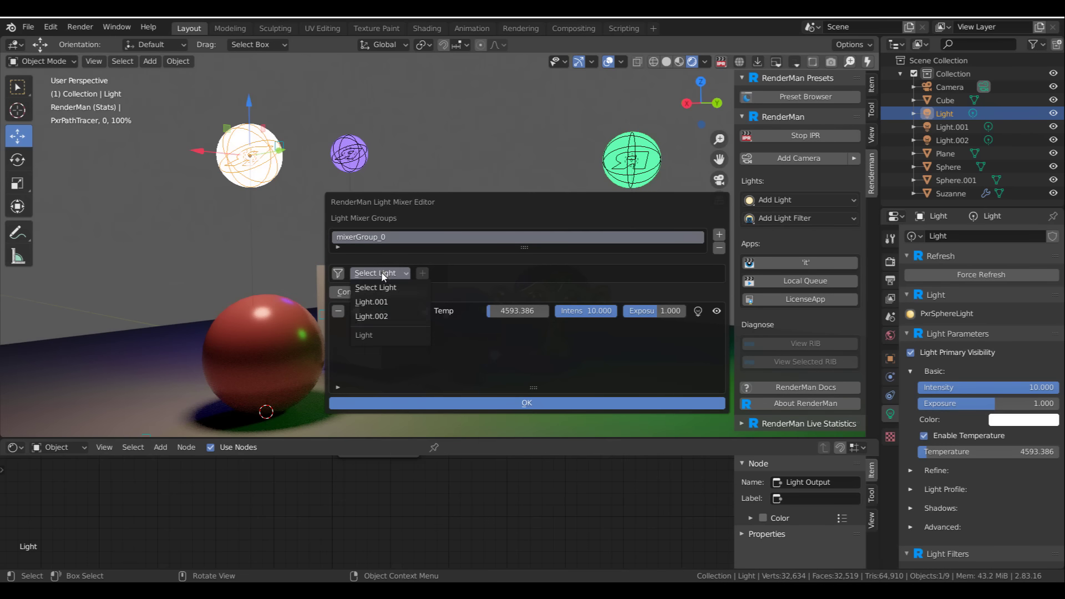
left_click(387, 303)
left_click(422, 272)
left_click(382, 273)
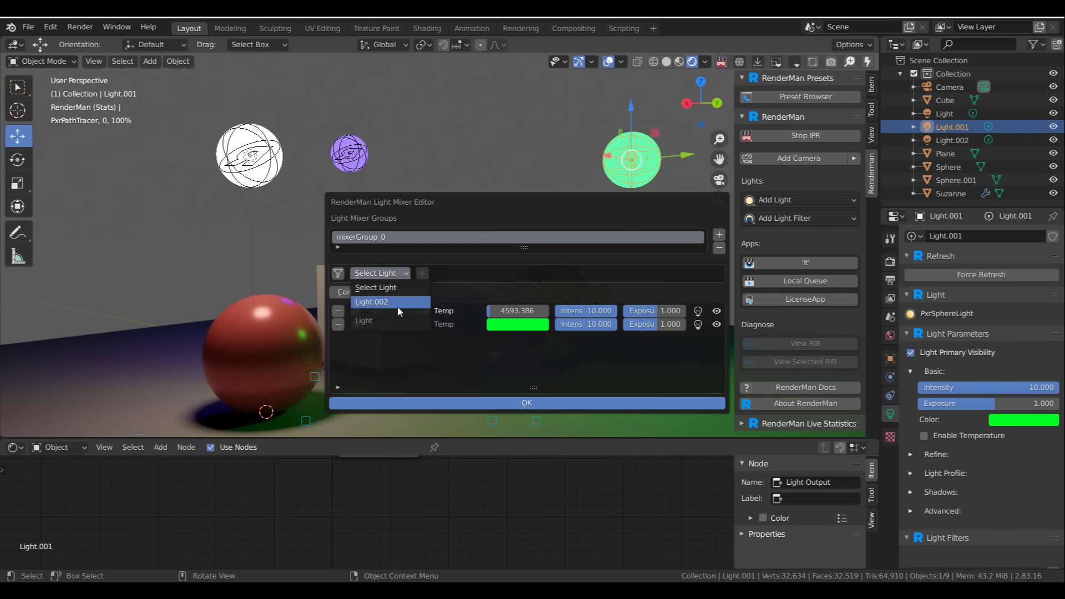
left_click(384, 303)
left_click(422, 272)
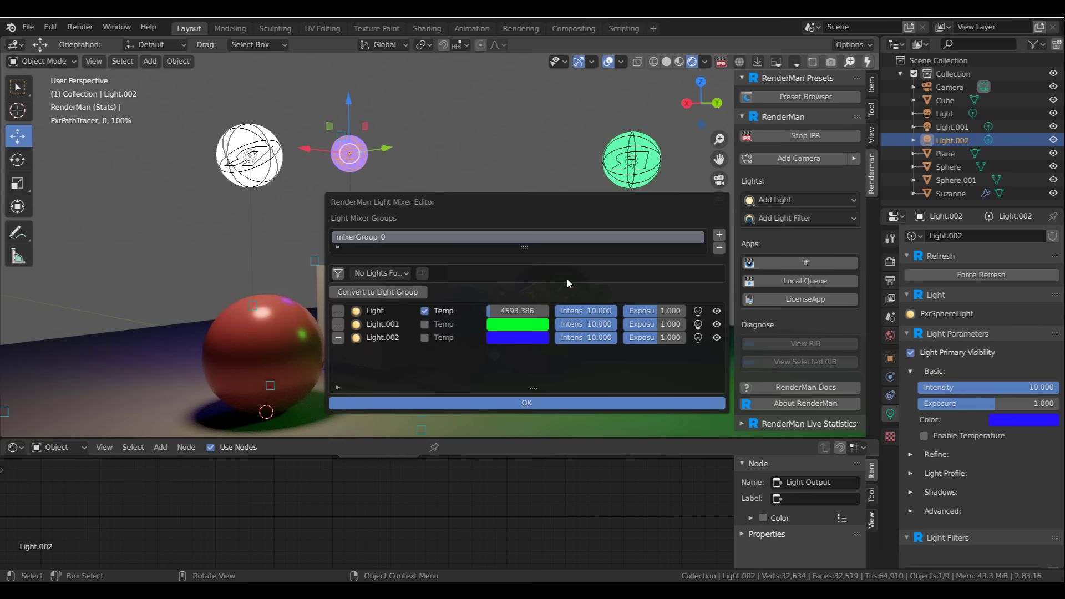
- Raise the white Light's temperature to about 31242.508 and its exposure to about 5.348 in the light mixer
left_click_drag(512, 202, 511, 366)
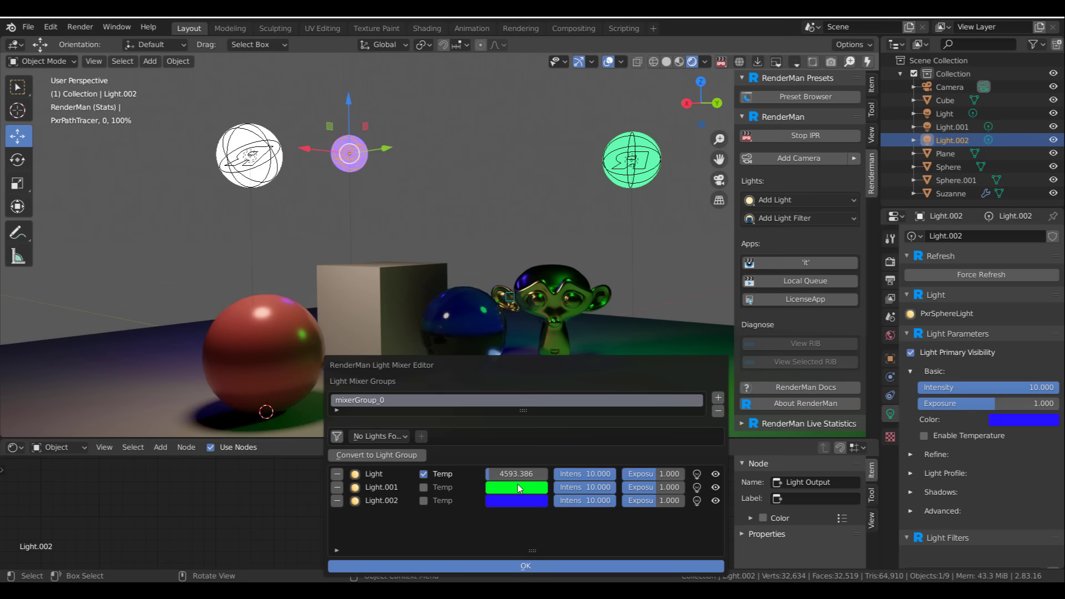
left_click_drag(495, 476, 515, 476)
left_click_drag(557, 383, 532, 345)
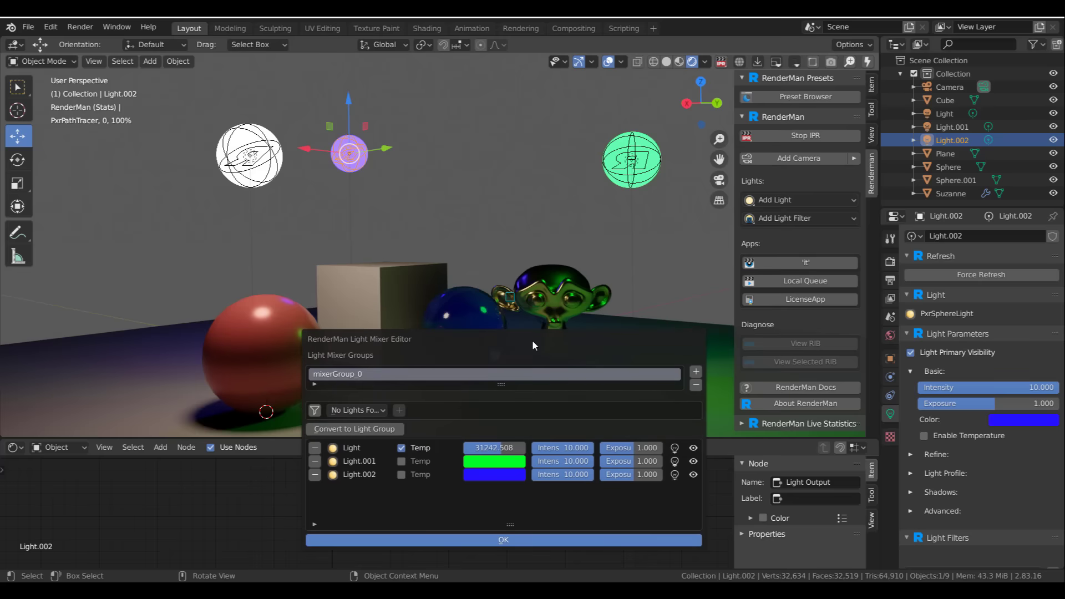
left_click_drag(626, 448, 649, 448)
- Recolour Light.001 to magenta with intensity about 7.368 and Light.002 to yellow in the light mixer
left_click(494, 474)
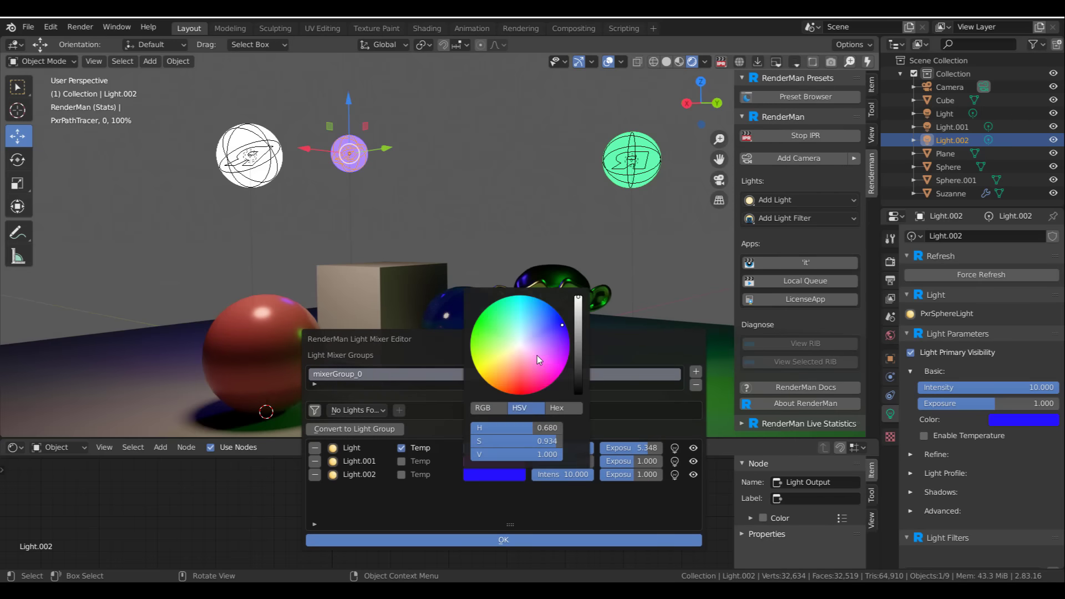
left_click_drag(539, 355, 554, 370)
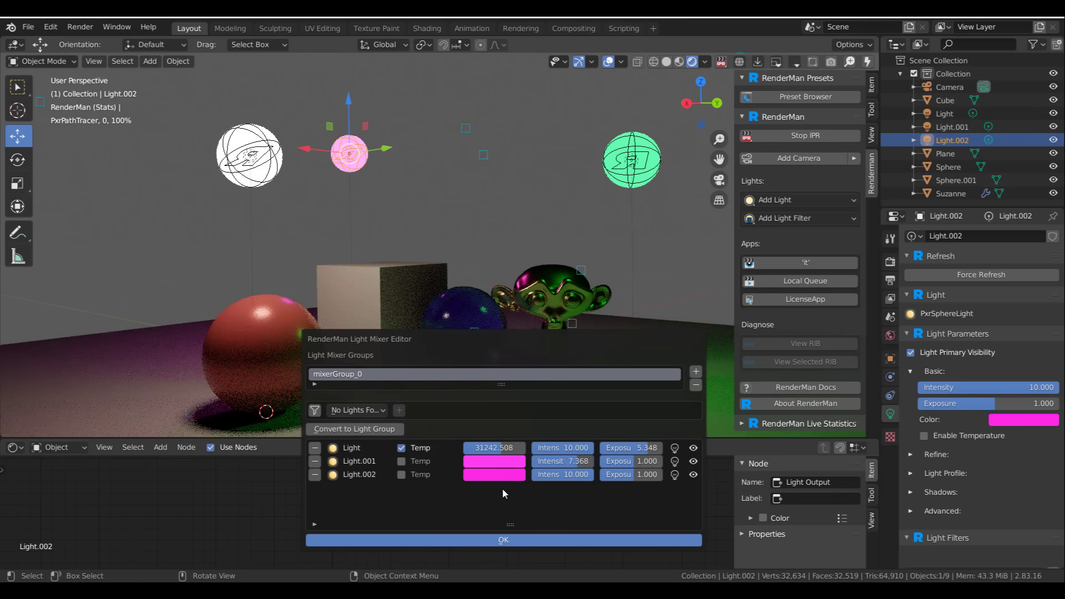
left_click(513, 477)
left_click(489, 362)
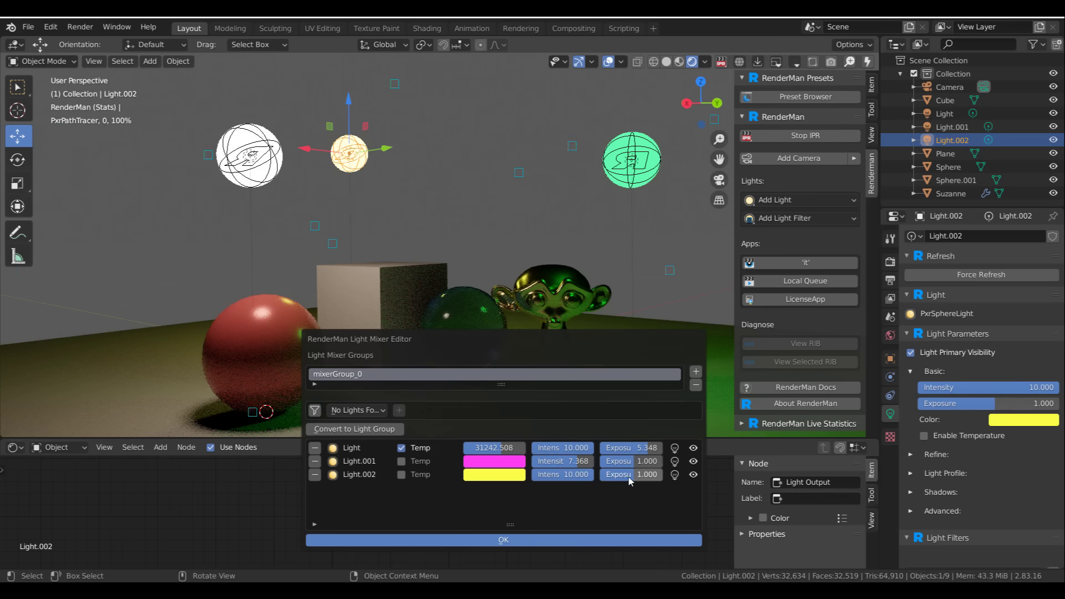
- Set the exposure of Light.001 to about 4.130 and Light.002 to about 3.609, and close the Light Mixer Editor
left_click_drag(630, 461, 657, 461)
left_click_drag(636, 478, 644, 478)
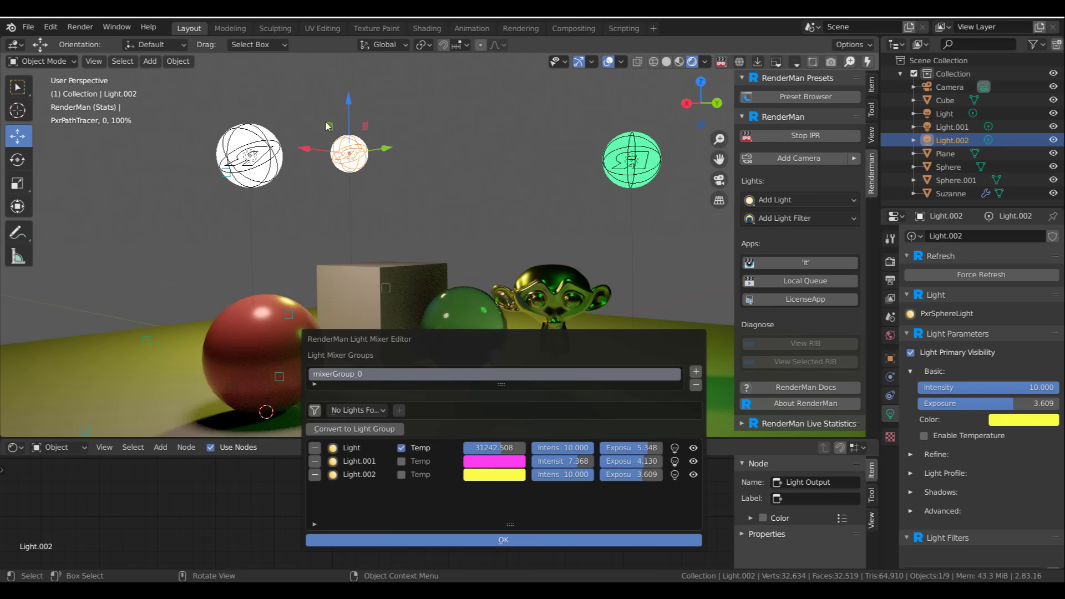
left_click(544, 540)
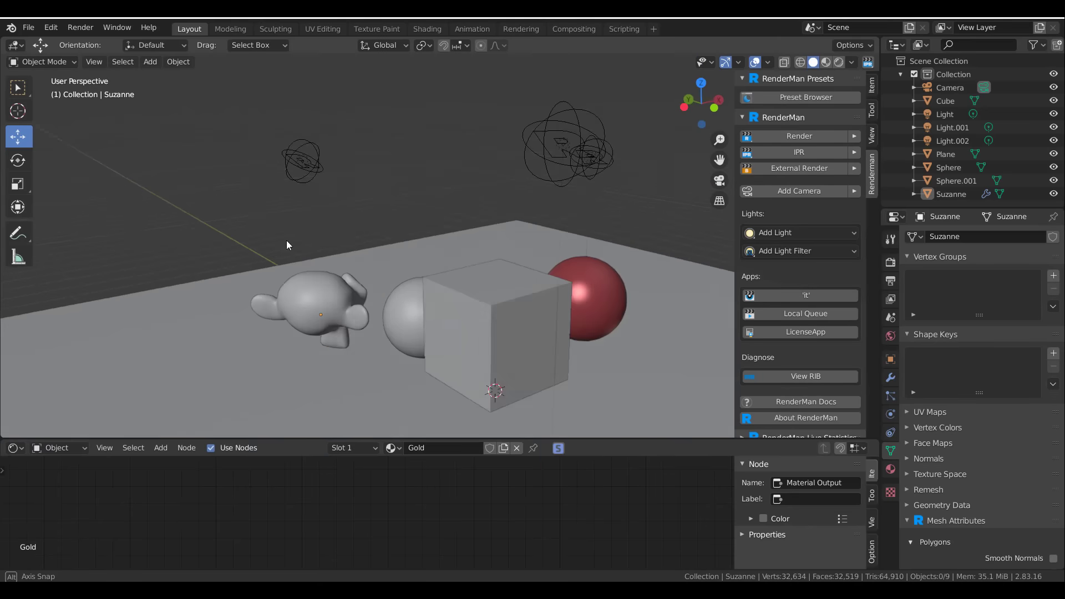
- Look through the RenderMan object types available for adding, such as lights, quadrics, volumes and archives, and the object's RenderMan actions
middle_click_drag(286, 241, 433, 221)
scroll(465, 246, "up", 4)
scroll(465, 246, "down", 6)
scroll(434, 221, "up", 5)
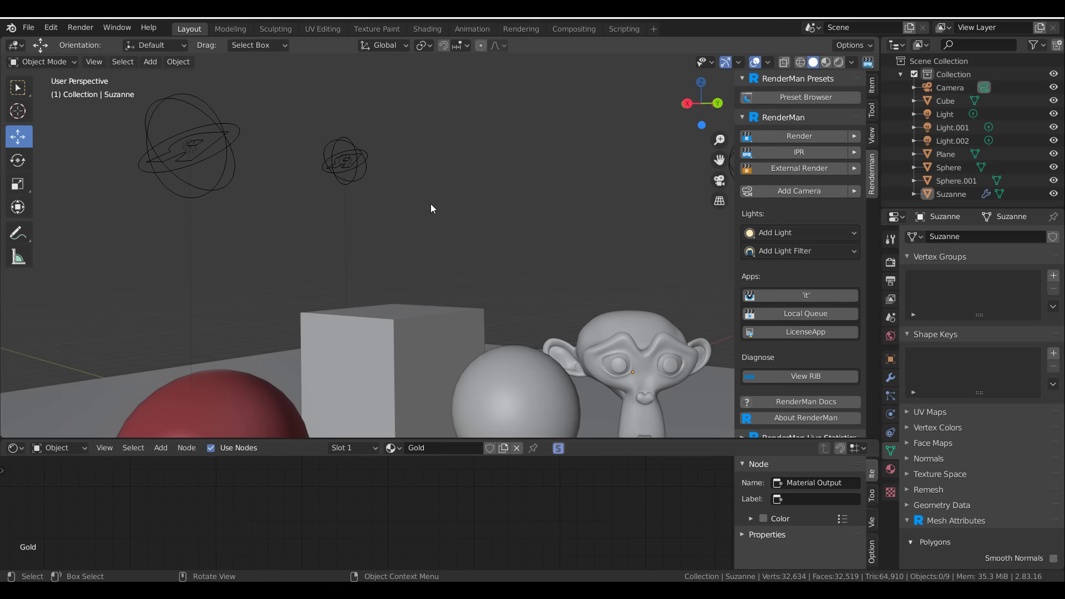
key("shift+a")
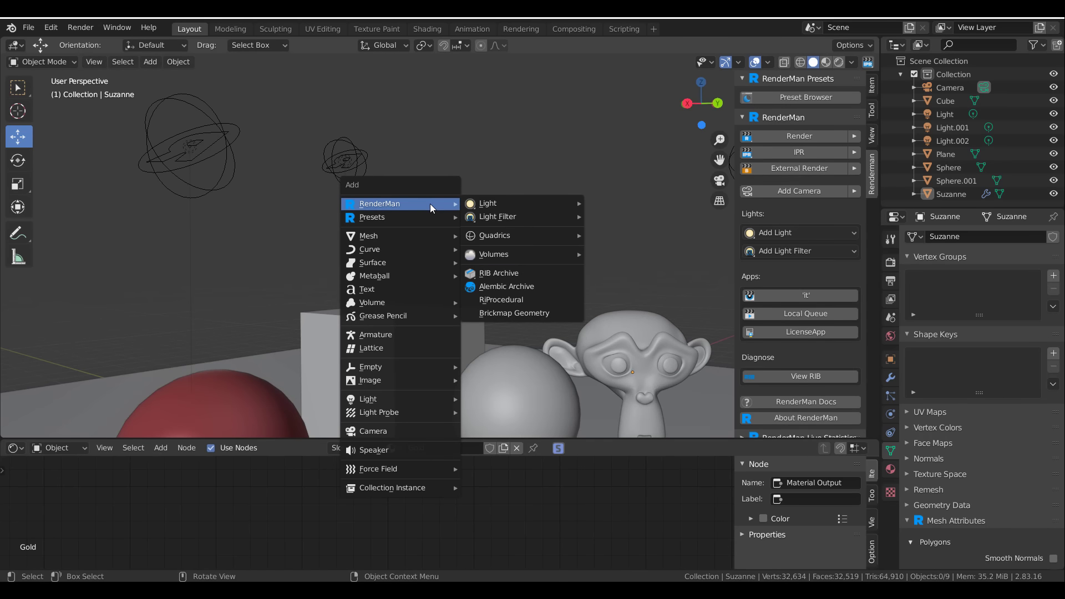
mouse_move(536, 199)
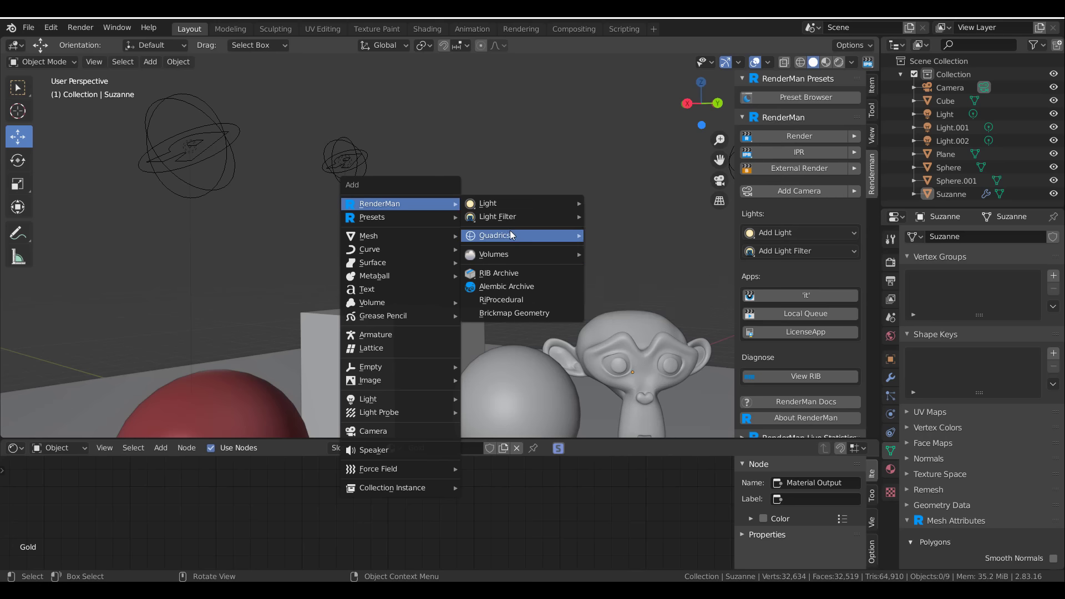
mouse_move(507, 218)
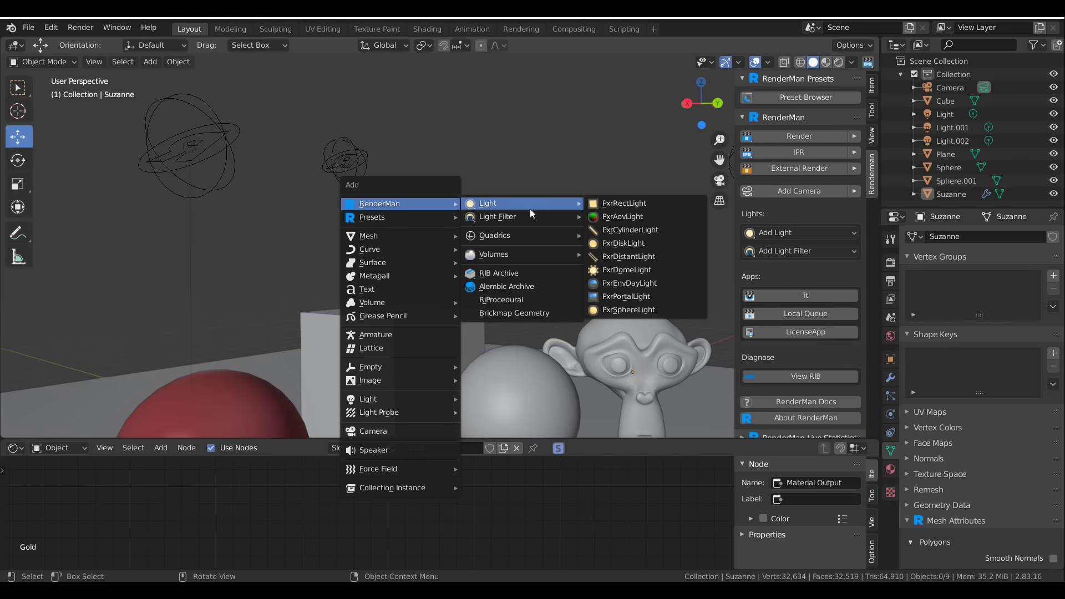
mouse_move(511, 239)
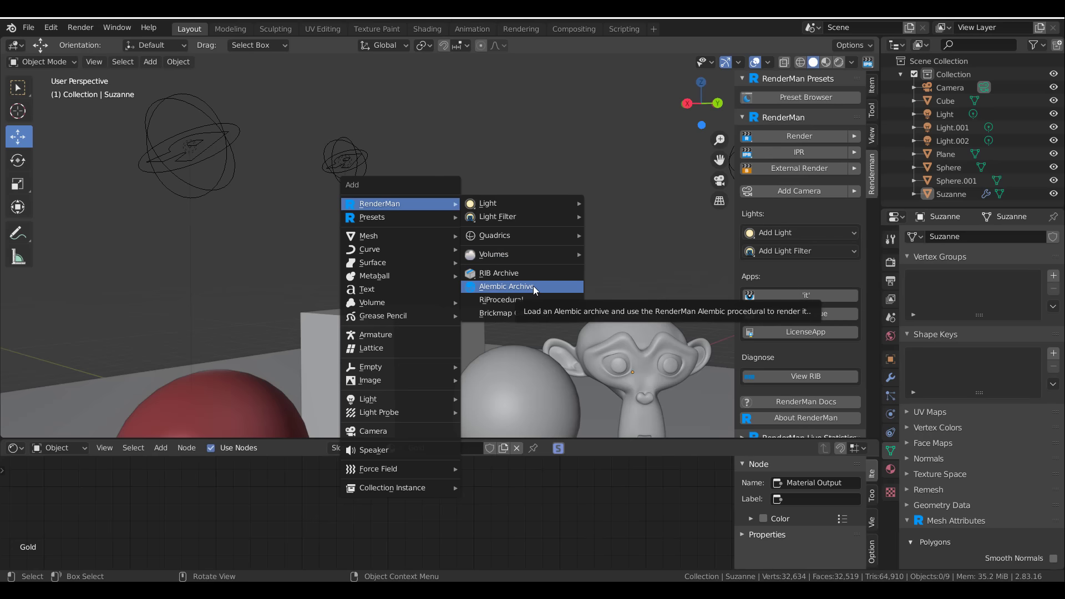
right_click(517, 199)
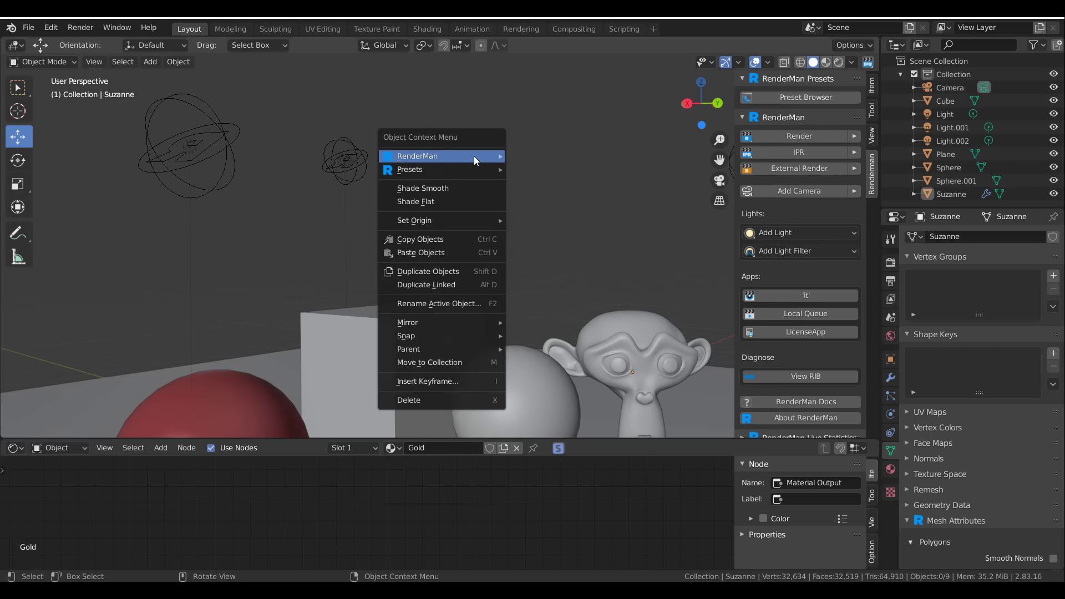
mouse_move(478, 169)
- Apply the Mercury metal preset to the ground plane and start the interactive viewport render
scroll(437, 338, "down", 3)
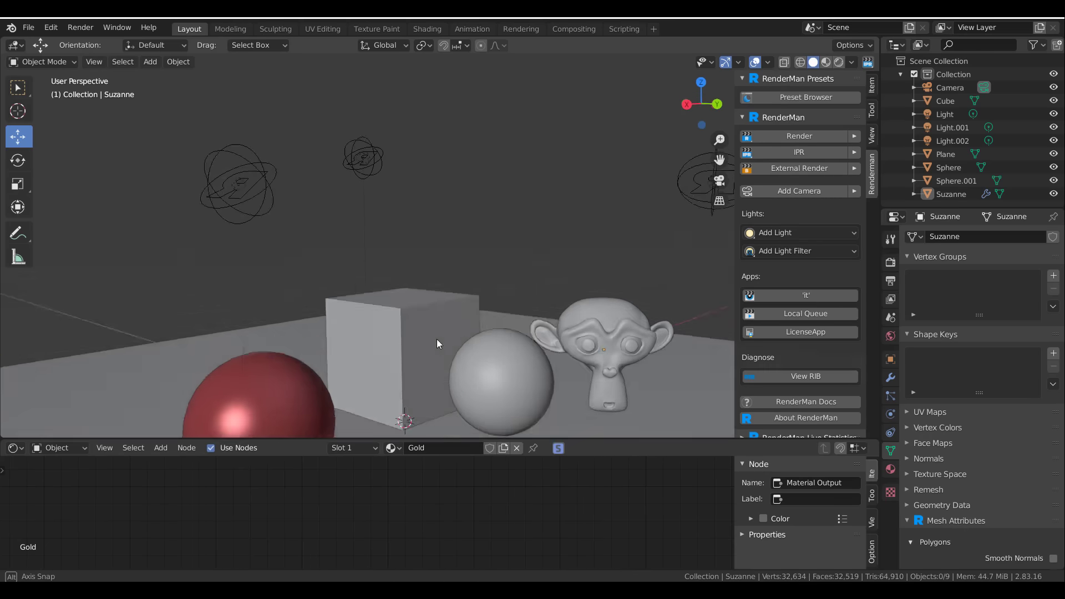
middle_click_drag(494, 333, 484, 350)
left_click(483, 349)
right_click(483, 341)
mouse_move(483, 336)
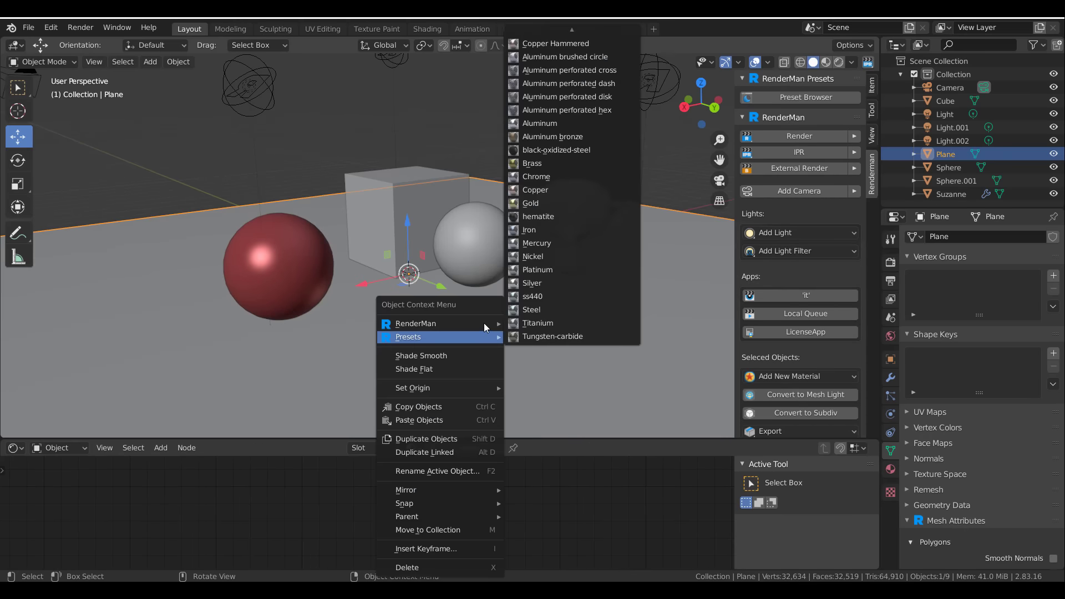
left_click(546, 244)
left_click(867, 64)
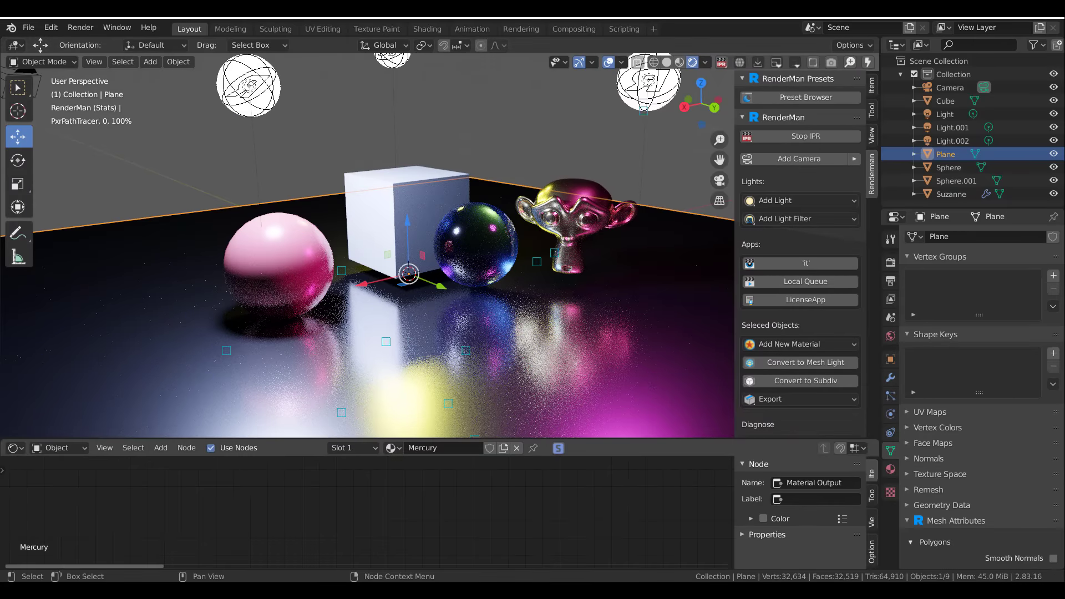
- Deselect the plane, restart the interactive viewport render and take a snapshot of it
middle_click_drag(459, 352, 471, 328)
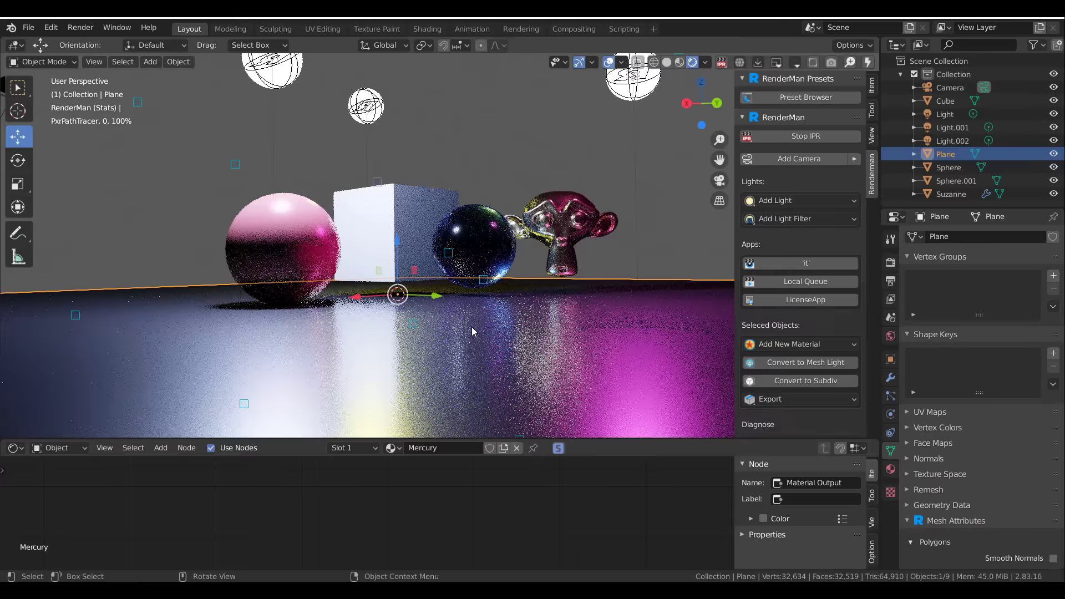
left_click(598, 195)
middle_click_drag(597, 194, 598, 216)
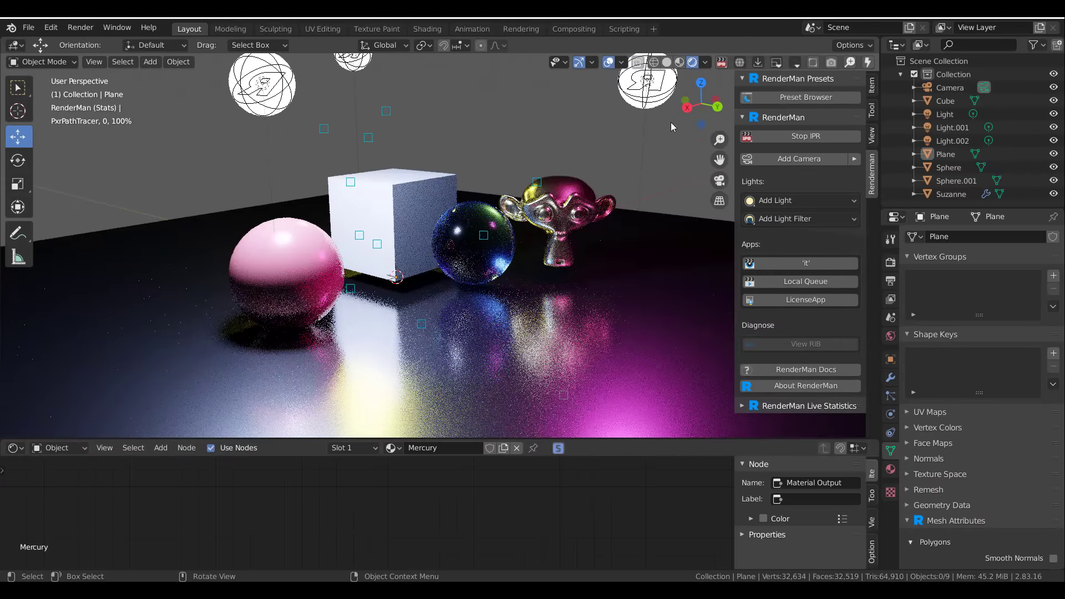
left_click(722, 64)
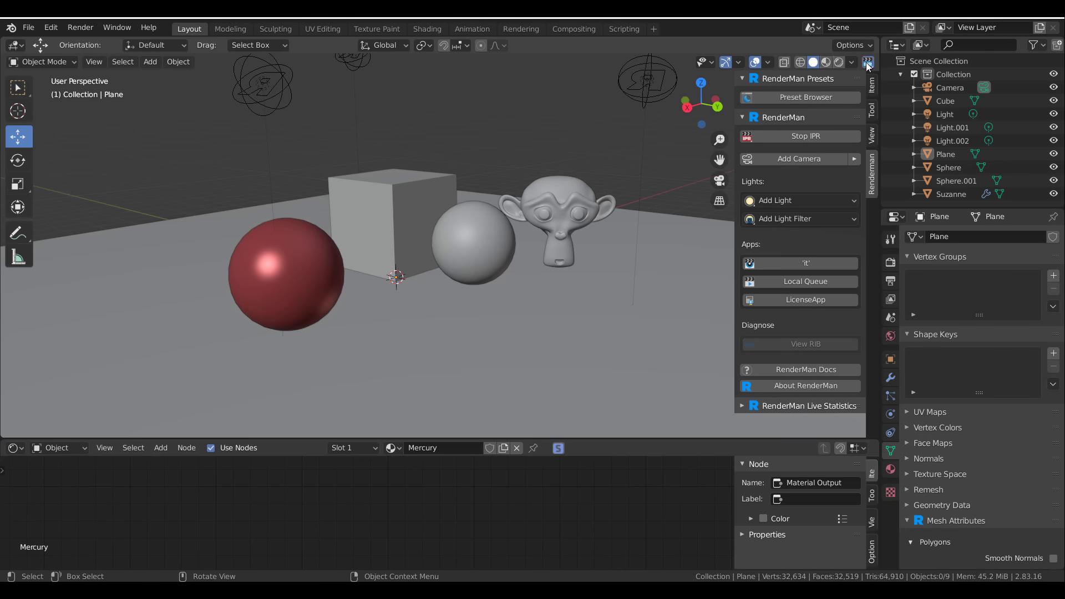
left_click(869, 63)
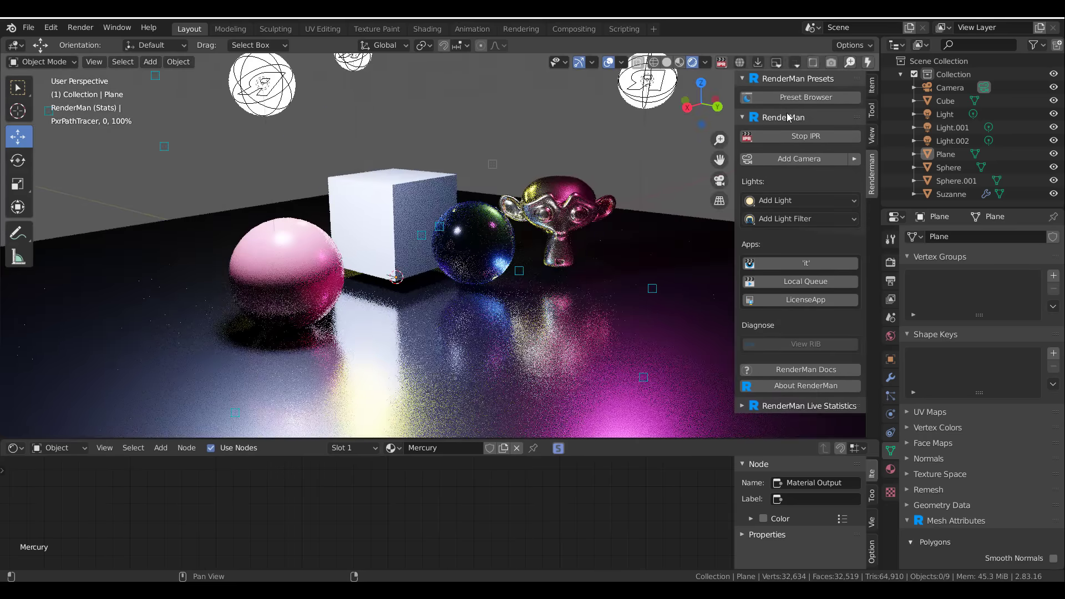
left_click(831, 64)
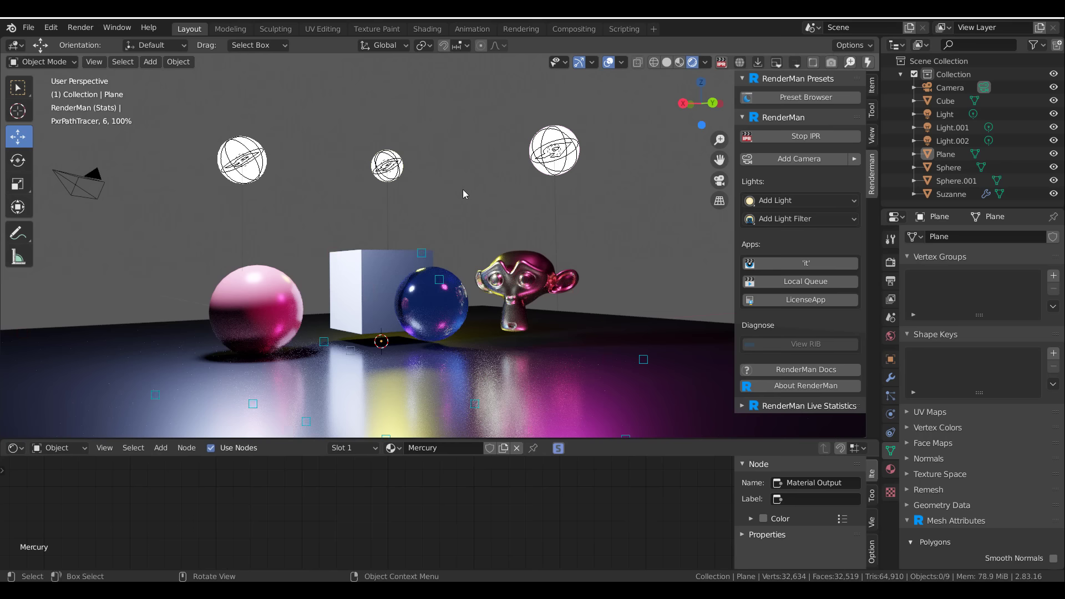
- View the stored viewport snapshots rman_viewport_snapshot_0001_2, _0001_3 and _0001_4 in the Rendering workspace's image editor
left_click(574, 29)
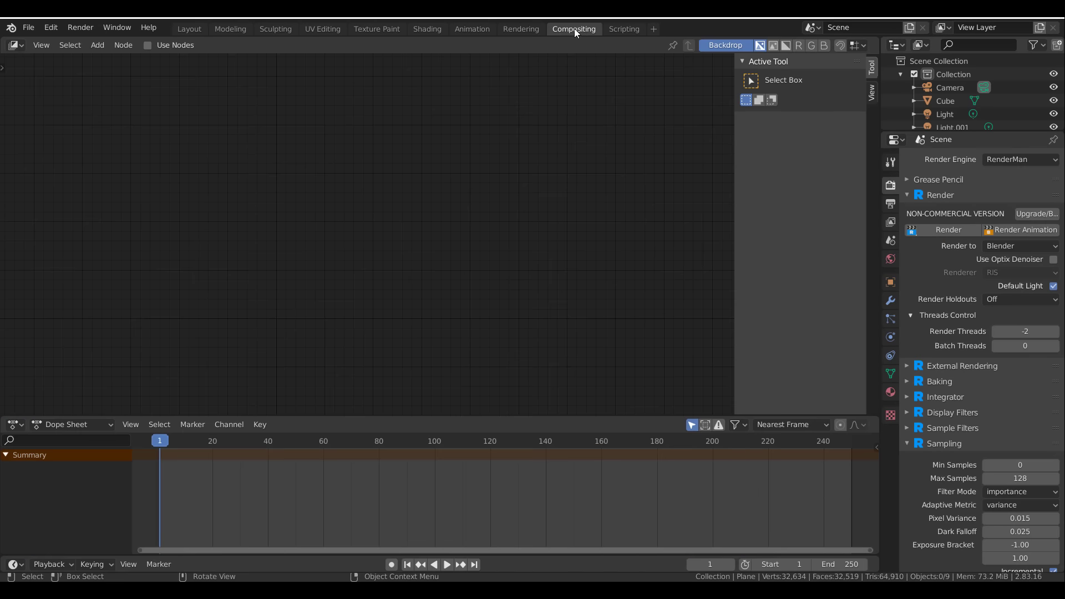
left_click(521, 29)
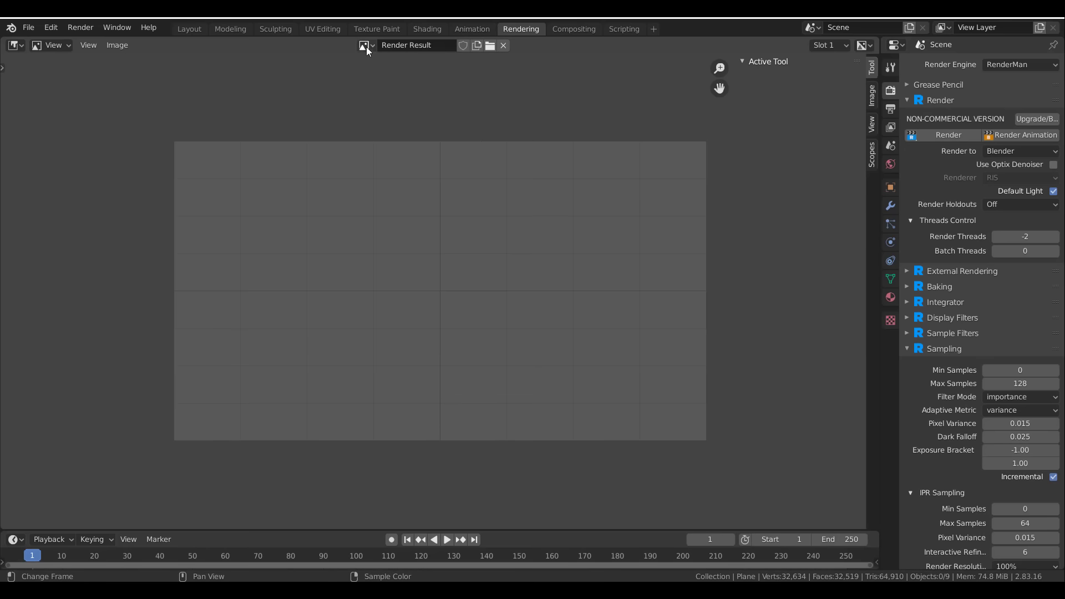
left_click(367, 45)
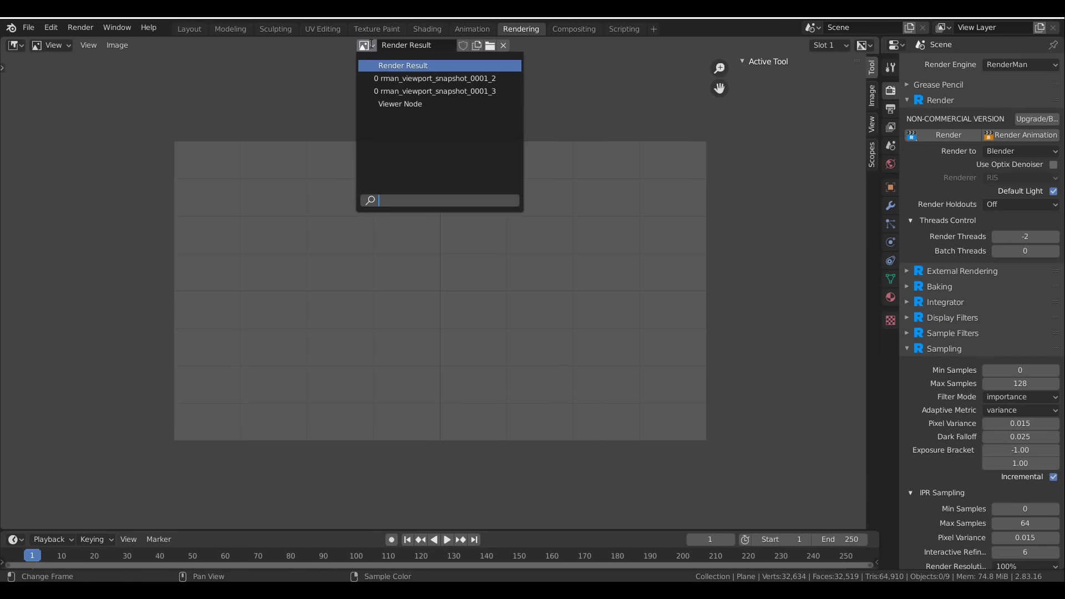
left_click(421, 79)
left_click(358, 46)
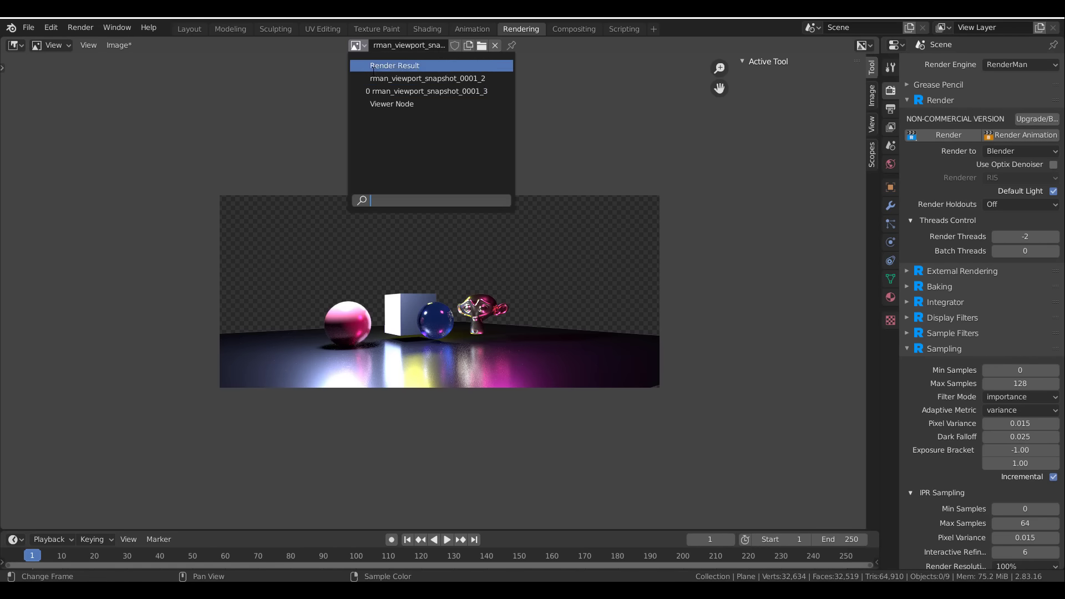
left_click(388, 91)
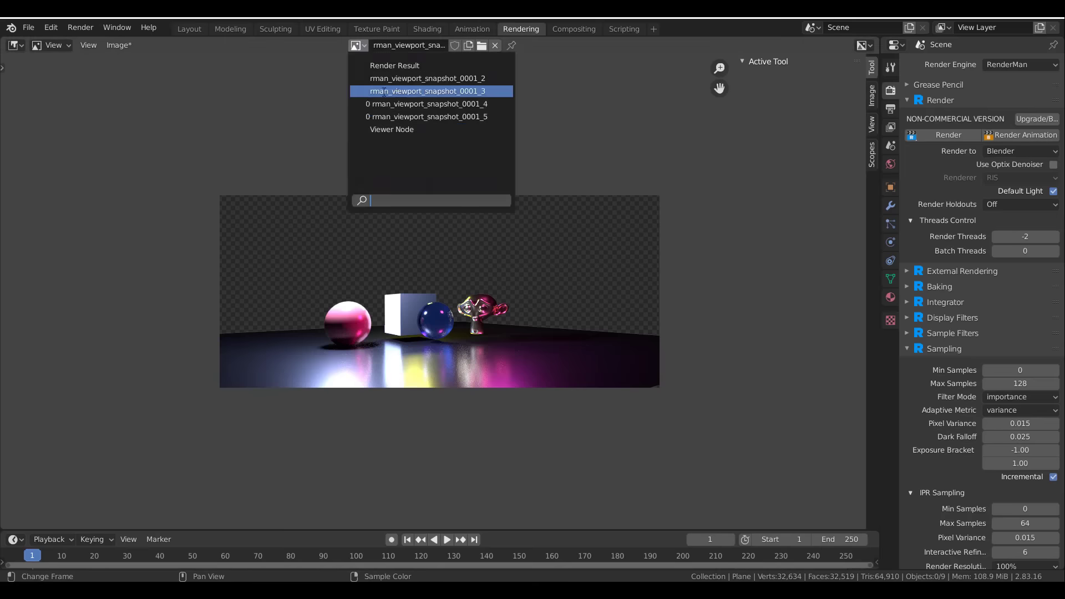
left_click(402, 107)
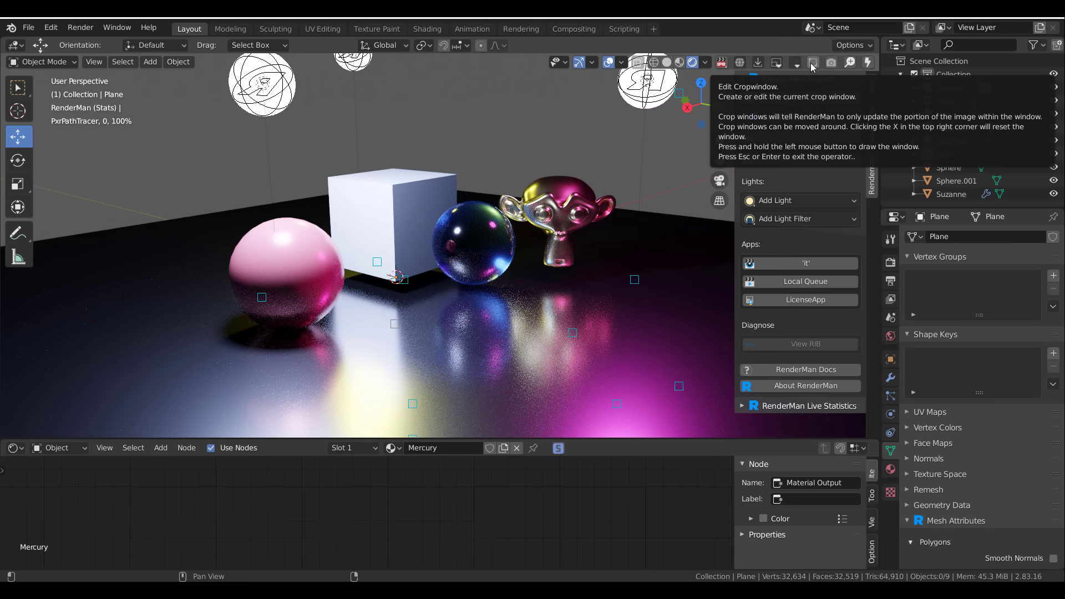
- Try a render crop window over the pink sphere and cube and another over the blue sphere, clearing each one
left_click(812, 62)
left_click_drag(273, 208, 444, 385)
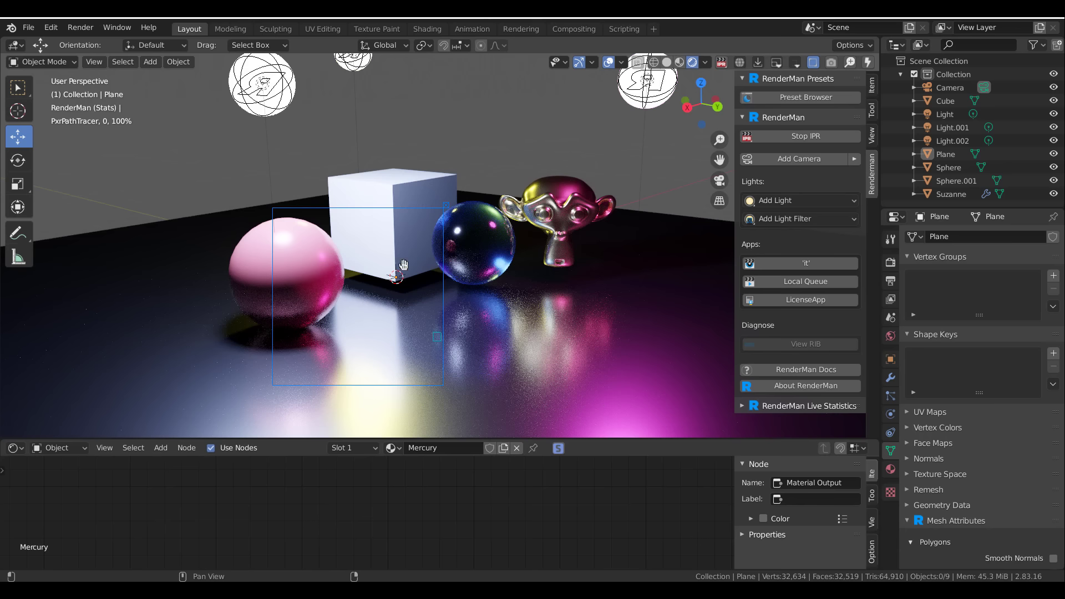
key("ctrl+alt+b")
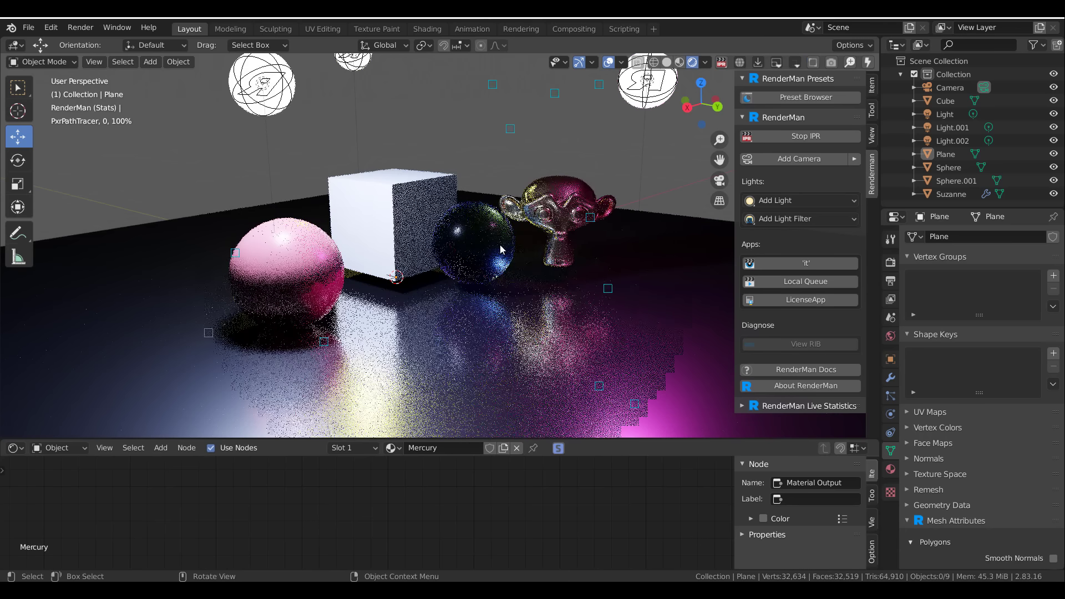
left_click(814, 63)
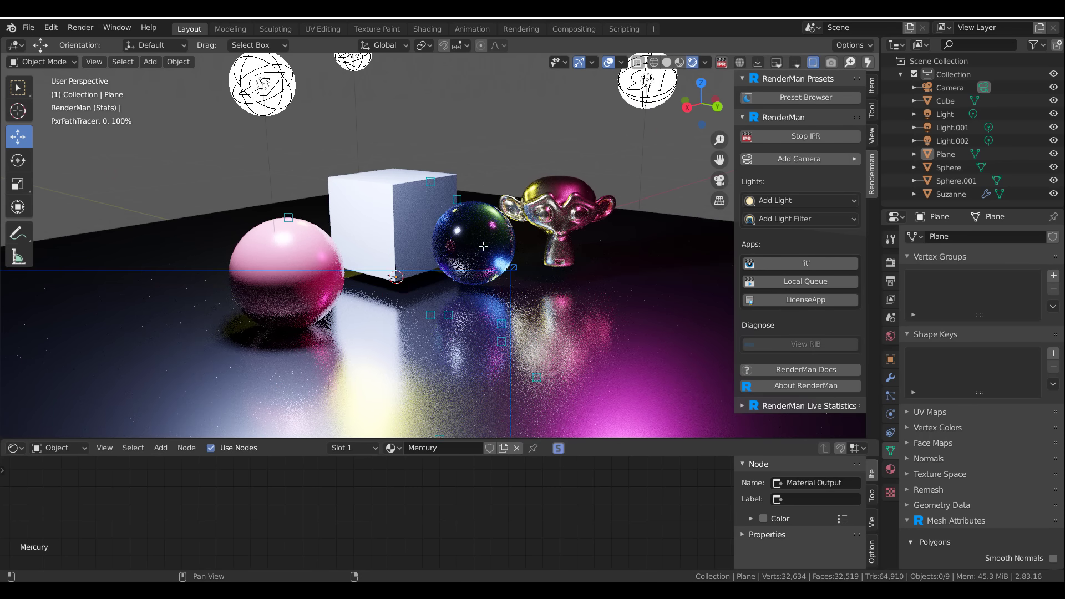
left_click_drag(451, 240, 527, 344)
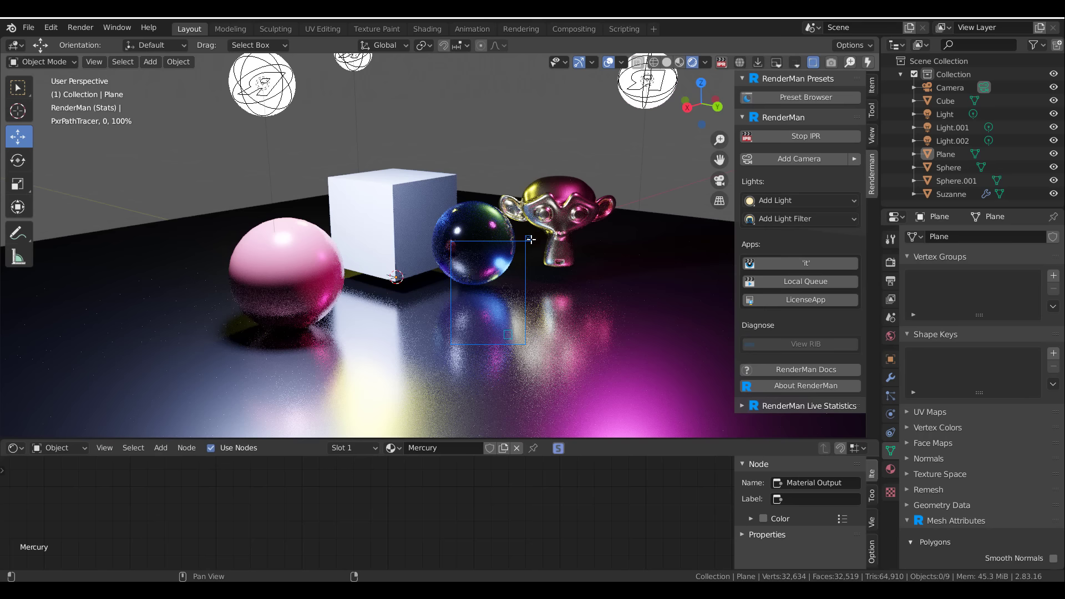
key("ctrl+alt+b")
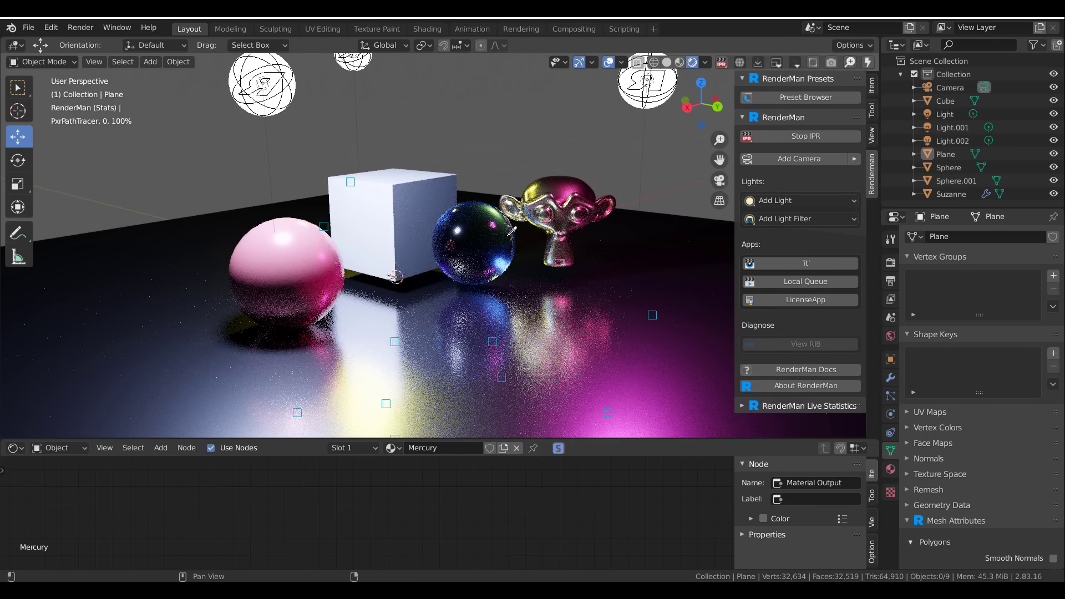
- Try lower interactive refinement levels for the viewport render, including 1, and set the level to 6
scroll(505, 225, "up", 6)
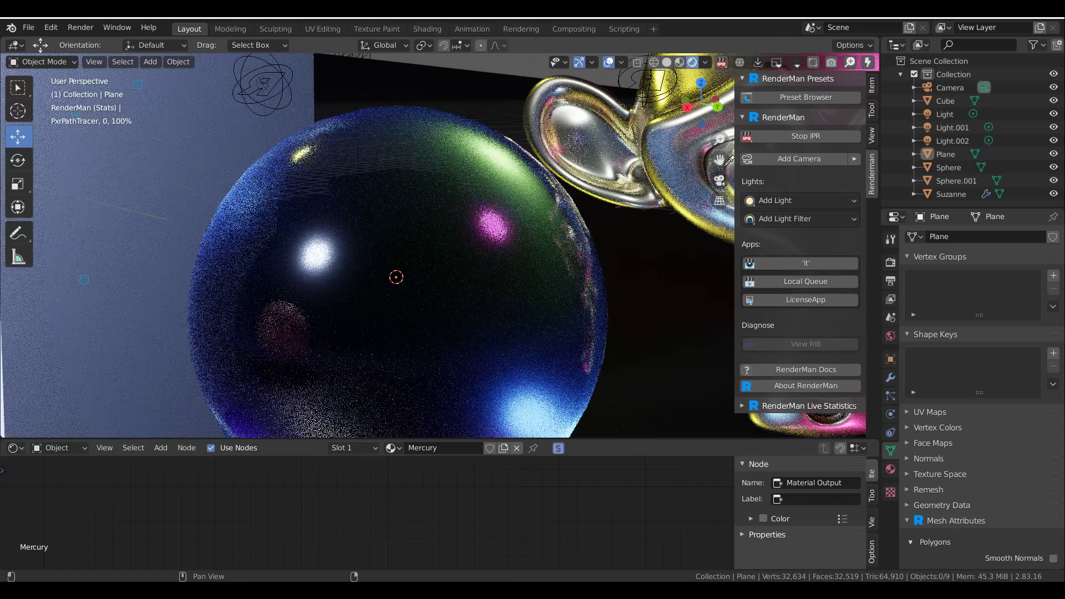
scroll(606, 146, "down", 6)
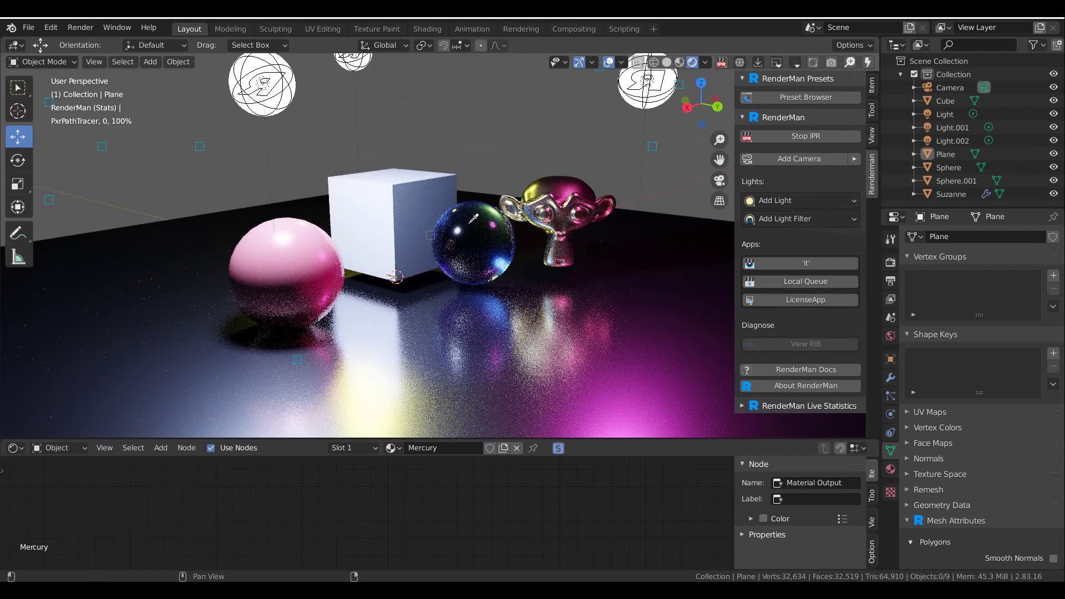
scroll(468, 221, "up", 5)
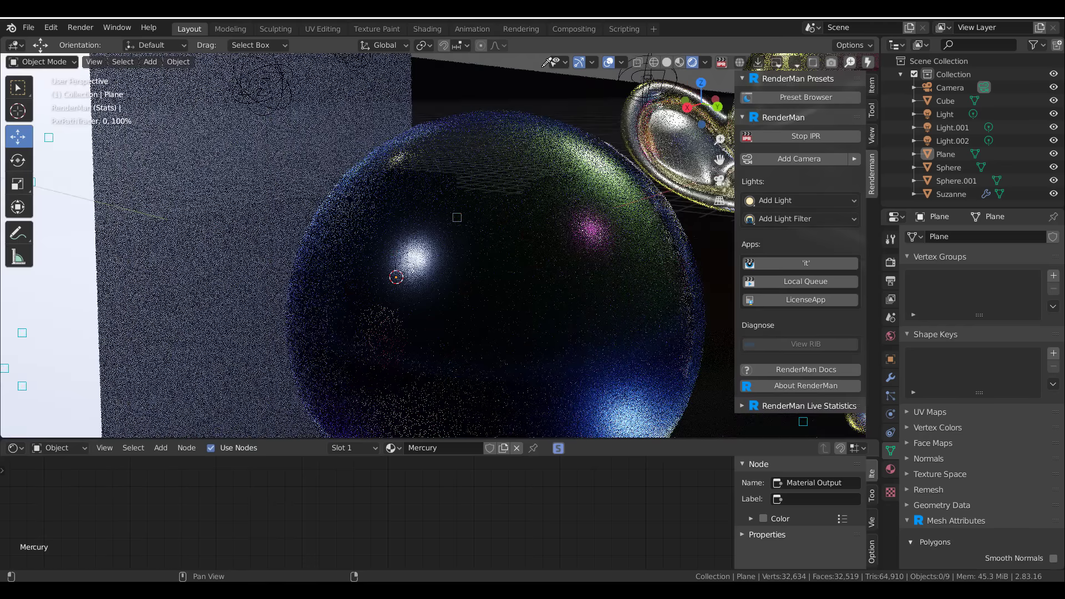
scroll(565, 192, "up", 2)
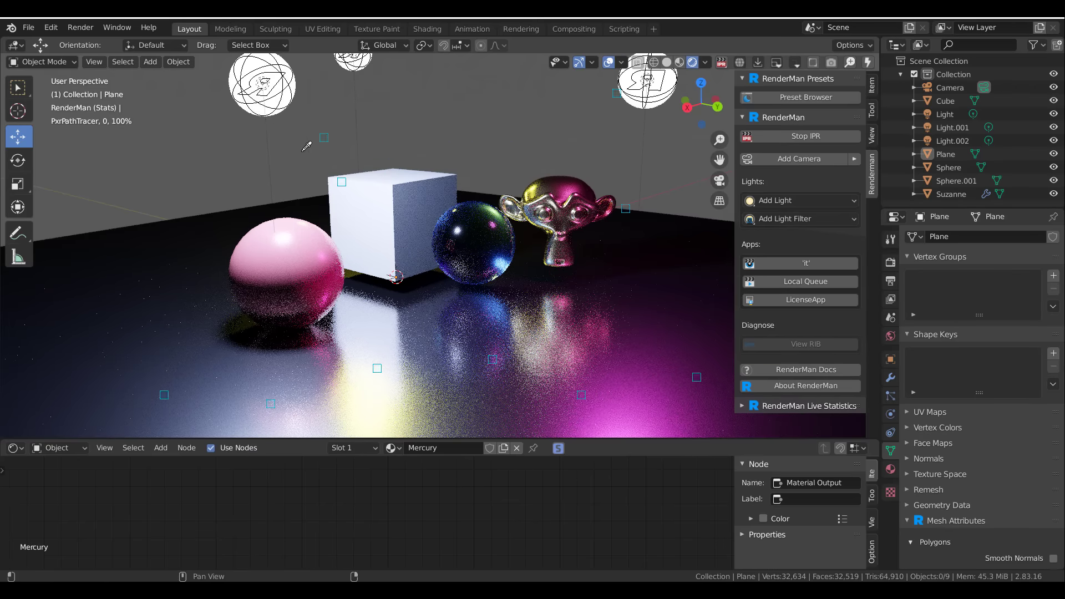
left_click(759, 64)
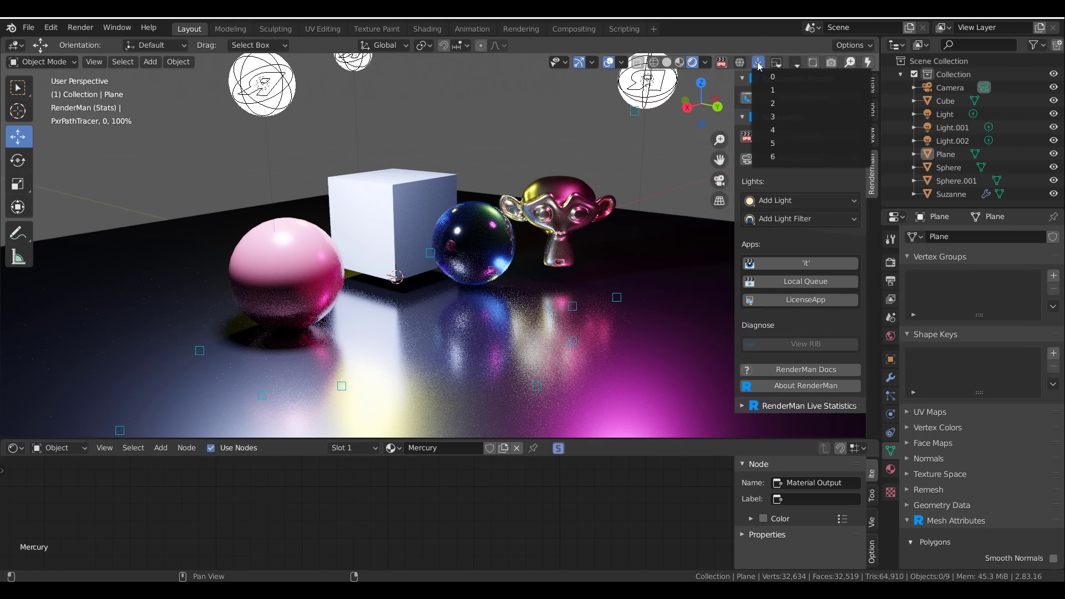
left_click(775, 117)
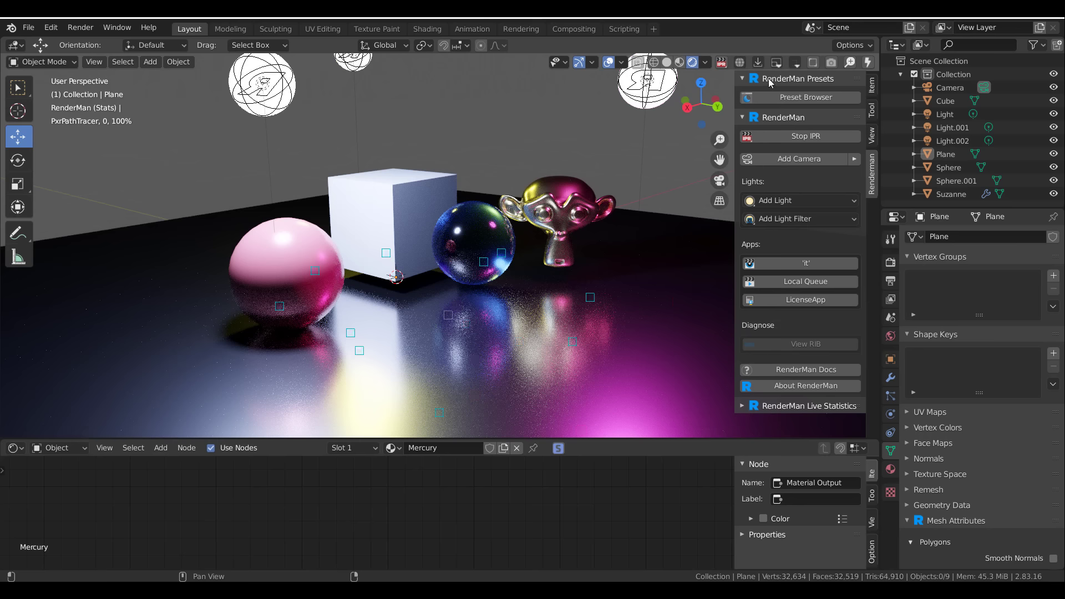
left_click(758, 62)
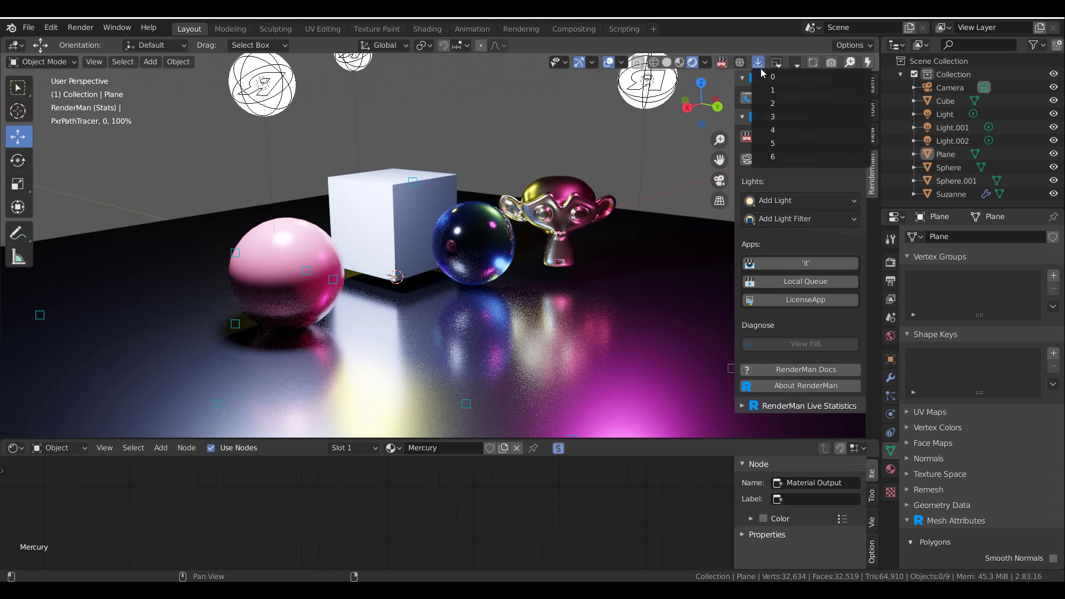
left_click(778, 90)
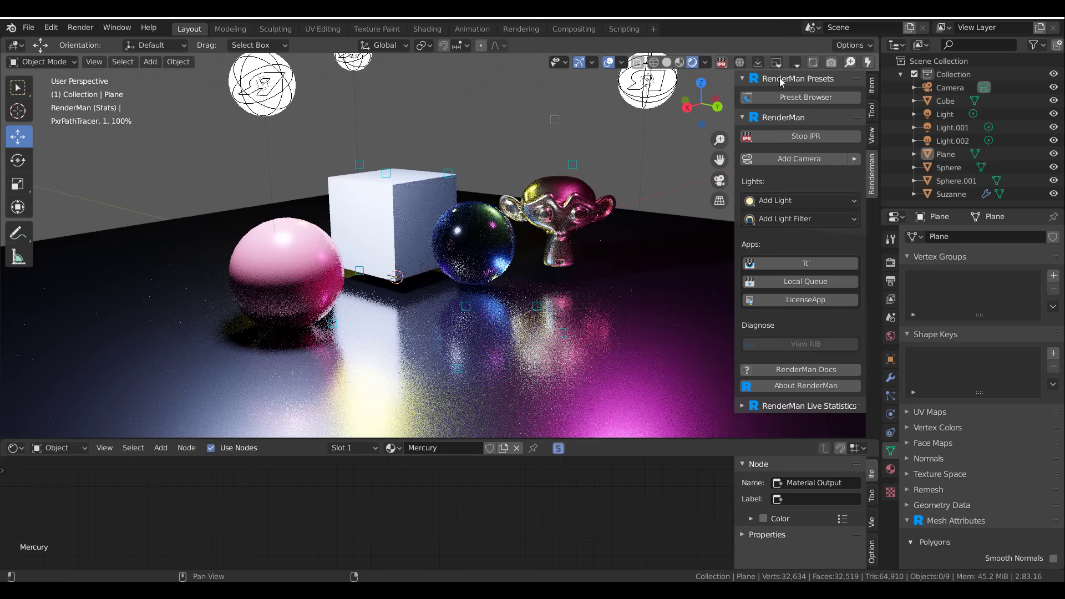
left_click(759, 62)
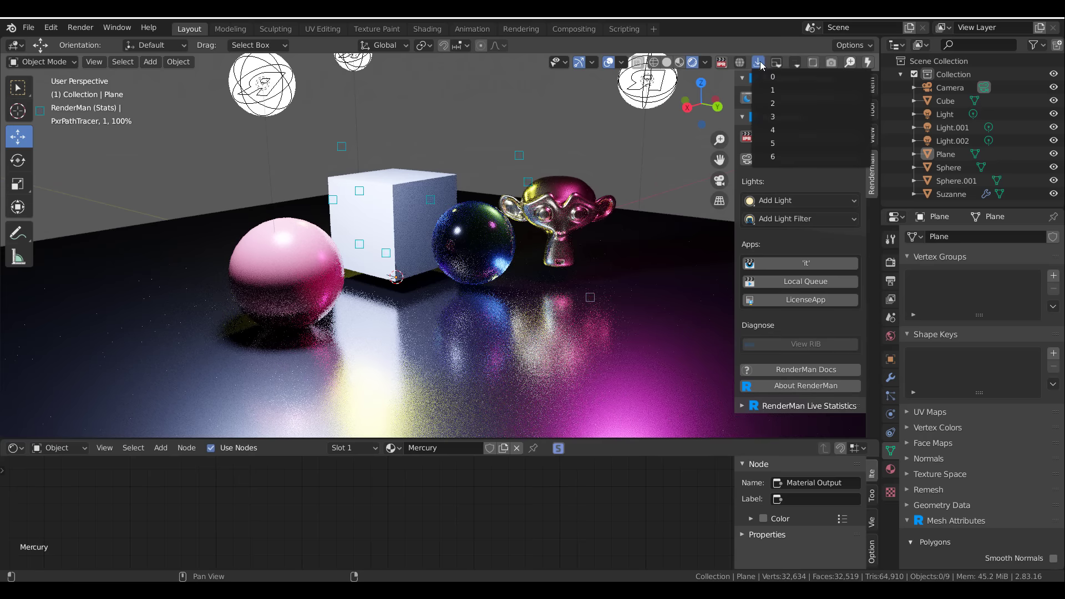
left_click(774, 156)
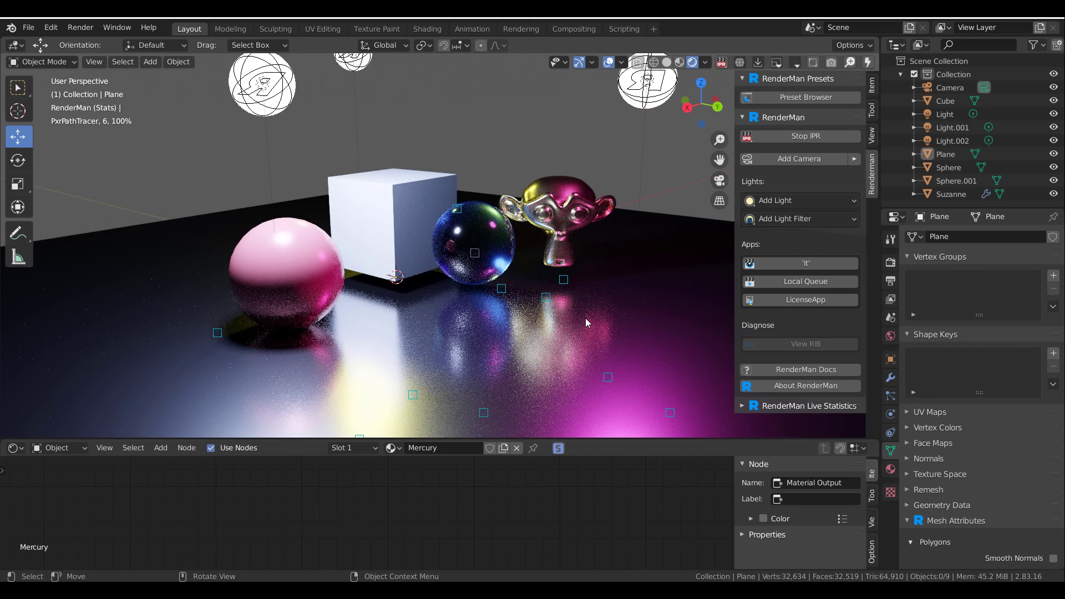
- Try viewport render resolutions of 50% and 12.5%, and restore the resolution to 100%
left_click(777, 63)
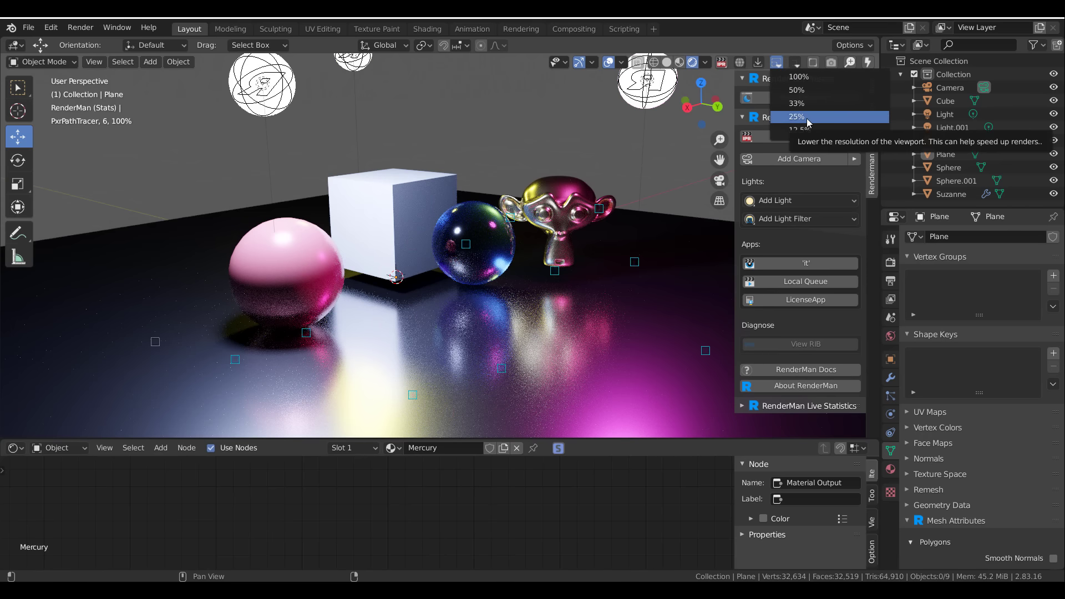
left_click(803, 91)
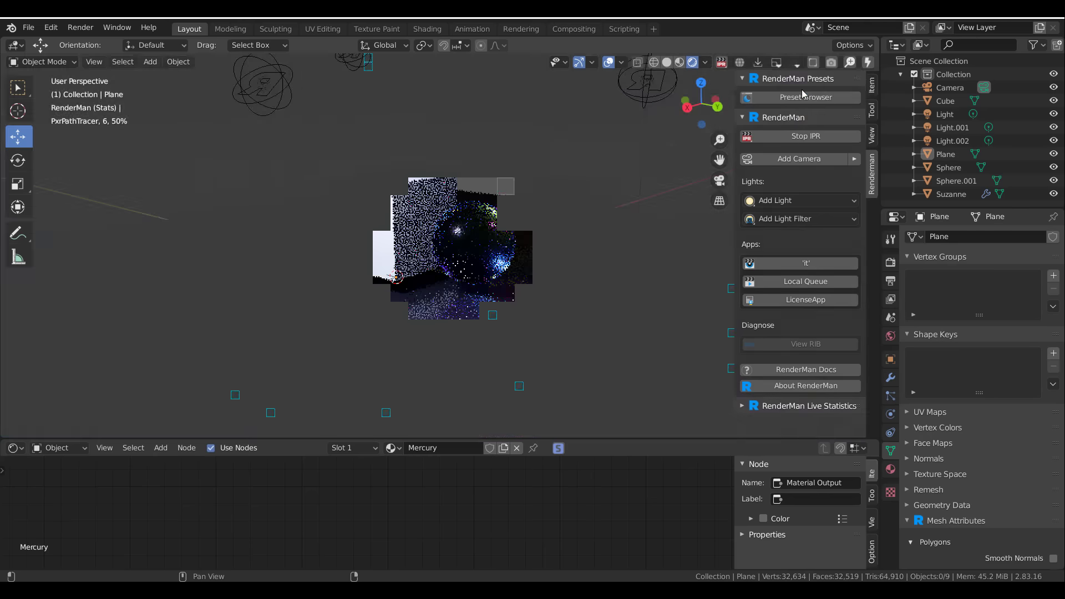
left_click(777, 62)
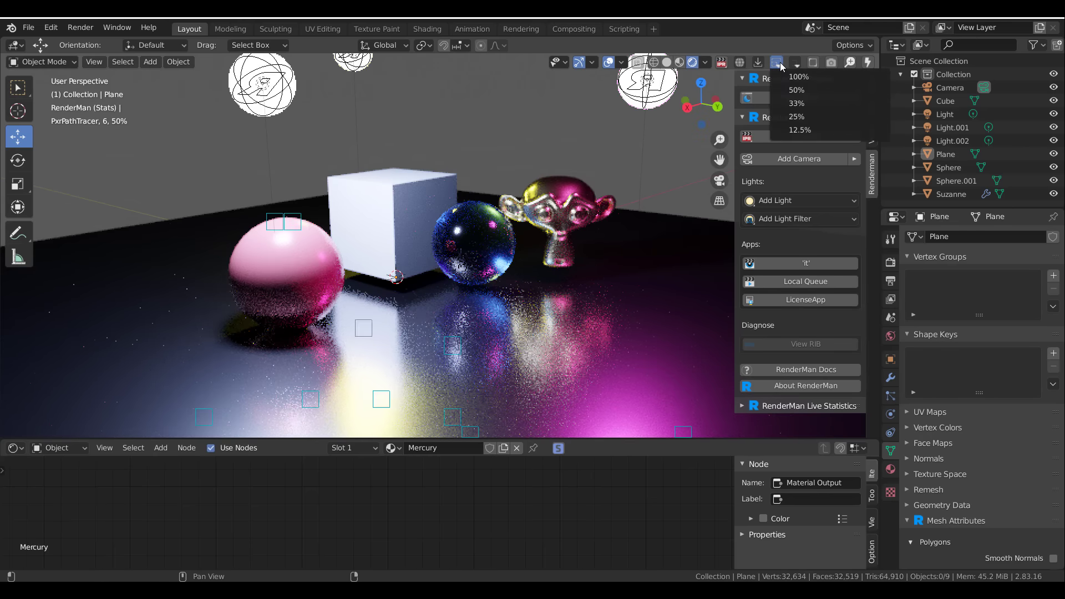
left_click(805, 129)
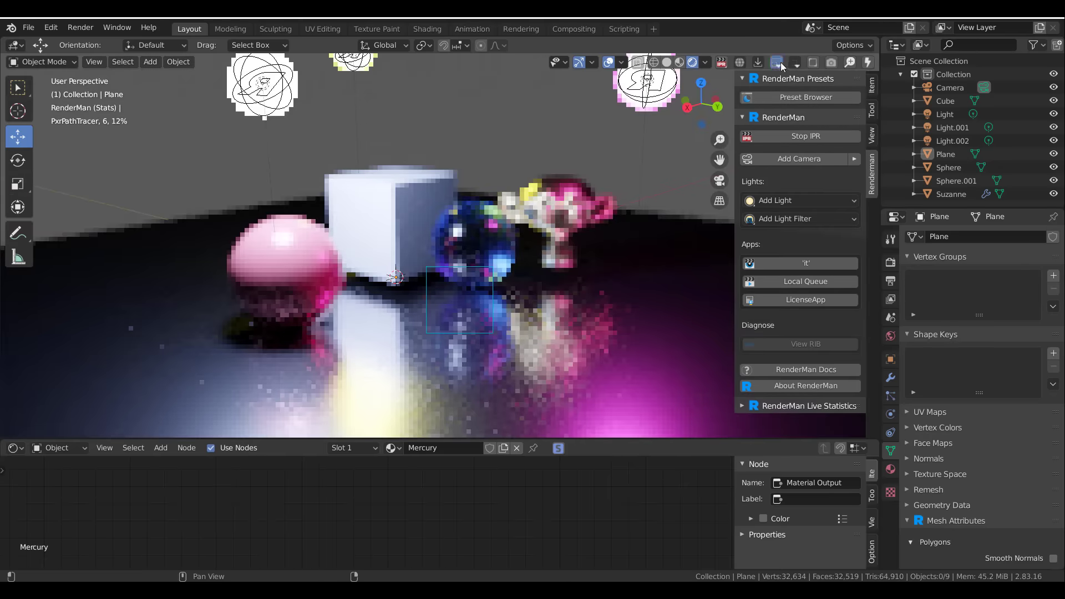
scroll(422, 227, "up", 2)
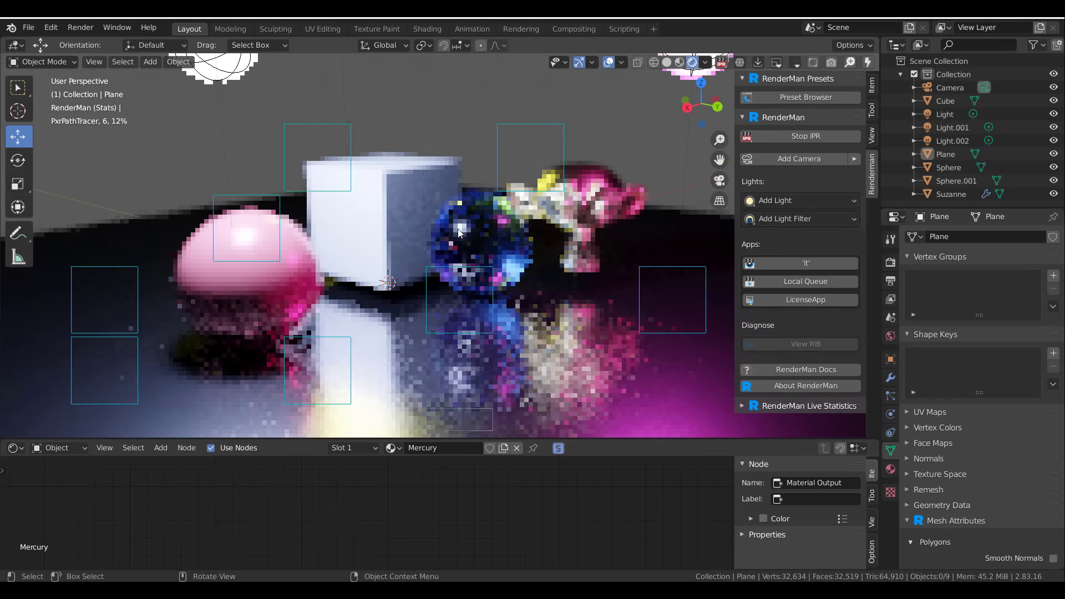
left_click(778, 62)
left_click(782, 65)
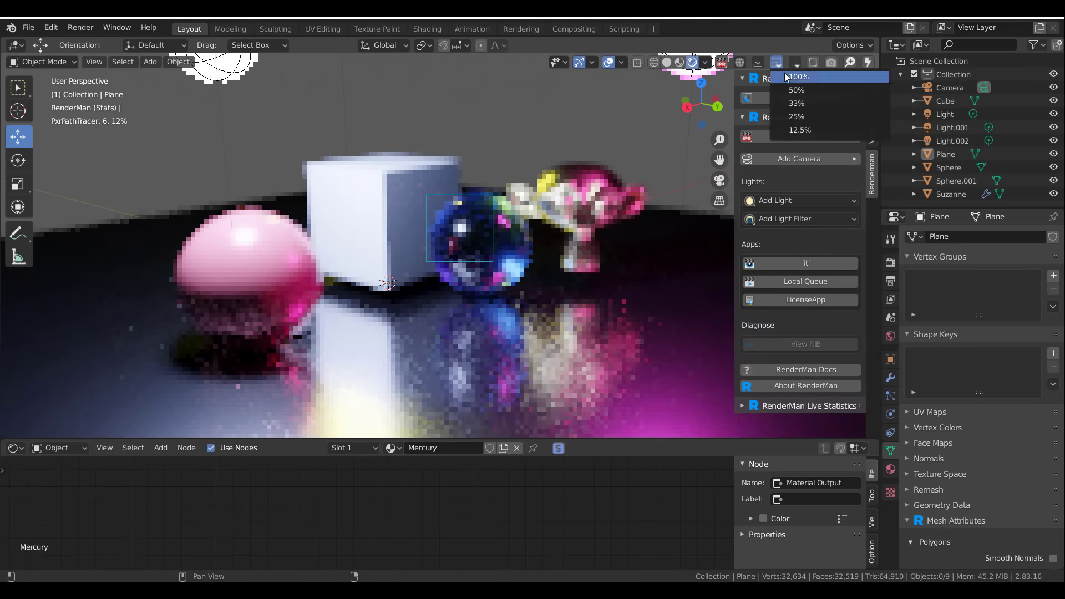
left_click(789, 78)
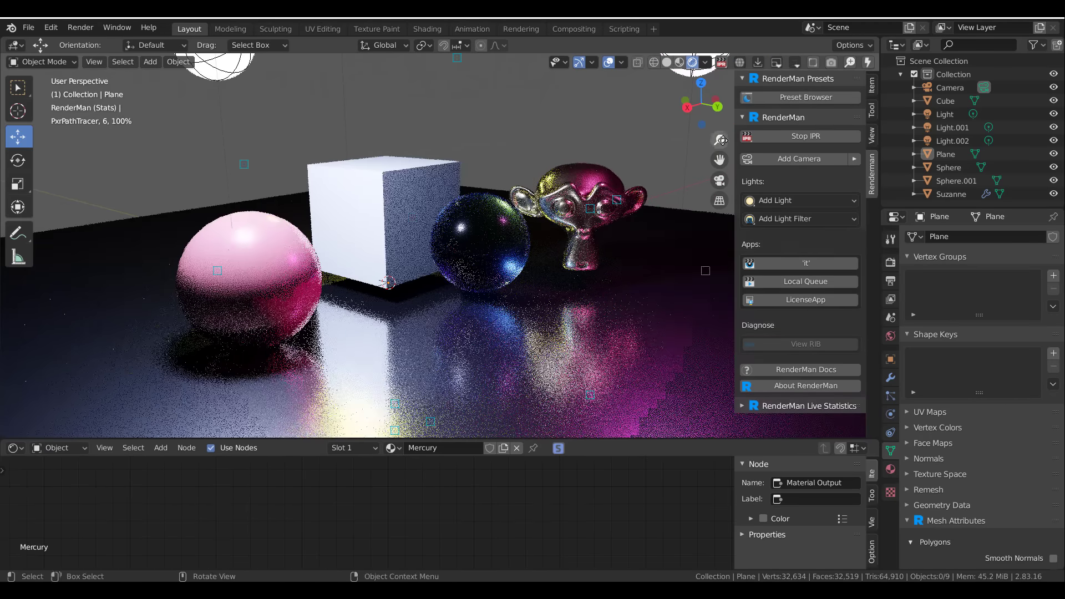
- View the a and z channels of the viewport render, and return to the Ci channel
left_click(796, 62)
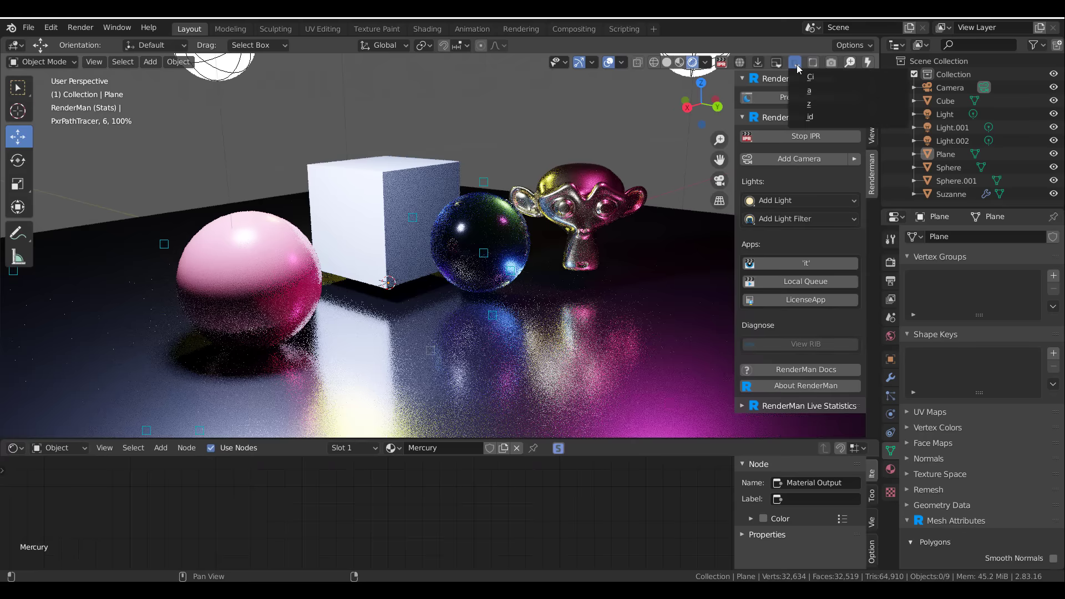
left_click(810, 92)
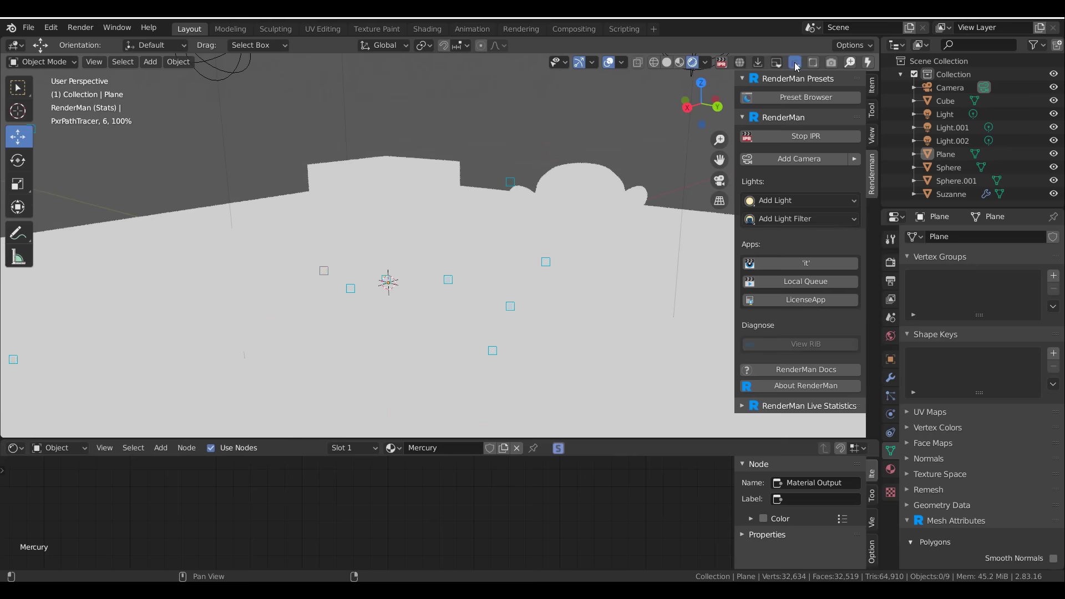
left_click(797, 63)
left_click(814, 108)
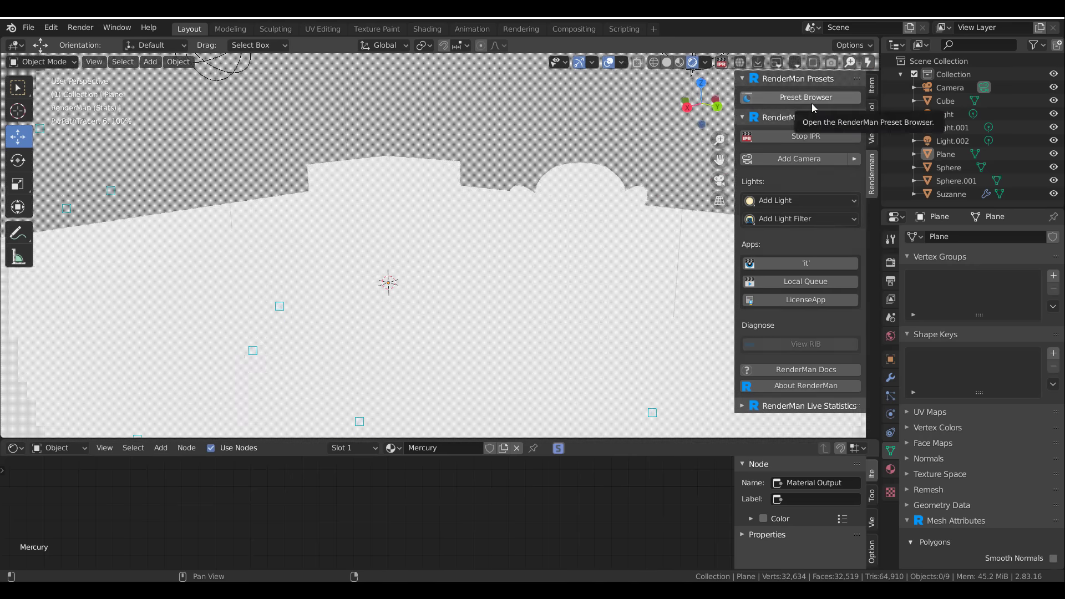
left_click(796, 63)
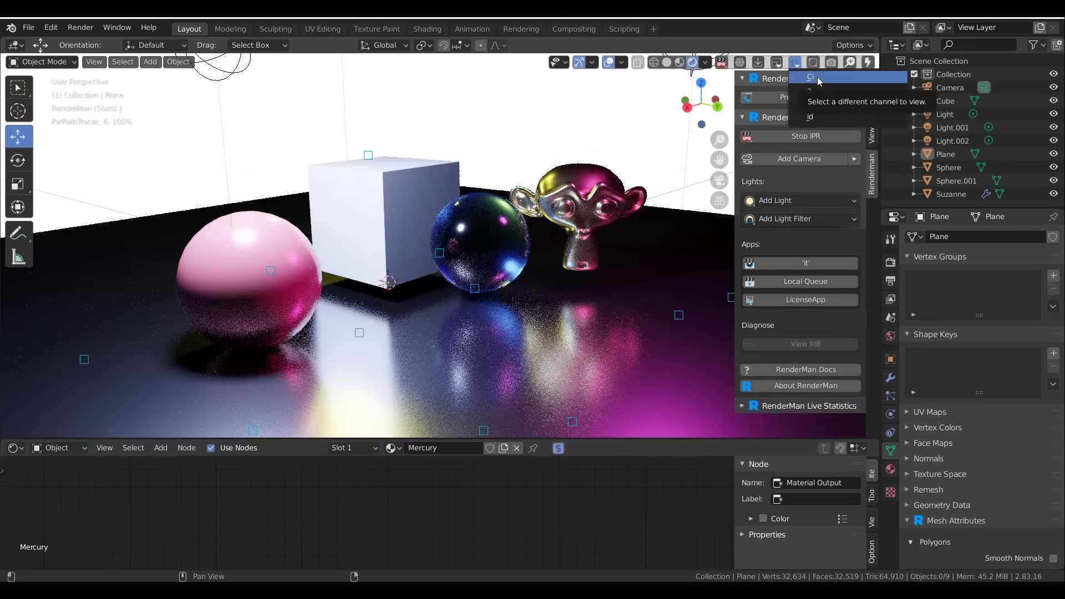
left_click(818, 78)
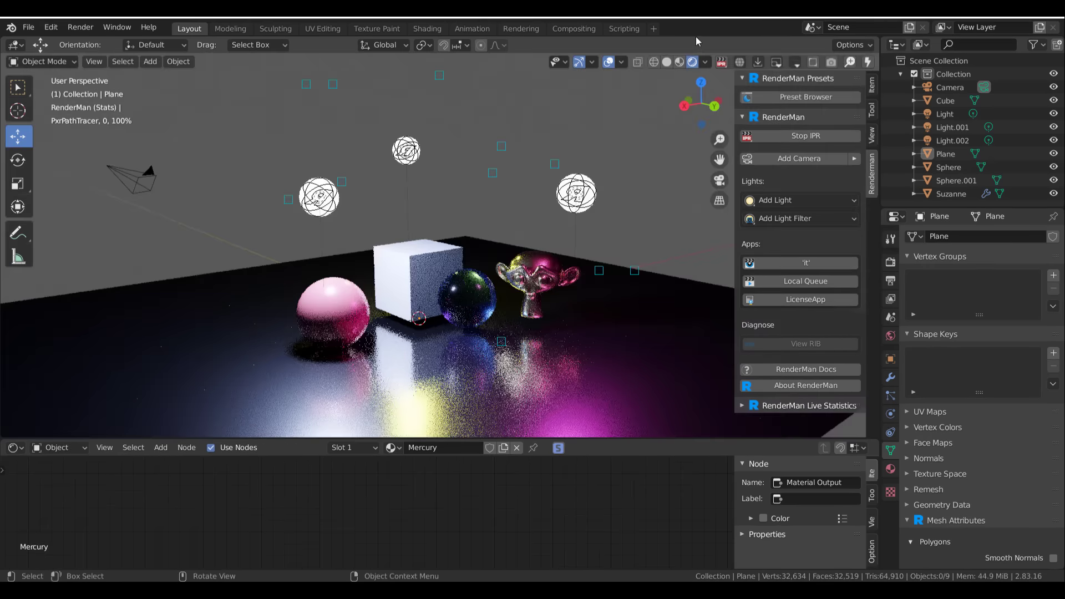
- Switch the viewport to solid shading and expand the RenderMan Live Statistics section
left_click(666, 62)
mouse_move(516, 233)
middle_mouse_down()
mouse_move(509, 241)
mouse_move(564, 291)
mouse_move(517, 310)
middle_mouse_up()
scroll(522, 312, "up", 6)
scroll(825, 291, "down", 1)
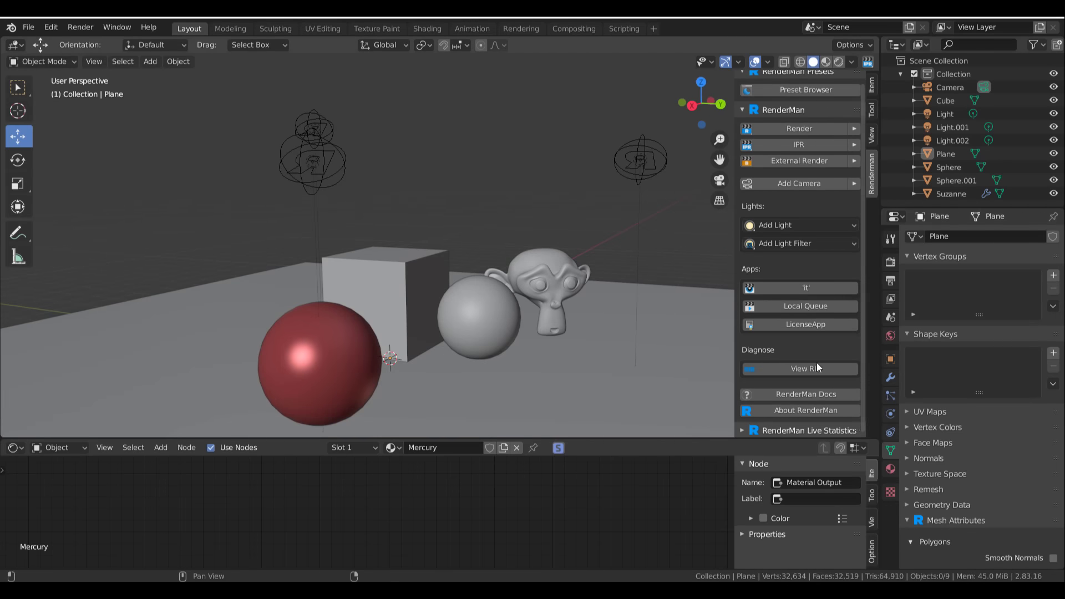
left_click(773, 431)
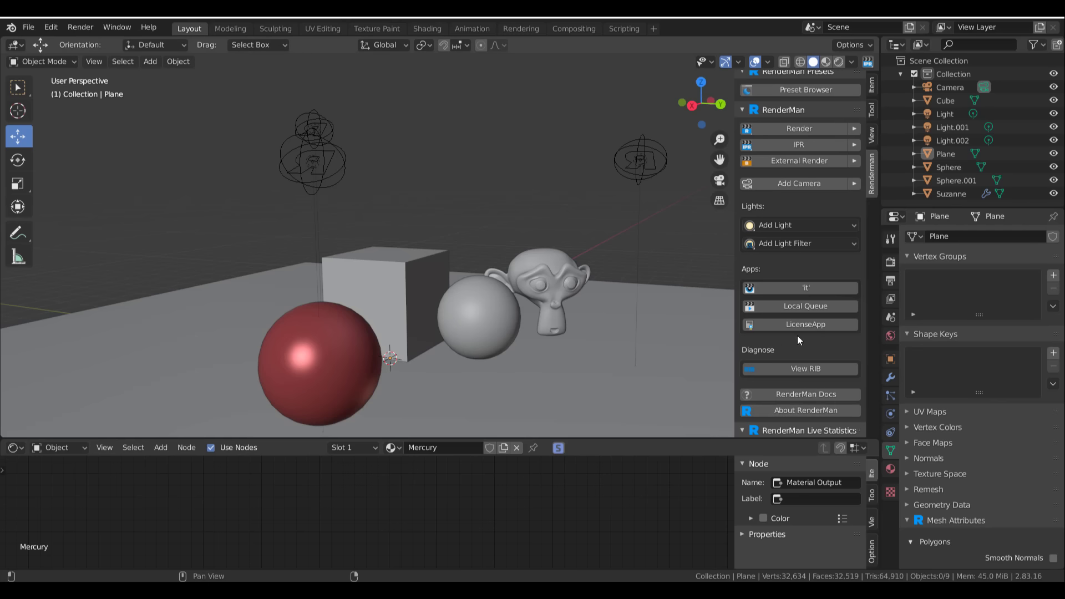
scroll(797, 335, "down", 3)
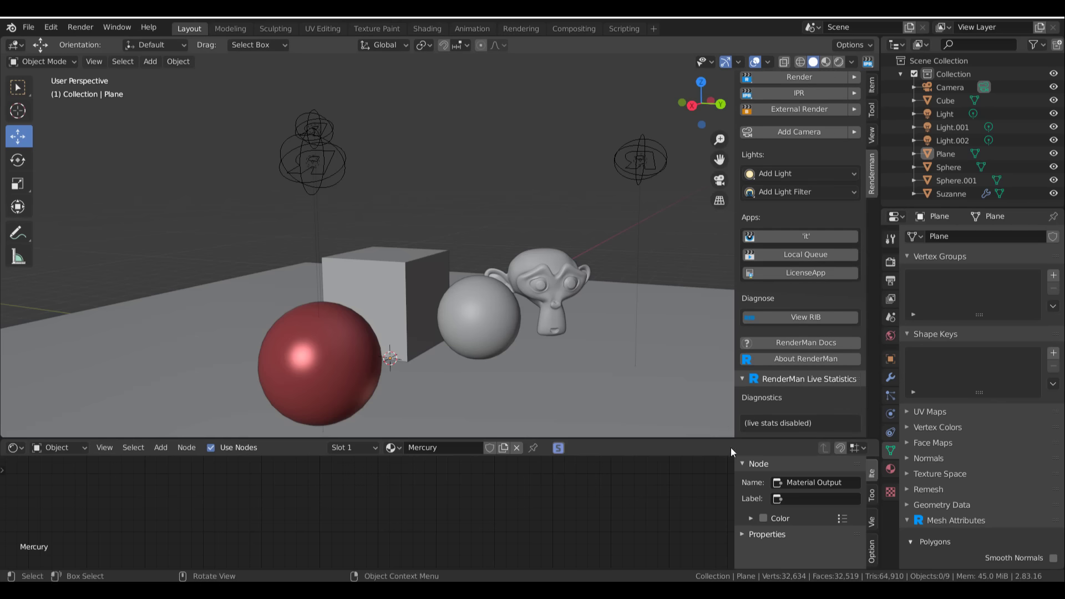
middle_click_drag(614, 371, 578, 305)
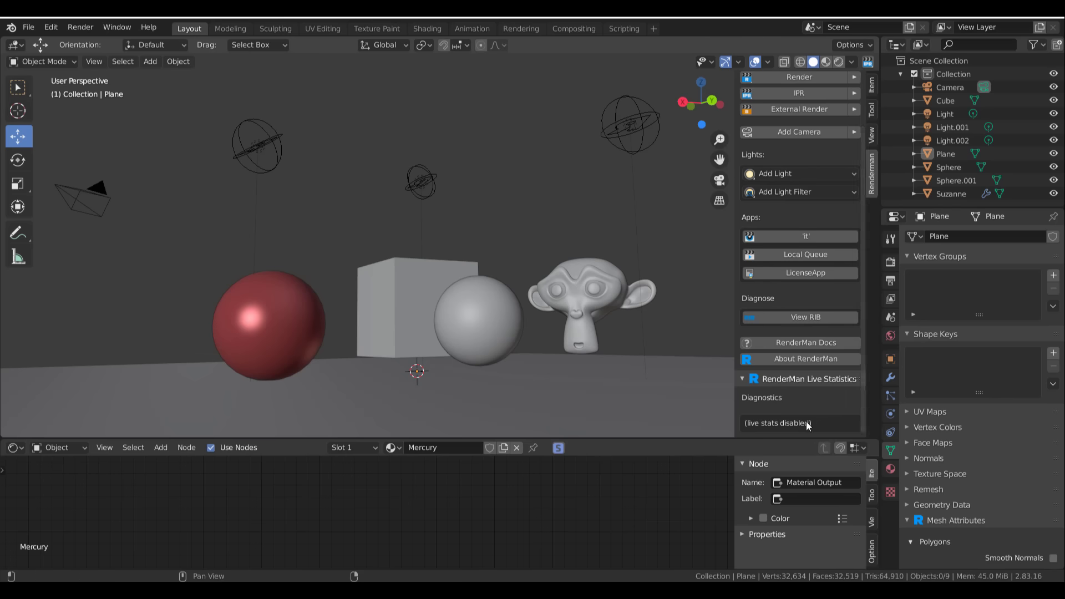
middle_click_drag(561, 338, 525, 340)
scroll(528, 340, "down", 3)
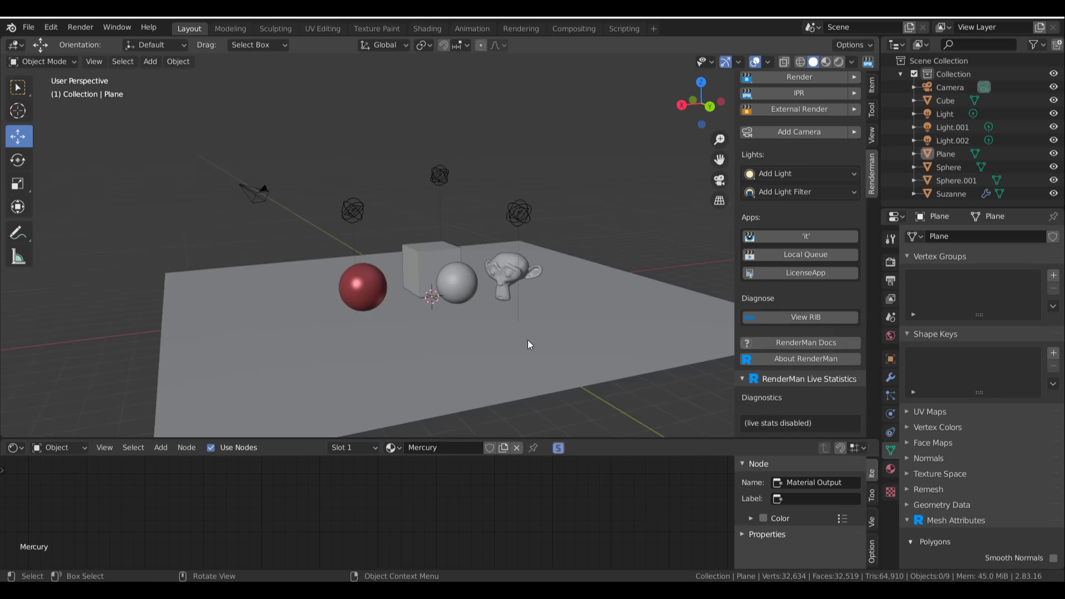
scroll(802, 291, "up", 3)
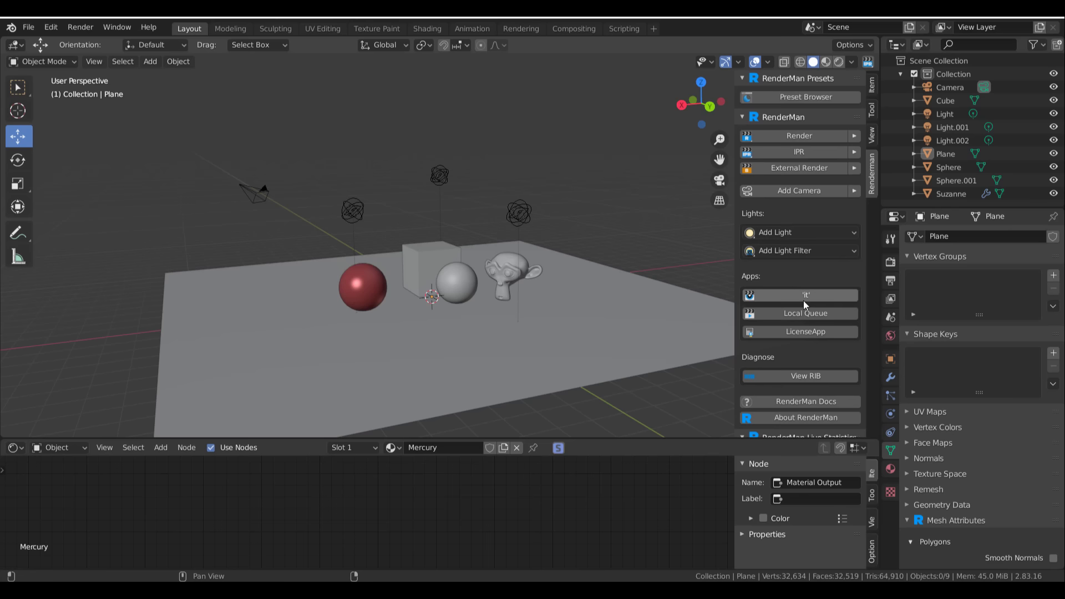
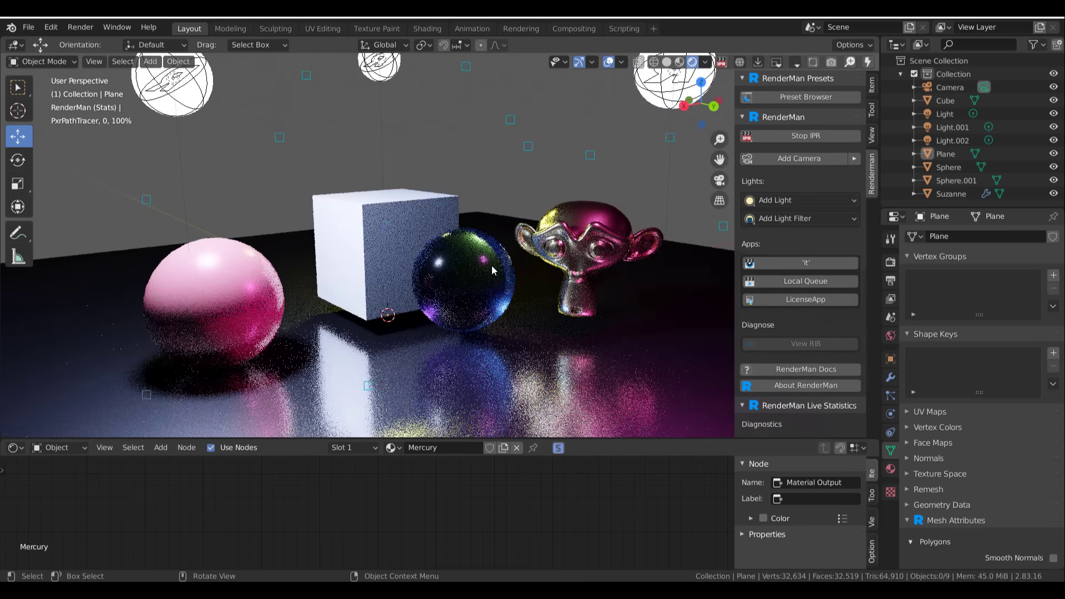
mouse_move(492, 265)
middle_mouse_down()
mouse_move(521, 268)
mouse_move(512, 270)
middle_mouse_up()
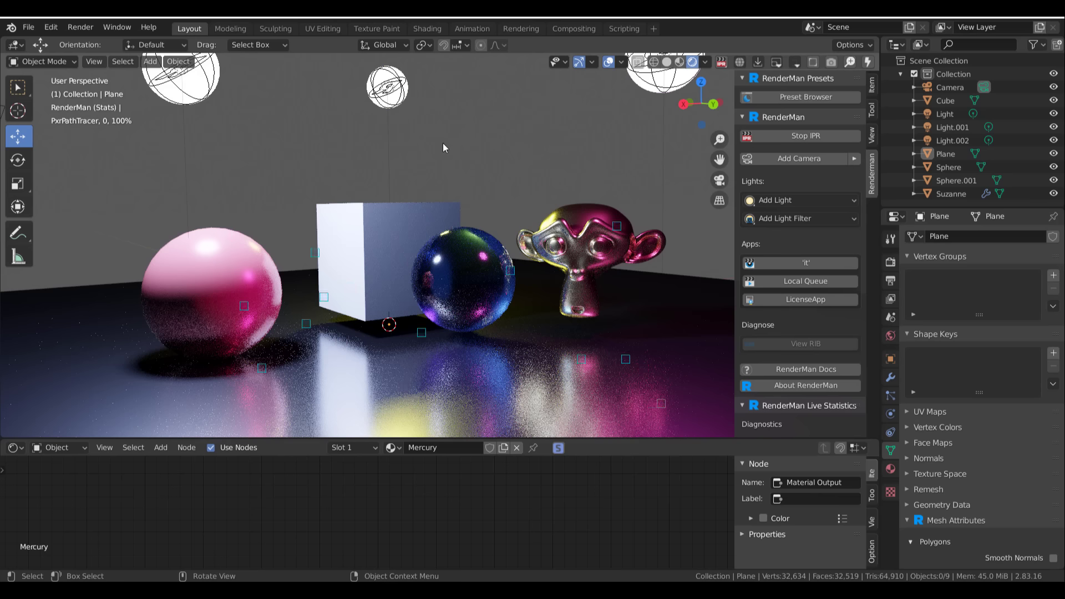
- Look through the Lama Bxdf choices, including LamaSurface and the individual Lama nodes, for the plane's Mercury material
left_click(889, 474)
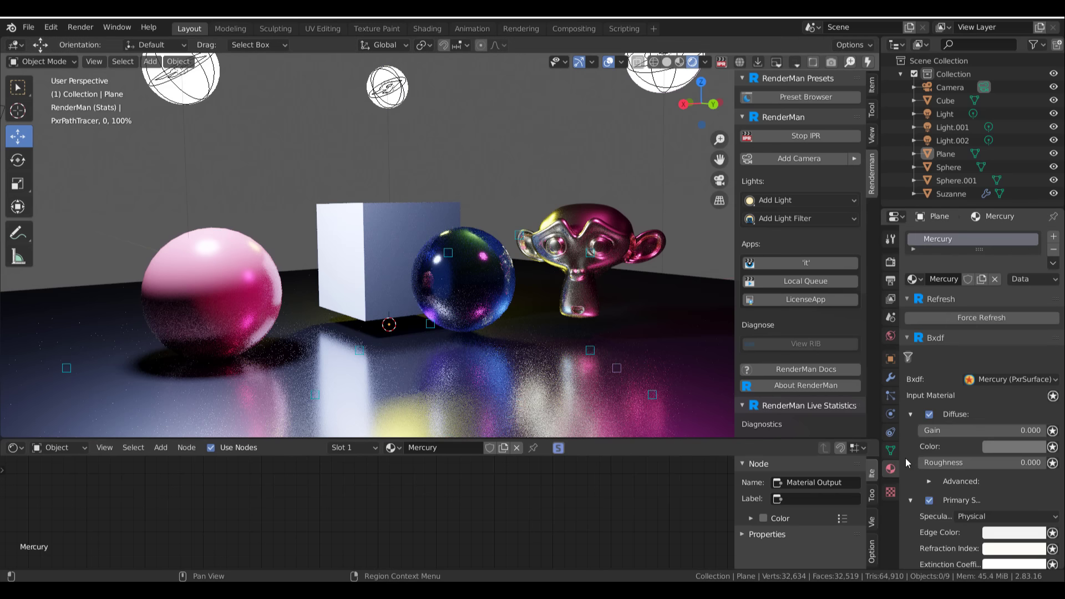
left_click(998, 379)
mouse_move(1000, 447)
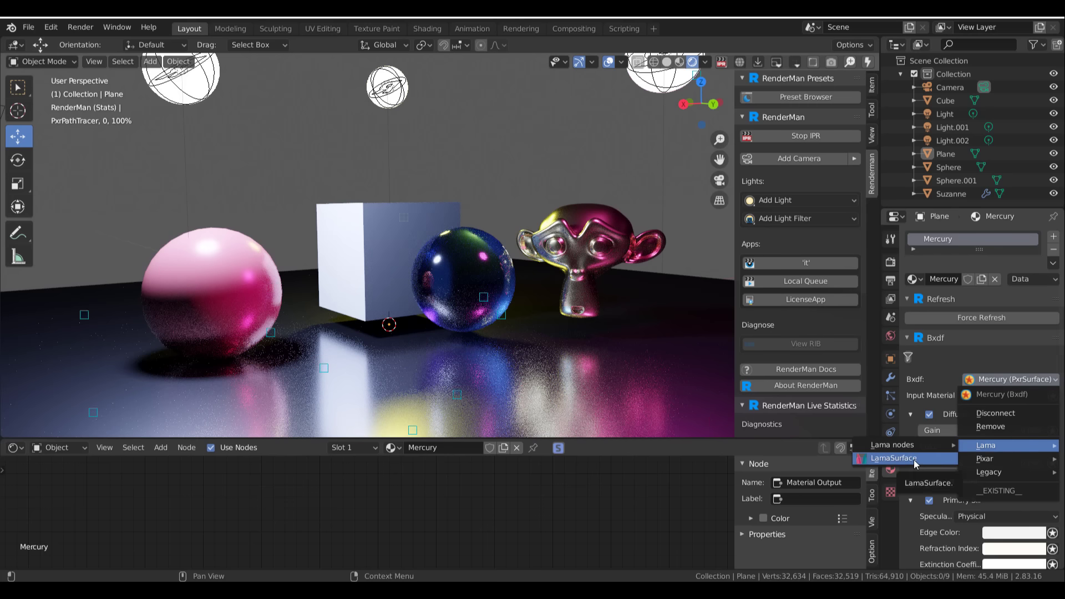
mouse_move(919, 449)
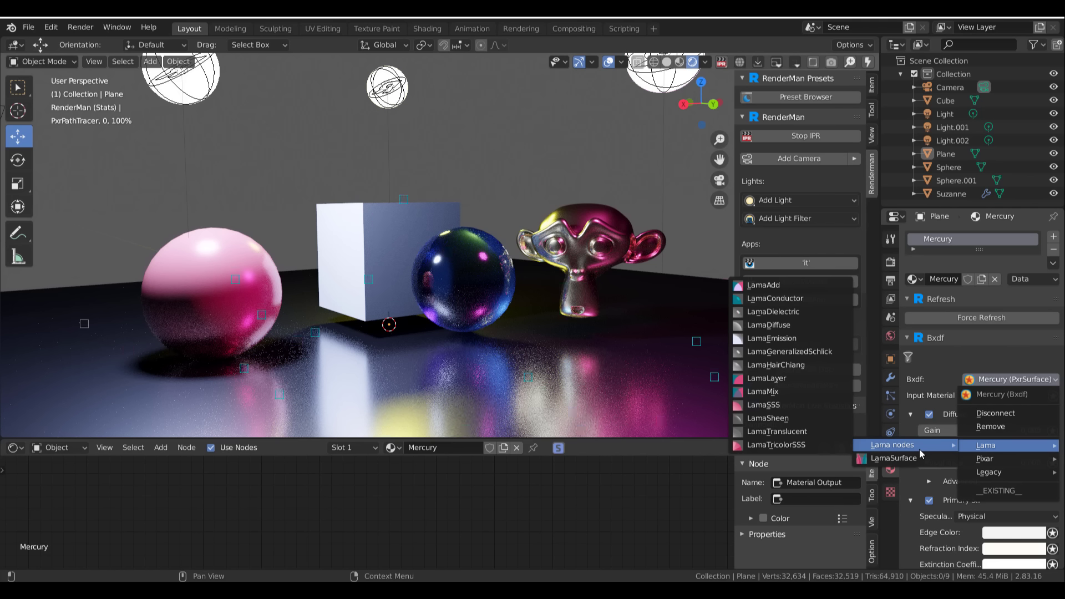
scroll(639, 114, "up", 1)
- Stop the interactive render and set the scene's Render to option to it
left_click(890, 261)
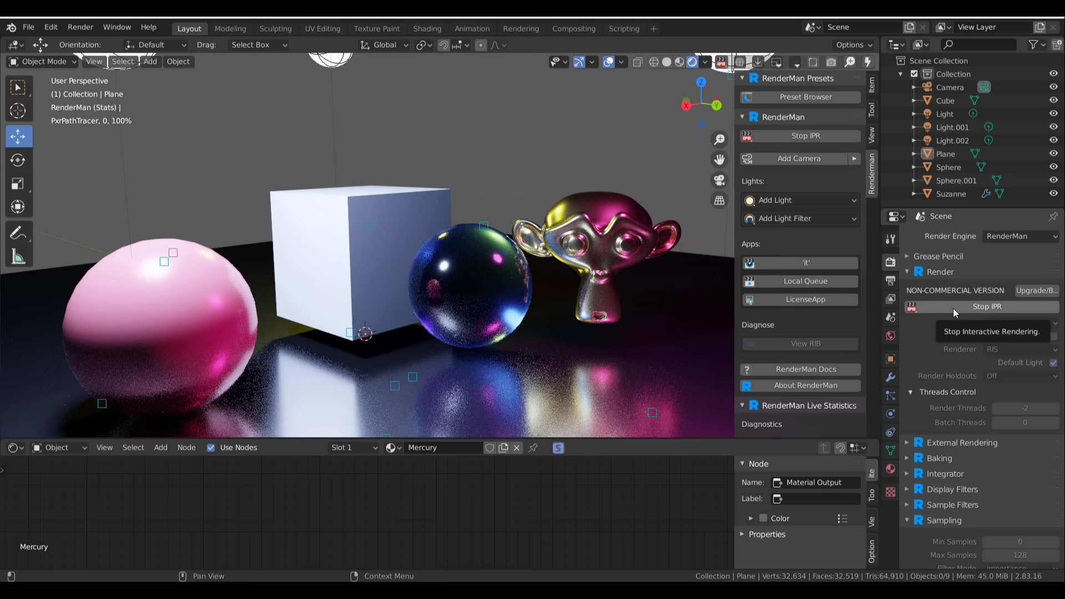
left_click(999, 311)
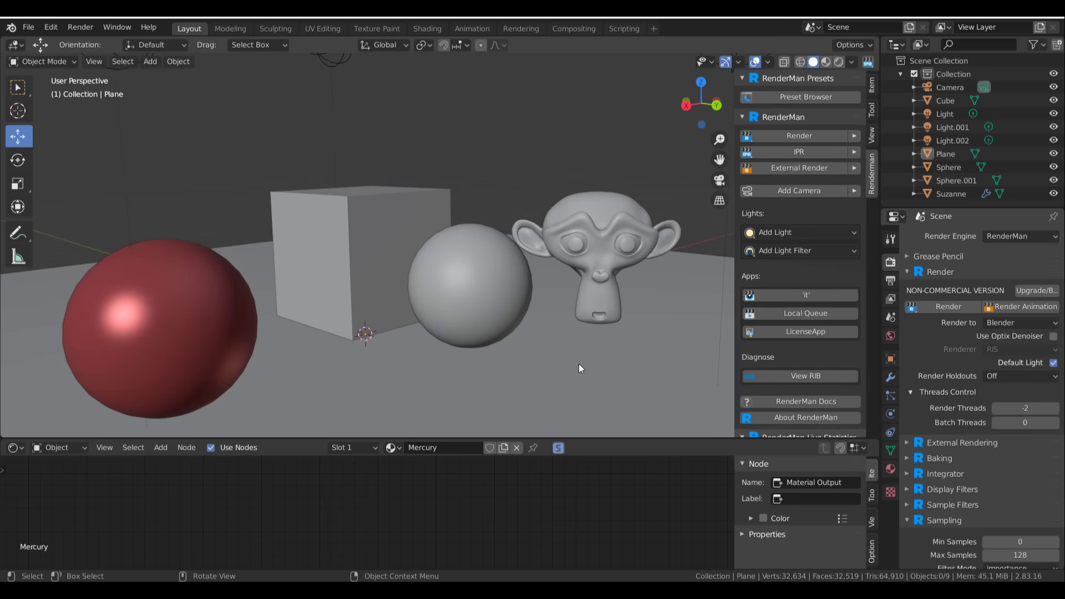
mouse_move(578, 364)
middle_mouse_down()
mouse_move(592, 350)
mouse_move(512, 368)
middle_mouse_up()
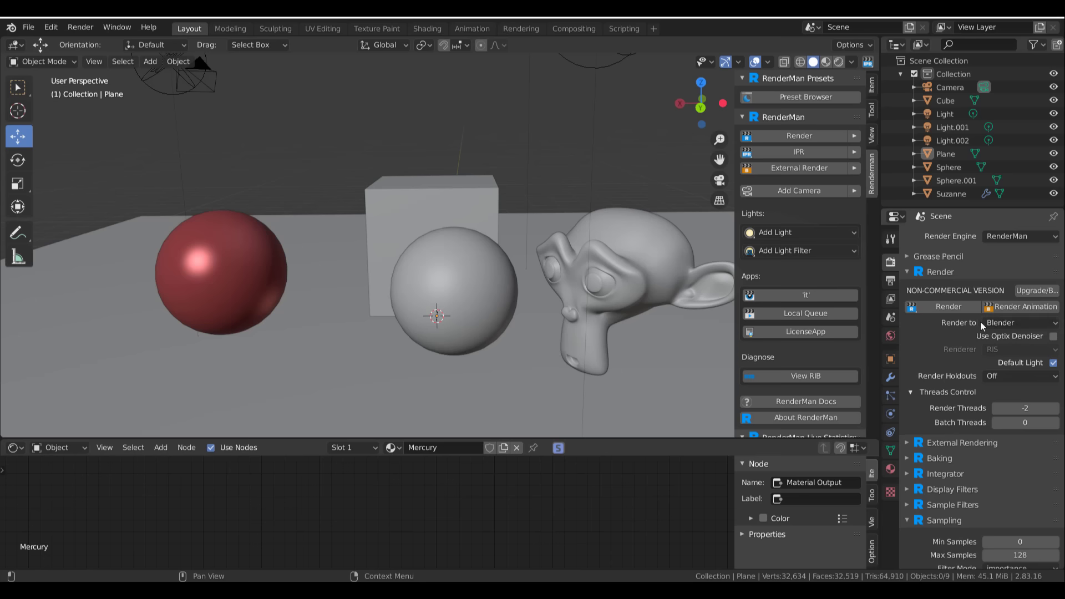
left_click(1000, 323)
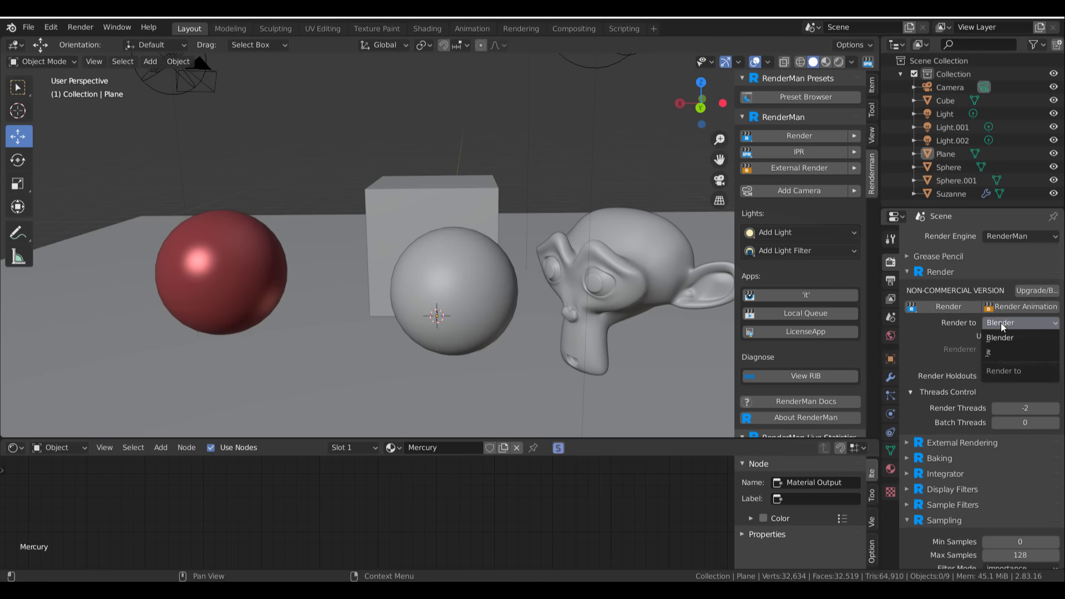
left_click(994, 354)
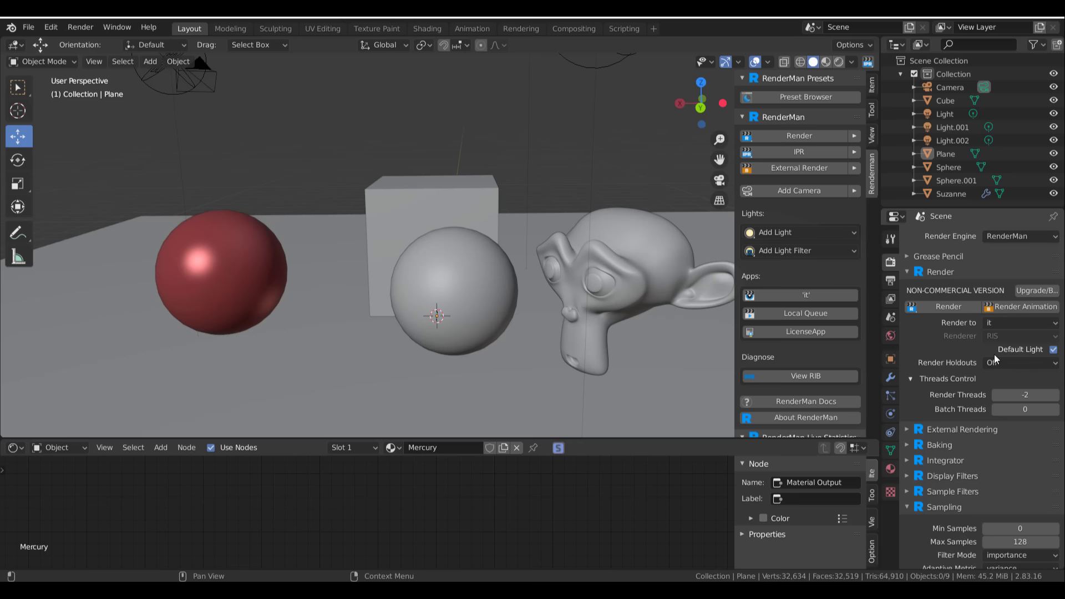
- Start interactive rendering to it and zoom out to see the whole rendered image
left_click(867, 64)
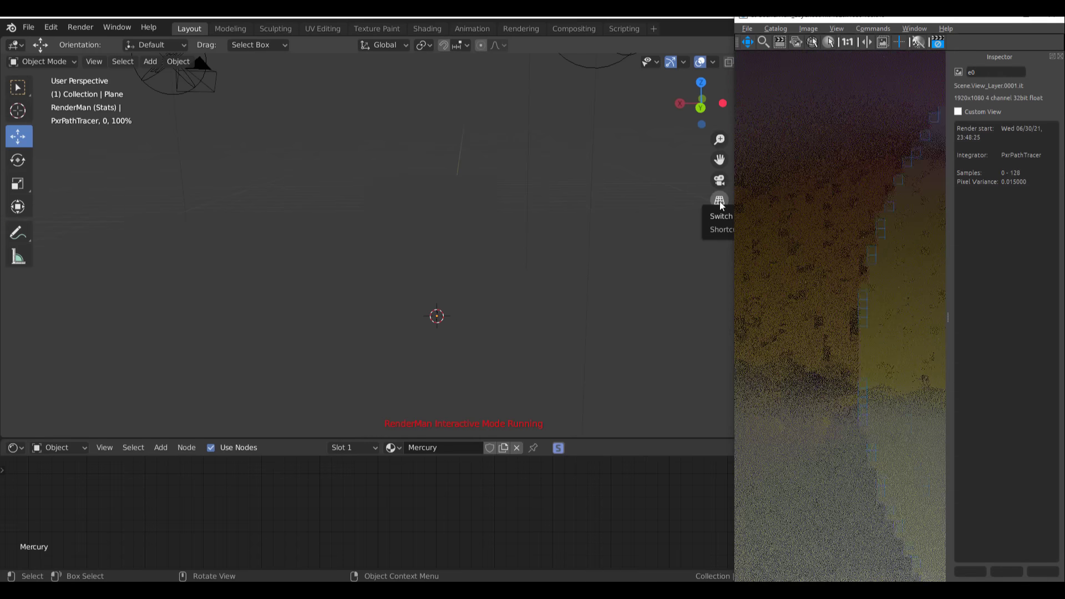
scroll(838, 393, "down", 2)
scroll(835, 388, "down", 1)
scroll(850, 388, "down", 4)
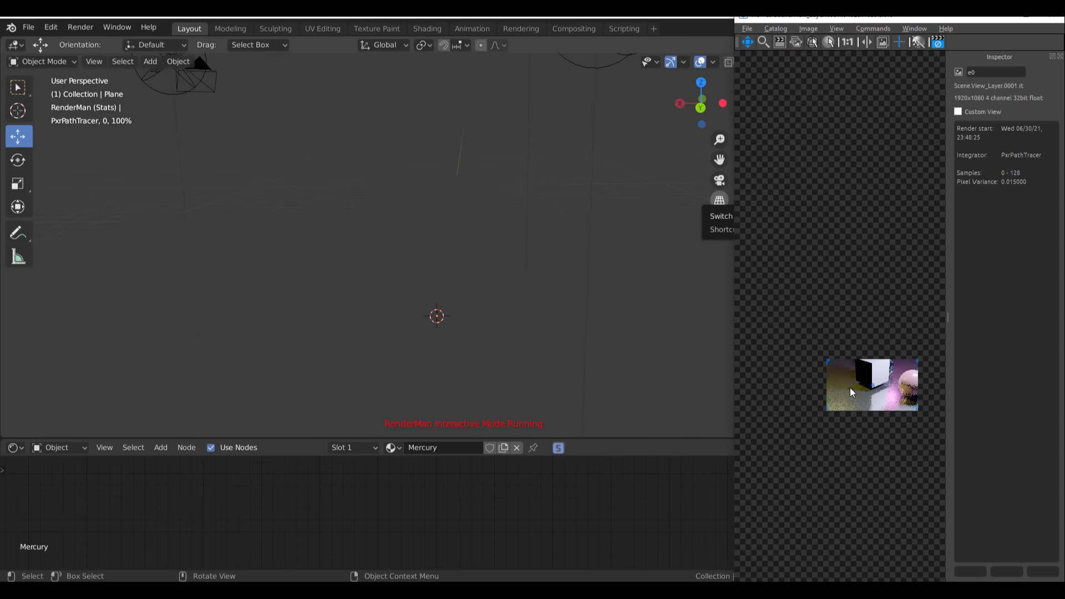
scroll(850, 388, "up", 3)
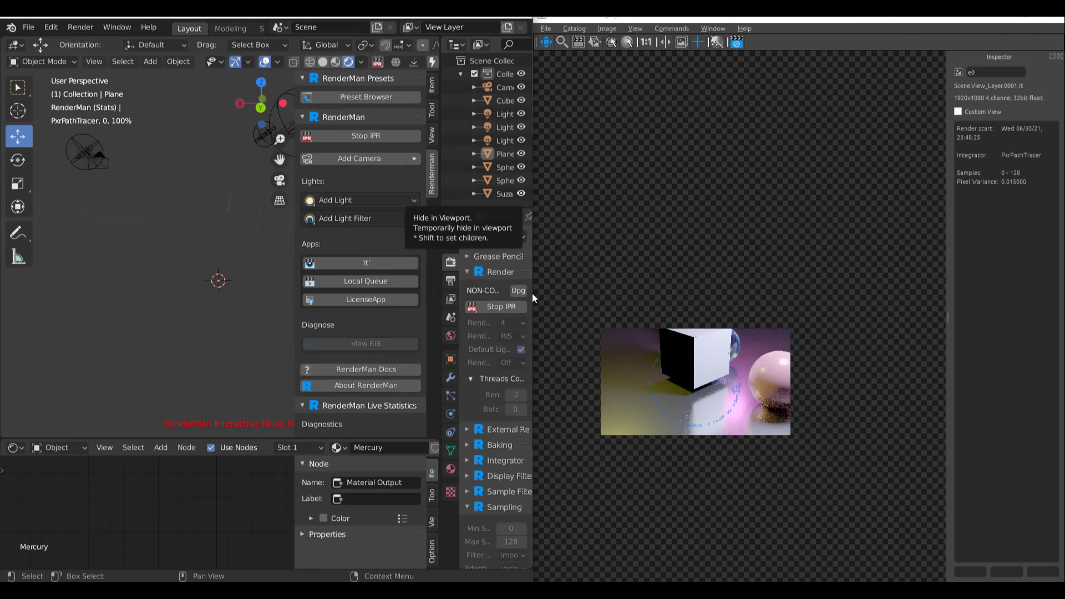
- Widen the Blender window beside the it window and reframe the rendered image in the remaining space
left_click_drag(534, 294, 699, 295)
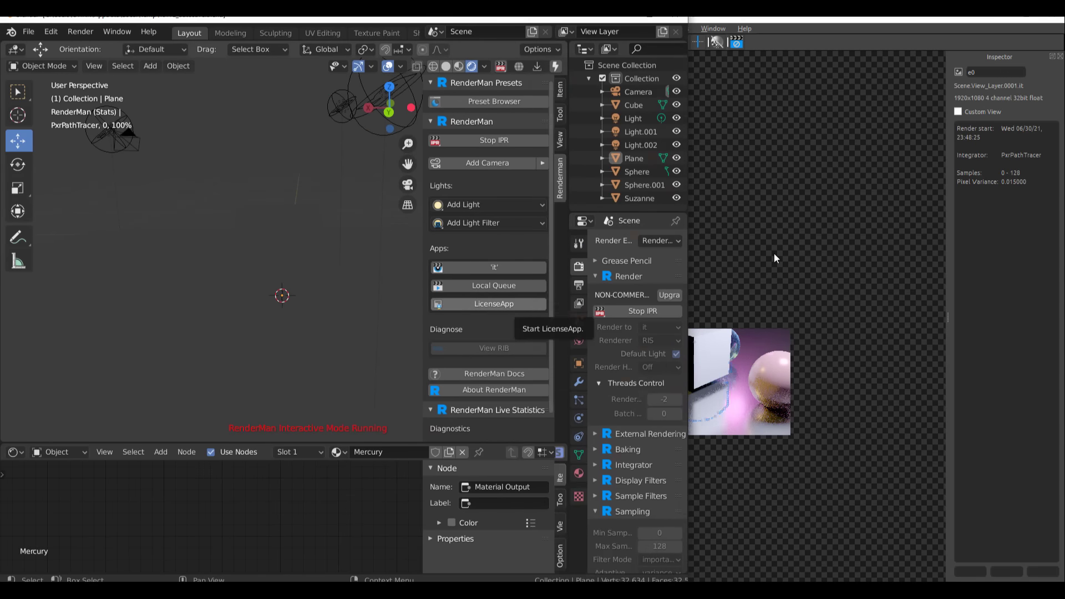
left_click(771, 254)
left_click_drag(534, 318, 686, 309)
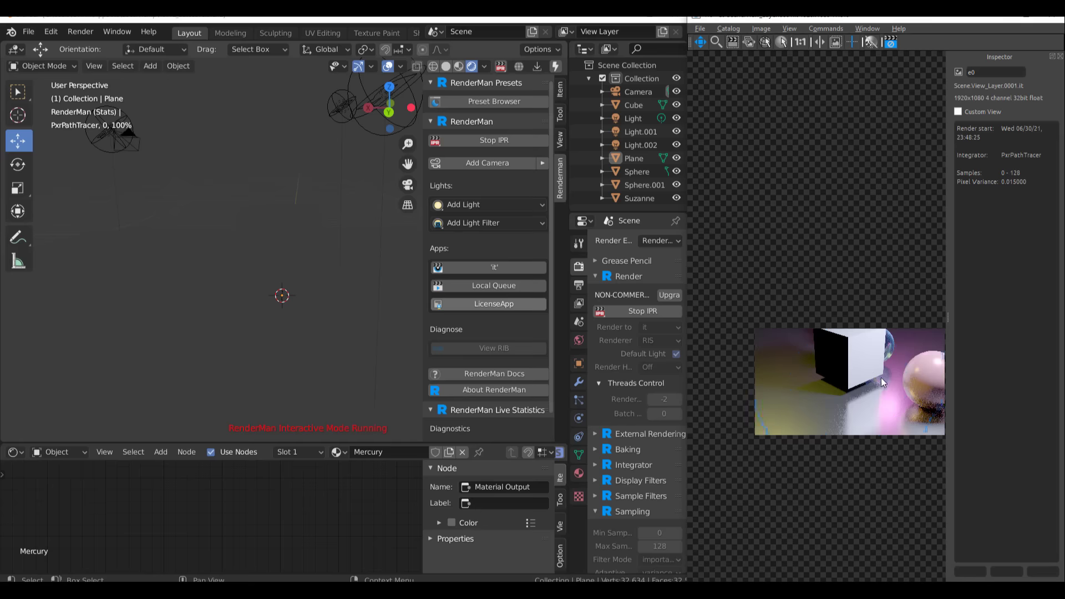
left_click_drag(881, 377, 828, 315)
scroll(860, 301, "up", 1)
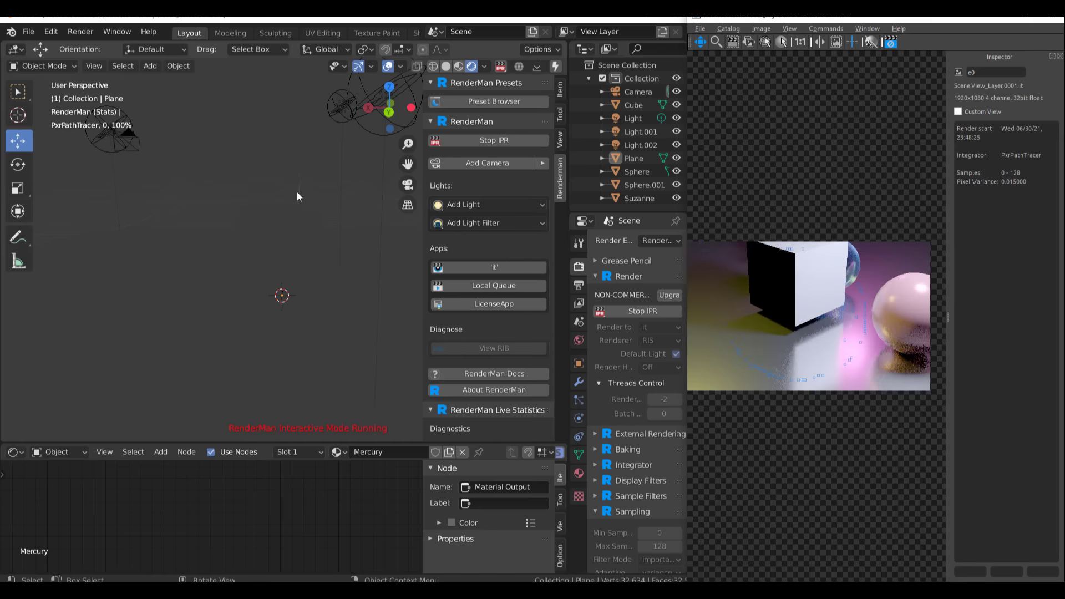
- Look through the scene camera and lock the camera to the view
middle_click_drag(285, 185, 251, 227)
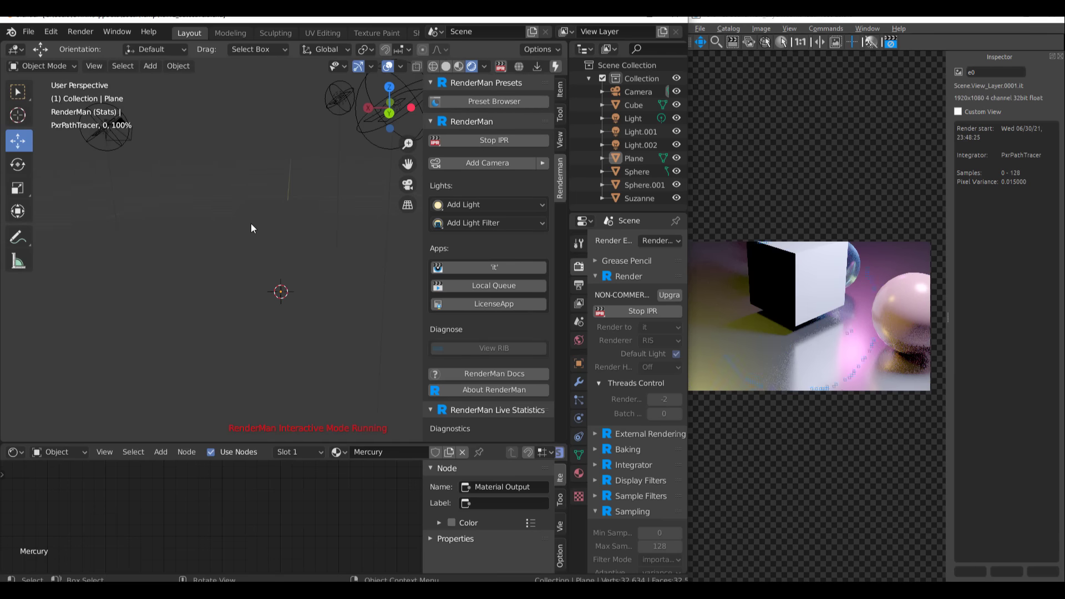
key("KP_0")
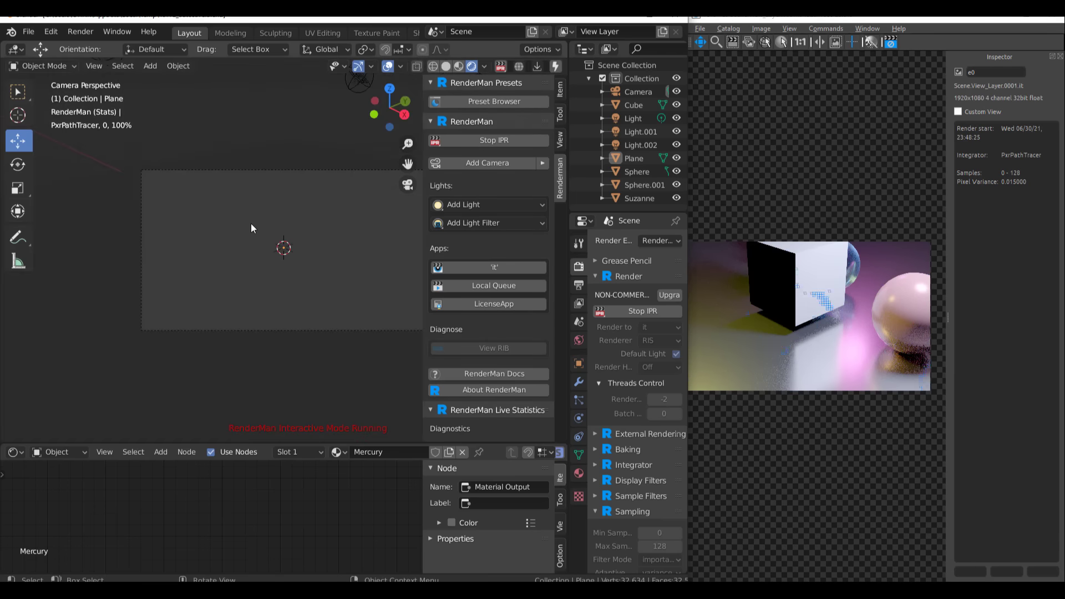
left_click(559, 141)
left_click(542, 243)
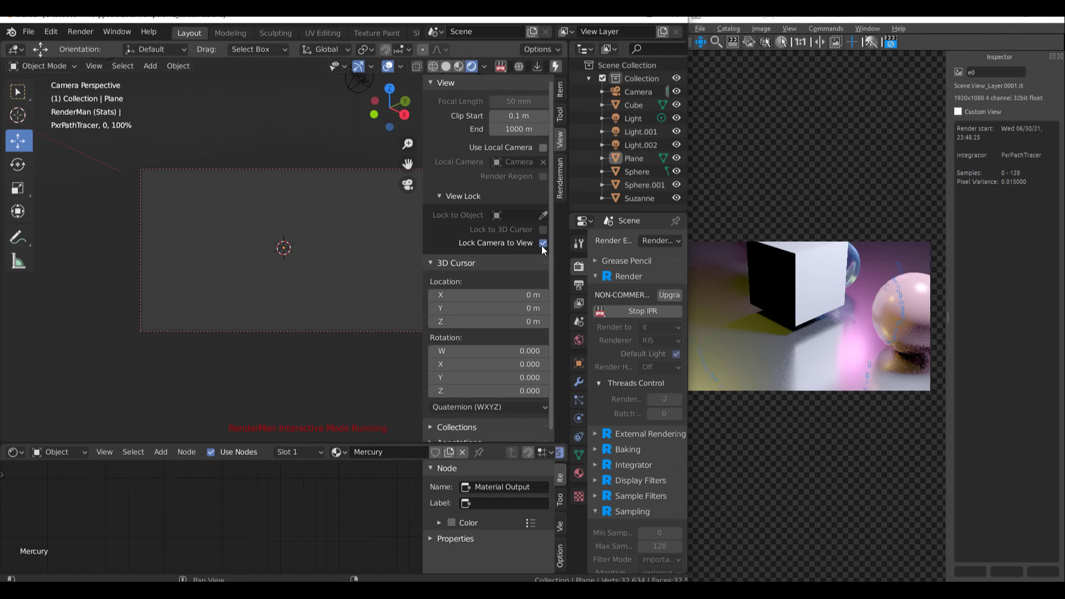
- Orbit, pan and pull back the locked camera to frame the cube, sphere and monkey in the it render
middle_click_drag(315, 292, 365, 289)
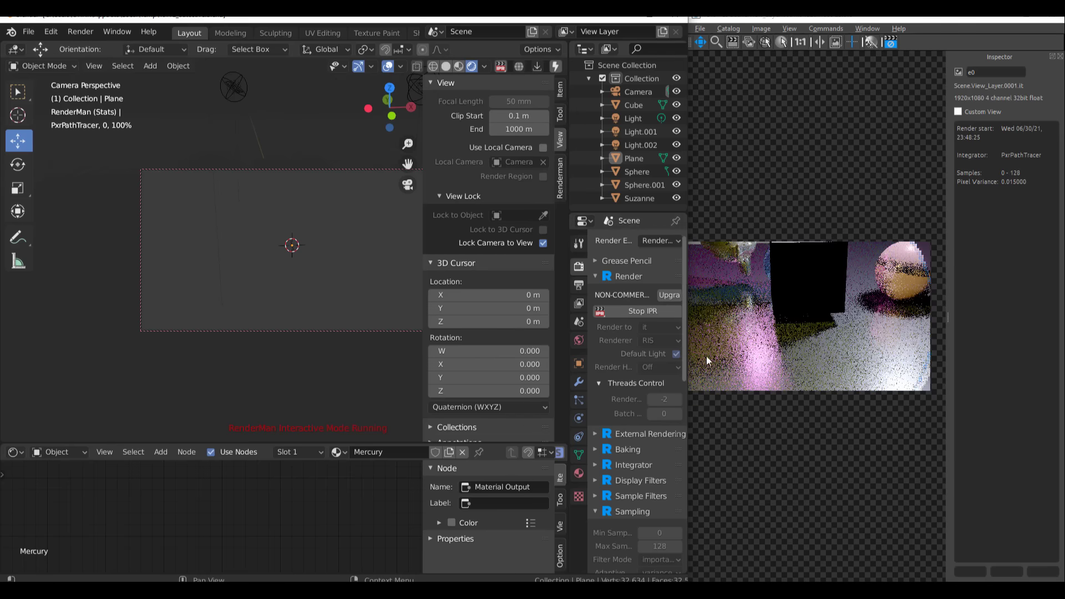
middle_click_drag(362, 262, 357, 312, "shift")
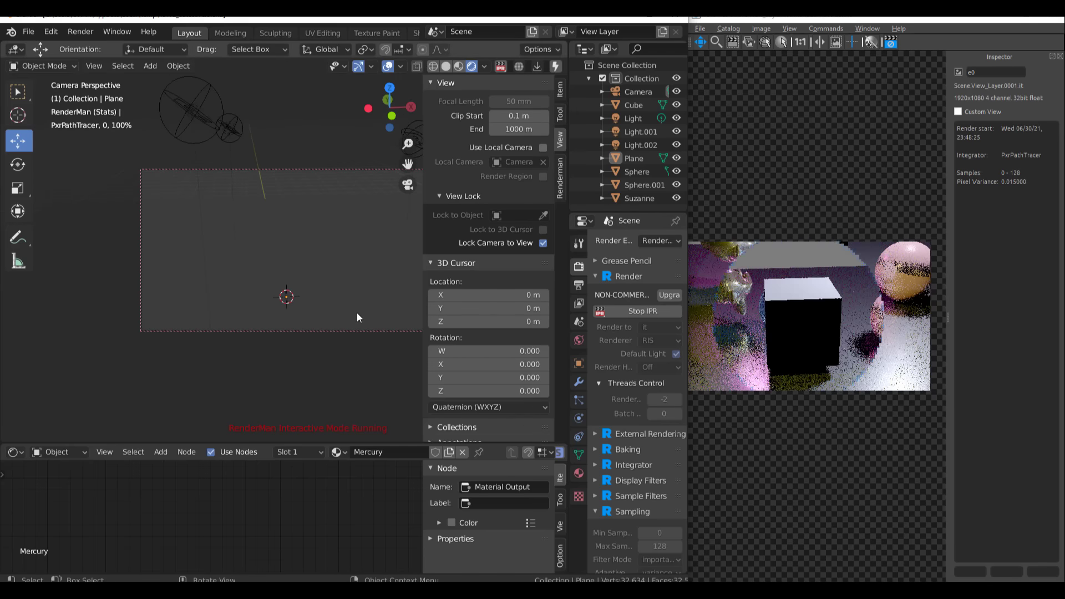
scroll(357, 314, "down", 3)
scroll(353, 293, "up", 2)
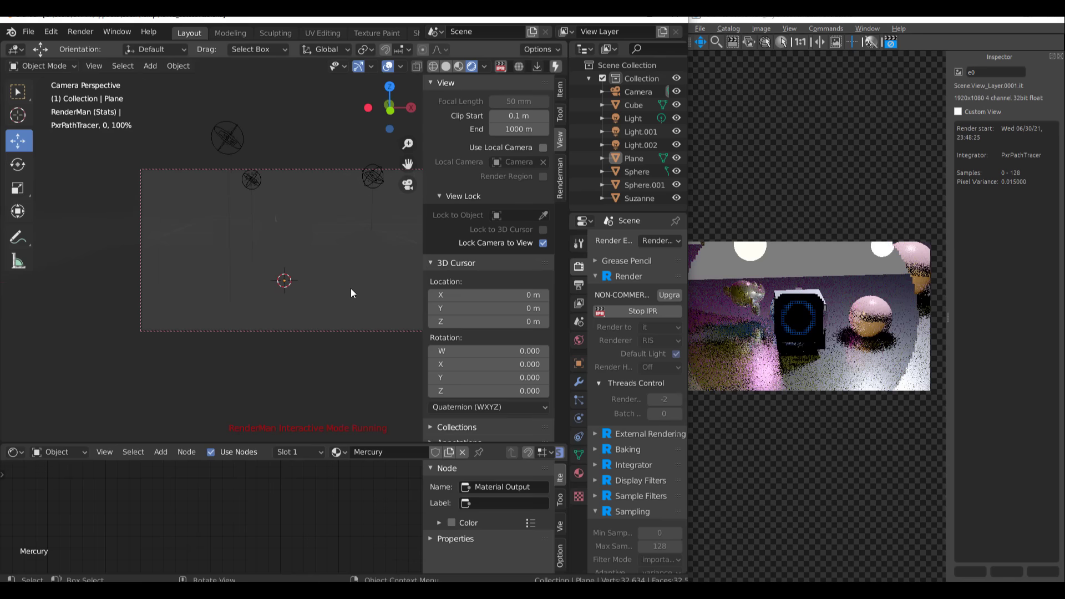
- Orbit the camera around the objects in solid shading, return to rendered shading and lower the camera to plane level
left_click(445, 66)
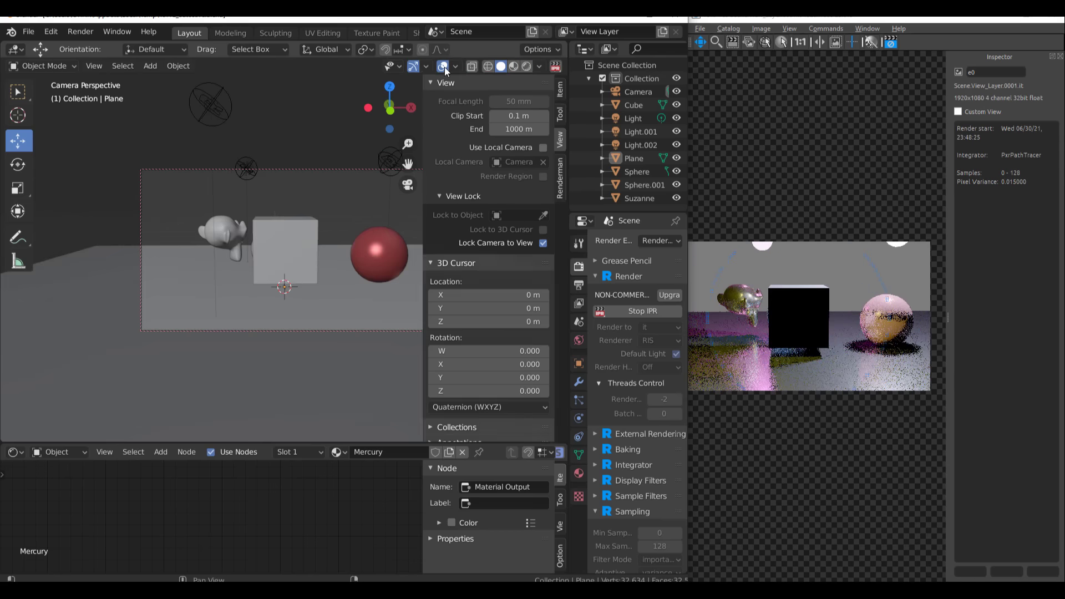
mouse_move(338, 271)
middle_mouse_down()
mouse_move(314, 305)
mouse_move(218, 297)
mouse_move(347, 305)
mouse_move(425, 247)
middle_mouse_up()
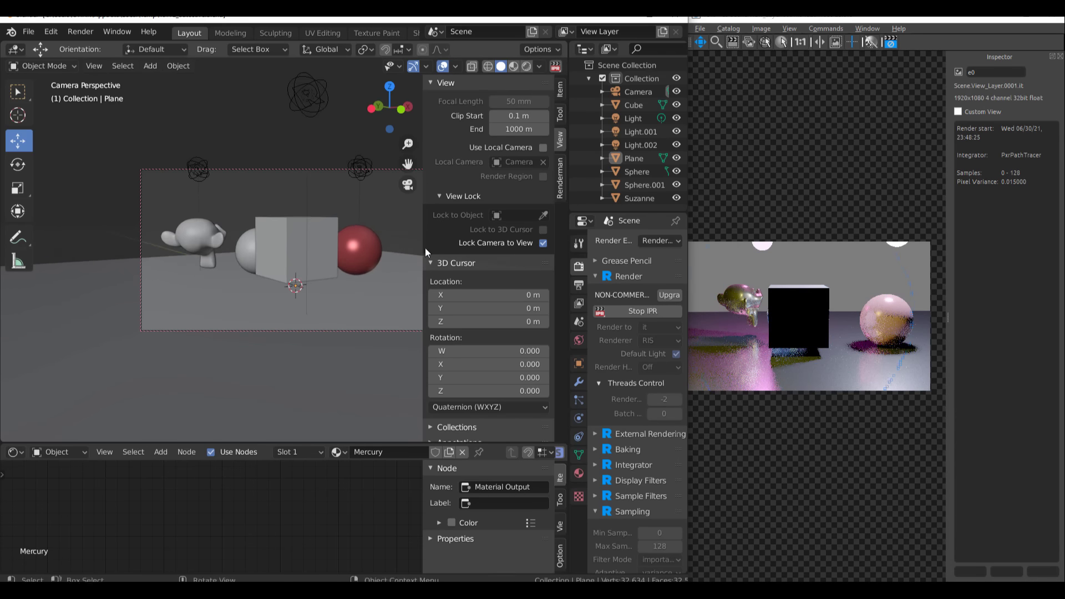
left_click(527, 67)
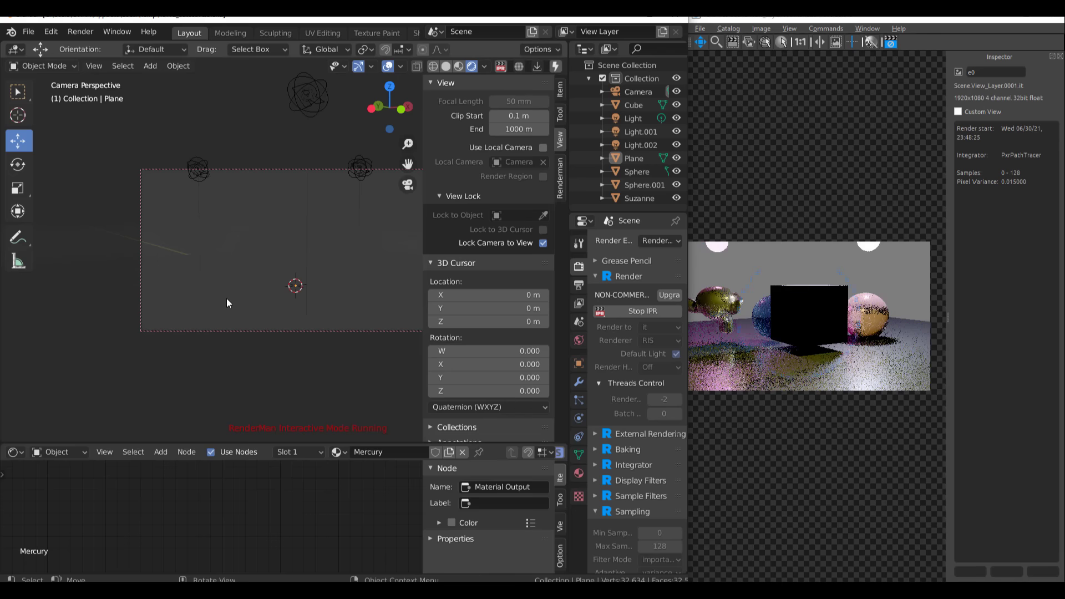
middle_click_drag(227, 298, 287, 320)
middle_click_drag(263, 309, 233, 290)
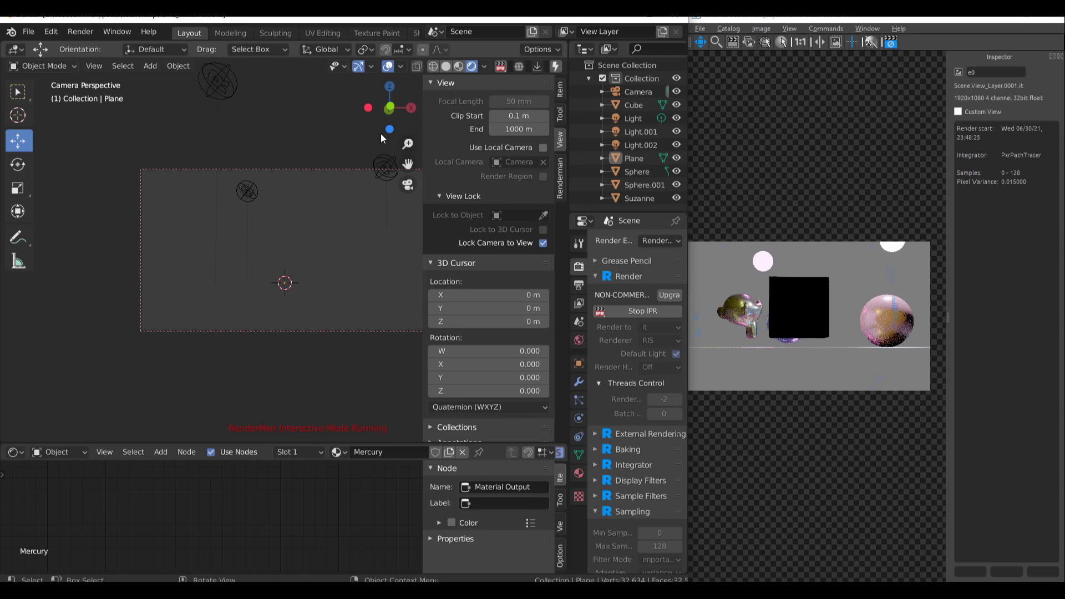
- Unlock the camera from the view, switch to solid shading and leave the camera view for an overview of the plane
left_click(543, 243)
left_click(445, 66)
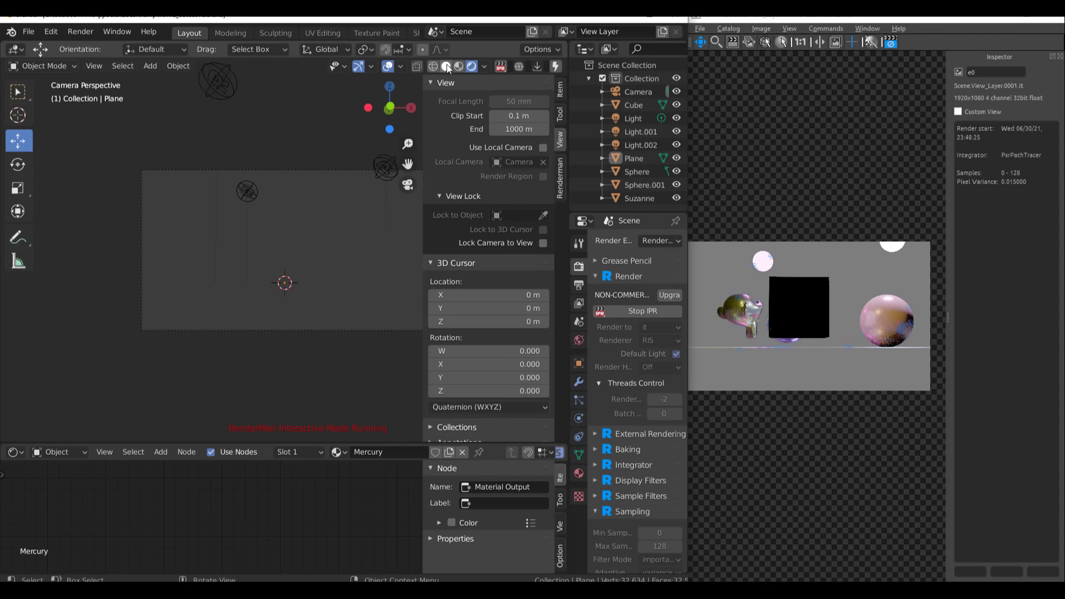
middle_click_drag(219, 242, 389, 255)
scroll(272, 245, "down", 5)
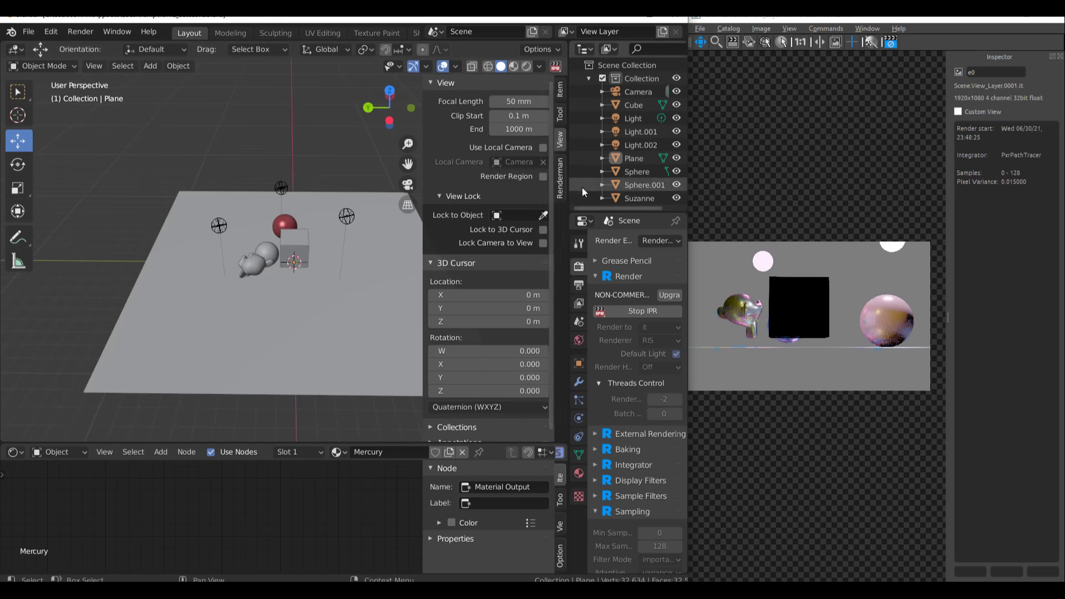
- Add a RenderMan camera from the current view and expand its camera options
left_click(560, 181)
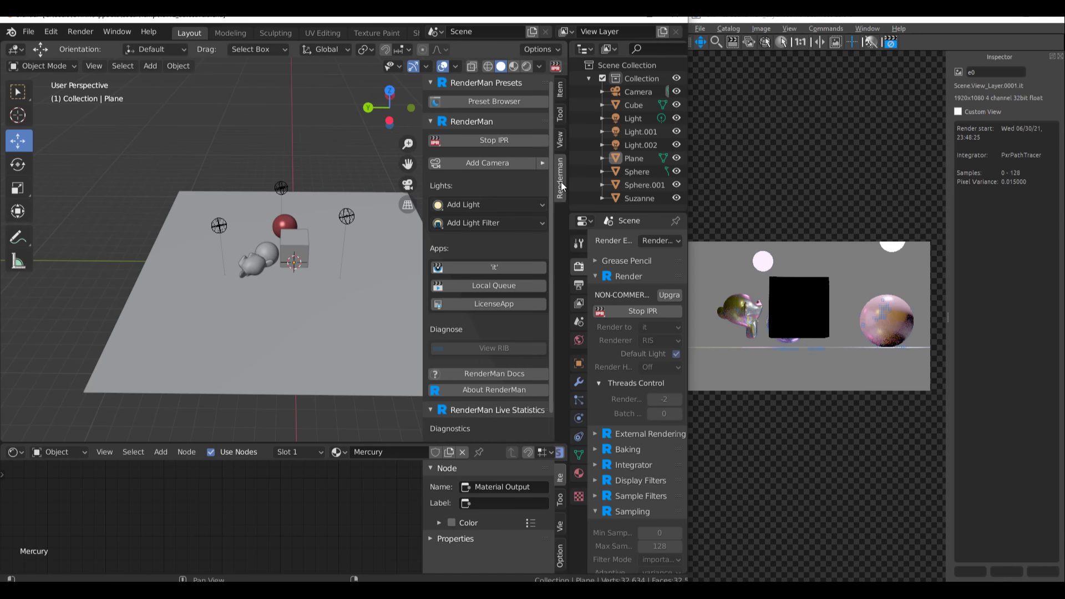
left_click(485, 164)
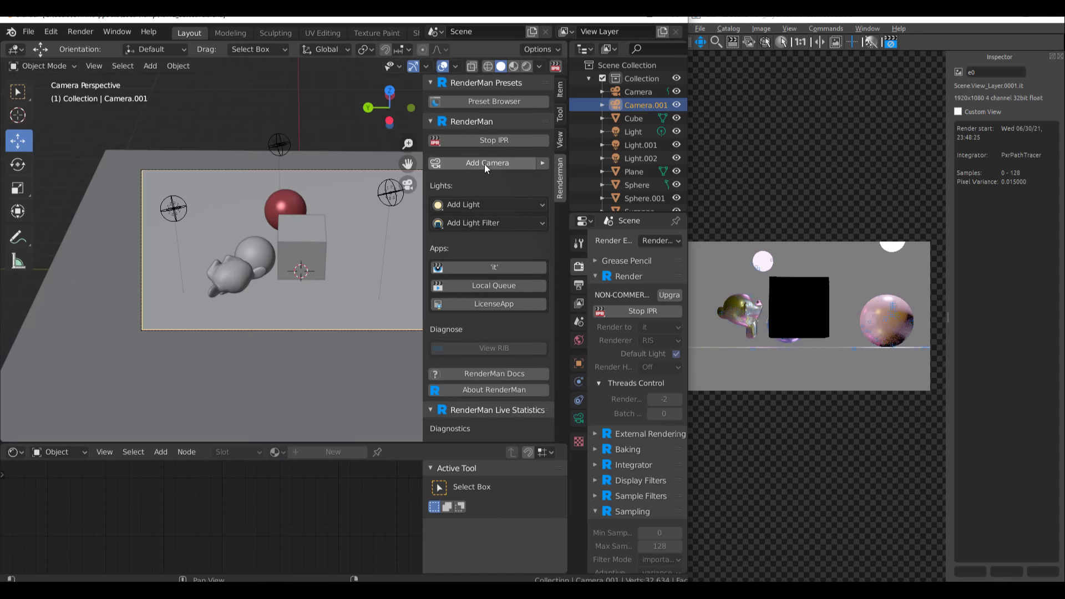
left_click(540, 164)
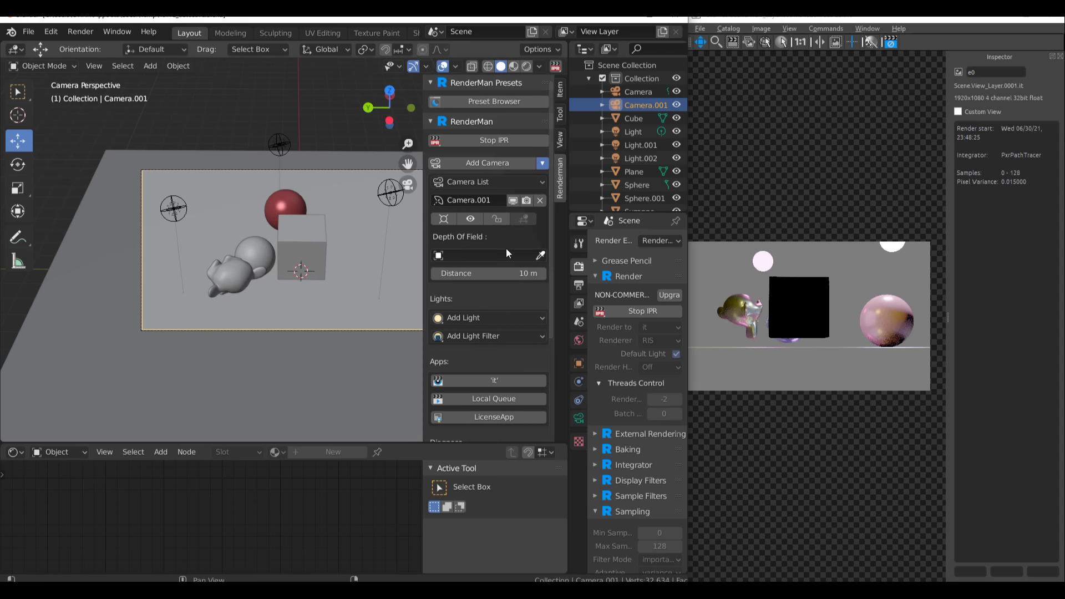
- Switch out of the new camera's view and back into it, and look through the remaining RenderMan options
scroll(347, 324, "up", 2)
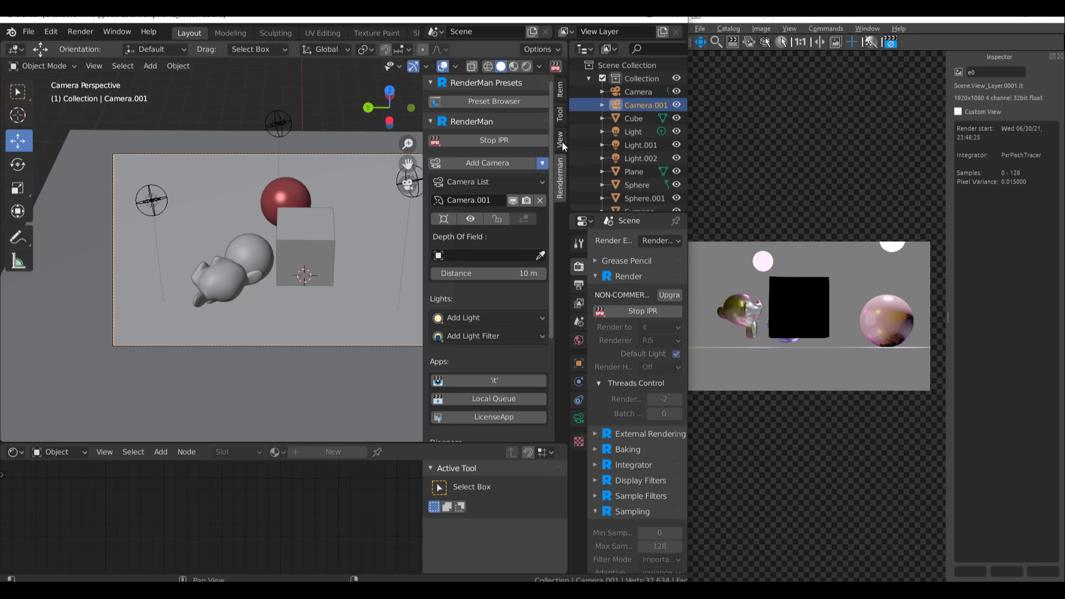
left_click(478, 220)
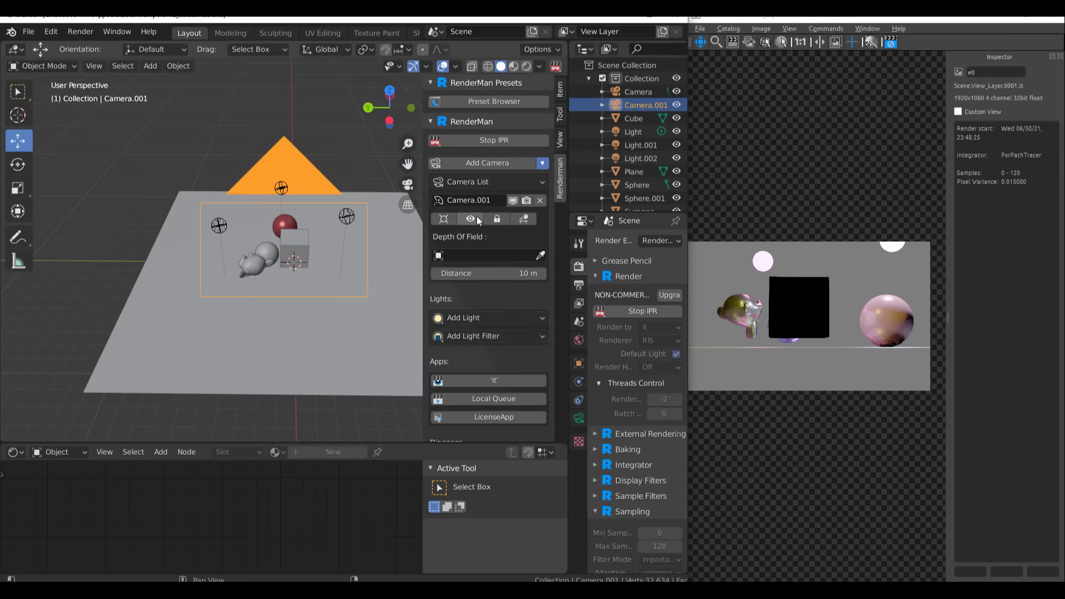
left_click(478, 220)
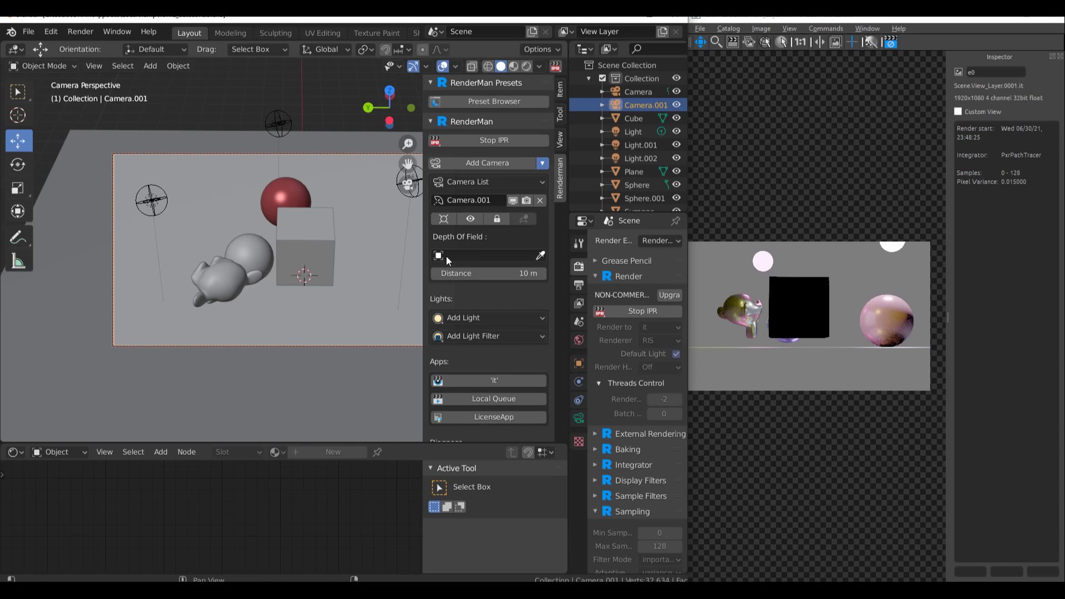
scroll(512, 318, "down", 4)
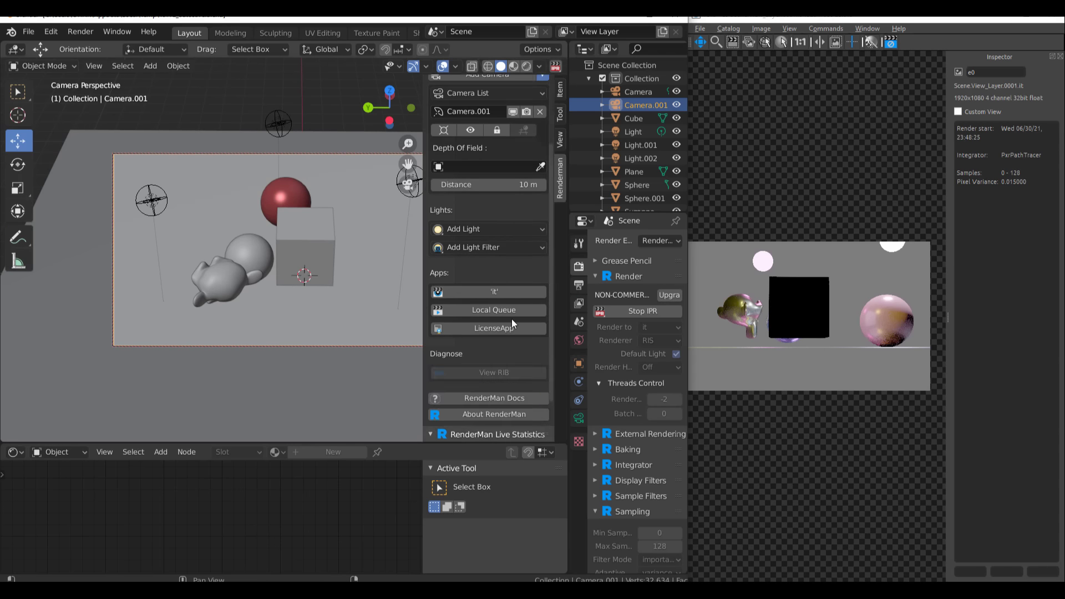
scroll(512, 318, "up", 4)
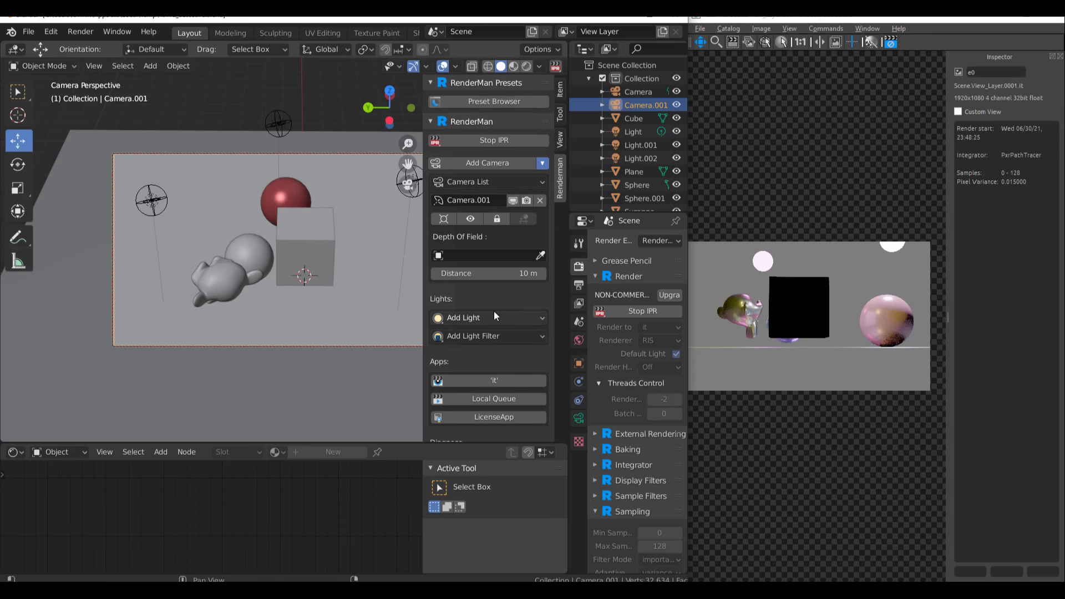
- Dolly the locked Camera.001 closer to the cube, spheres and monkey
scroll(318, 262, "up", 4)
scroll(326, 265, "down", 3)
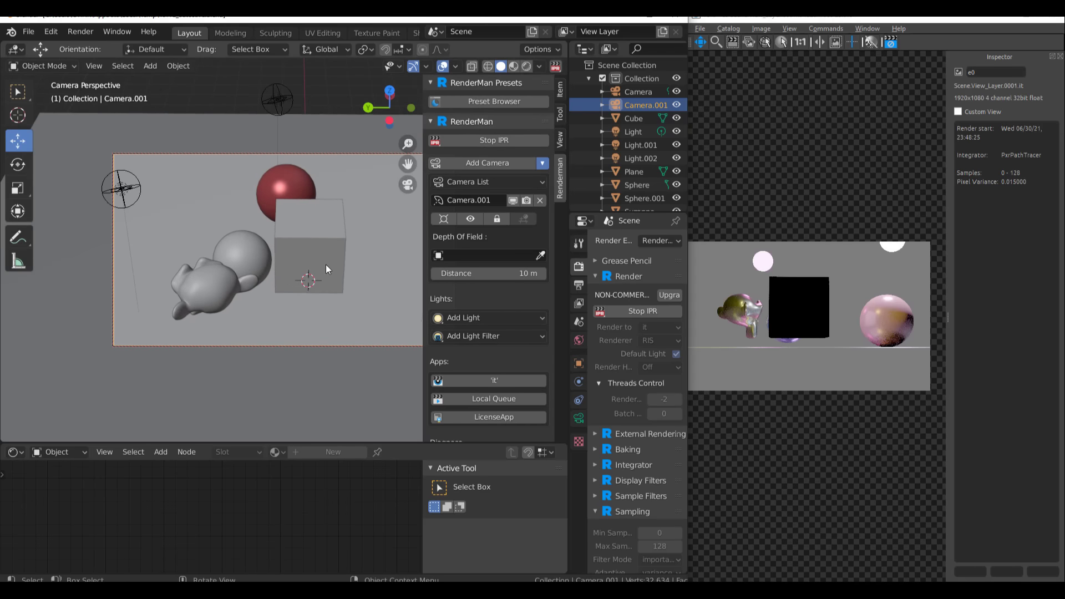
scroll(325, 265, "up", 3)
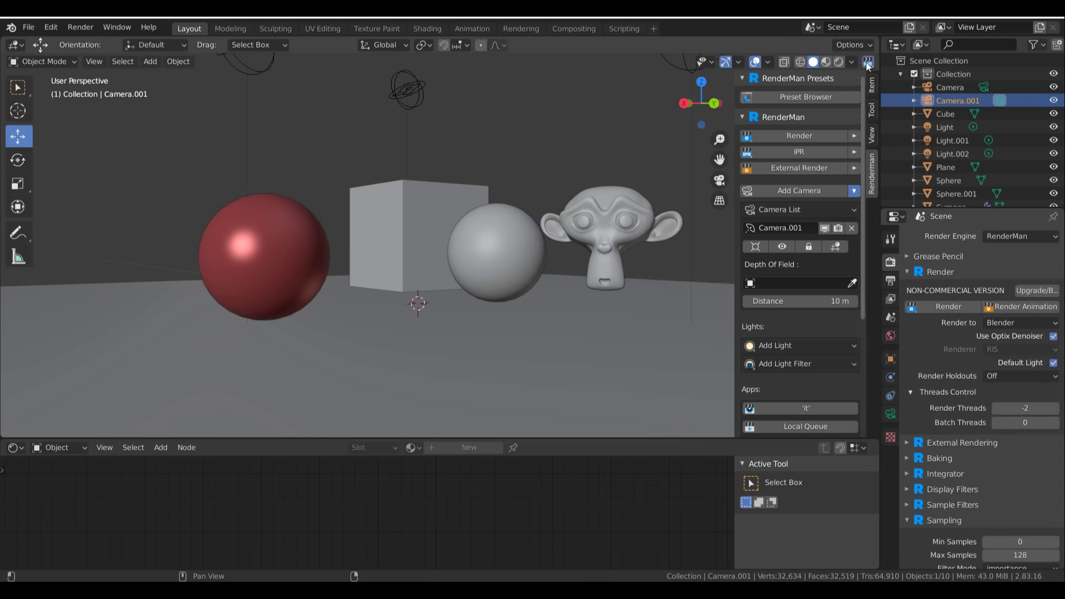
- Start RenderMan interactive rendering in the viewport, stop it and start it again
left_click(868, 63)
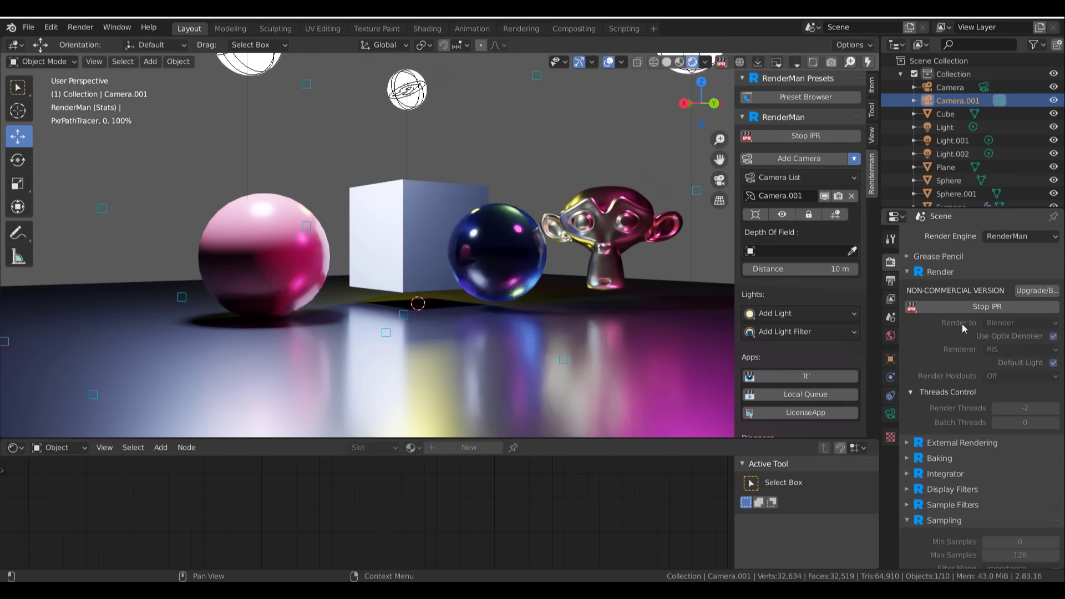
left_click(721, 63)
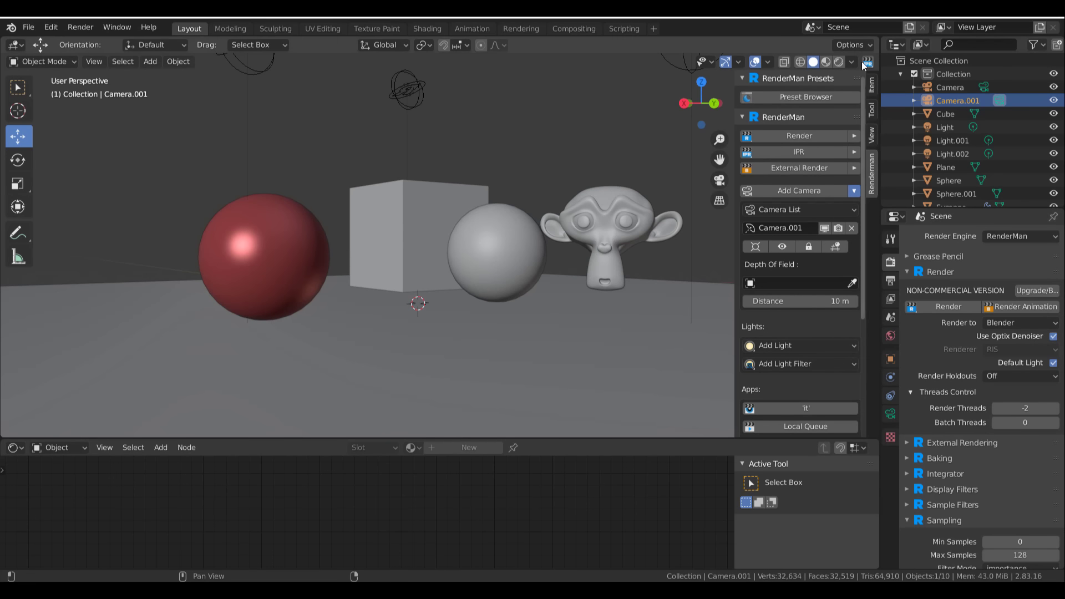
left_click(868, 64)
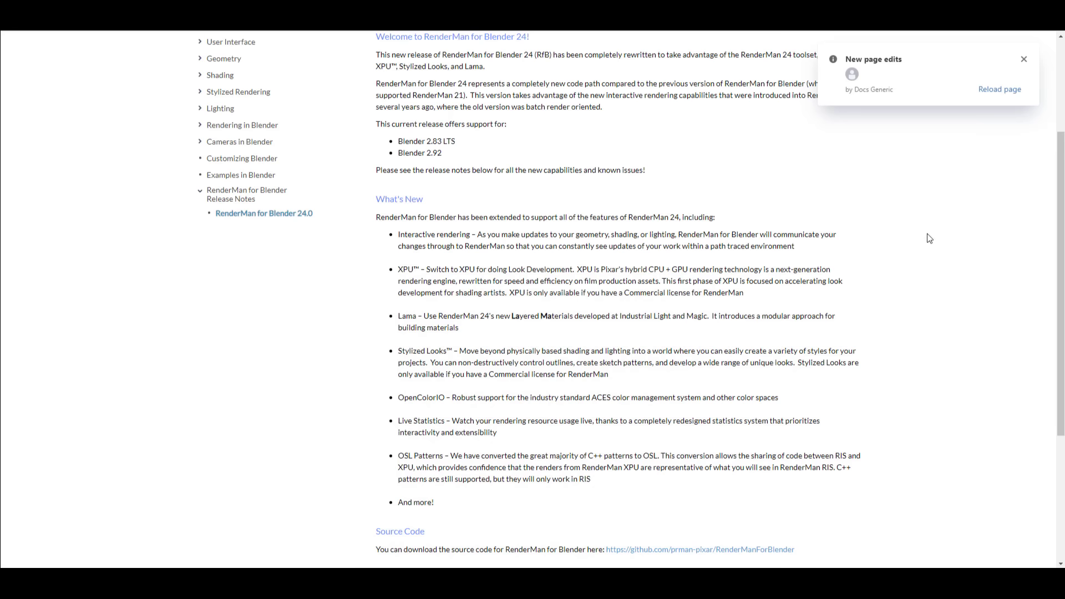
- Switch to the RenderMan for Blender 24.0 release notes, reload the page with its new edits and read through it
scroll(864, 311, "down", 1)
scroll(863, 297, "up", 4)
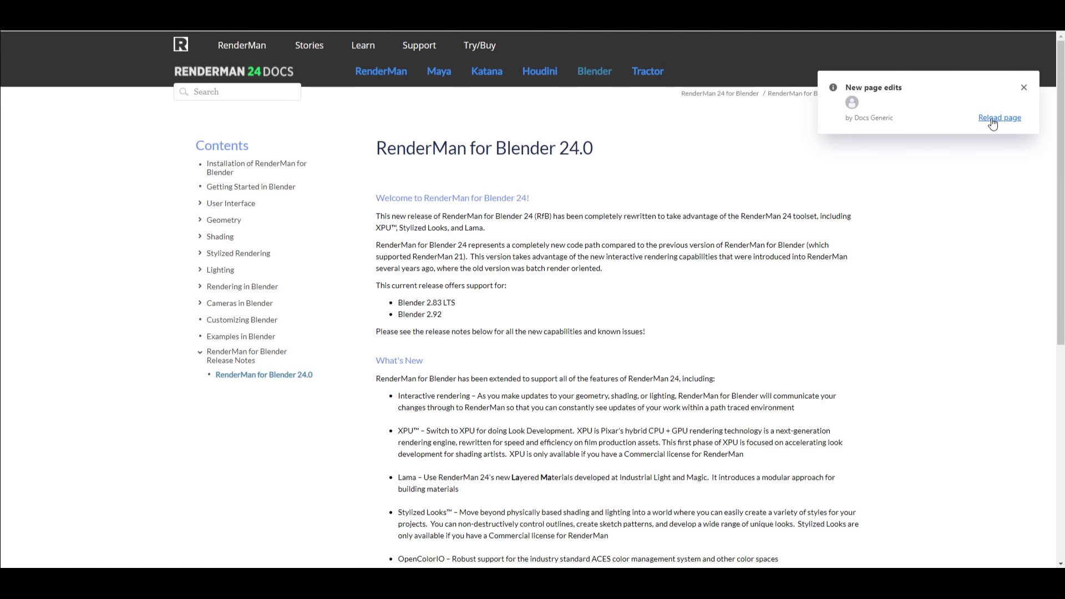
left_click(993, 118)
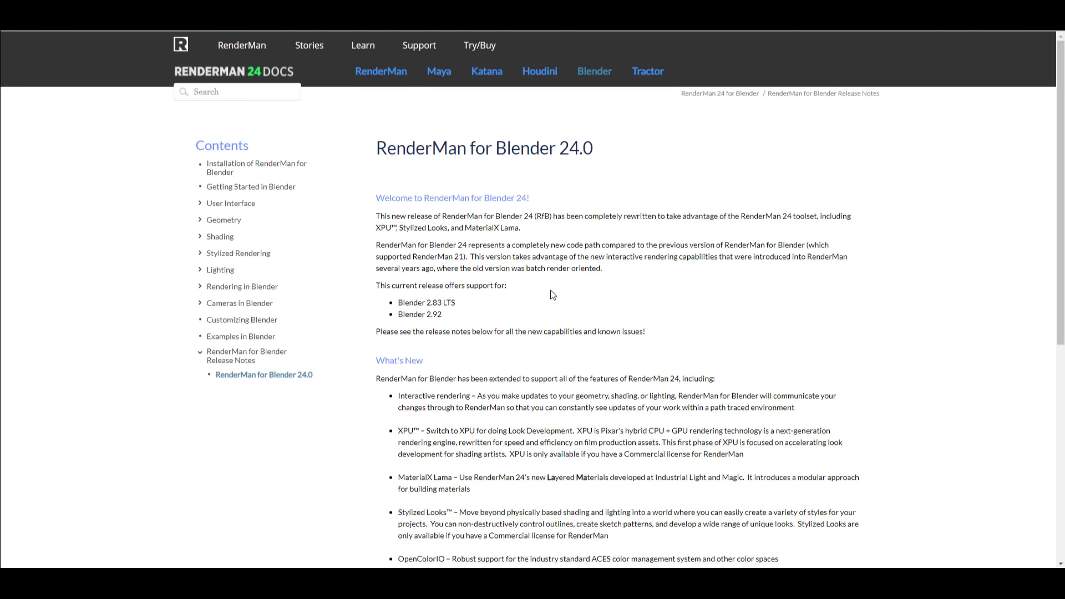
scroll(553, 295, "down", 10)
scroll(551, 290, "up", 10)
scroll(532, 299, "down", 10)
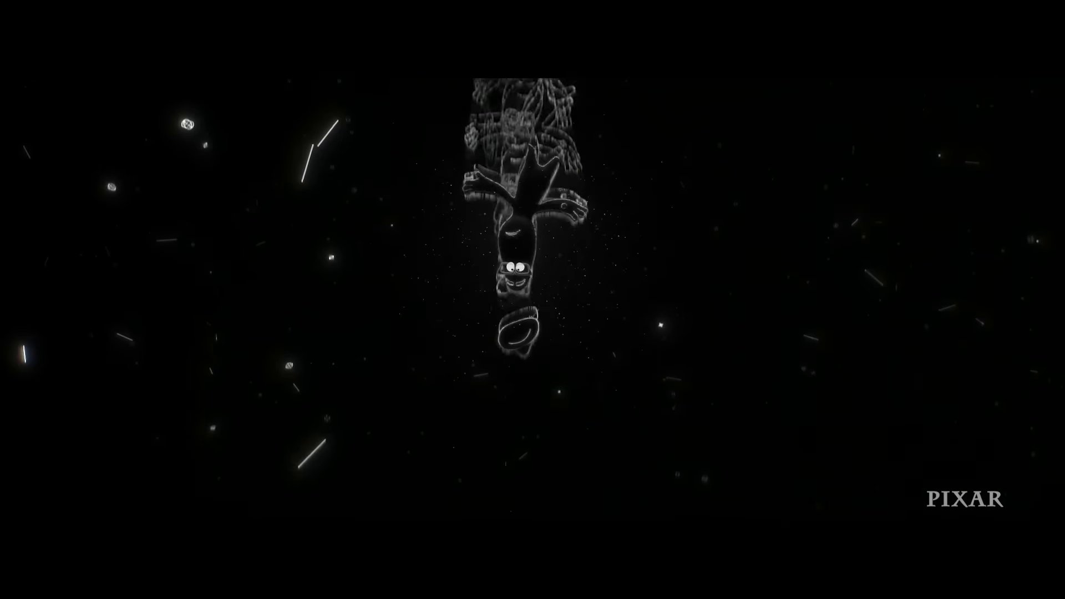